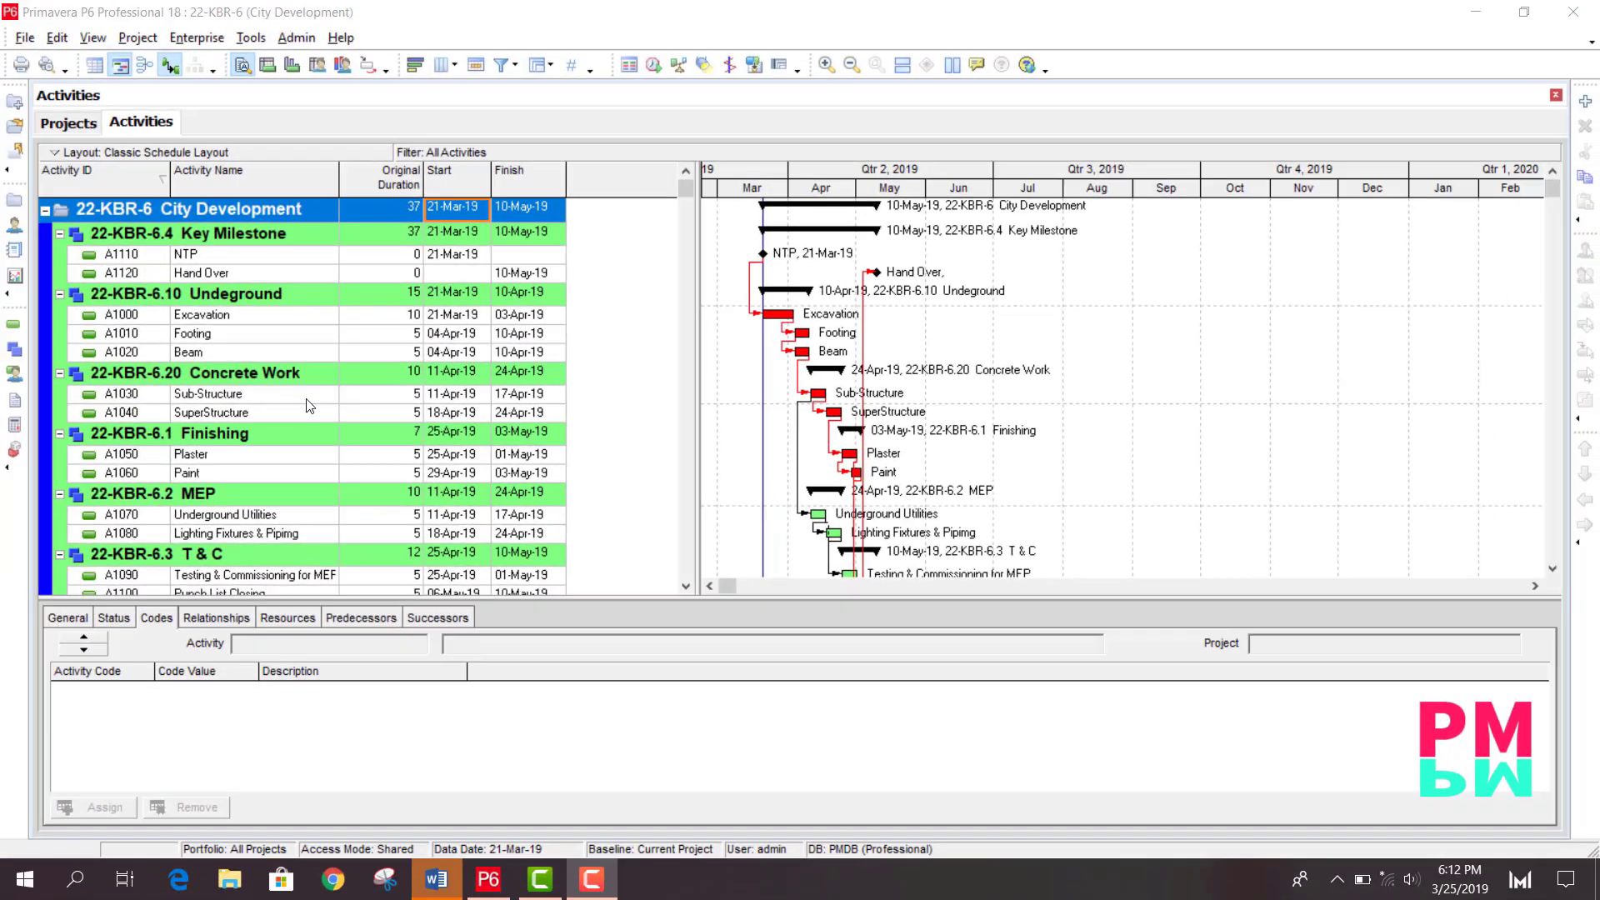
- Browse the project's activities and their schedule bars
left_click(308, 395)
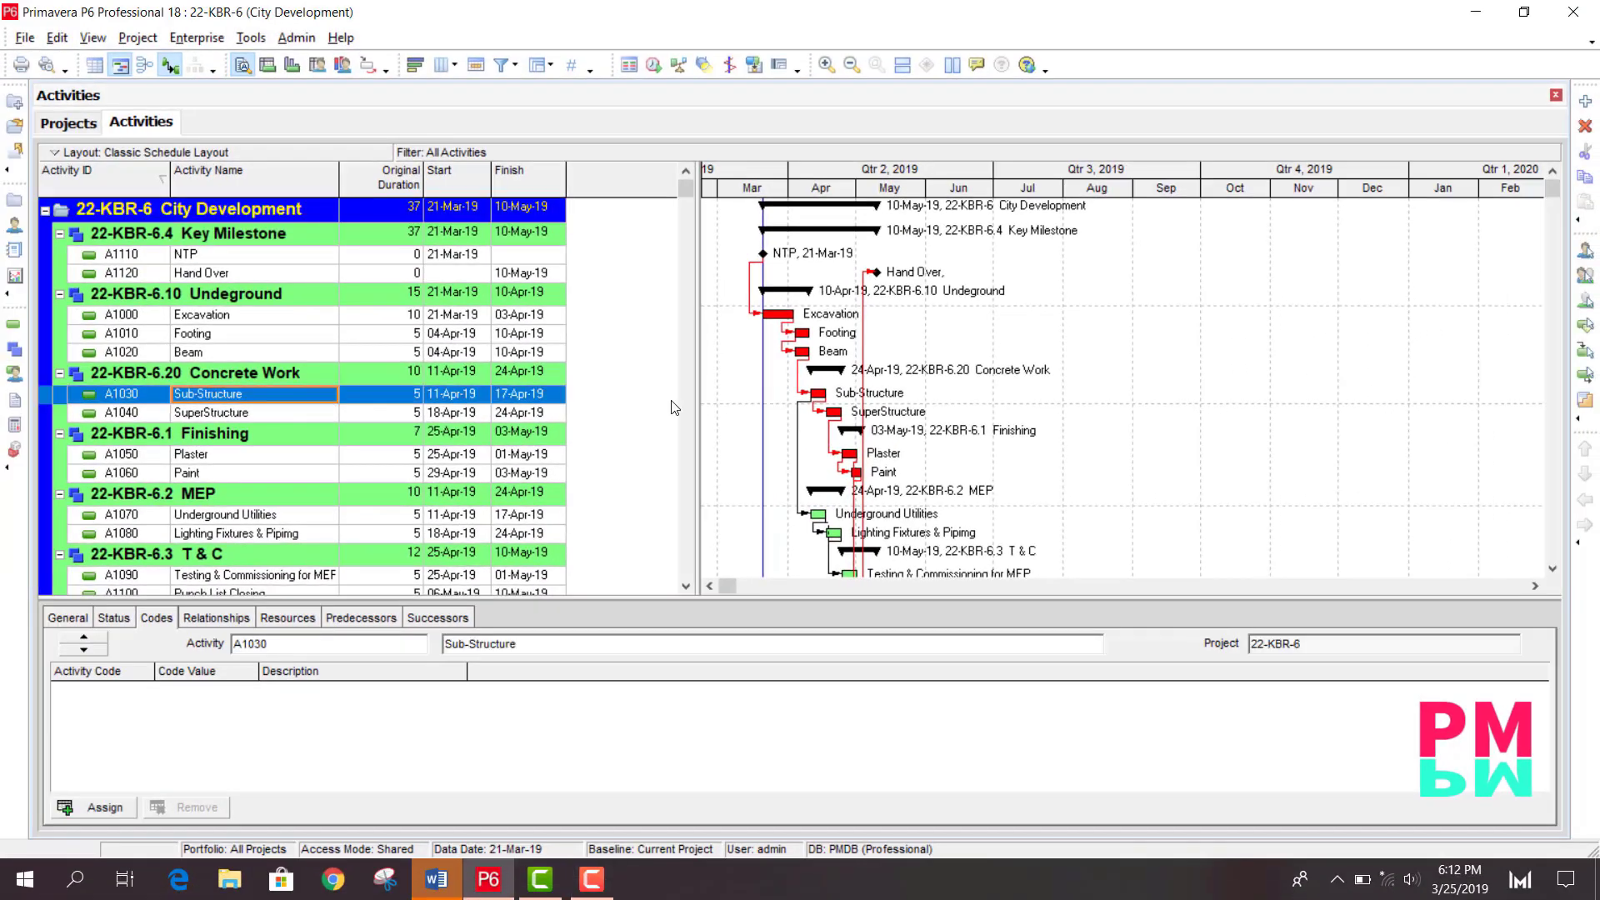
scroll(636, 350, "down", 1)
scroll(636, 452, "up", 1)
scroll(920, 425, "down", 1)
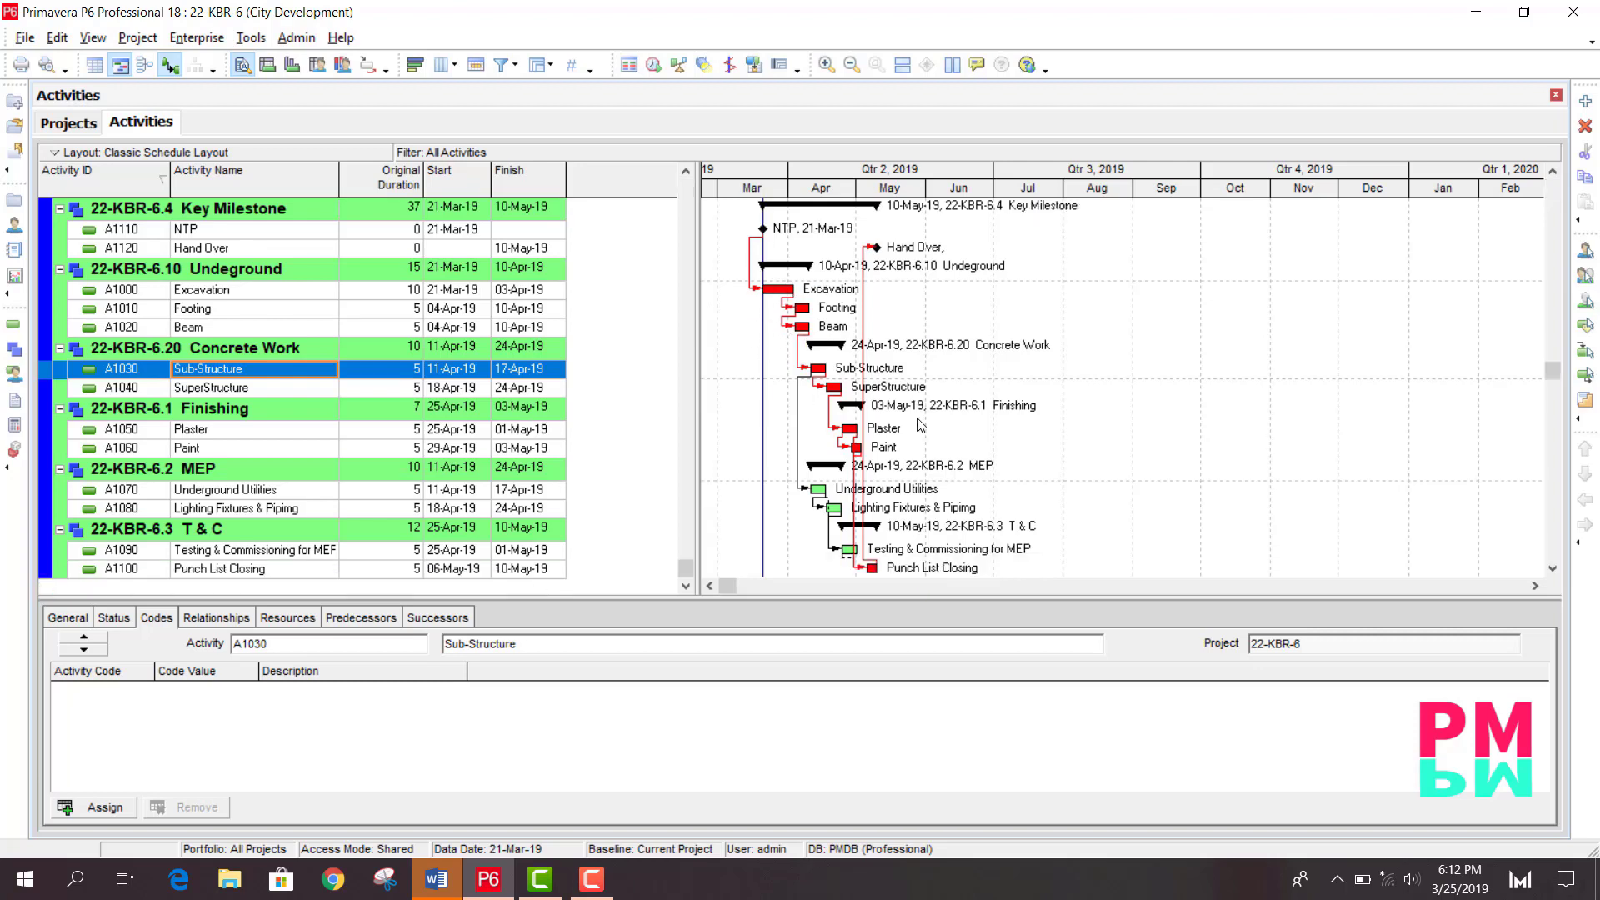
left_click(268, 447)
left_click(264, 495)
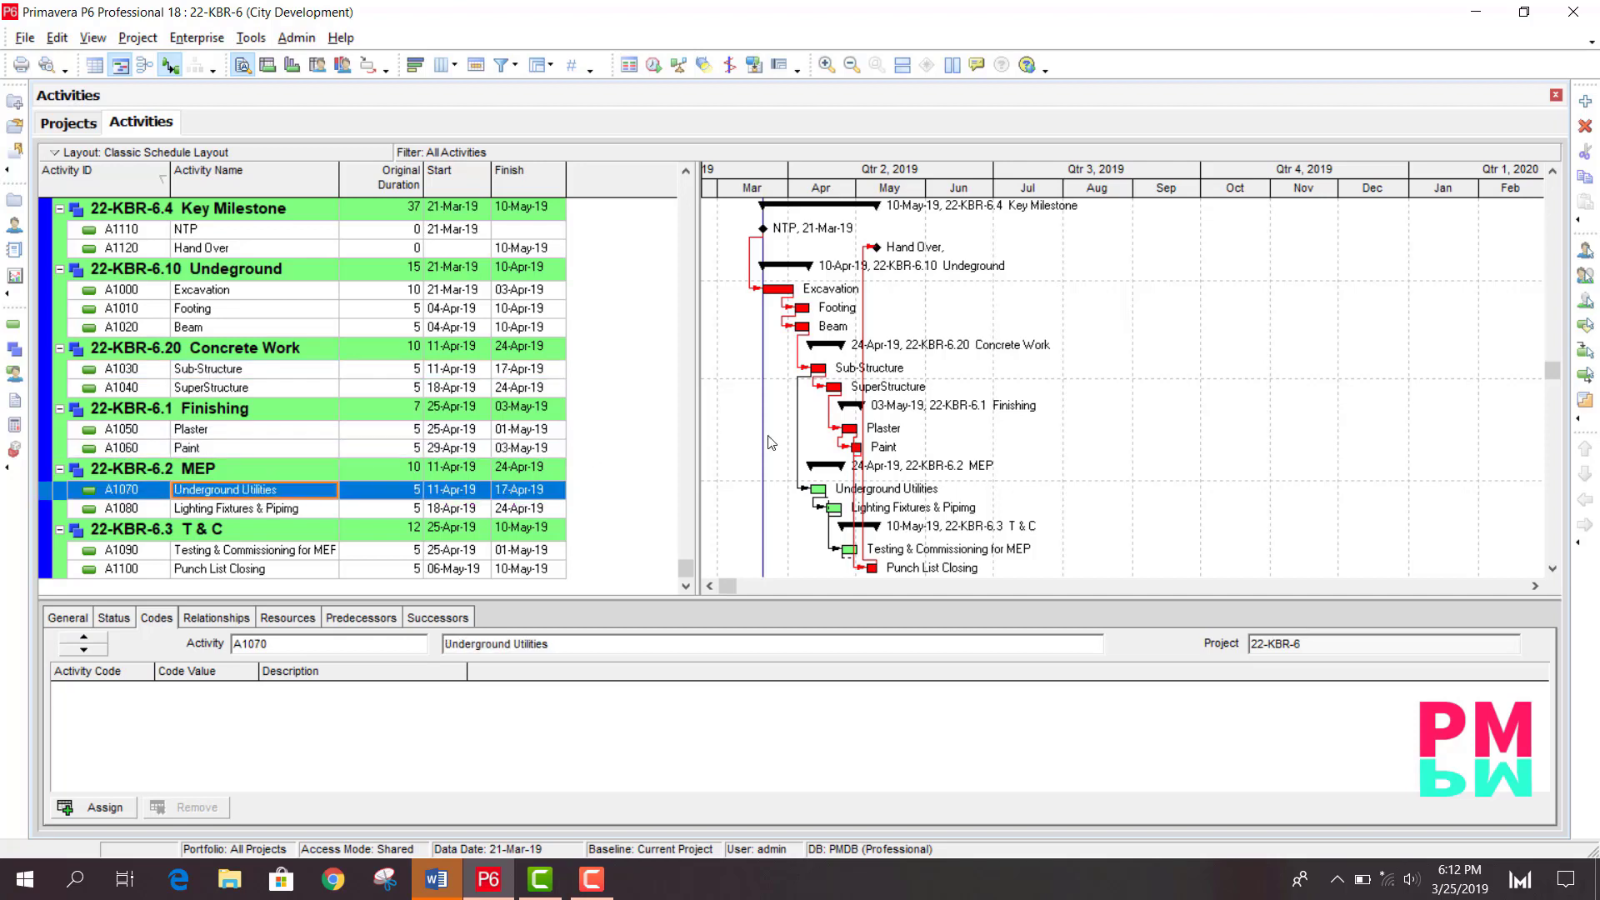
scroll(1144, 410, "up", 1)
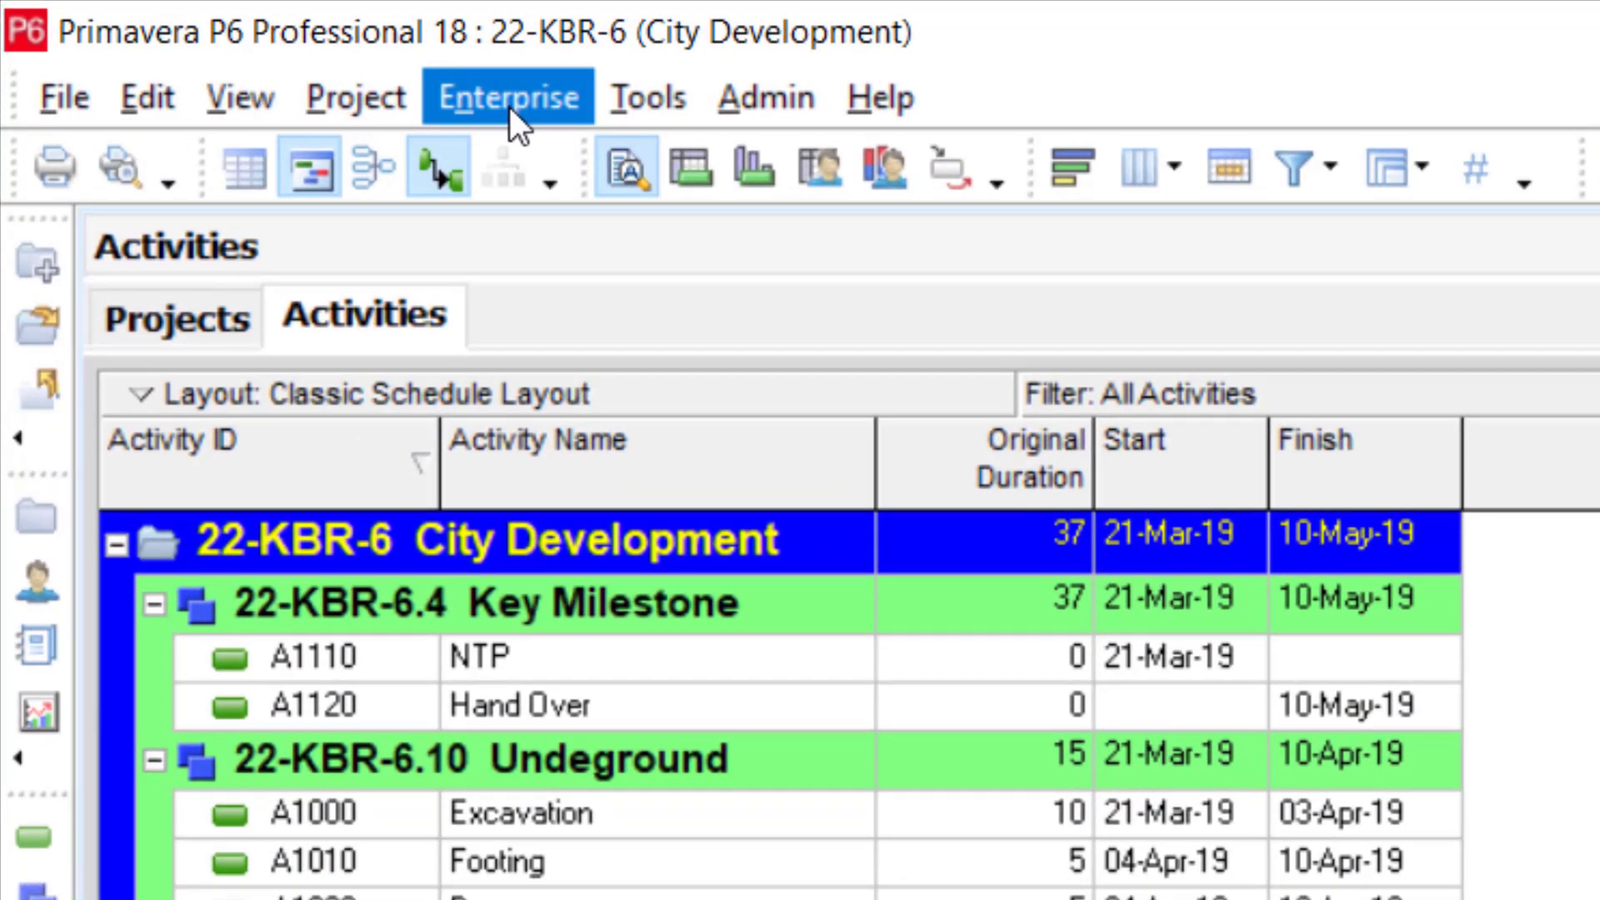
- Create a new project activity code named Out Source
left_click(437, 92)
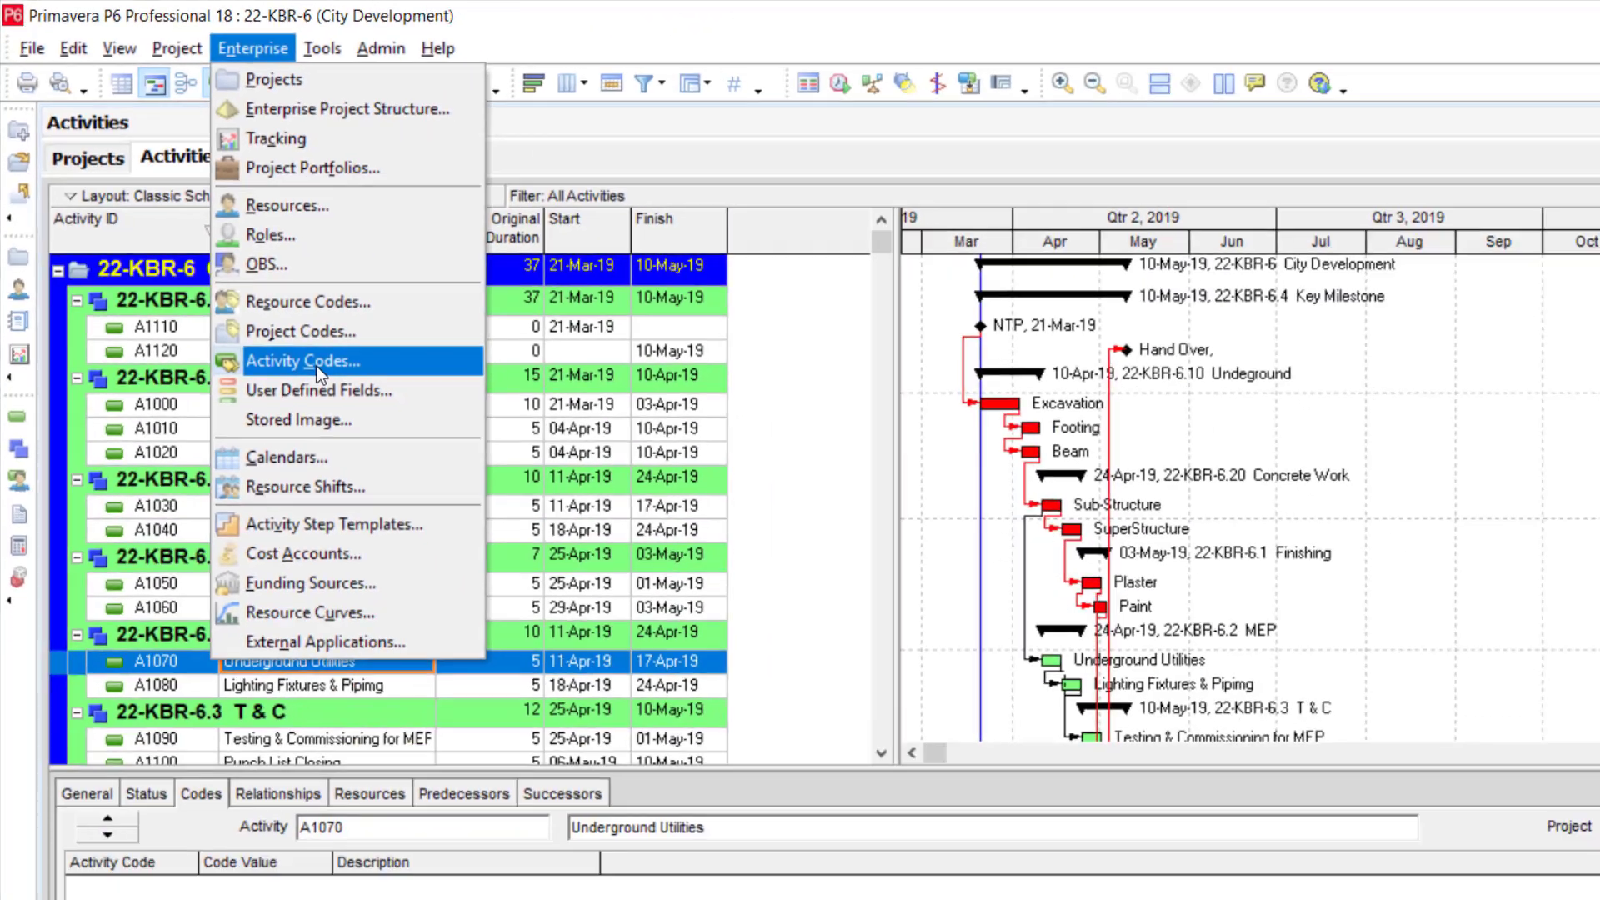
left_click(604, 691)
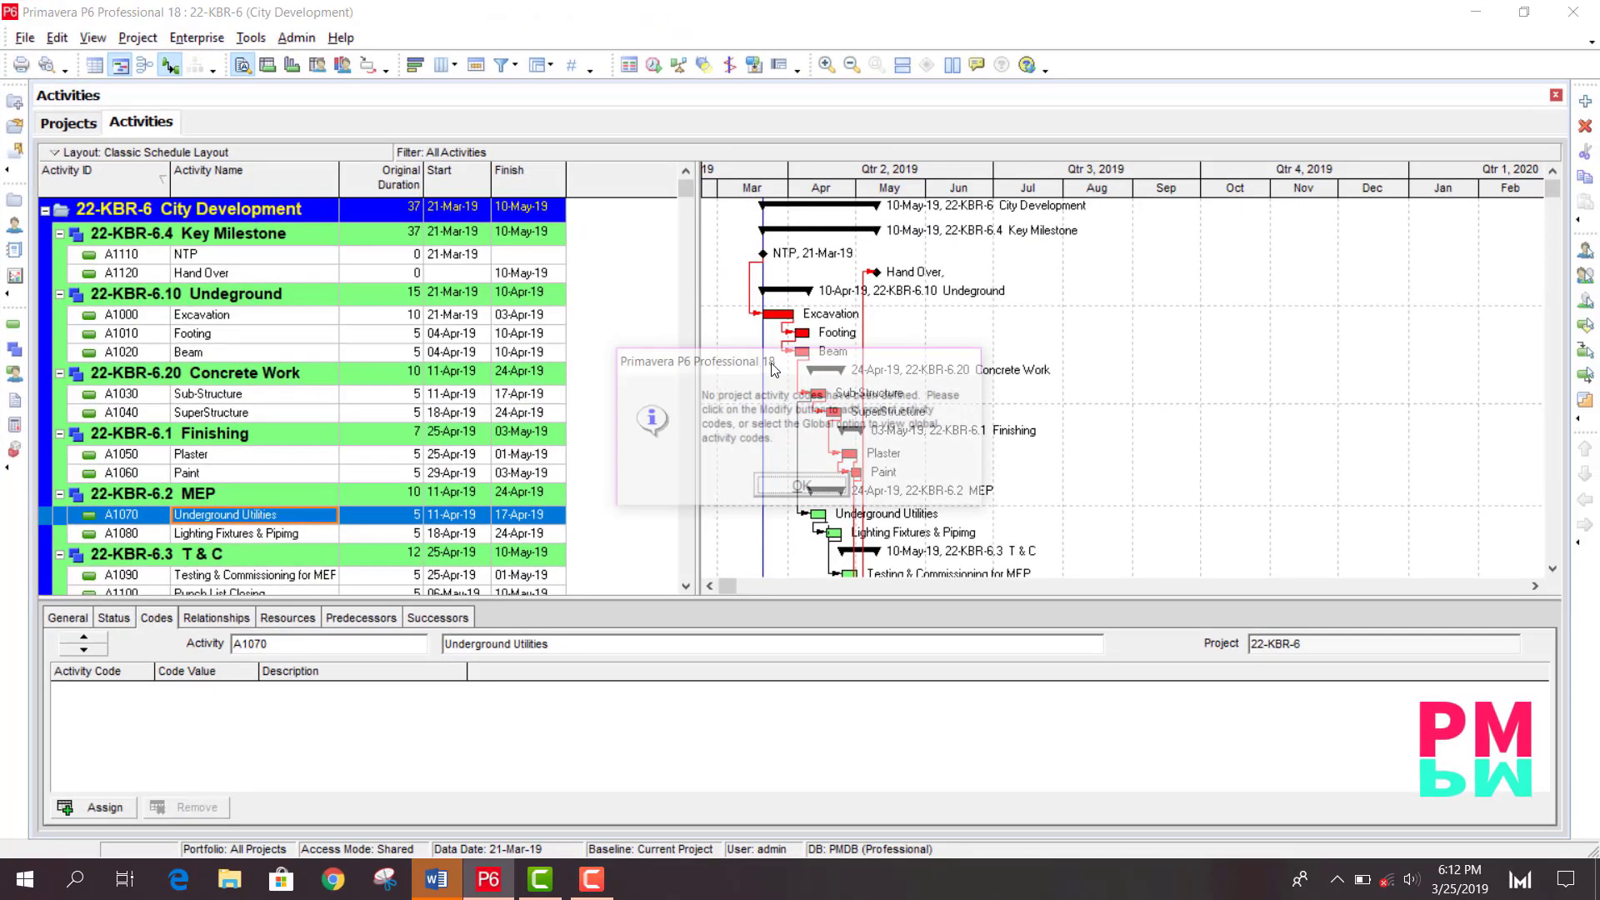
left_click(805, 489)
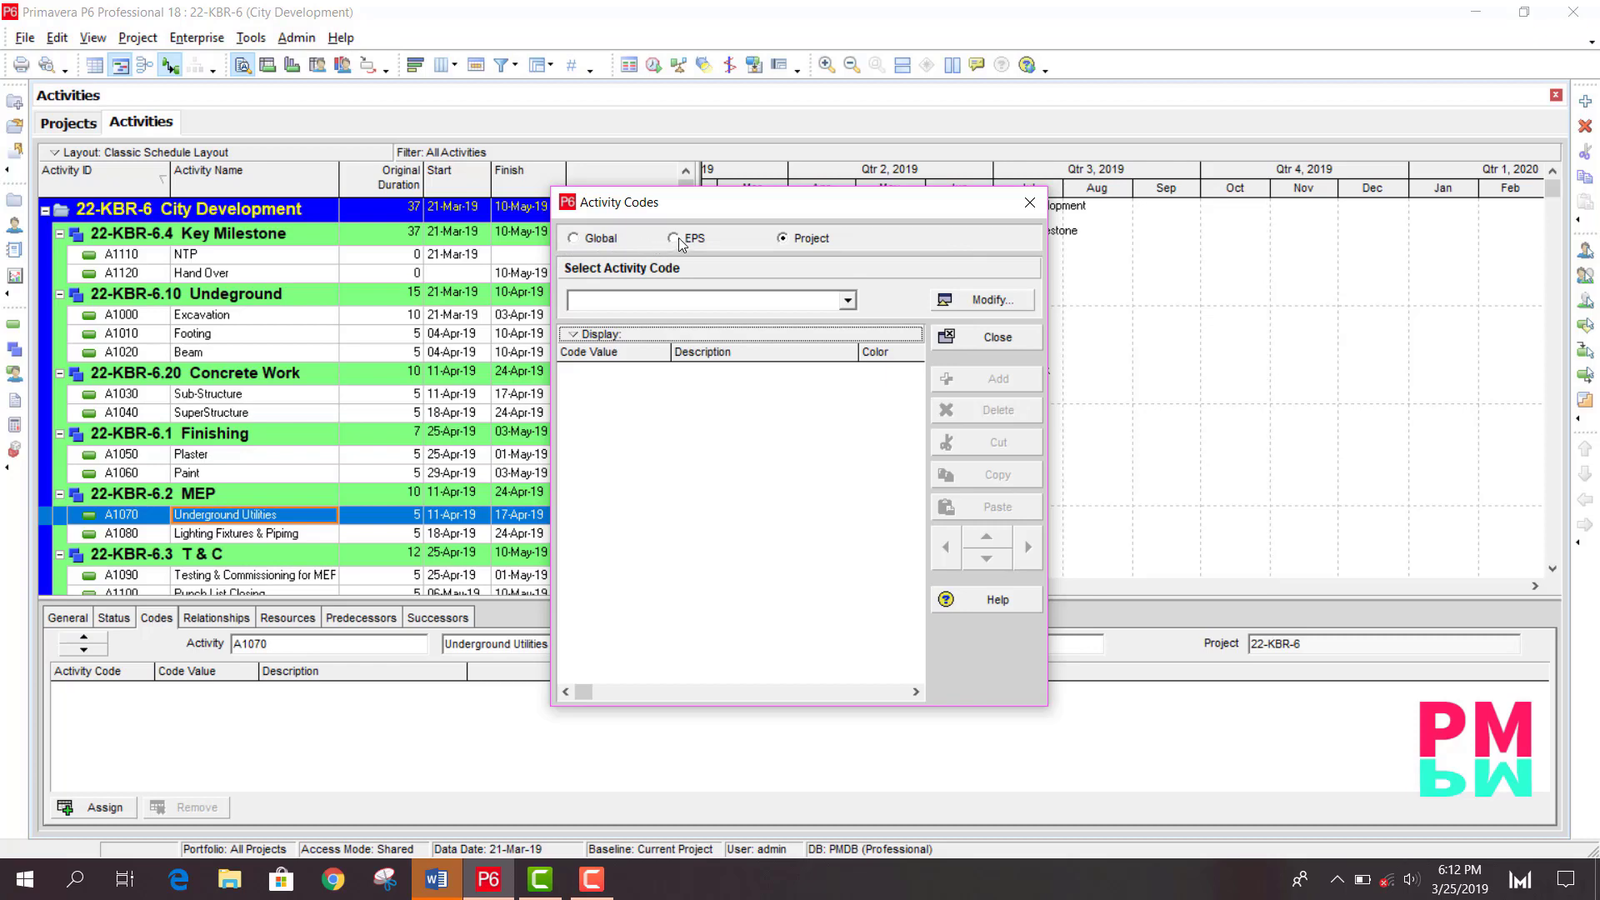
left_click(986, 301)
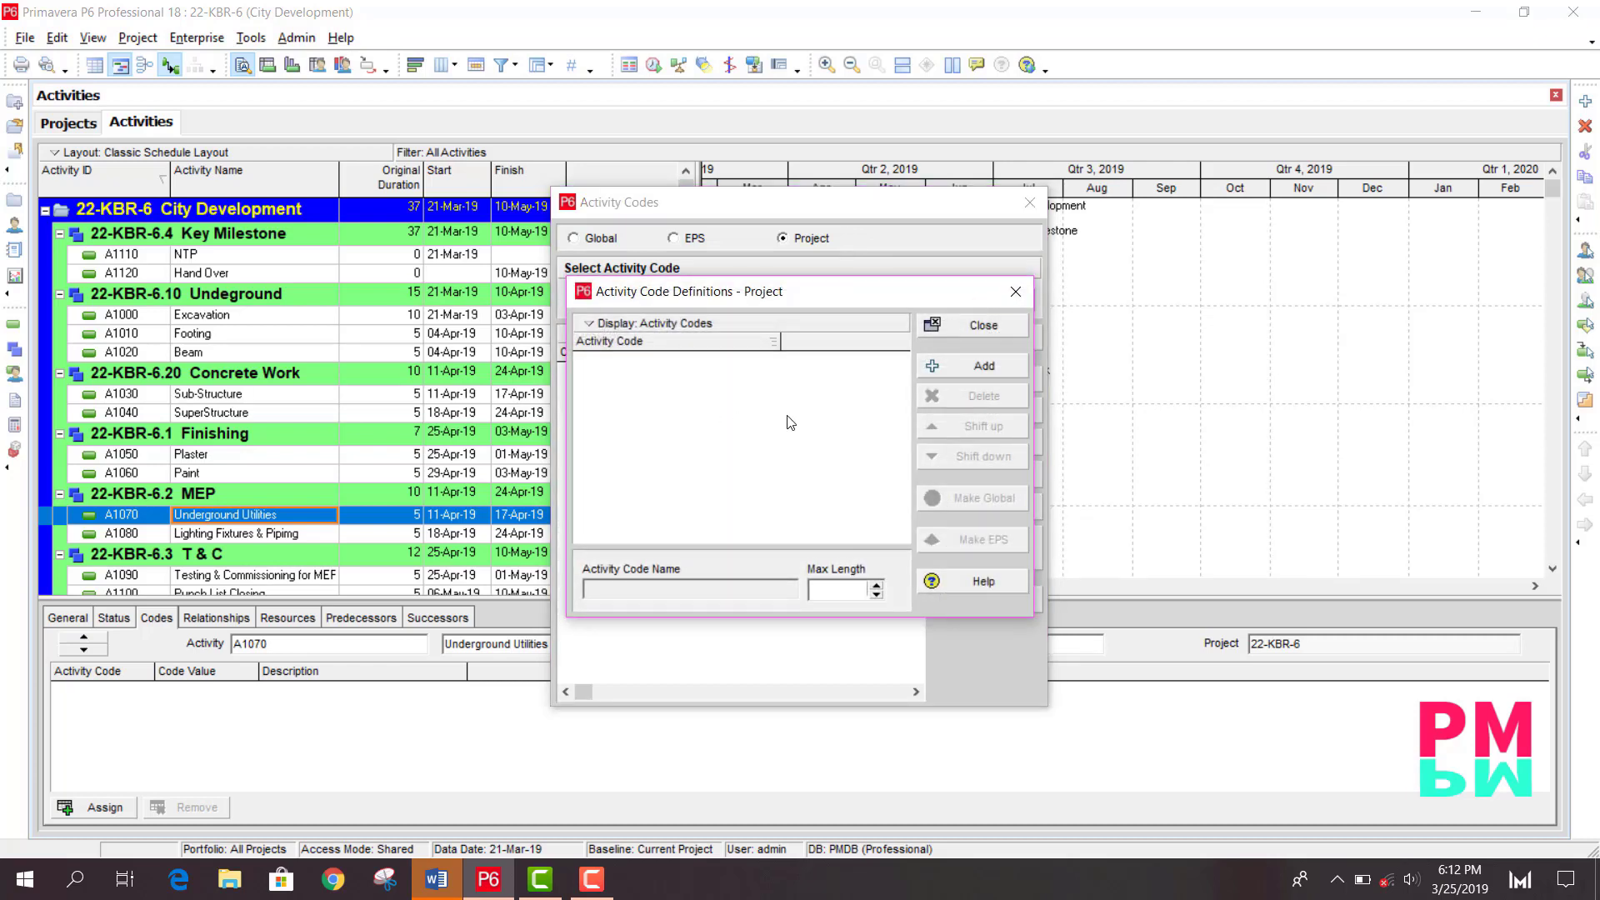
left_click(953, 368)
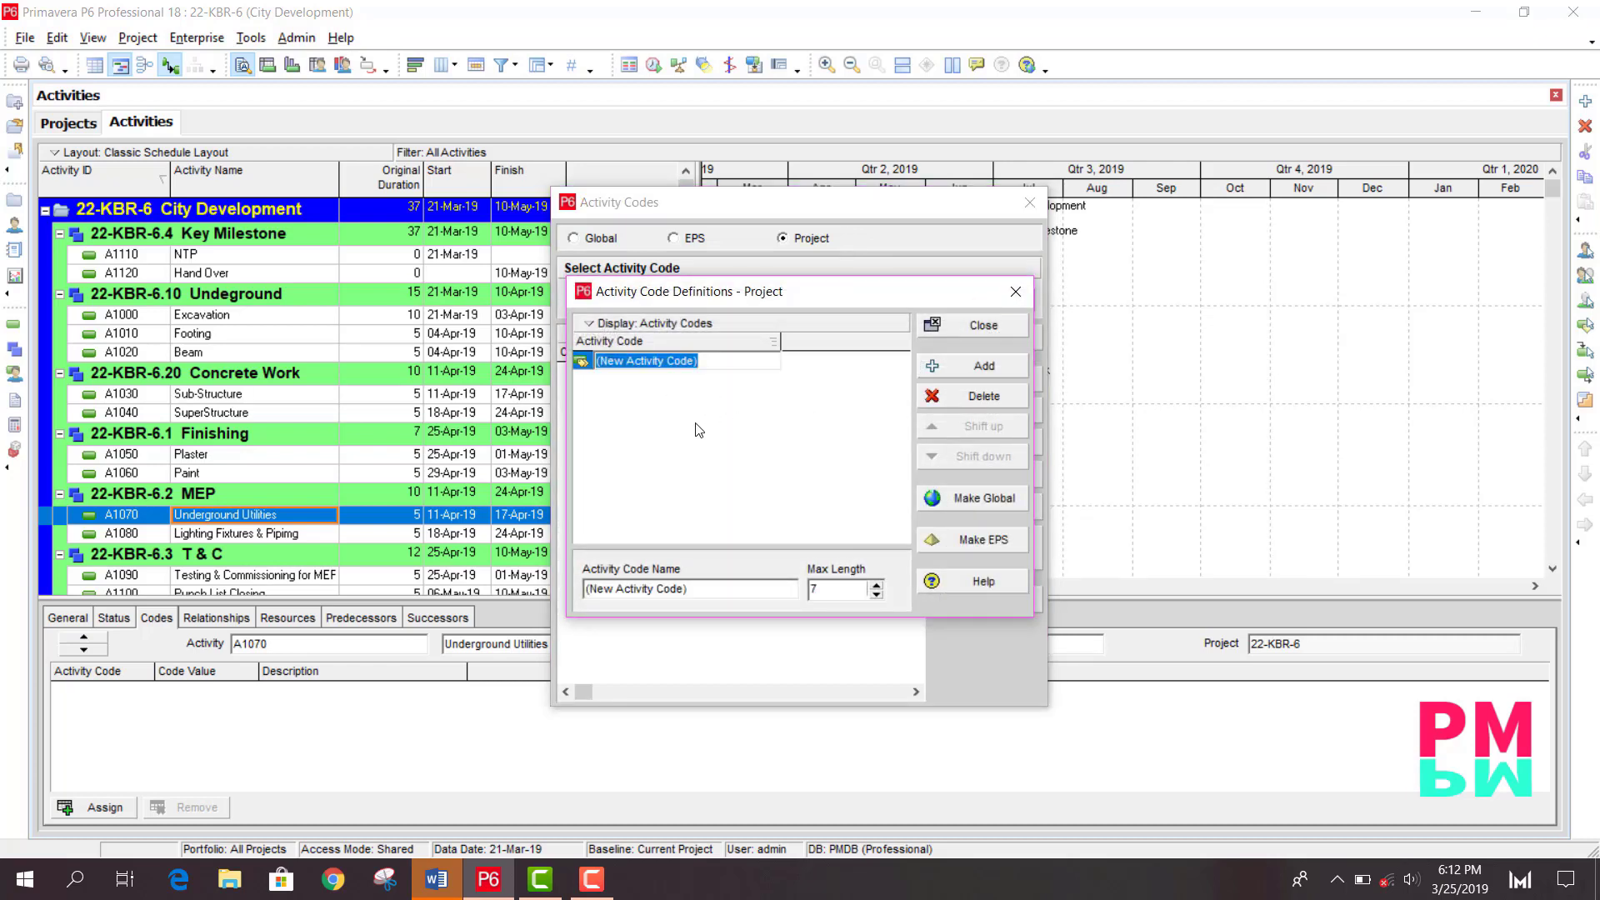
type("0")
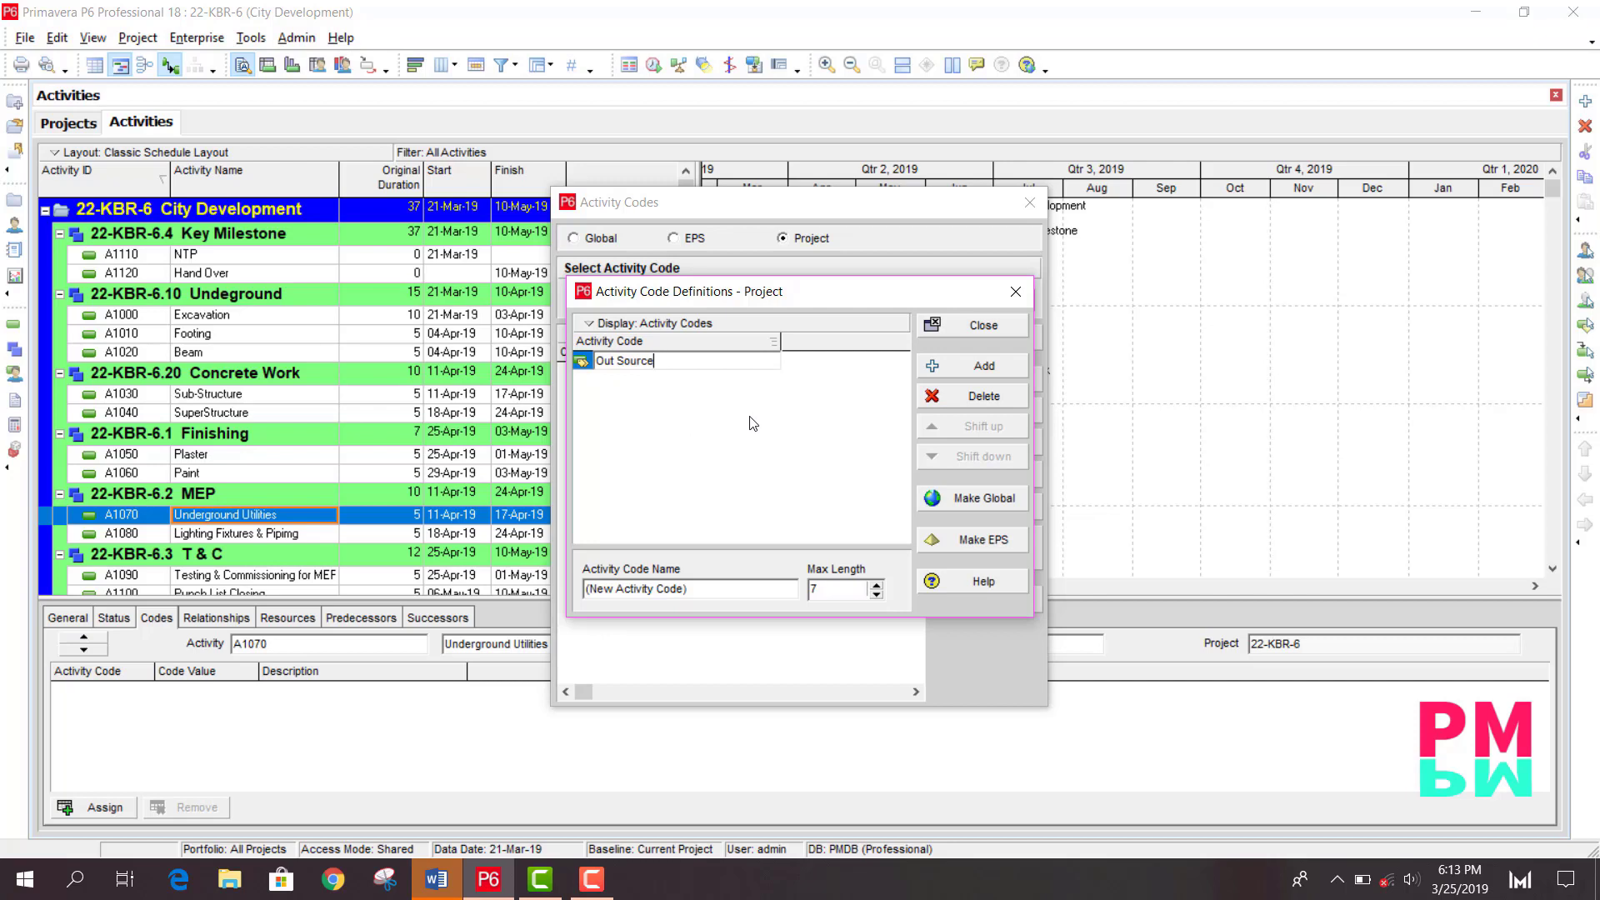
left_click(966, 328)
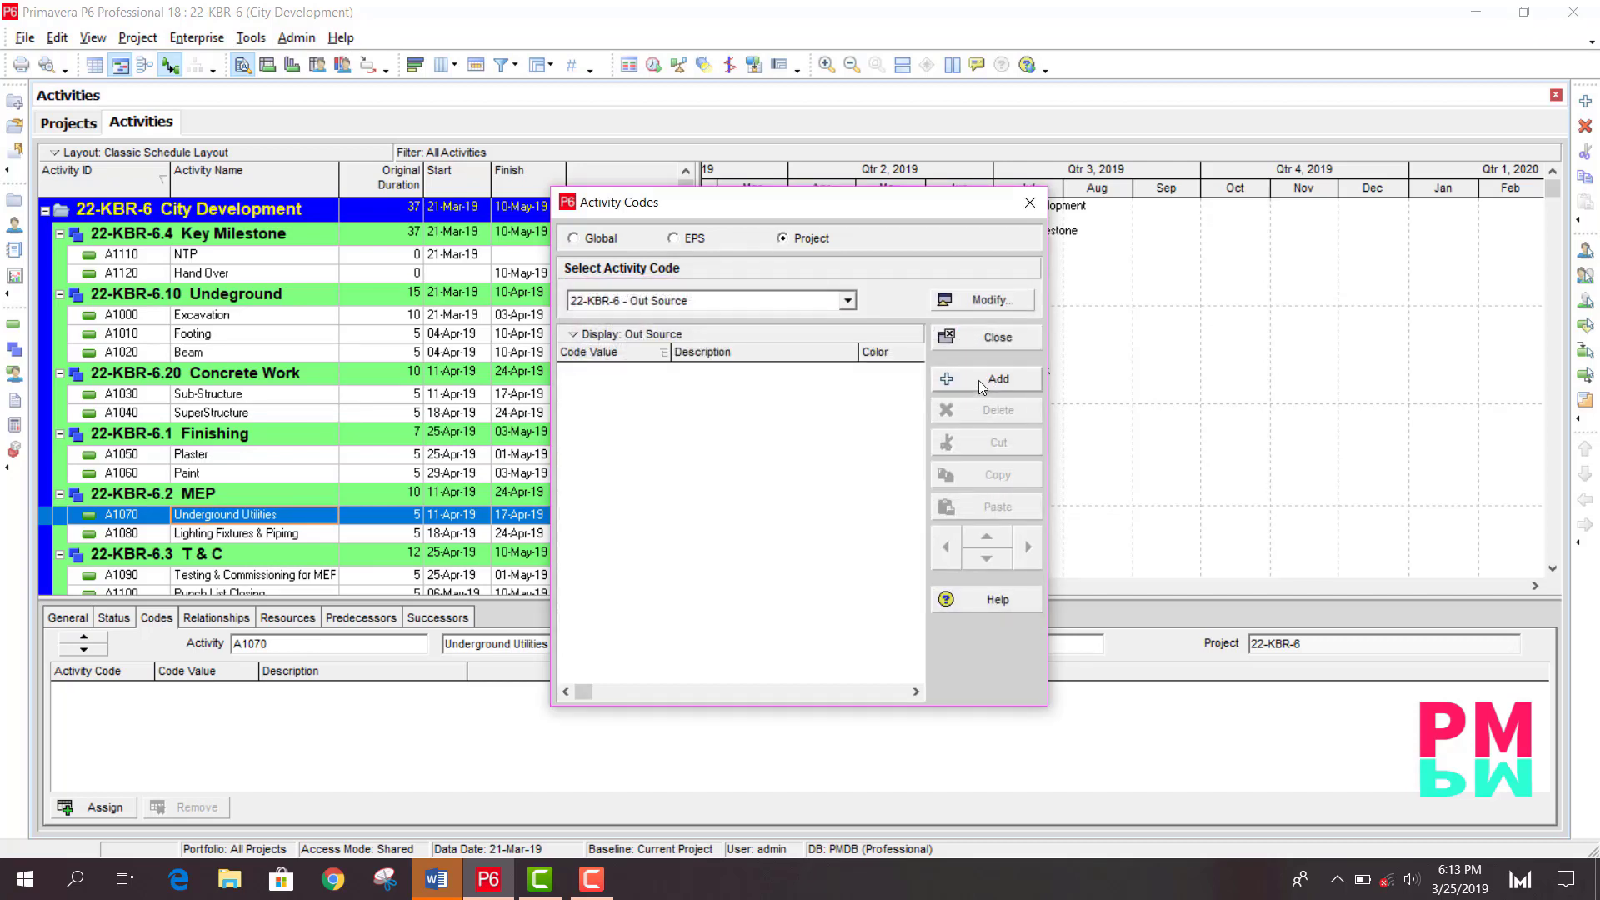
- Add a code value OS under the Out Source activity code
left_click(978, 380)
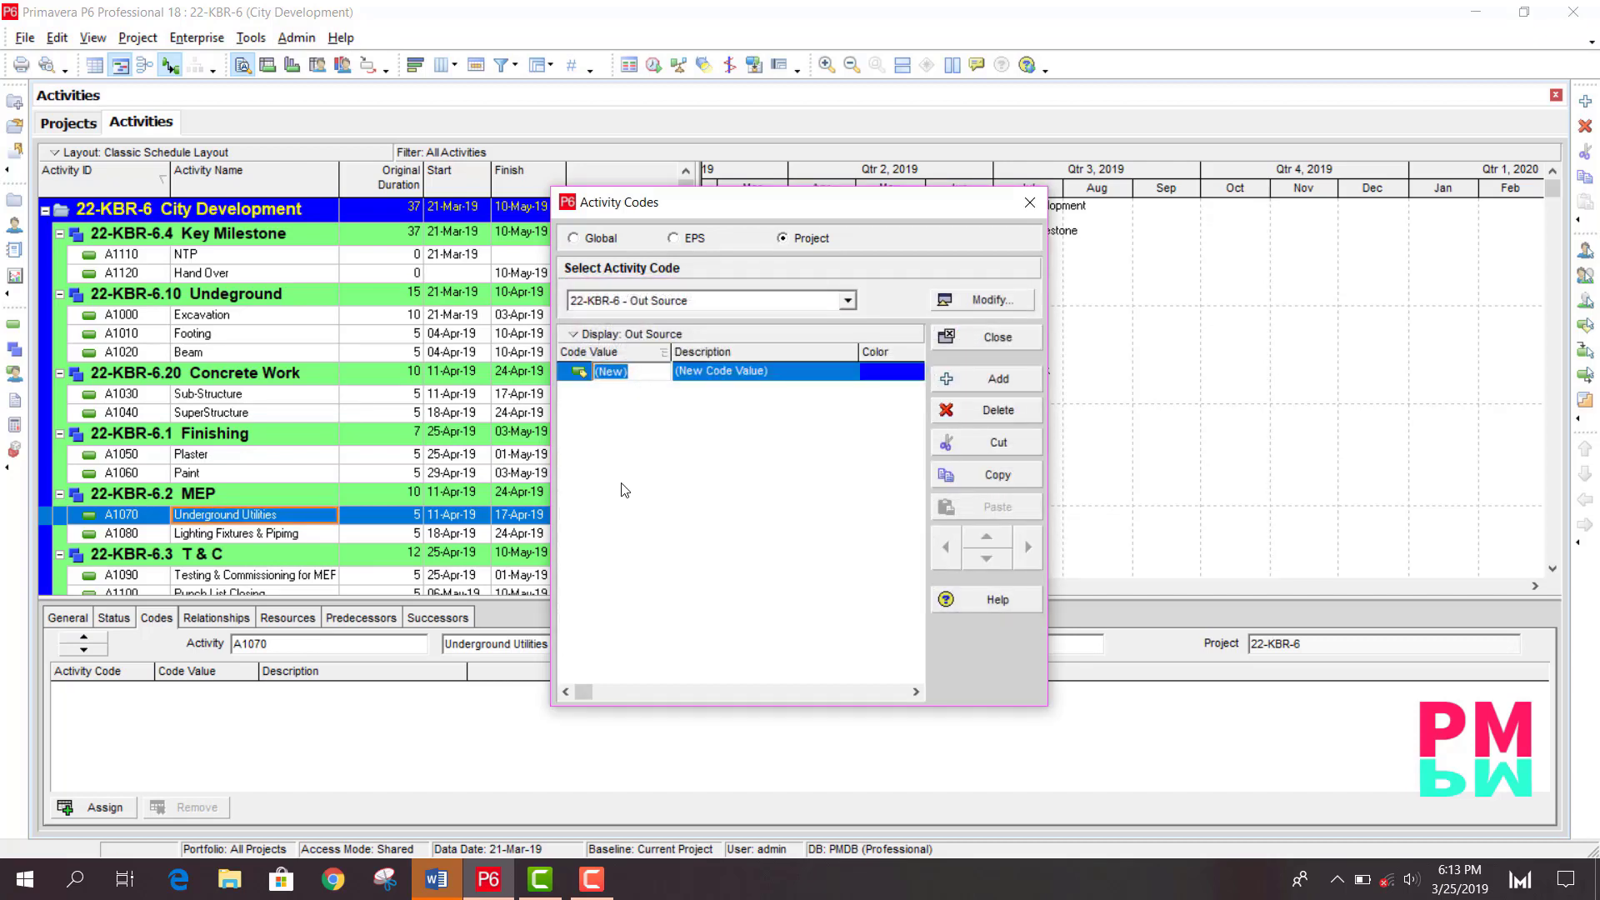
type("0")
left_click(779, 373)
left_click(627, 373)
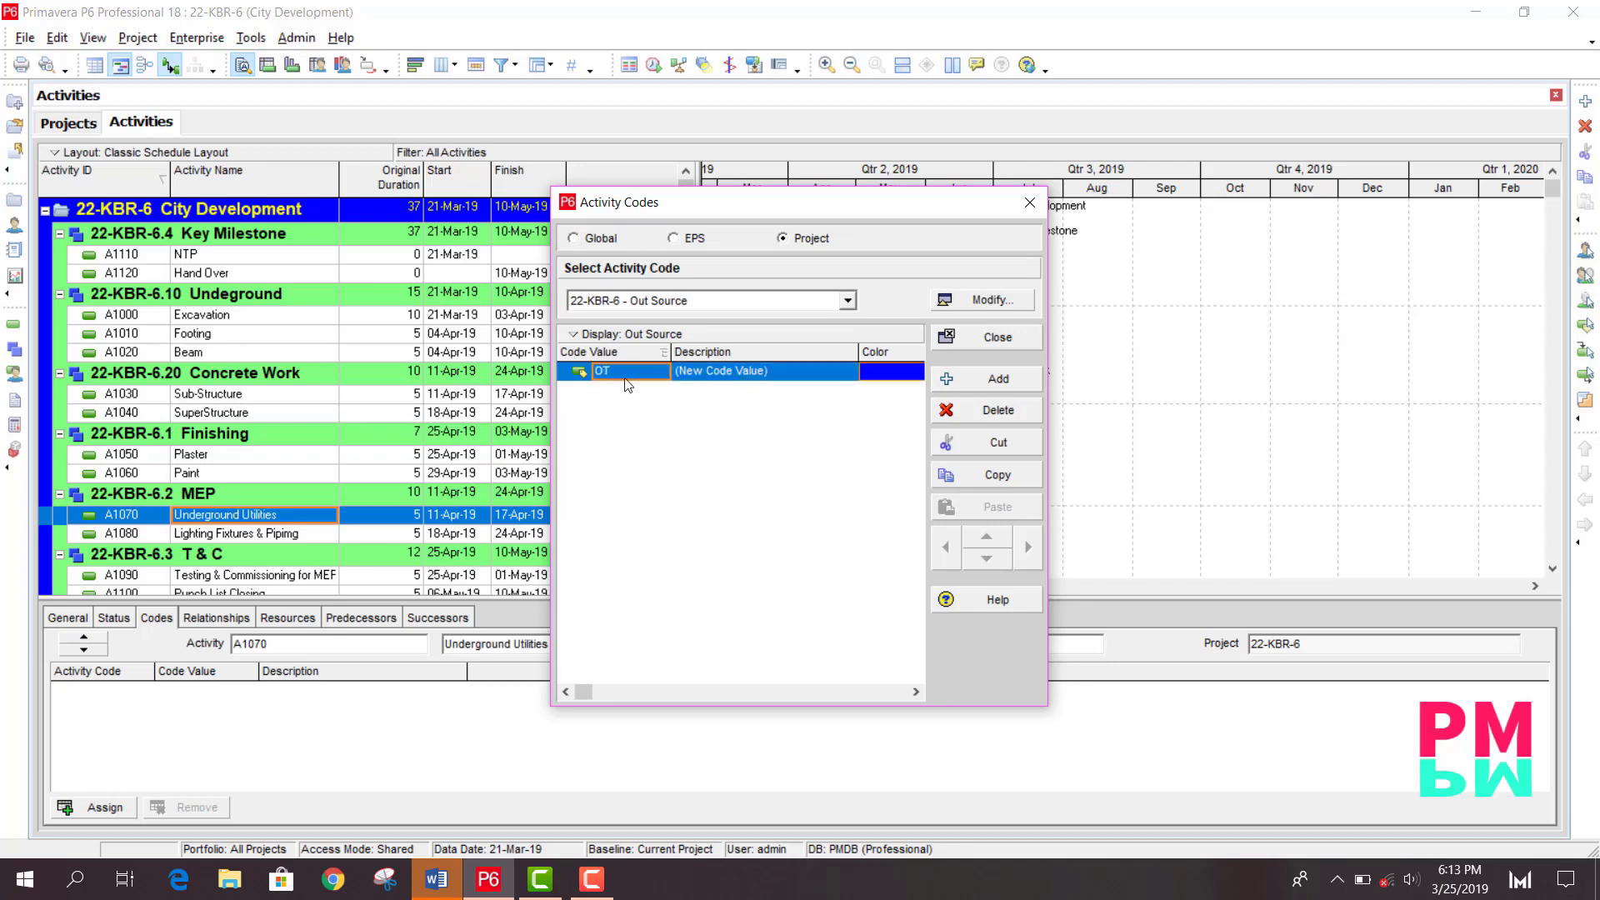
left_click(626, 373)
- Set the OS value's description to Contractor - ABC and close the activity codes dialog
left_click(779, 373)
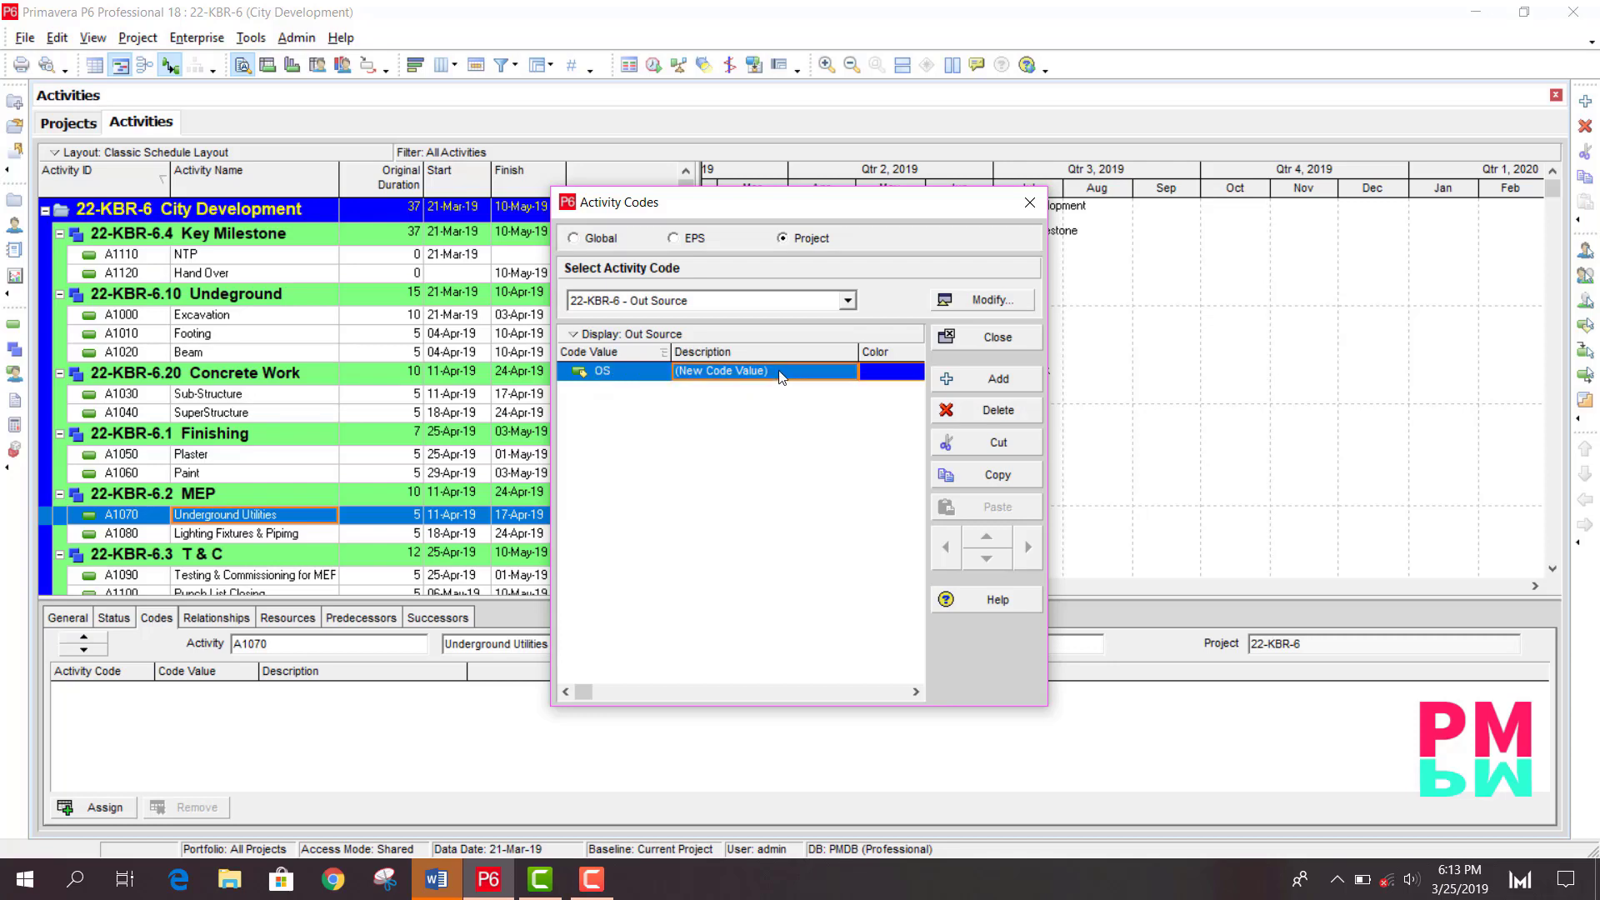
left_click(779, 372)
type("Contractor - ABC")
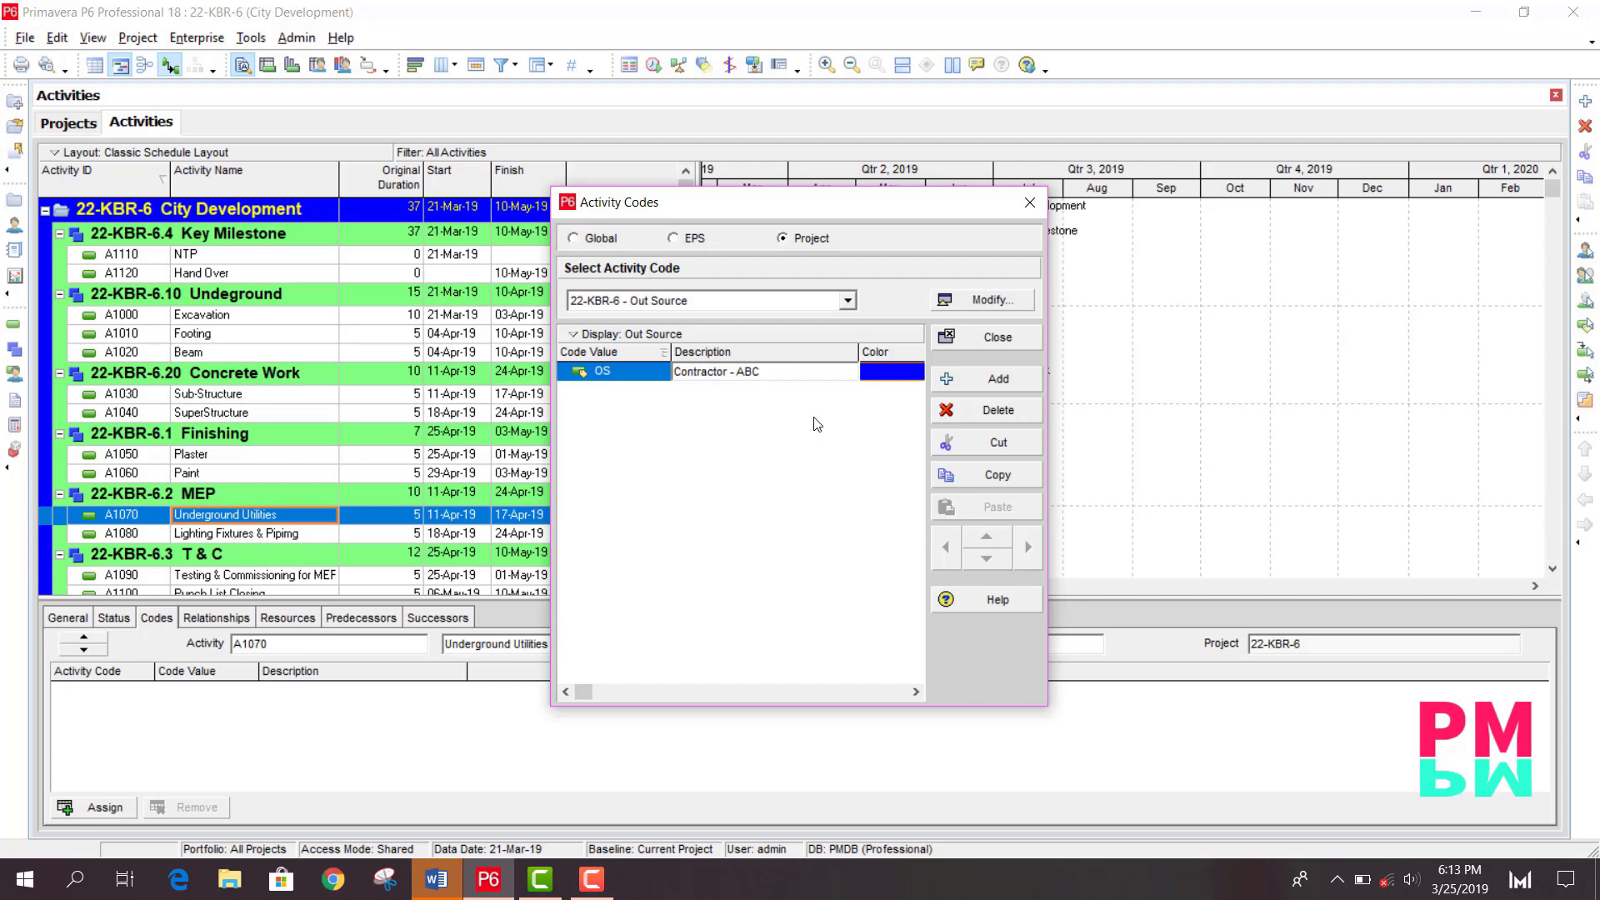
left_click(997, 340)
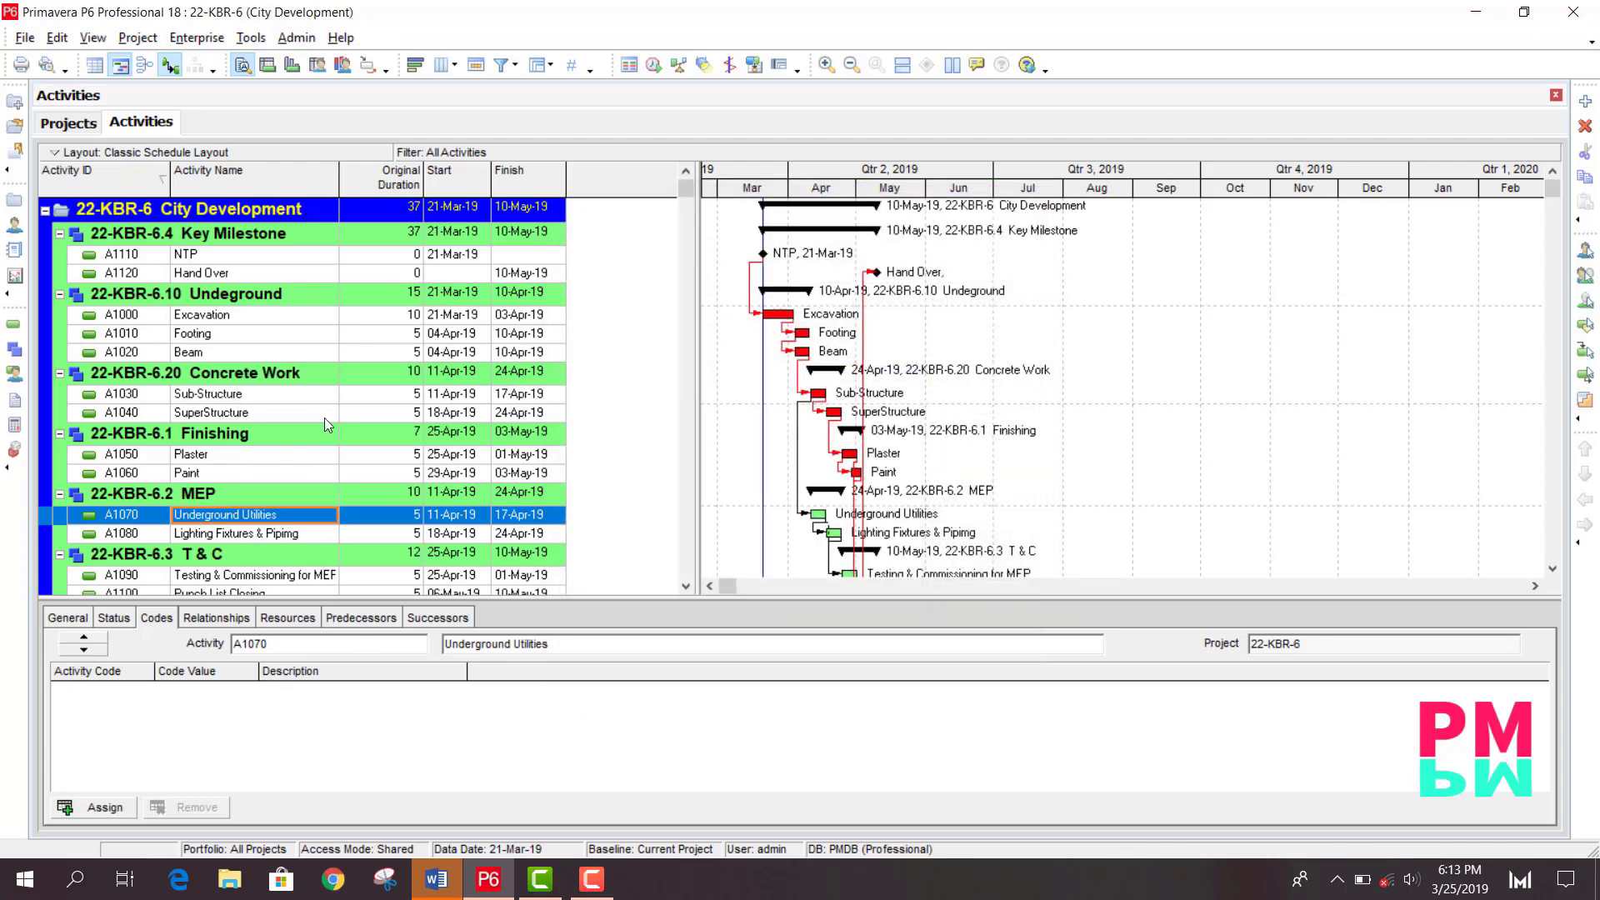
- Select the SuperStructure activity and rearrange the activity details tabs, keeping Codes as the third tab
left_click(223, 358)
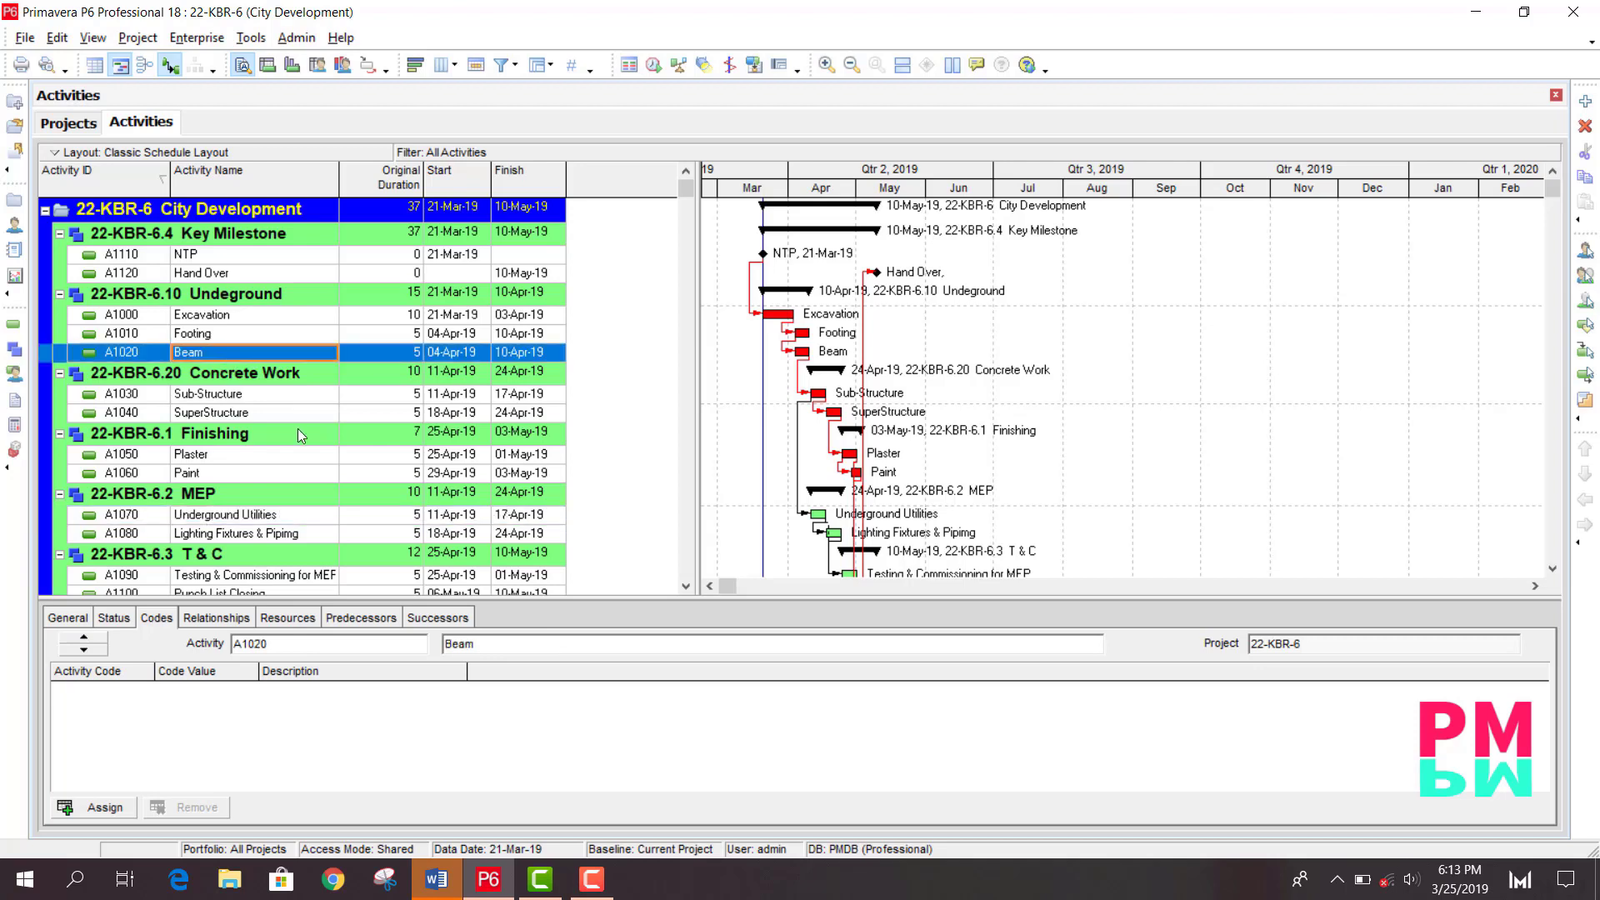
scroll(298, 428, "down", 1)
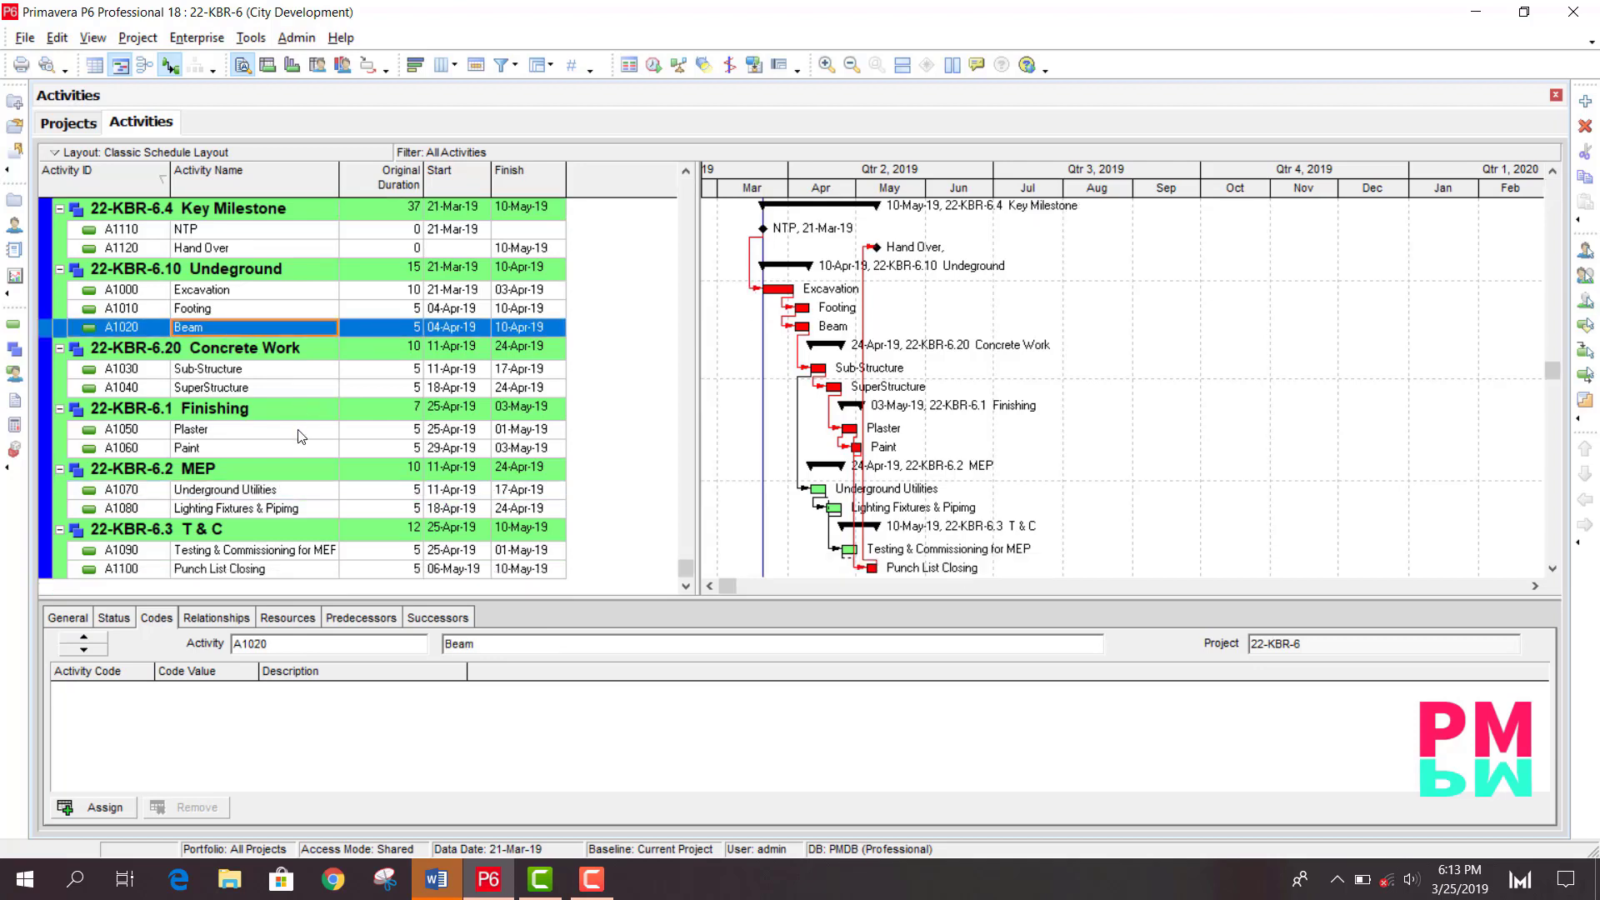
left_click(248, 389)
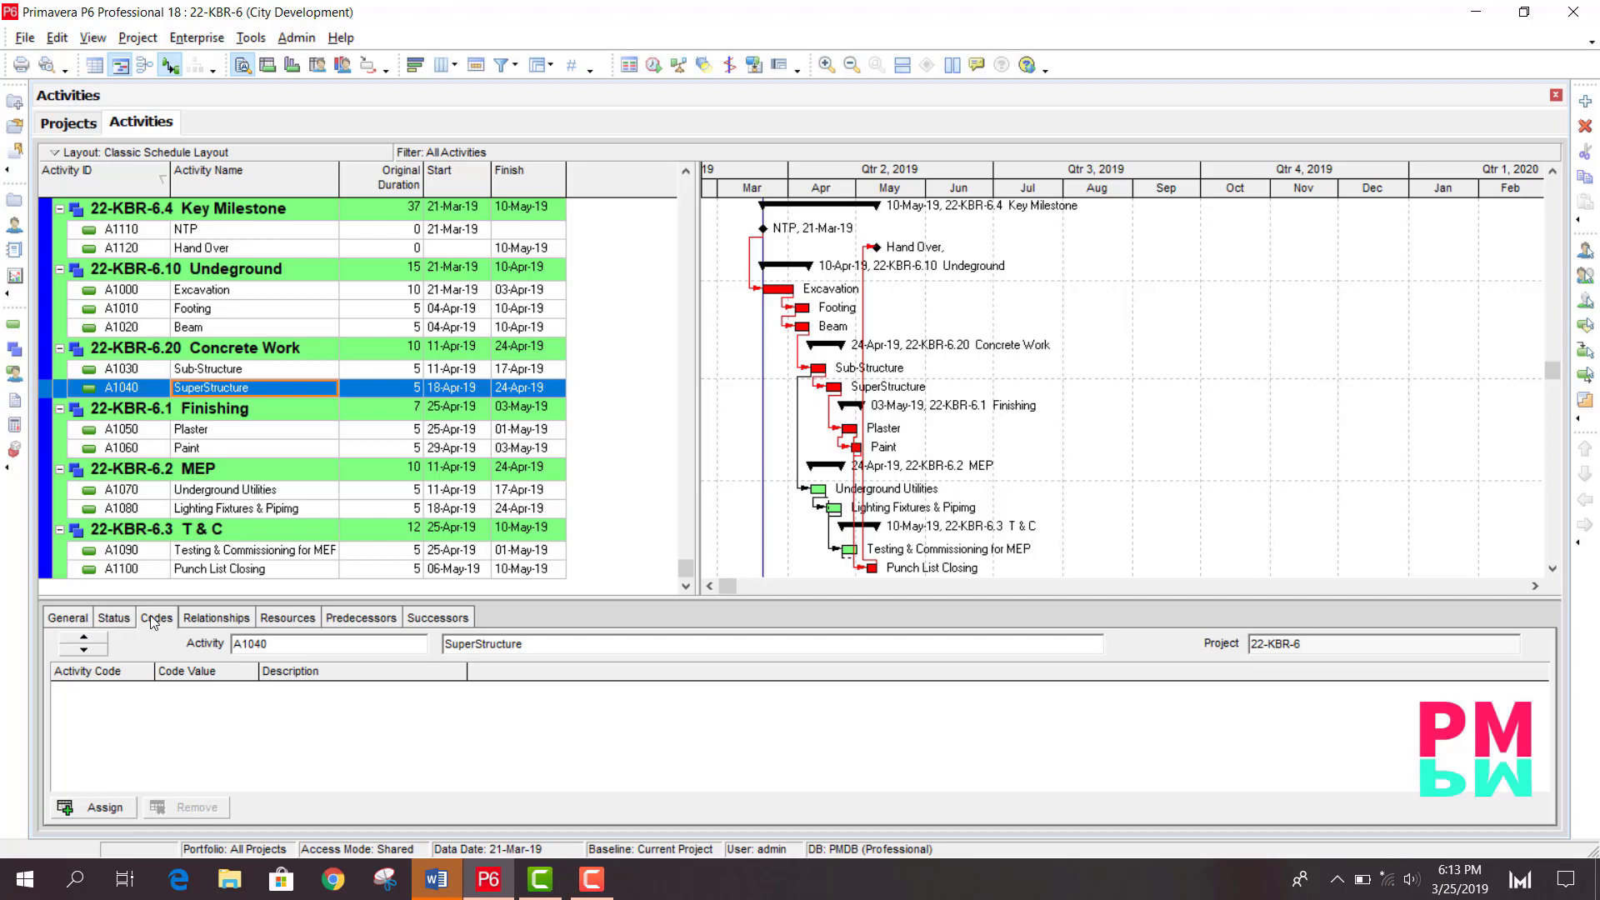
right_click(531, 609)
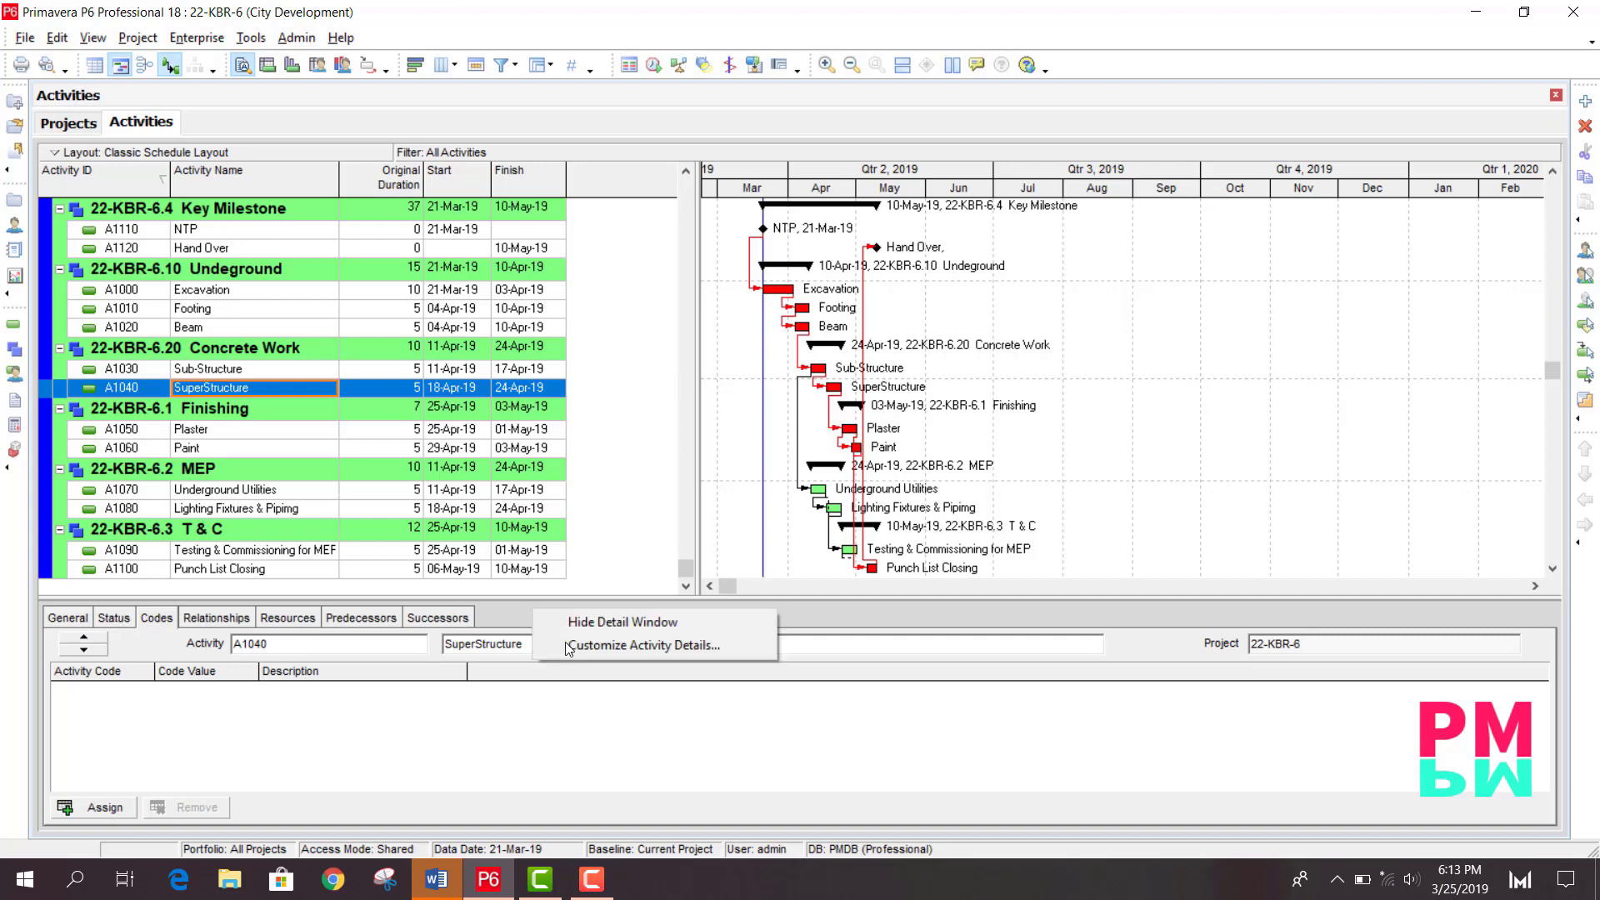
left_click(593, 648)
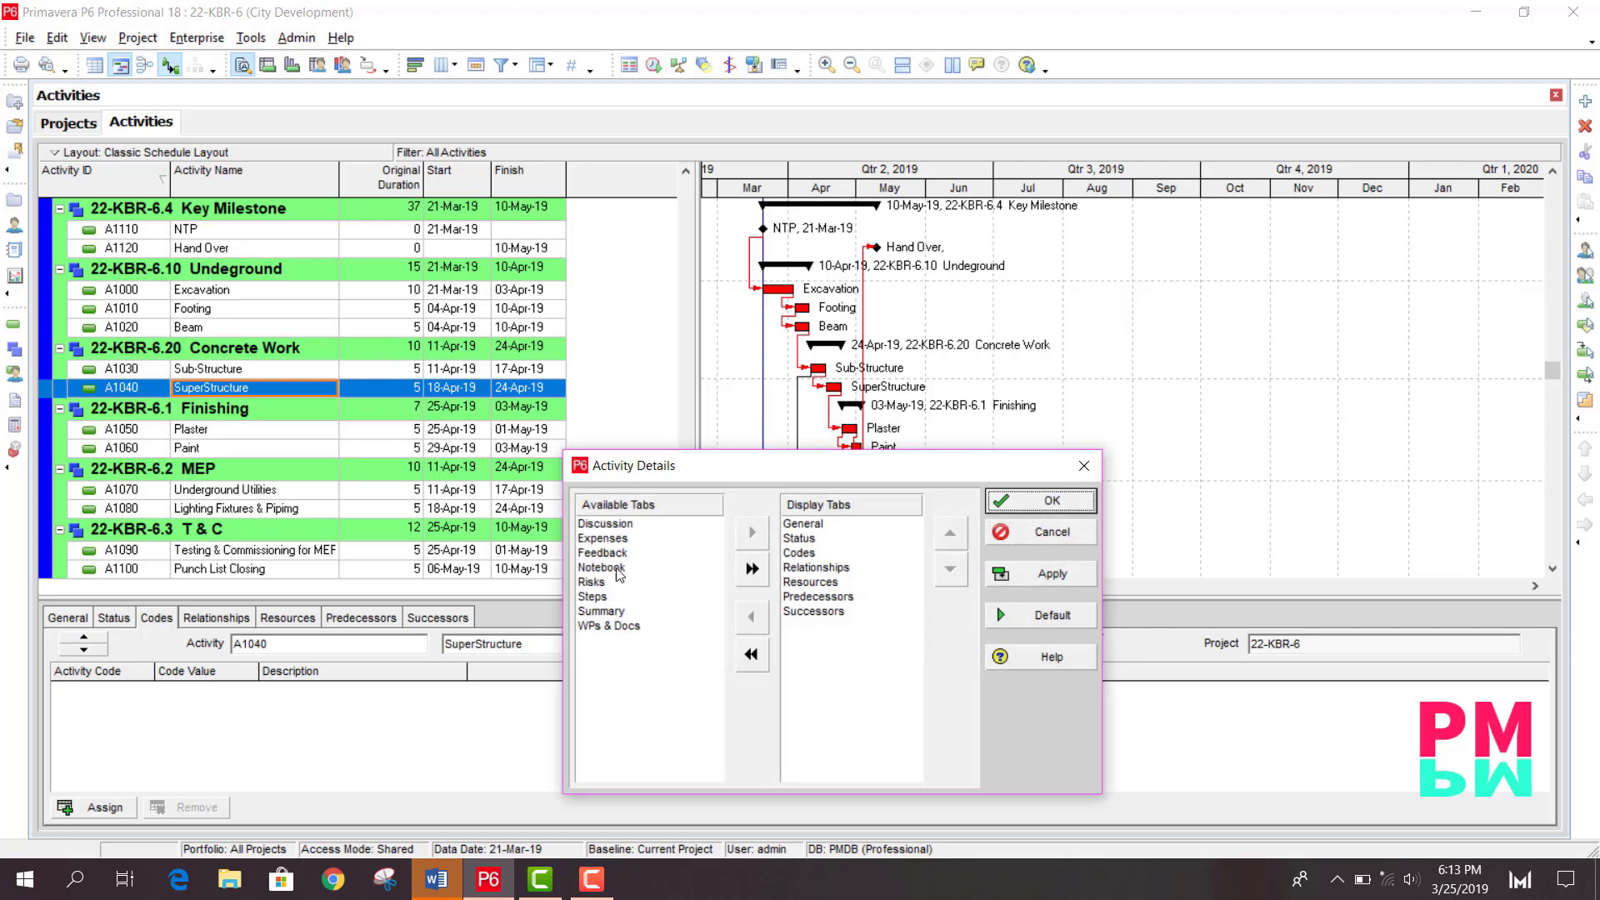
double_click(813, 555)
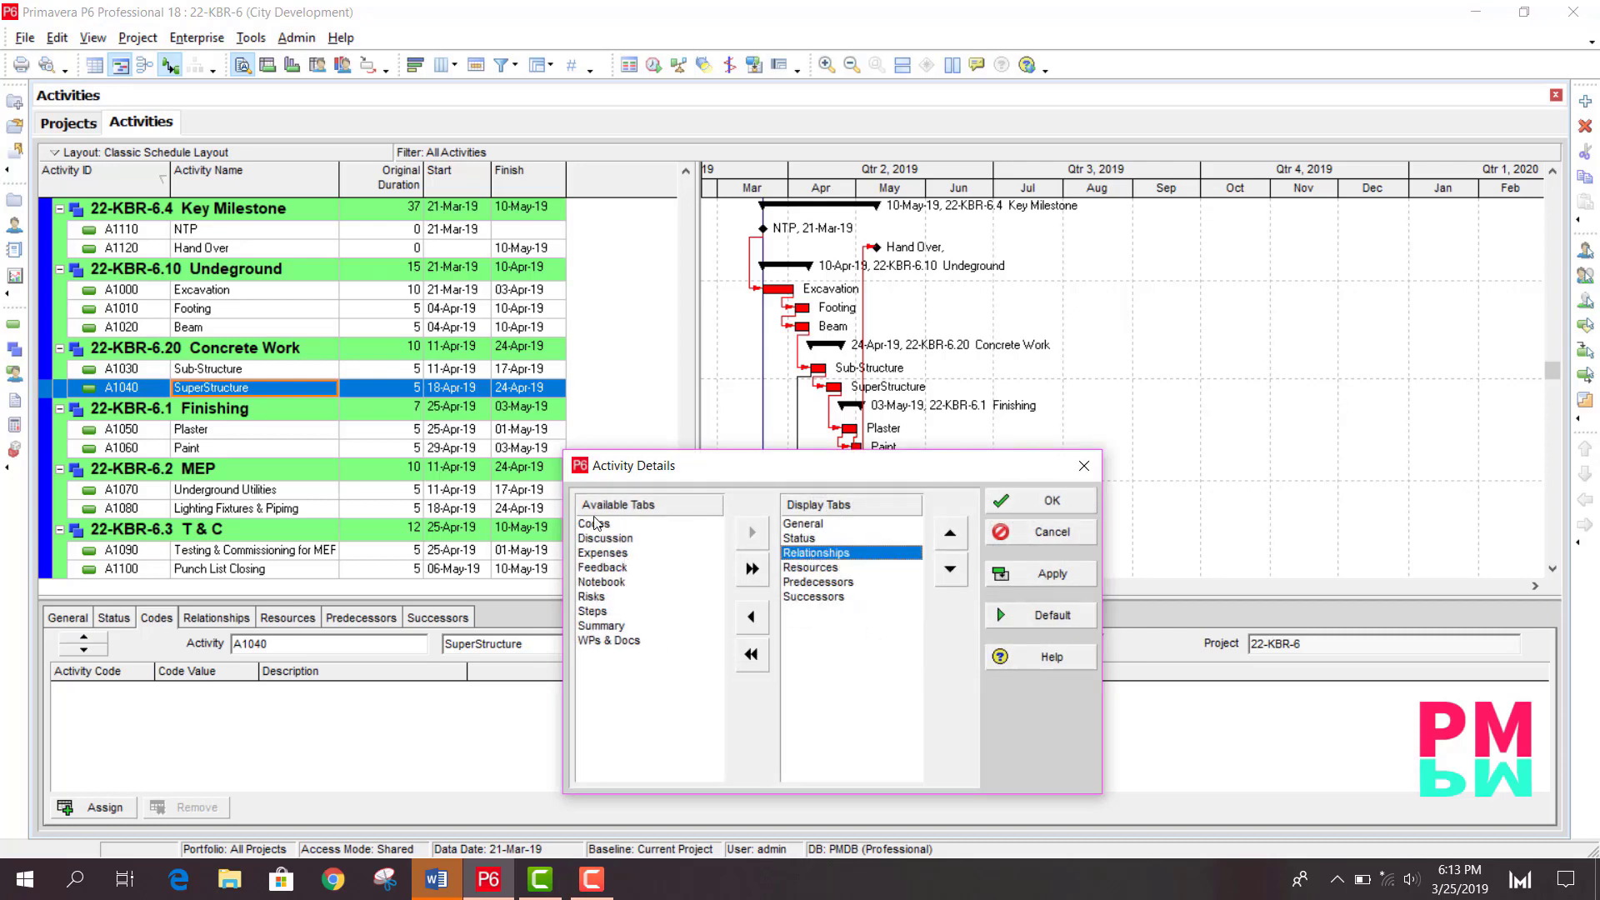
left_click_drag(604, 531, 820, 616)
left_click(949, 532)
left_click(950, 532)
left_click(950, 532)
left_click(950, 532)
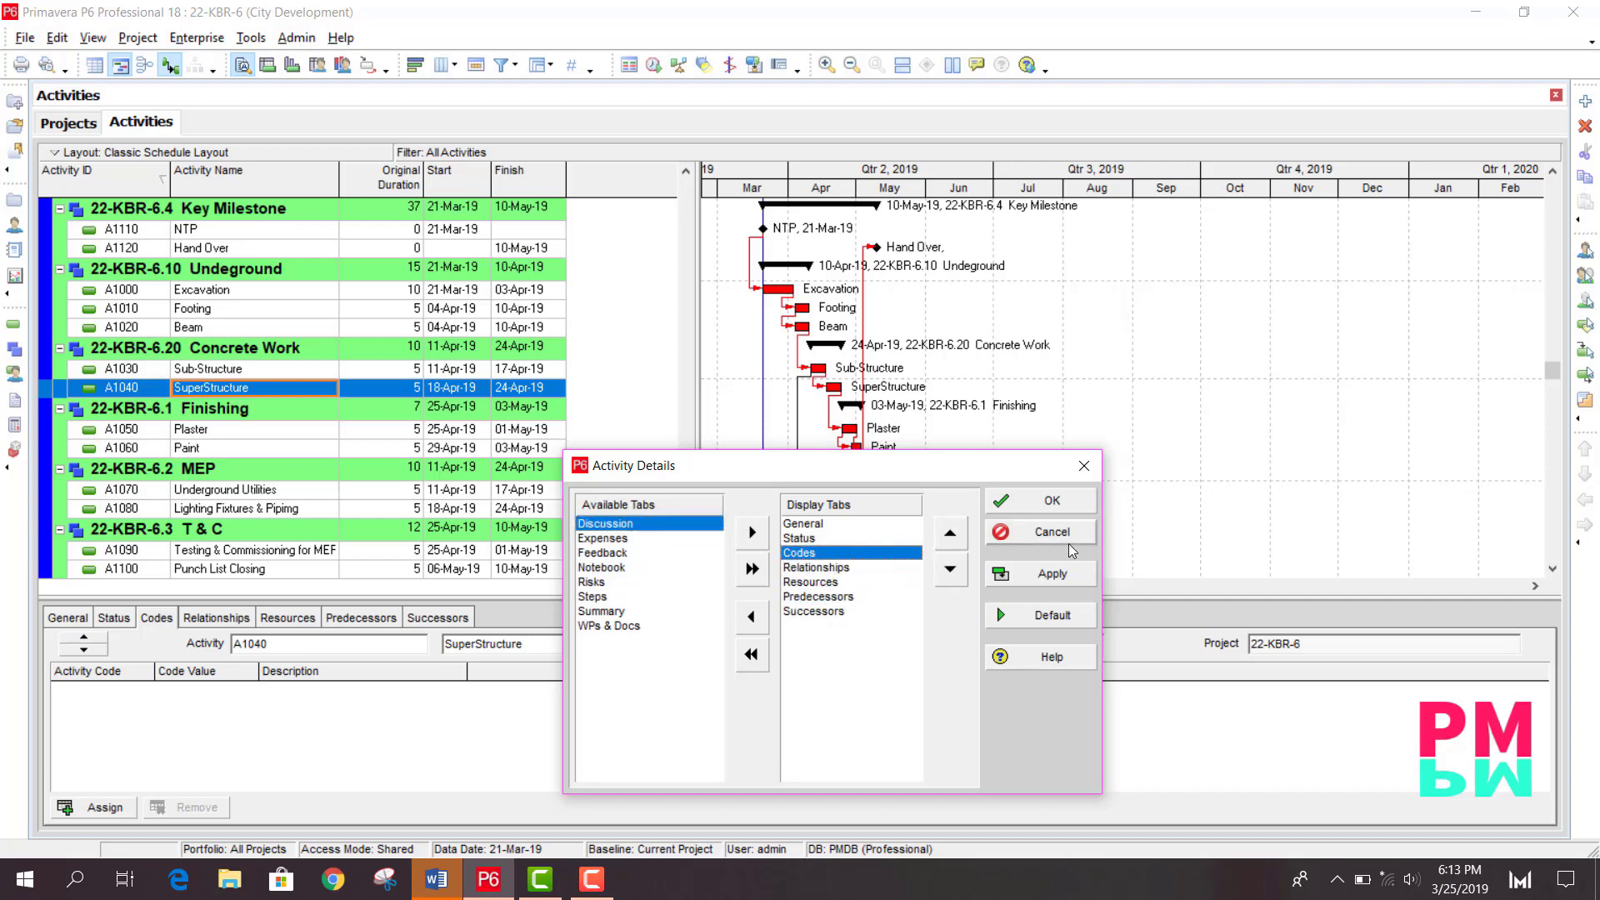
left_click(1052, 574)
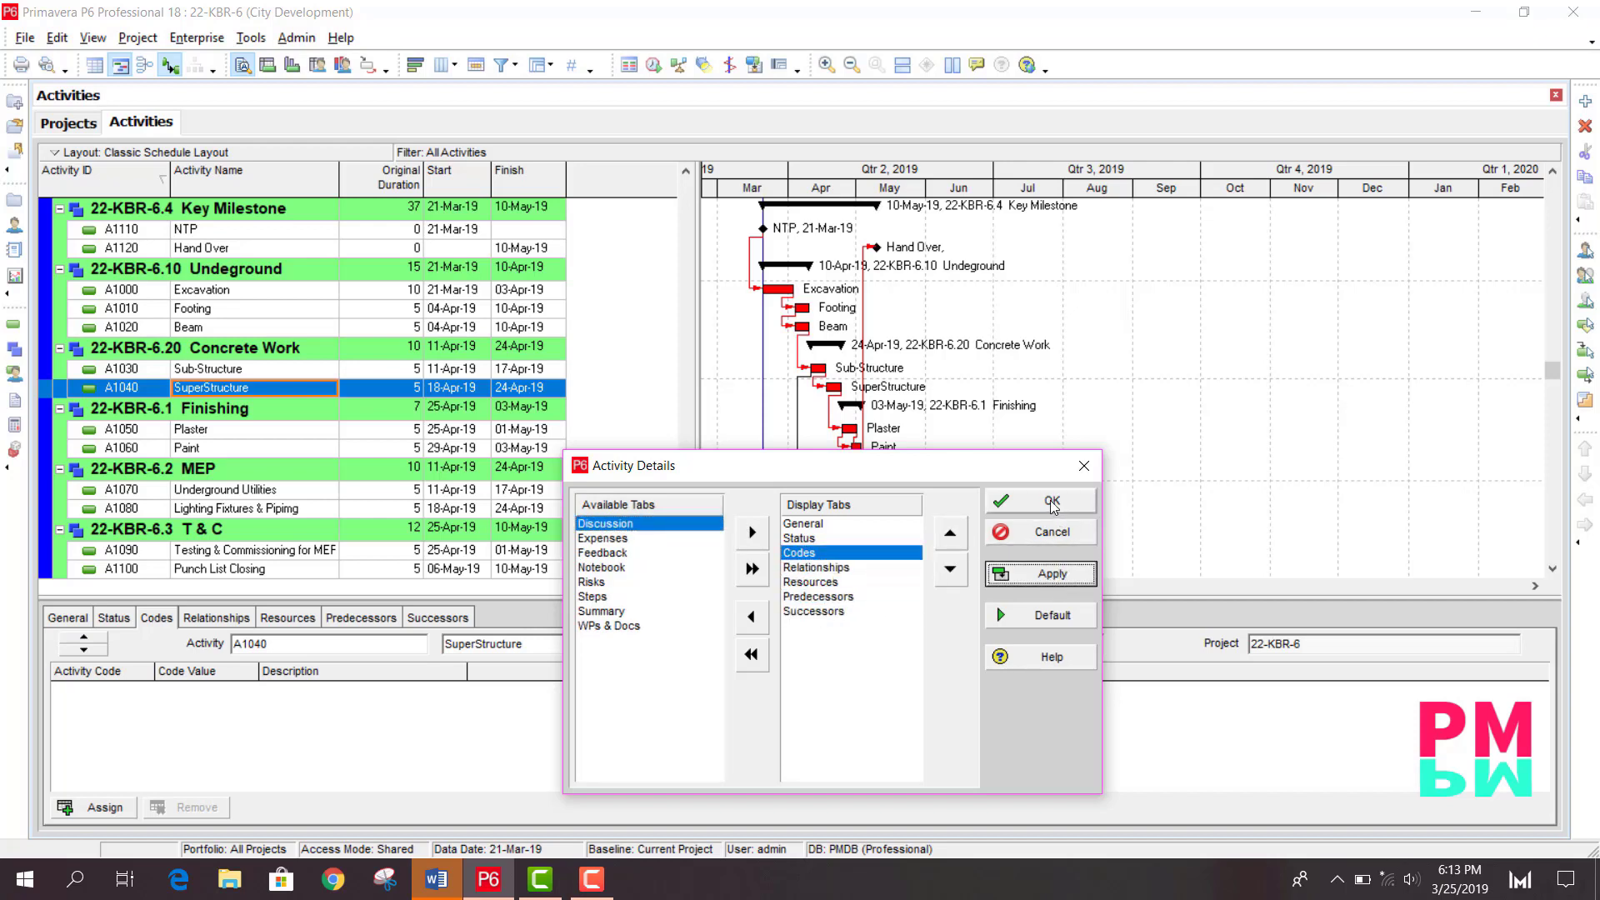
left_click(1052, 501)
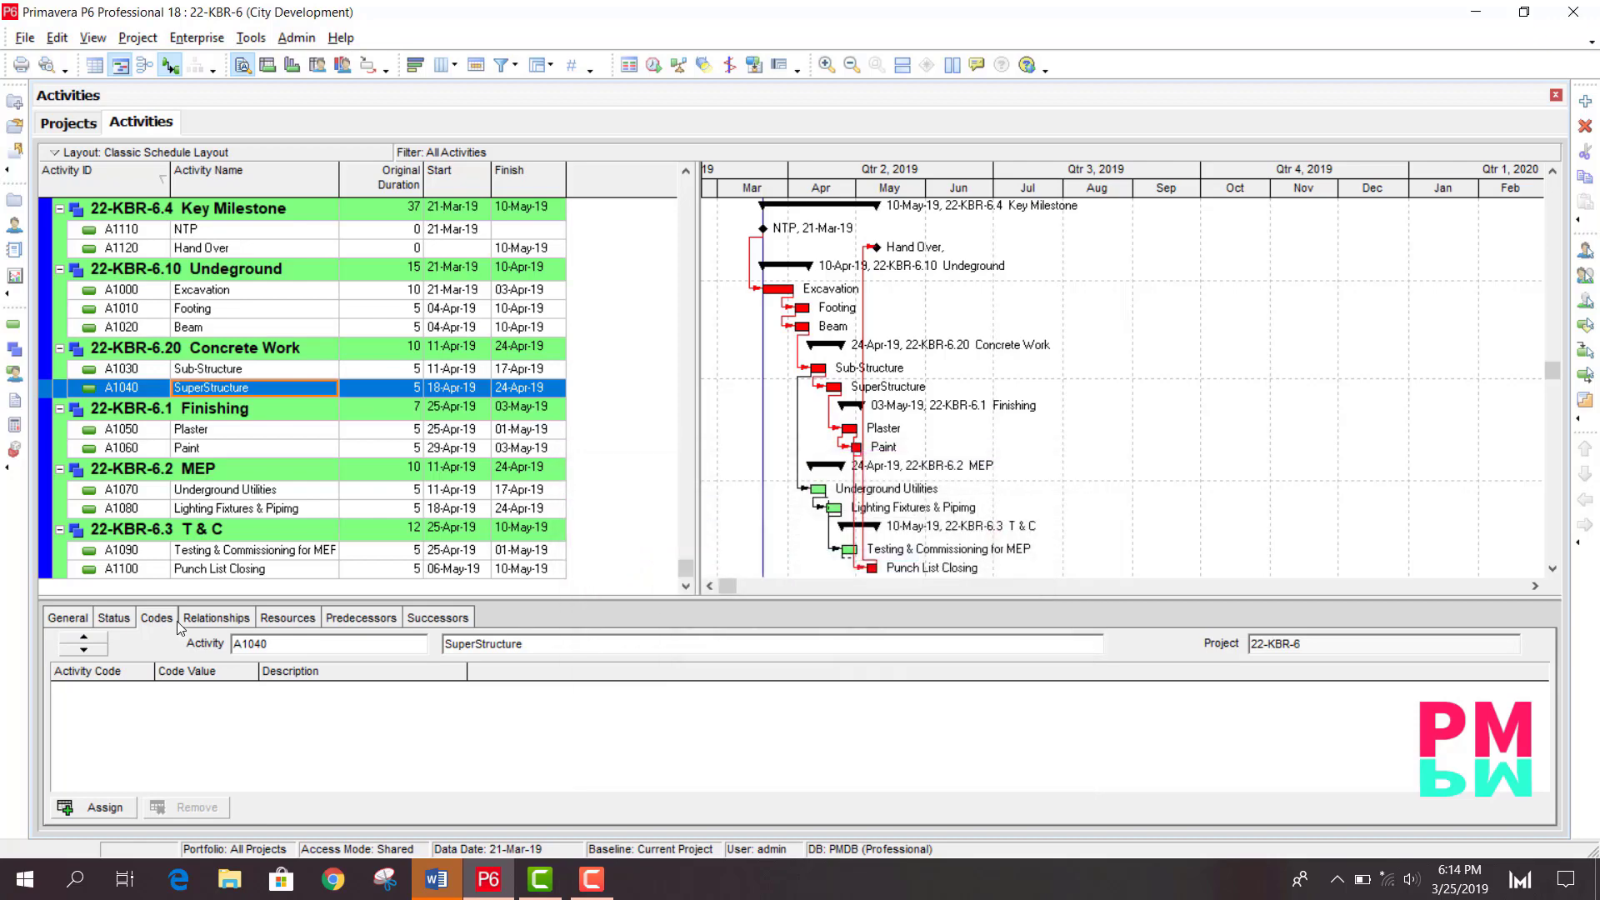
- Assign the Out Source code value OS to the SuperStructure activity
left_click(102, 807)
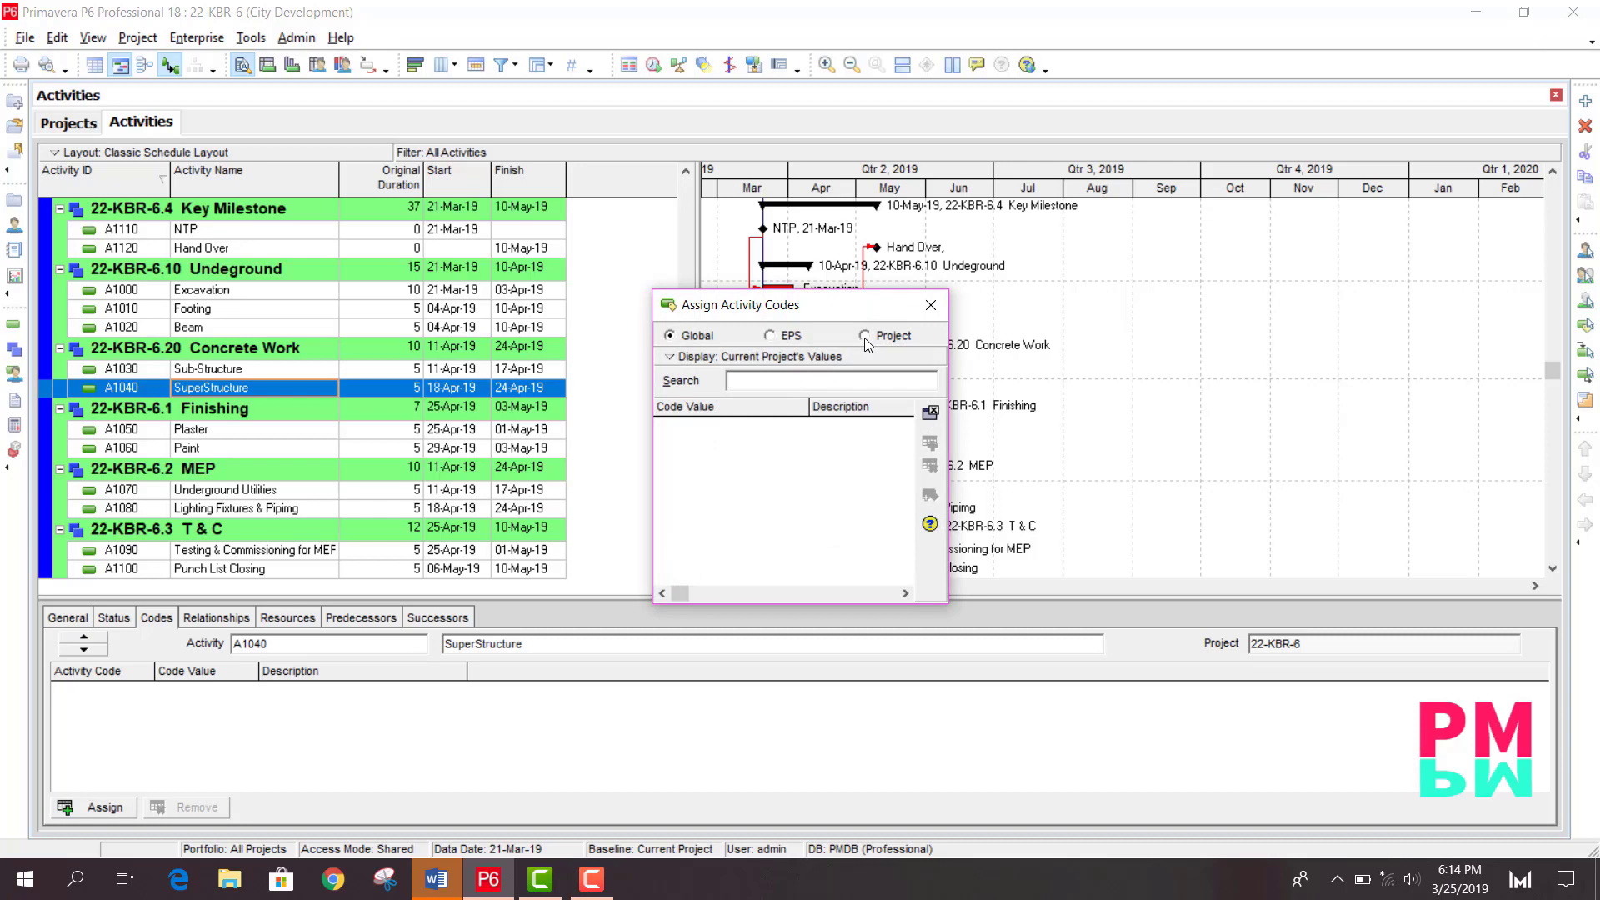
left_click(863, 336)
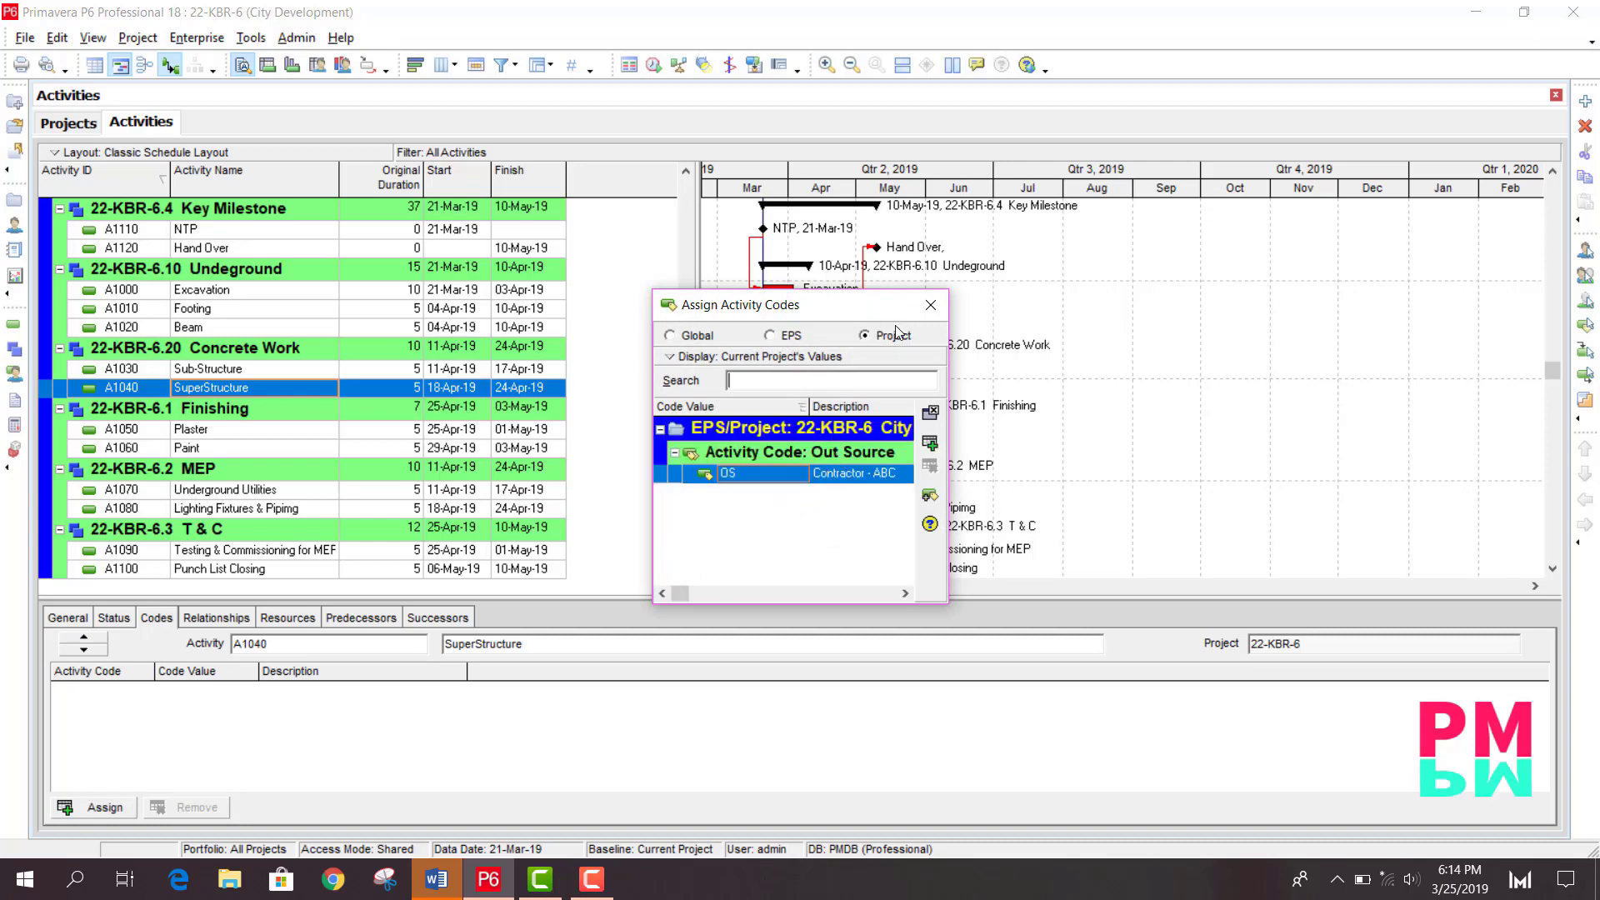
double_click(782, 474)
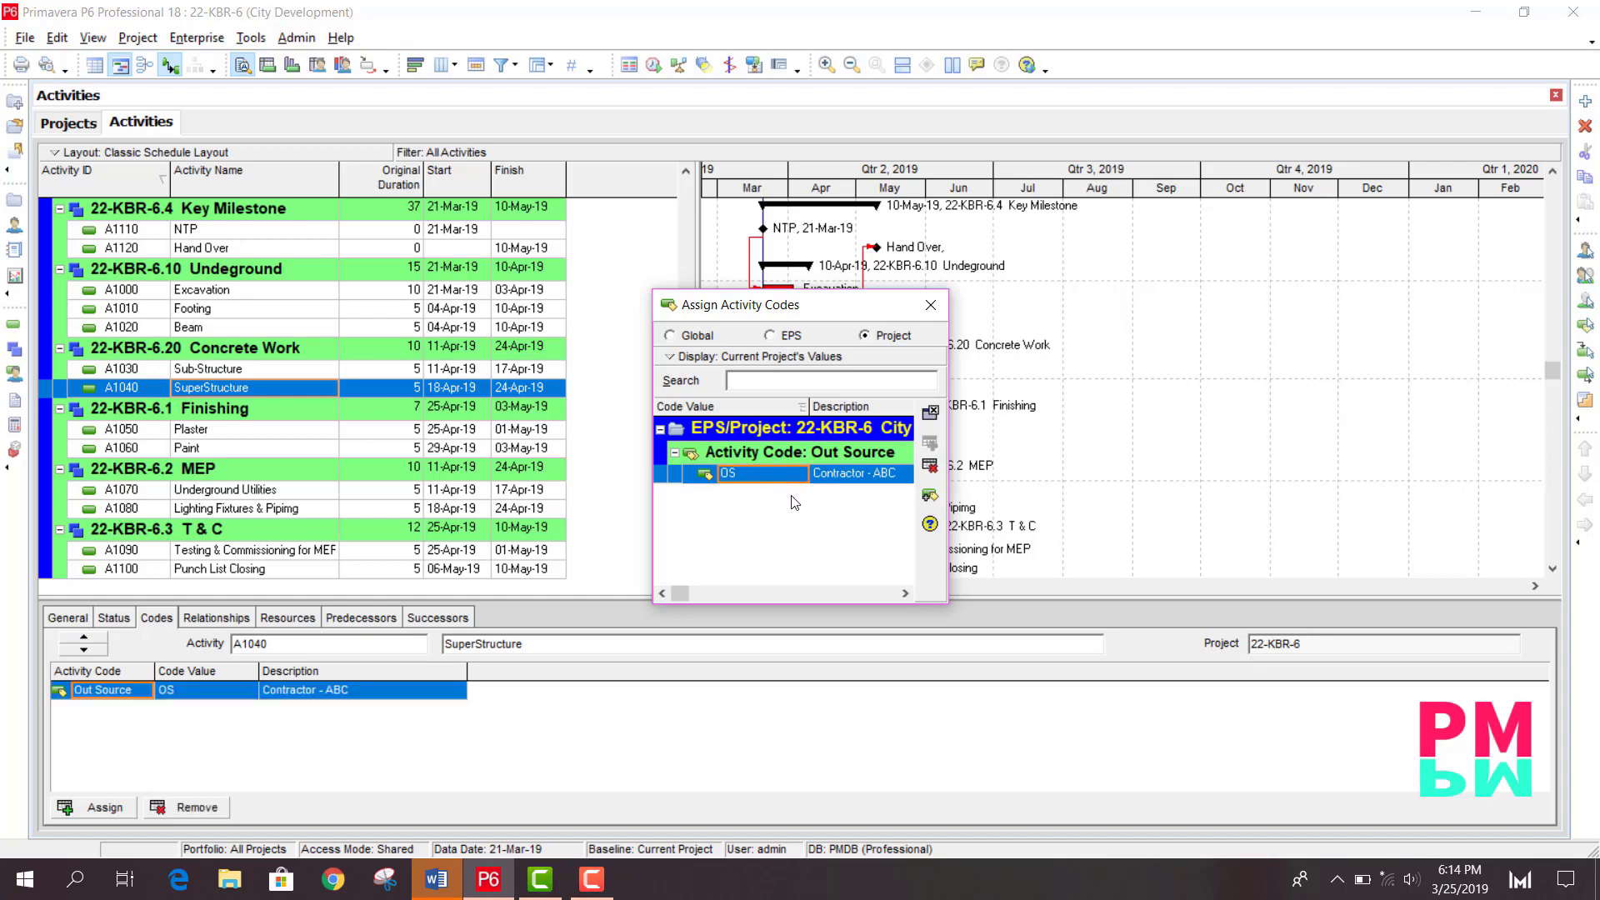
left_click(930, 306)
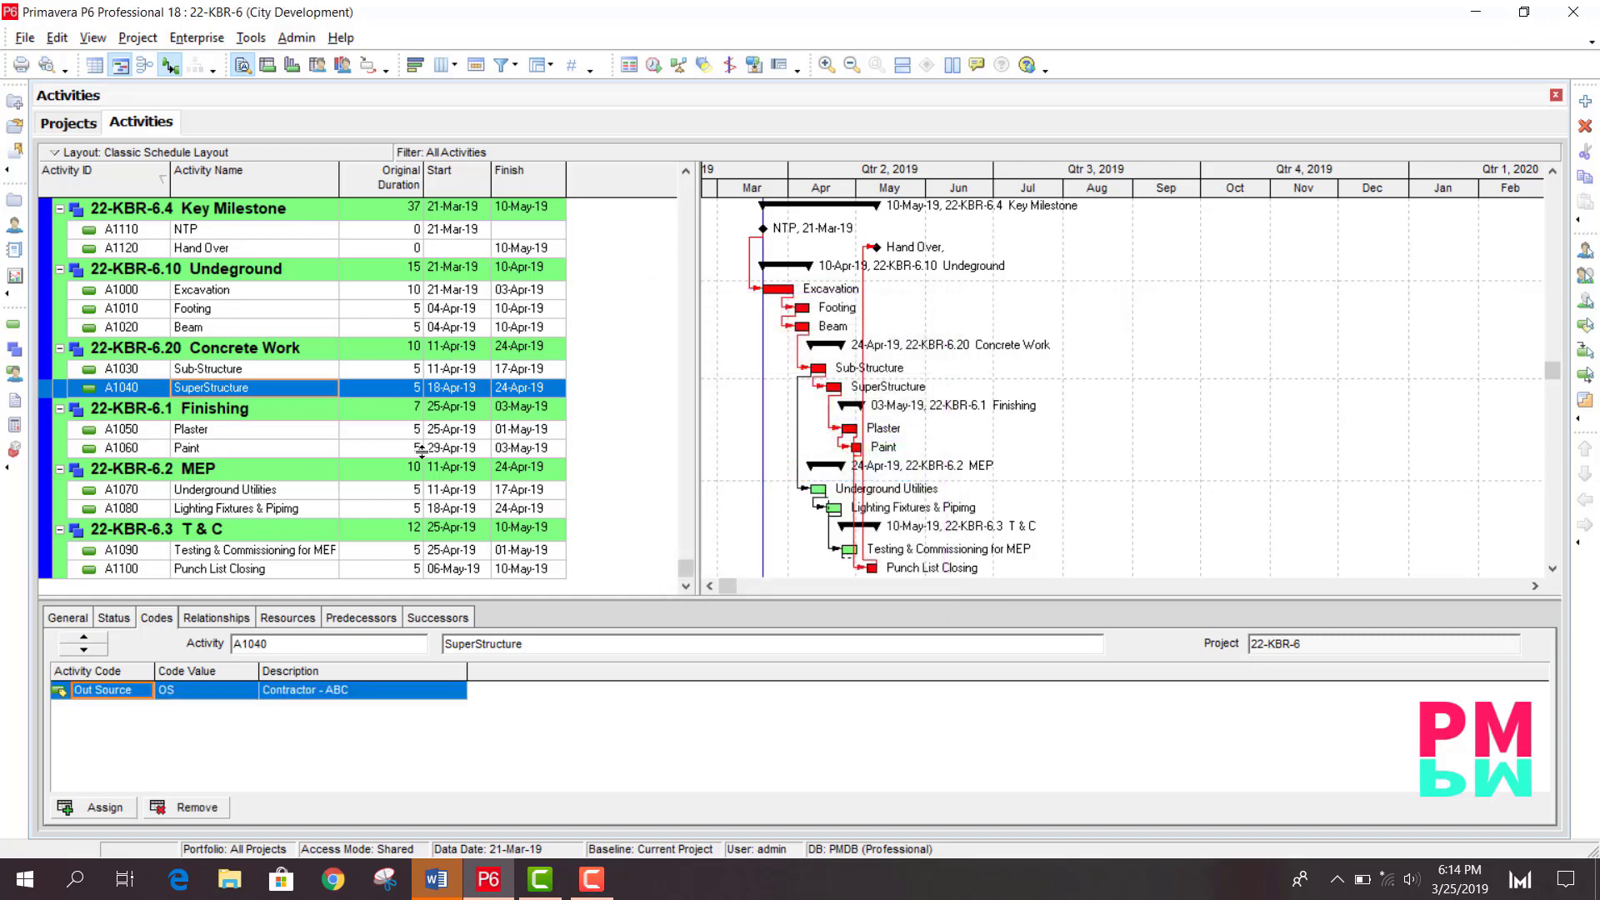
- Assign the Out Source code value OS to the Underground Utilities activity
left_click(222, 446)
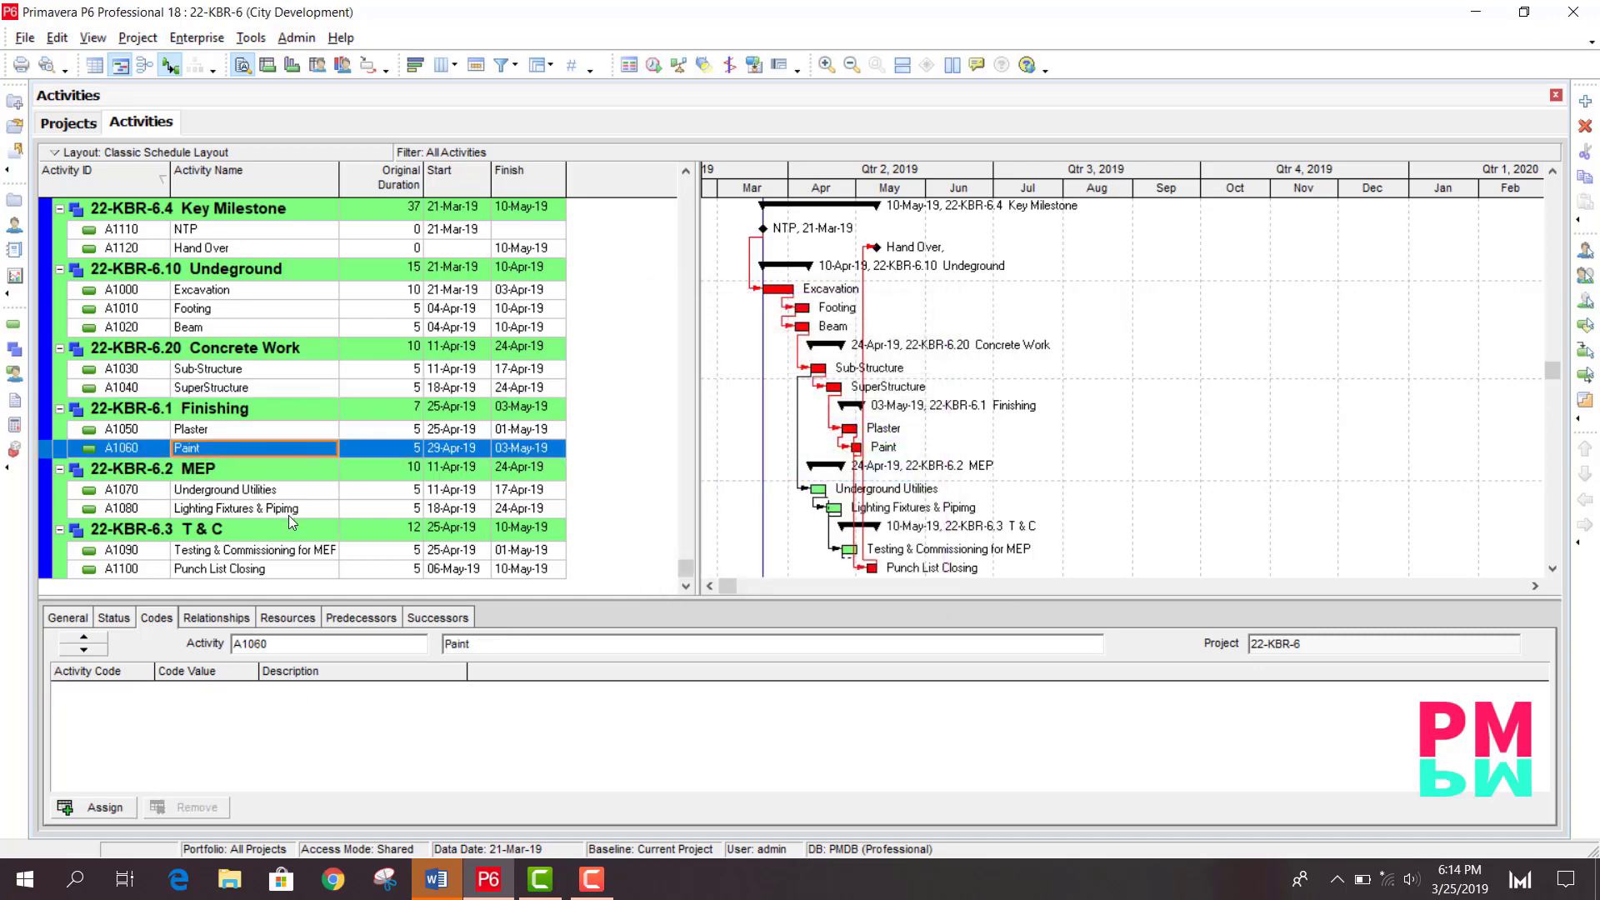
left_click(253, 495)
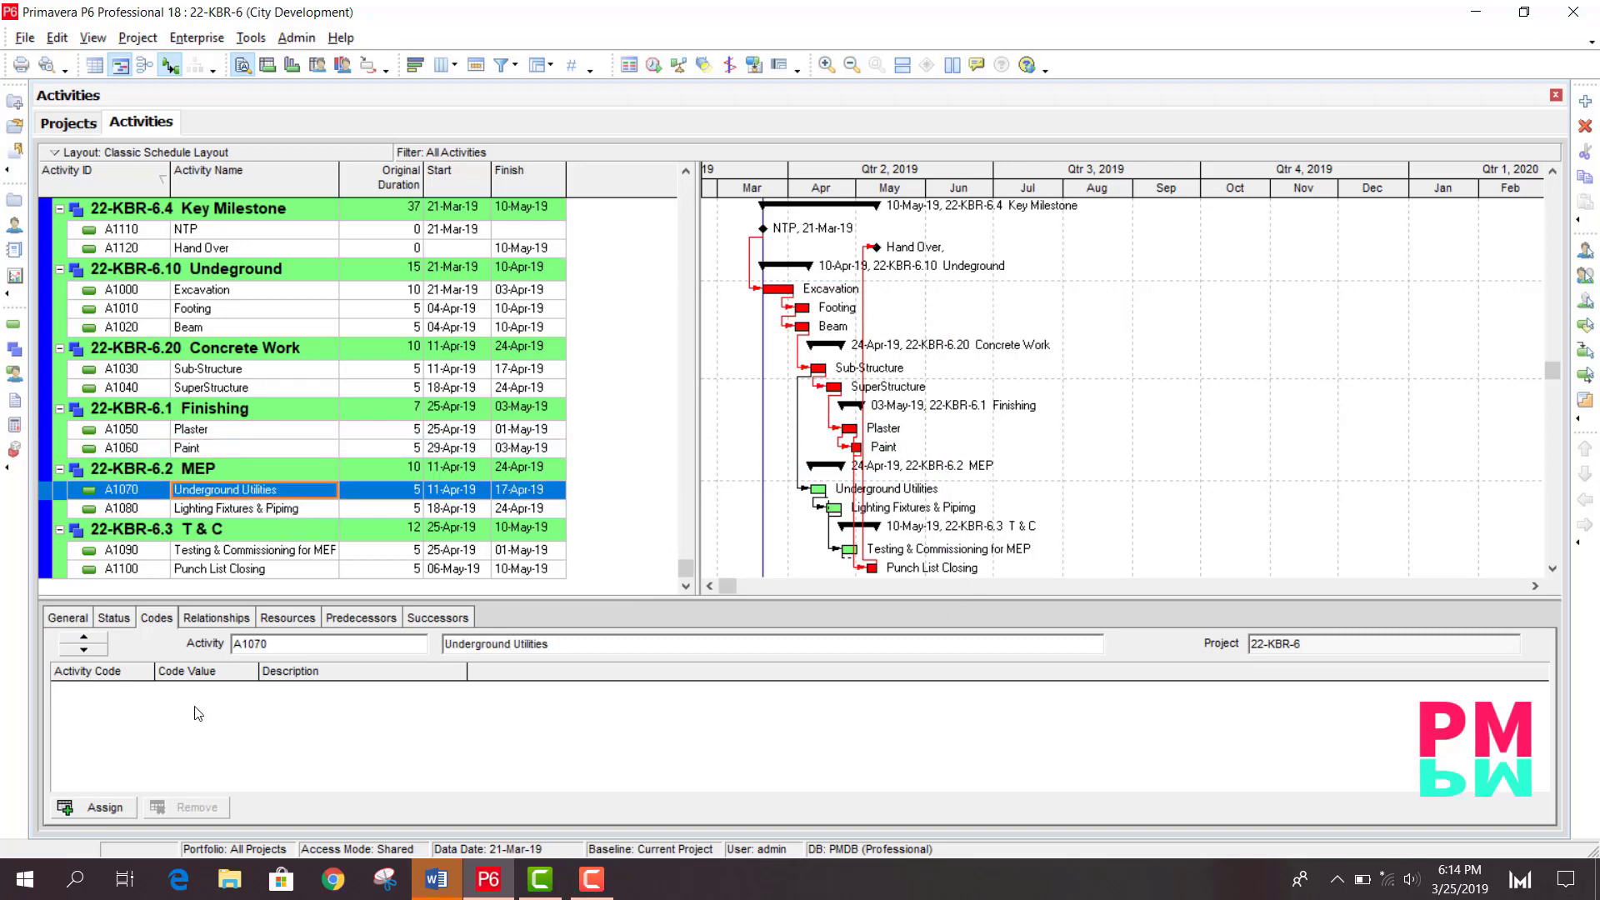
left_click(105, 808)
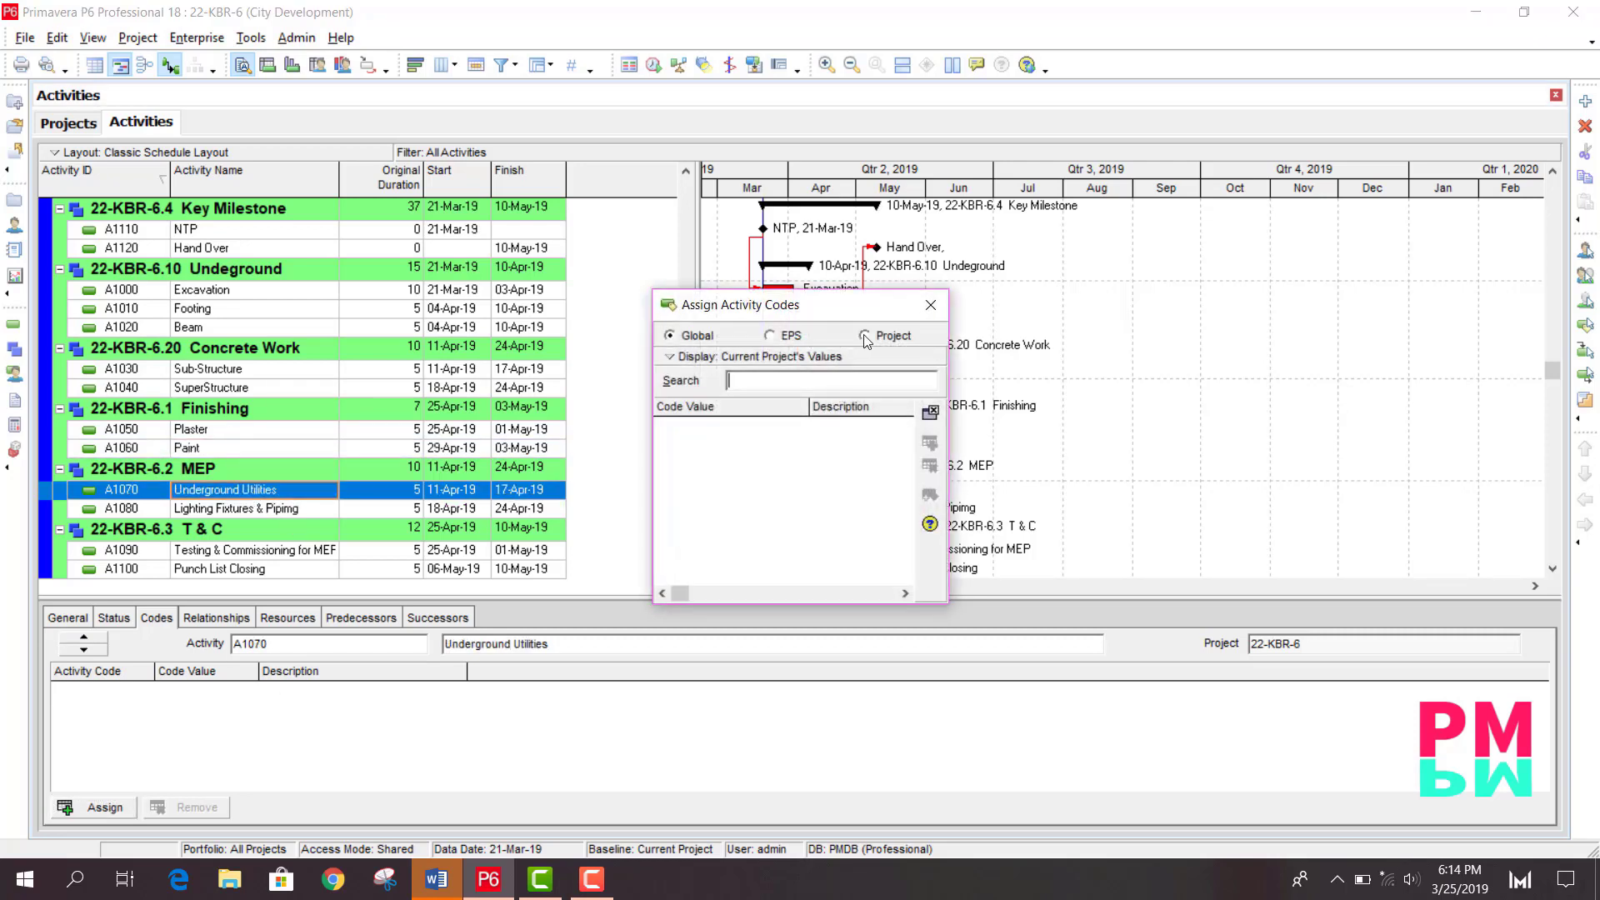
left_click(865, 336)
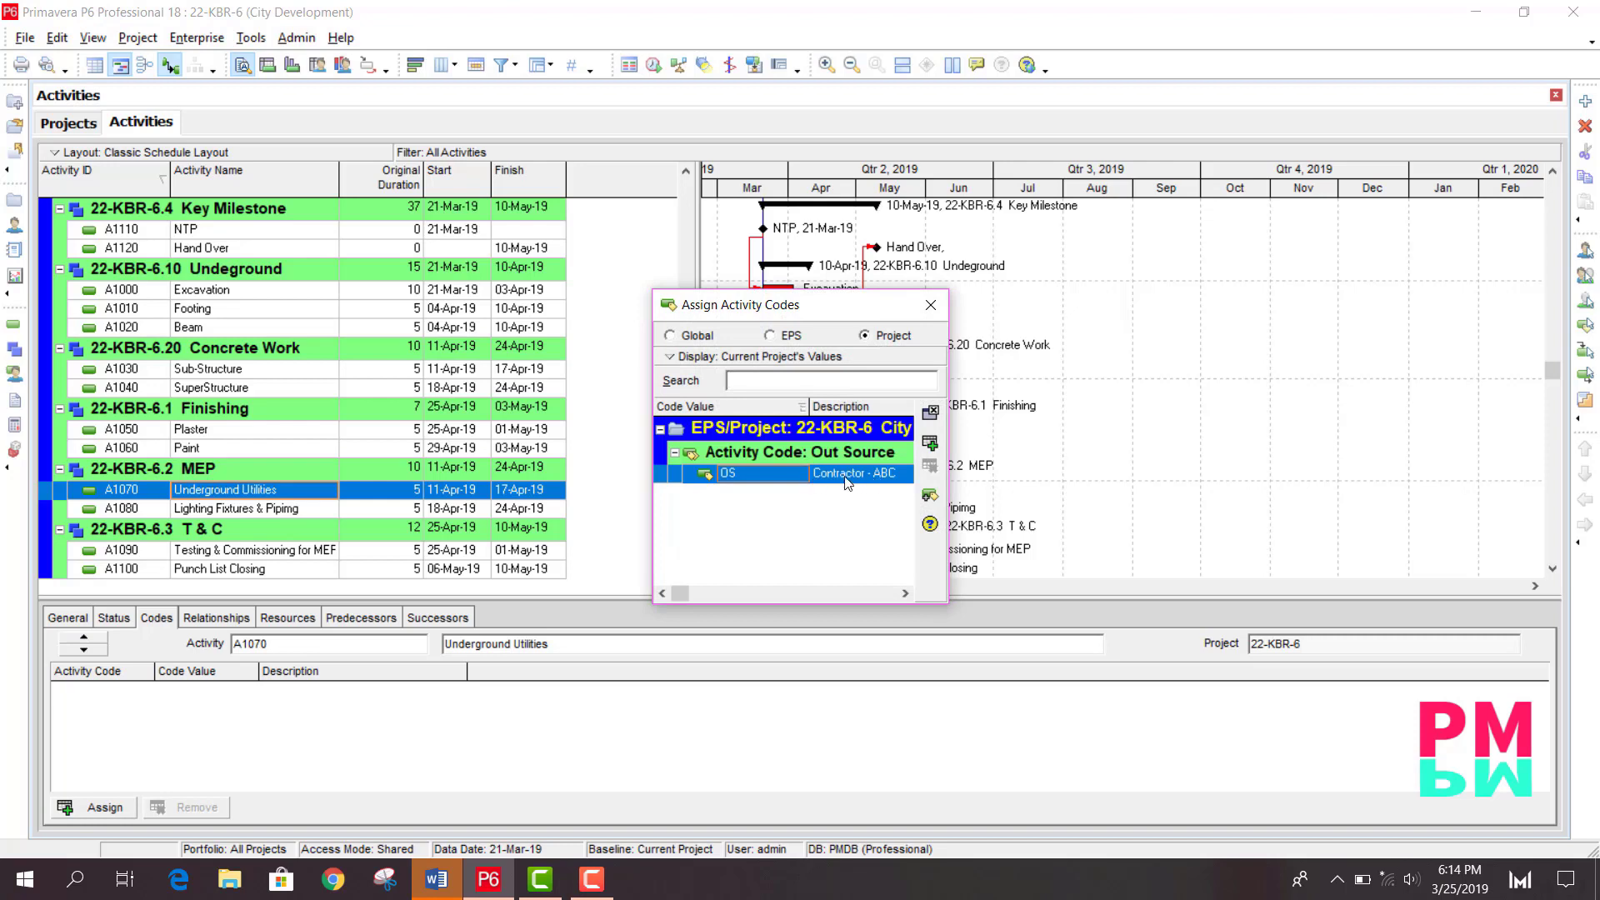
double_click(781, 478)
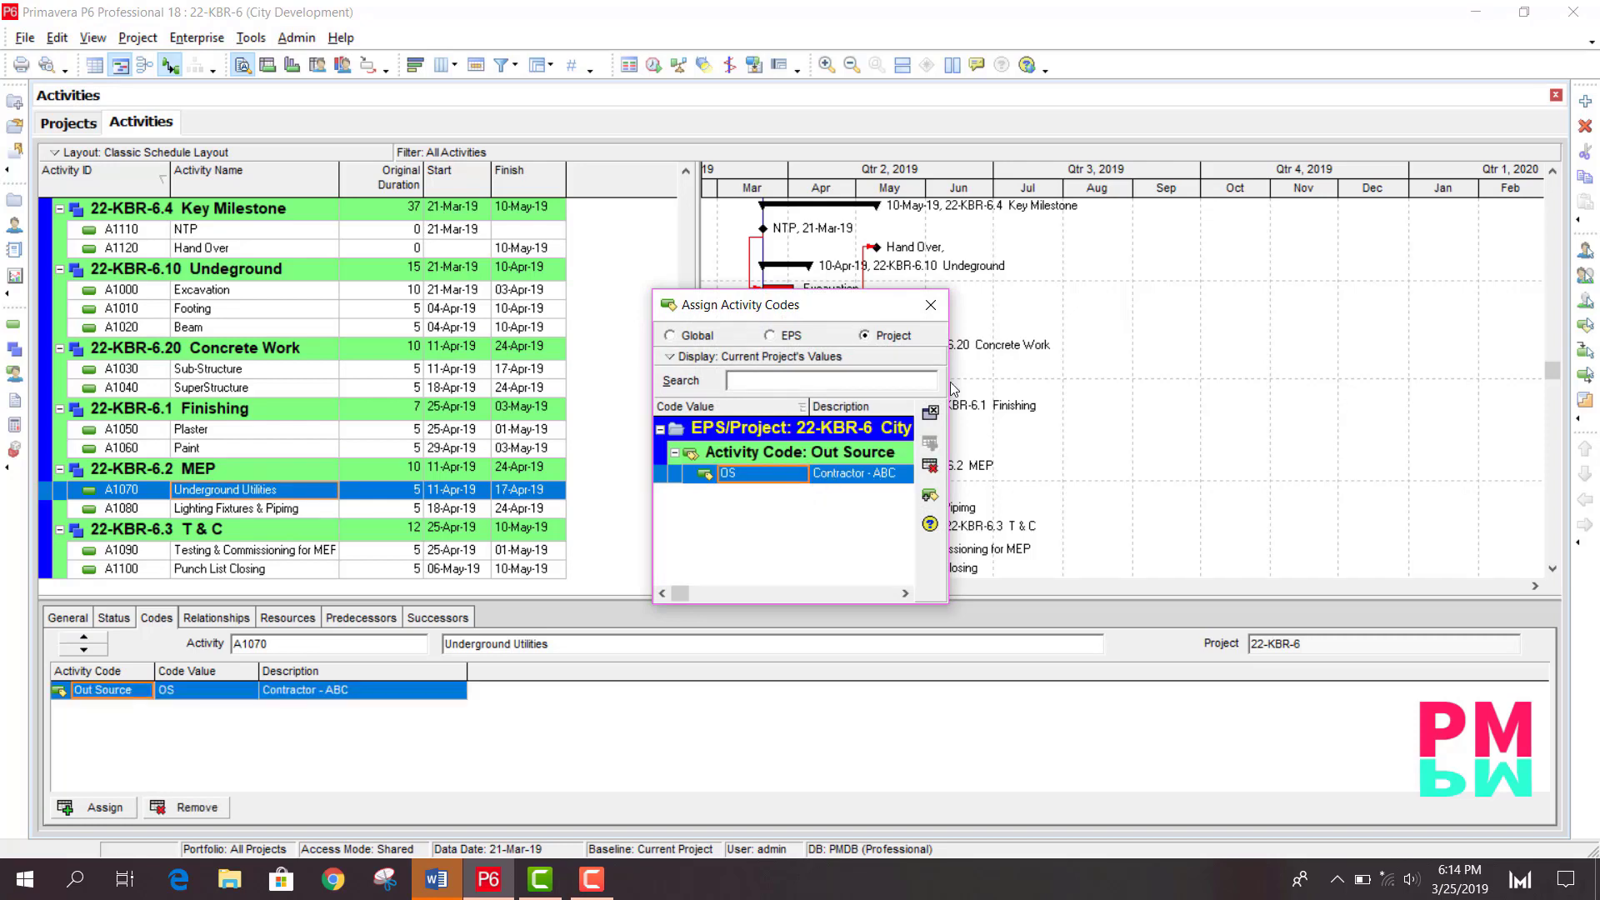
left_click(931, 306)
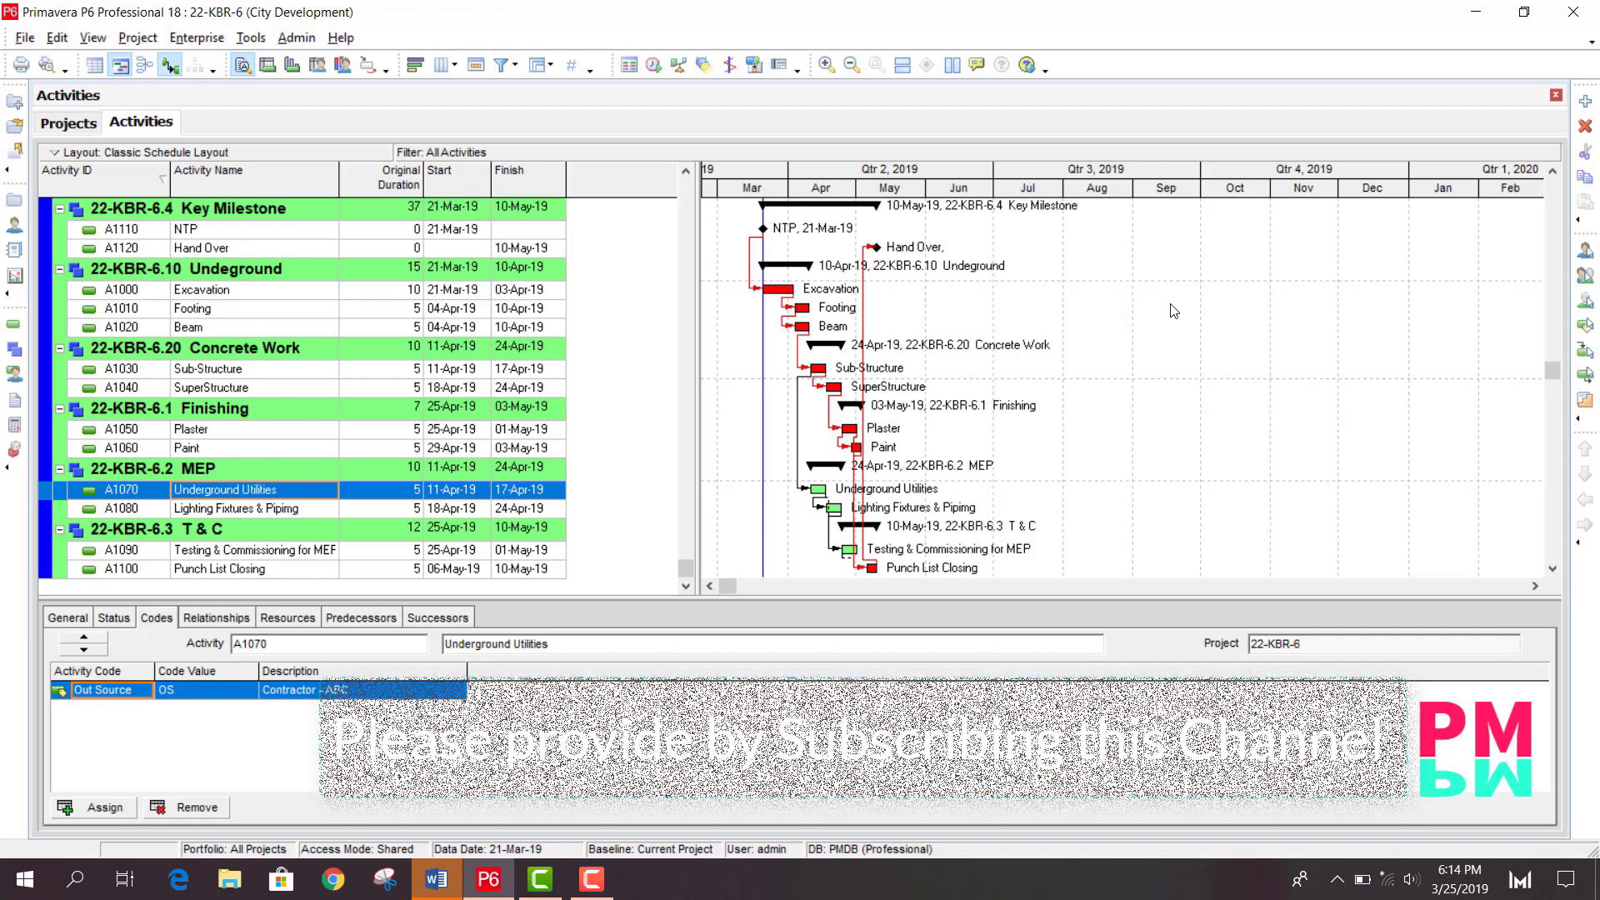
- Add a new Gantt bar named OS and give it a custom grey-blue colour (red 109, green 124, blue 146)
right_click(1145, 317)
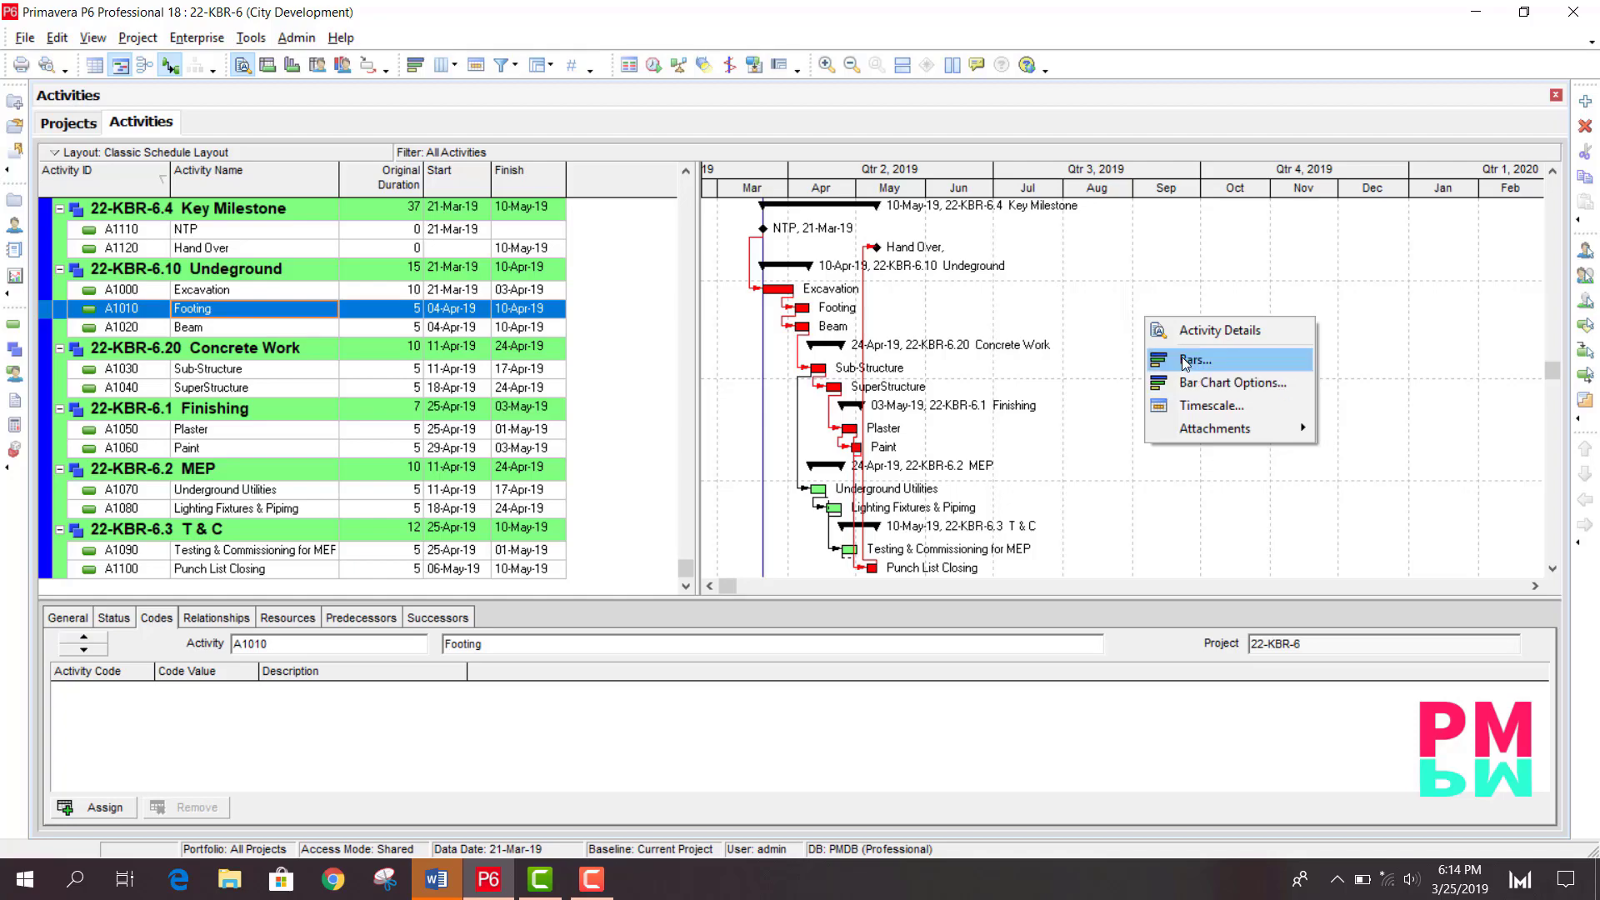
left_click(1185, 364)
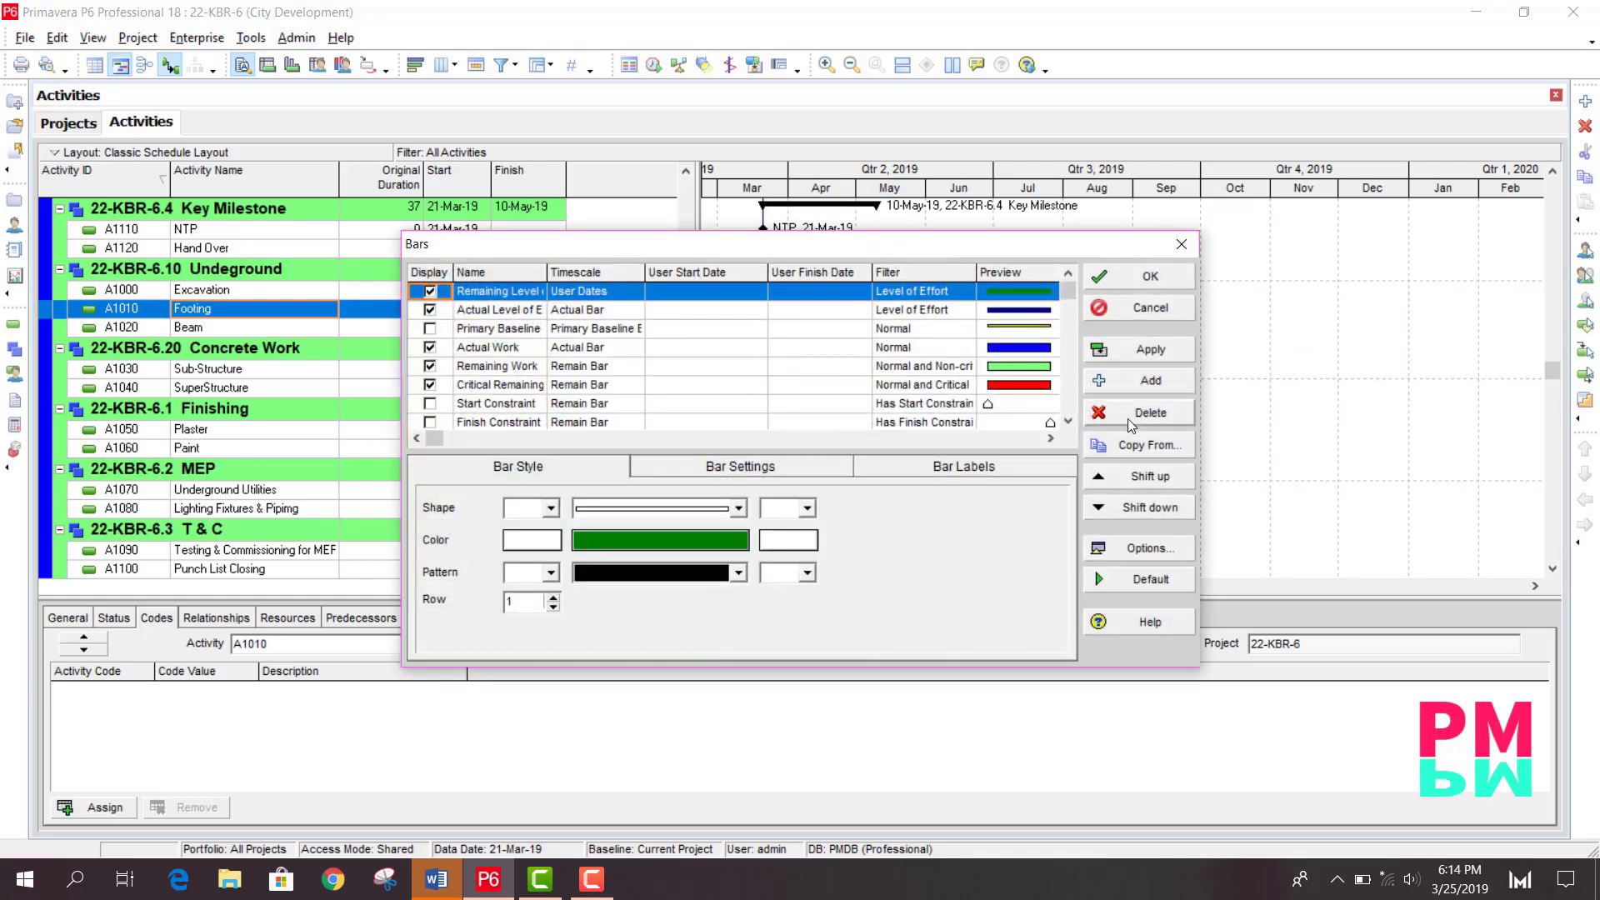
left_click(1125, 384)
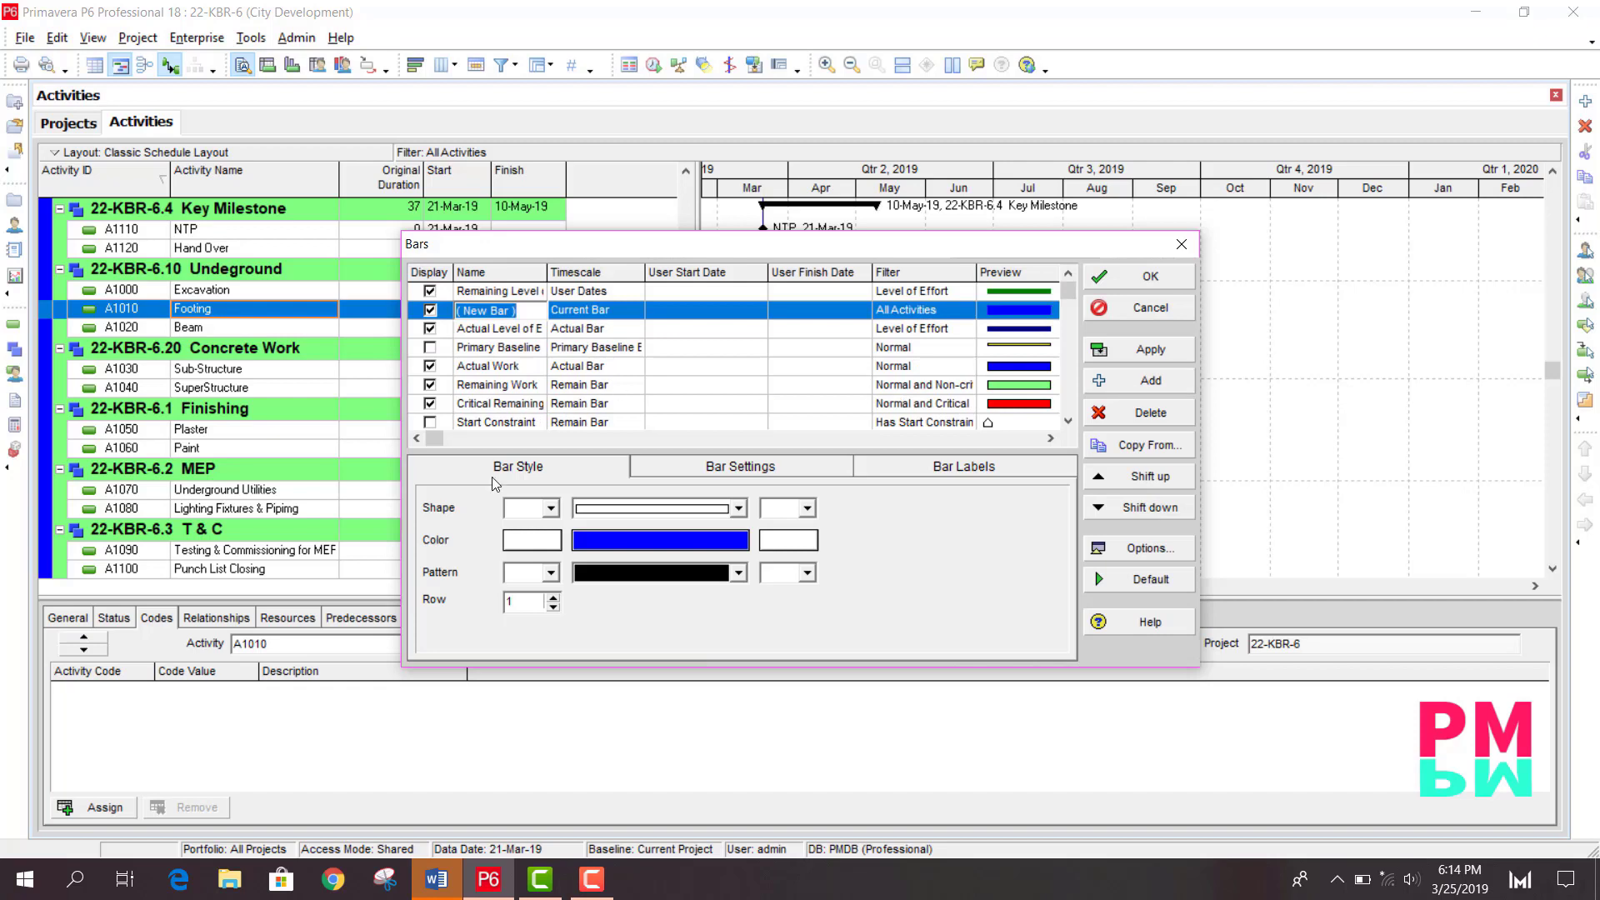
type("OS")
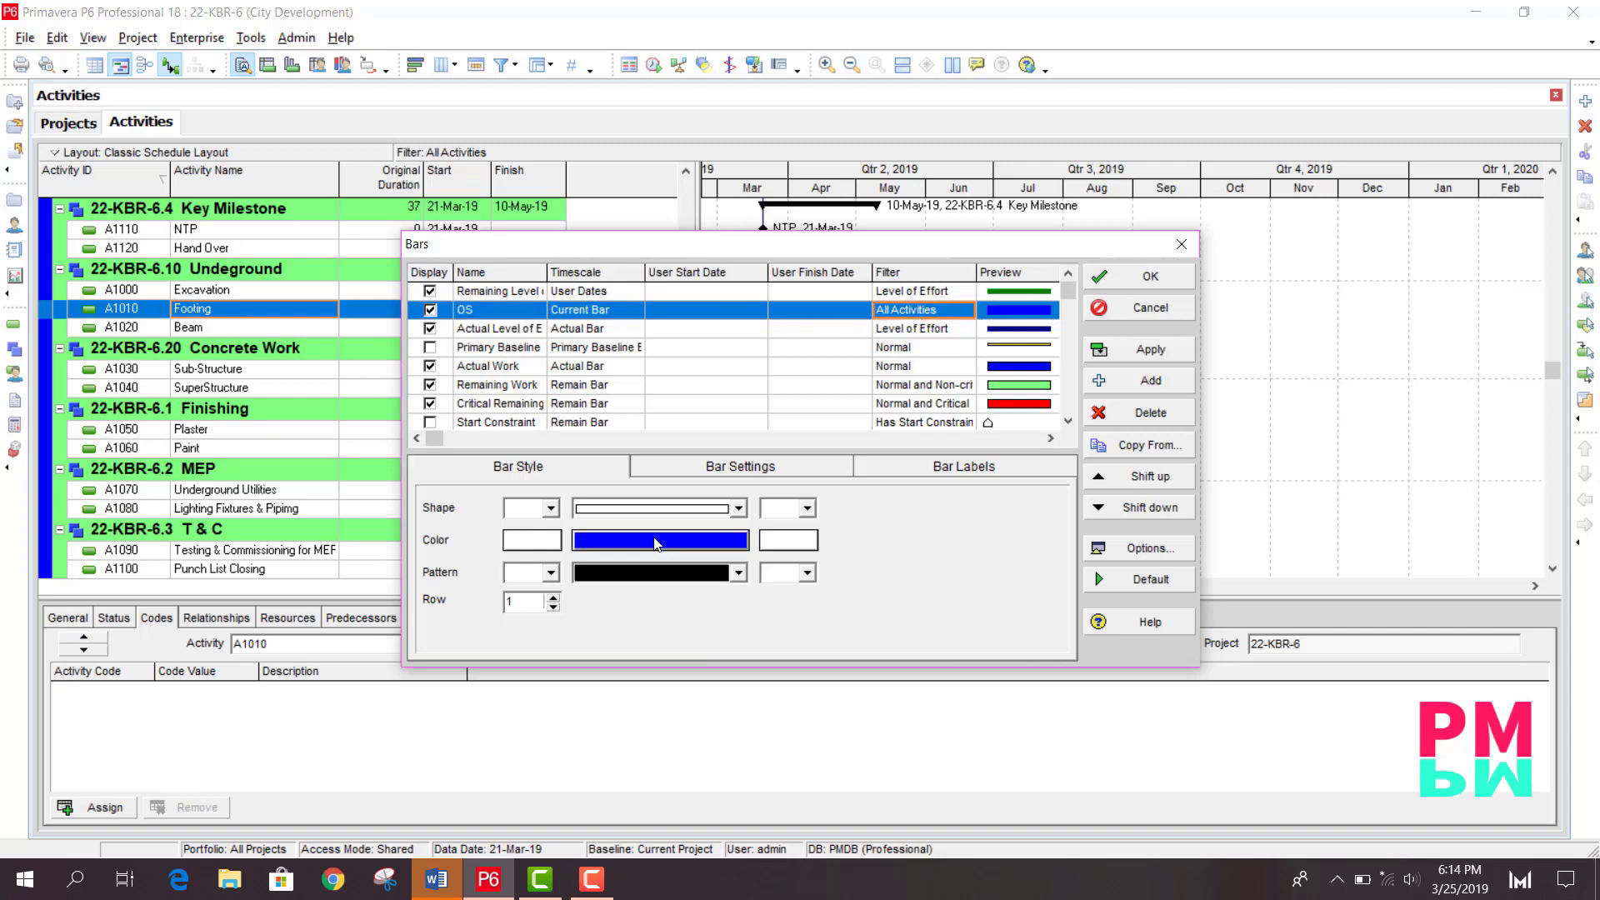
left_click(736, 541)
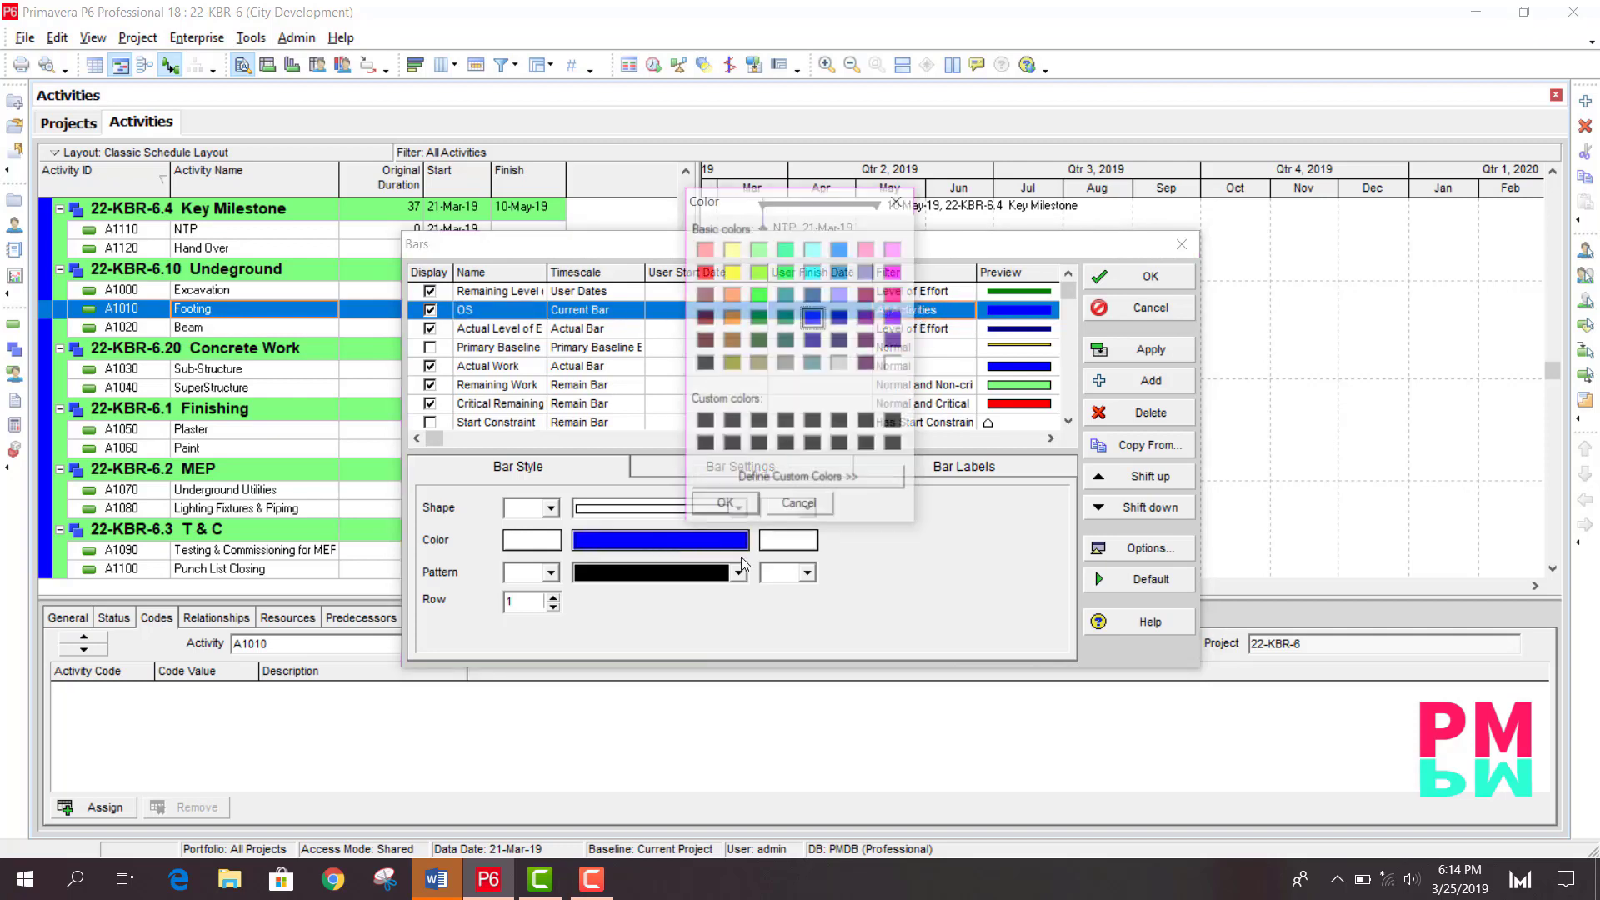
left_click(787, 480)
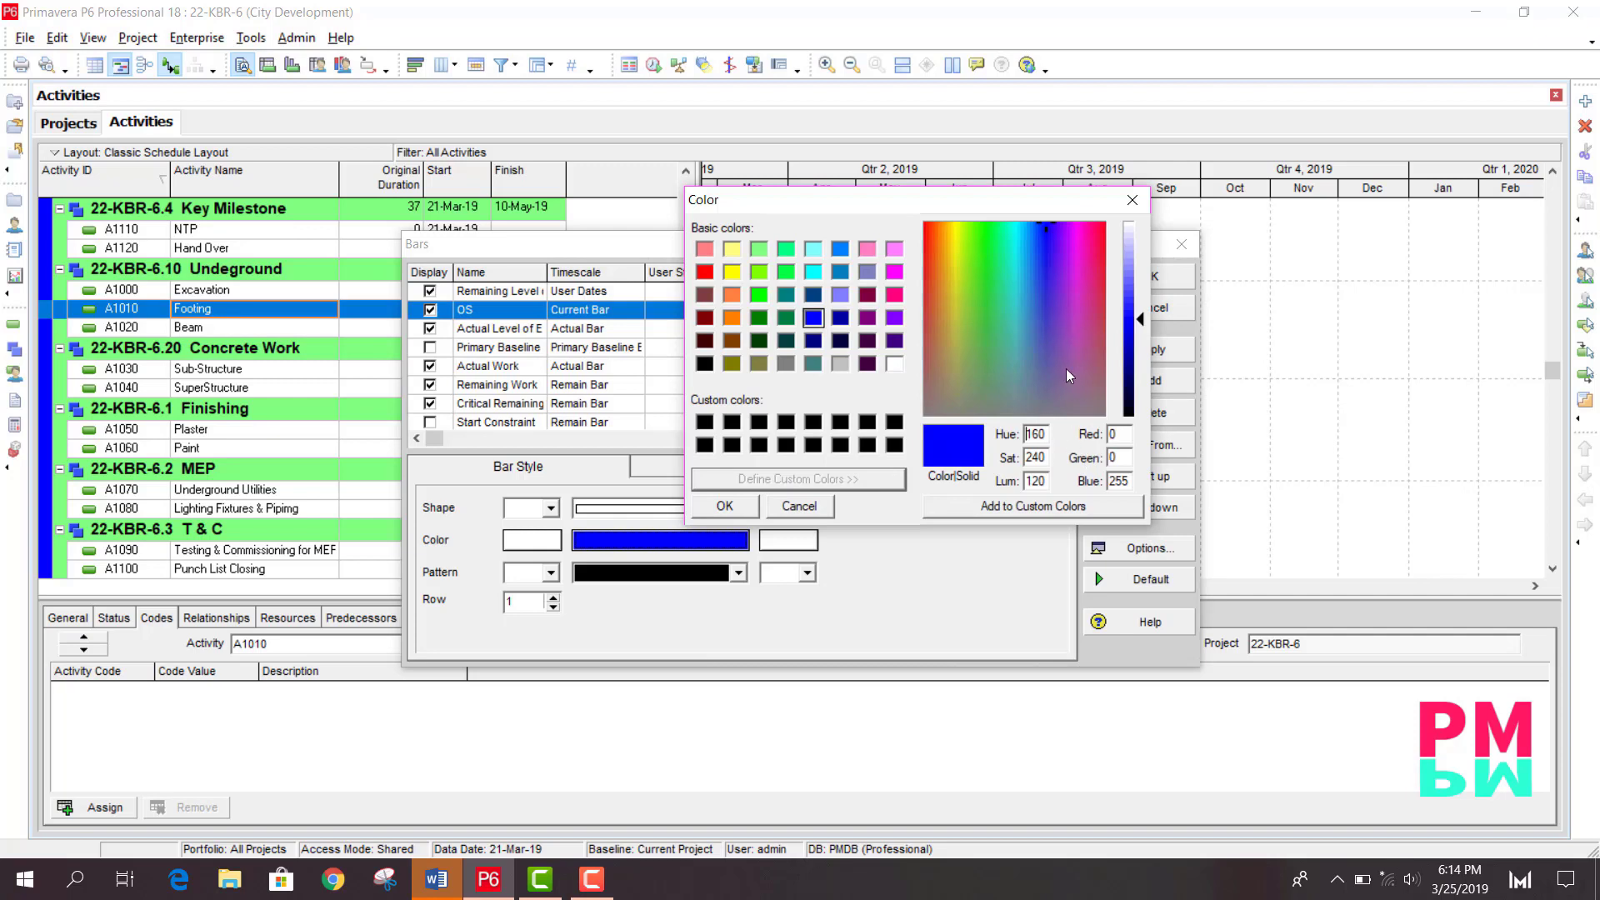
left_click(1034, 389)
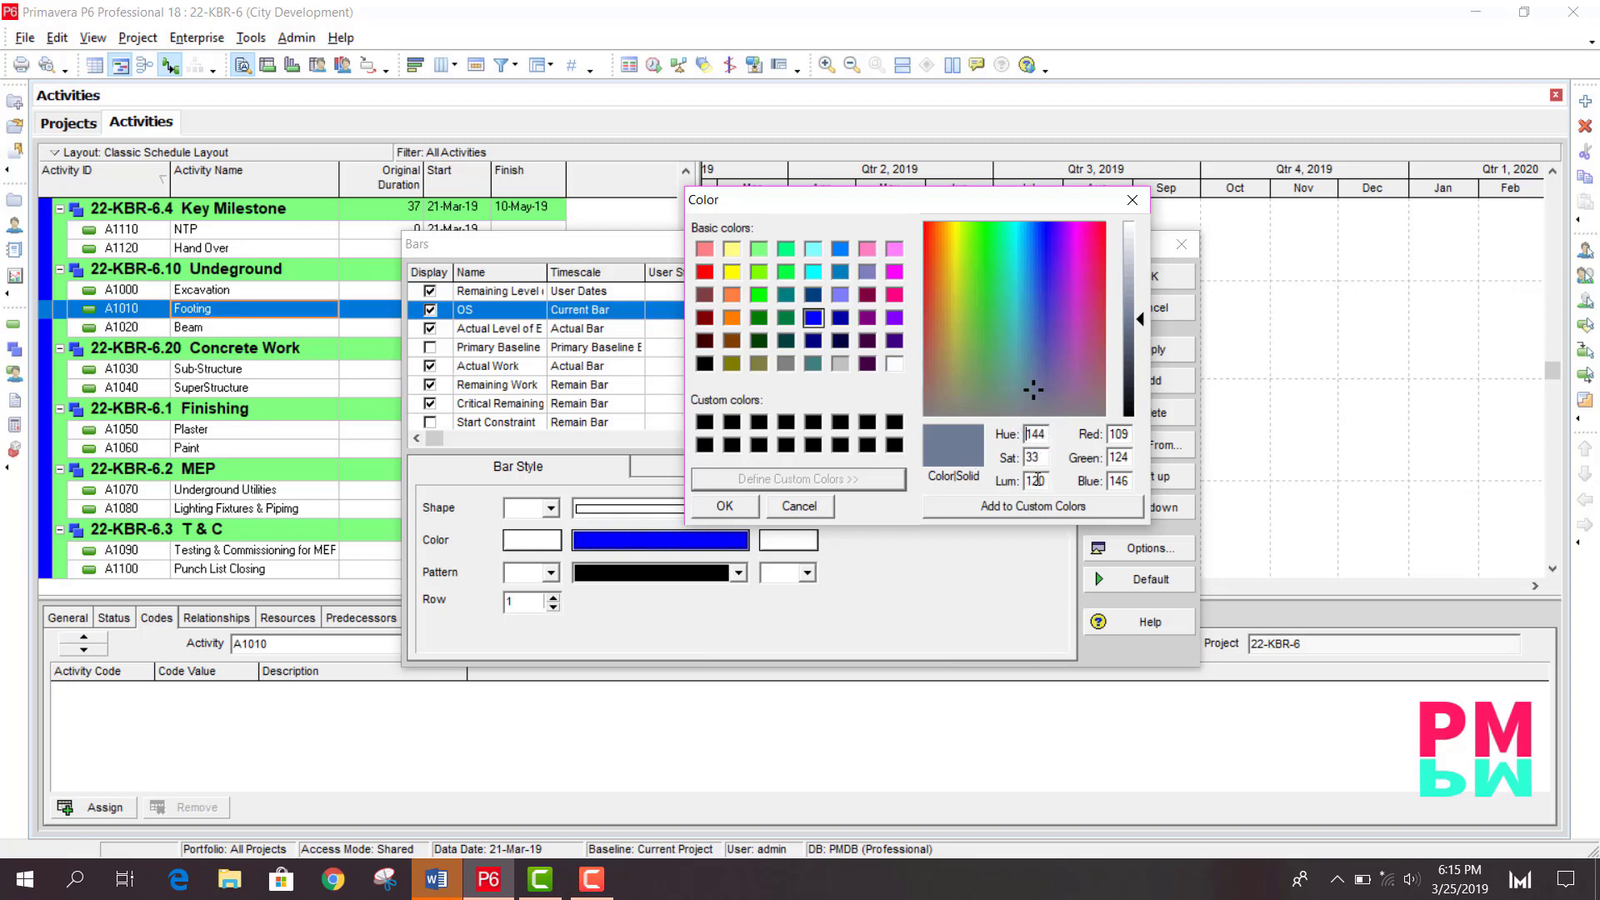
left_click(721, 506)
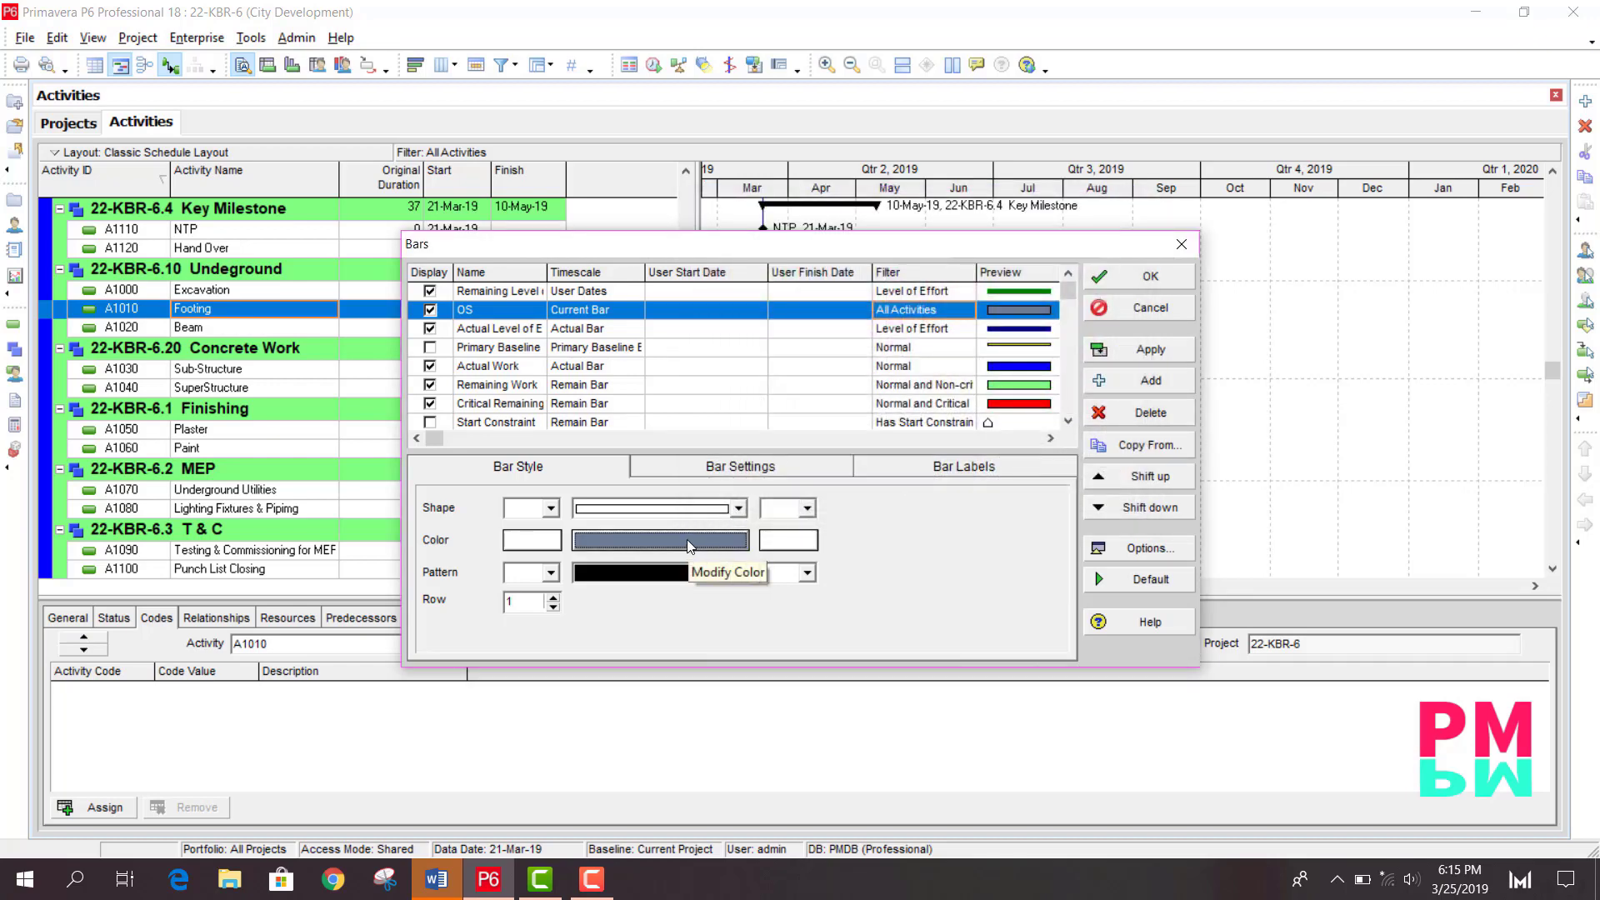
- Move the OS bar down the bar list until it sits below the Start Constraint bar
left_click(1150, 508)
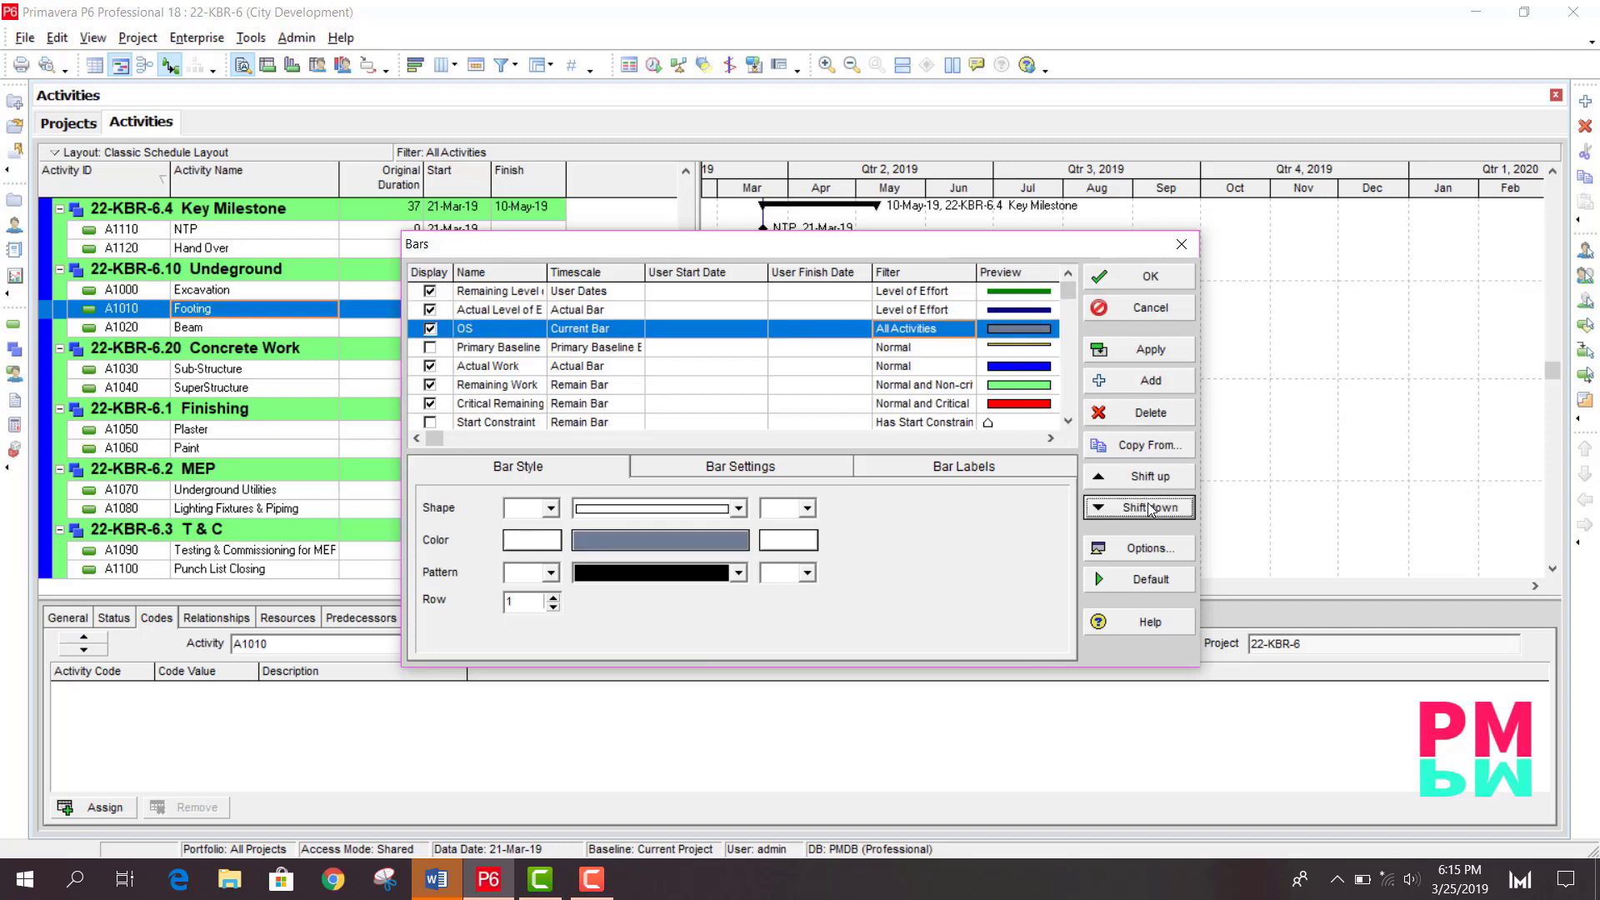
left_click(1150, 507)
left_click(1150, 507)
left_click(1150, 507)
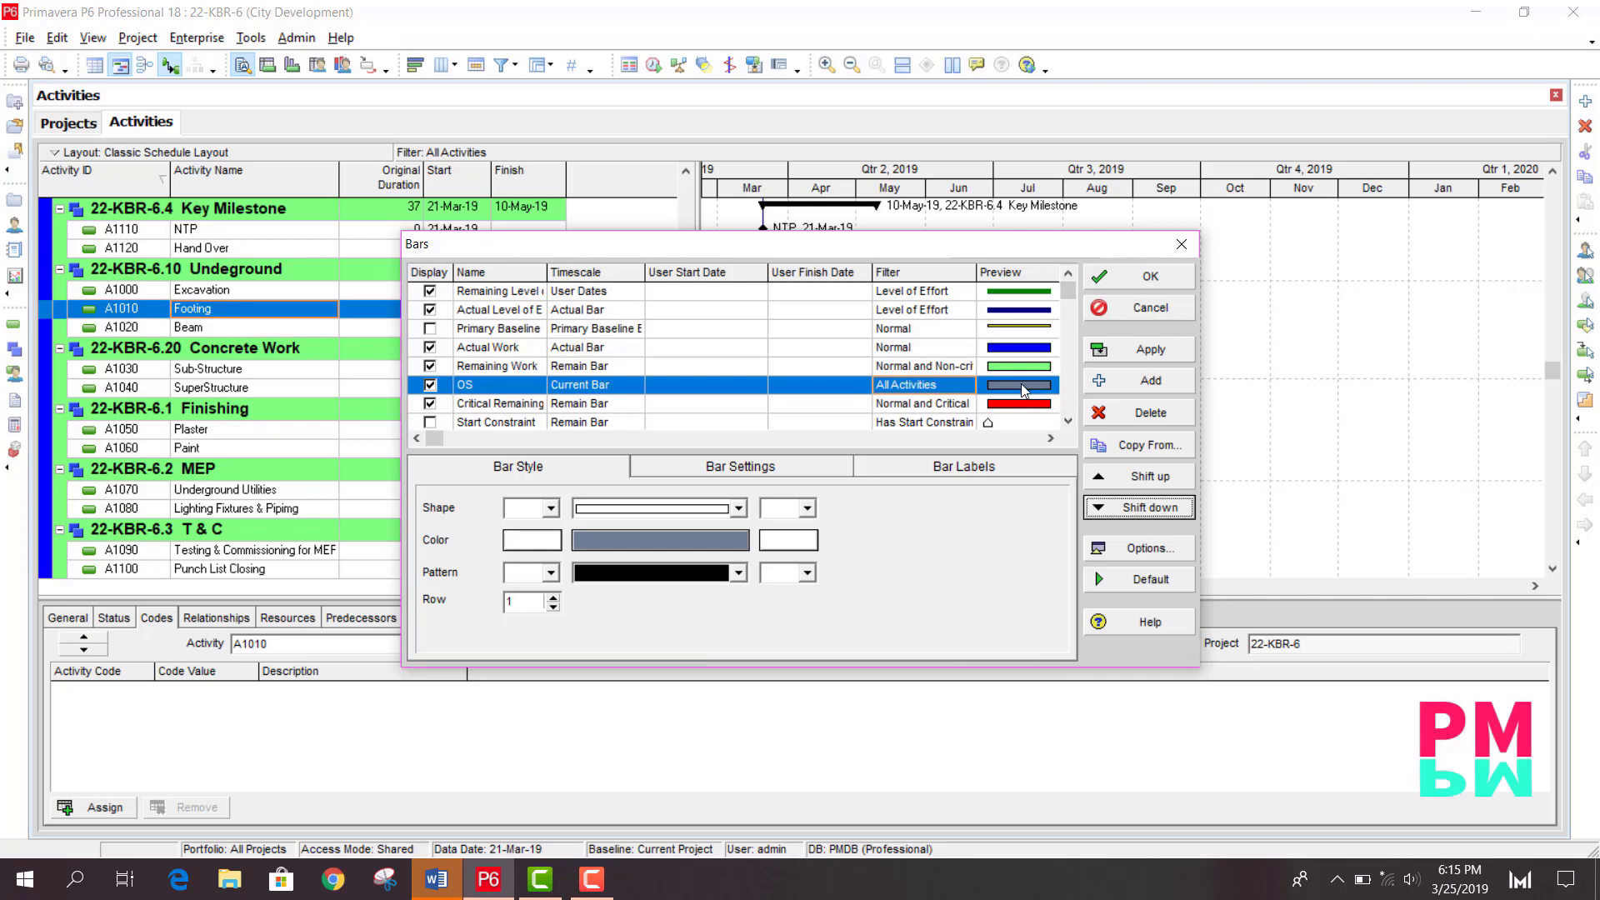
left_click(1068, 421)
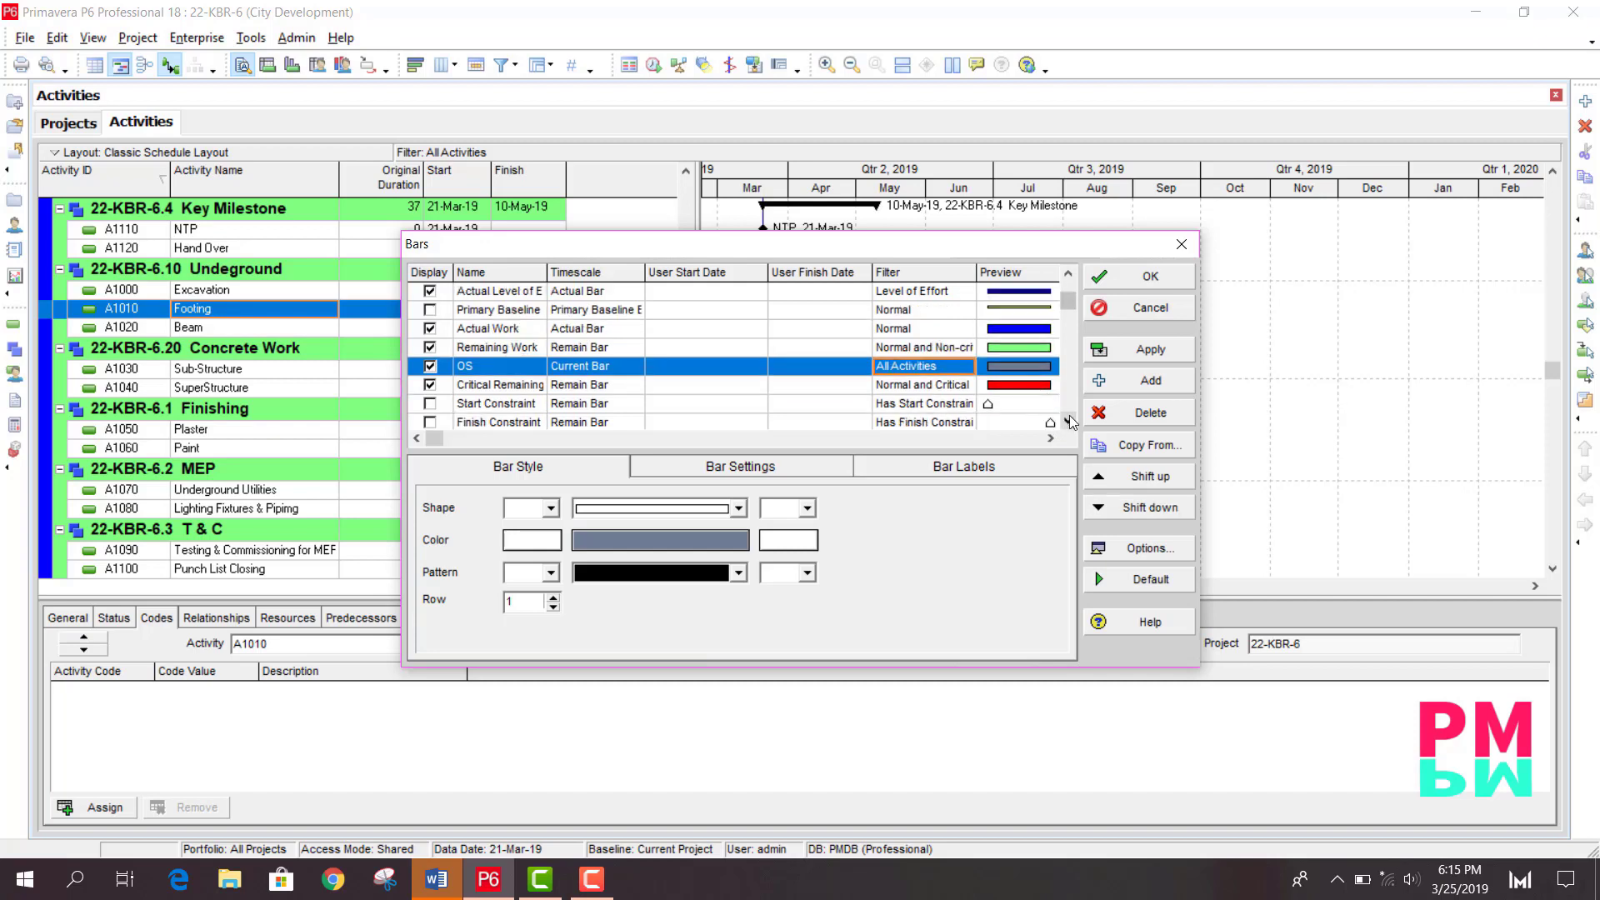
left_click(1067, 421)
left_click(1068, 422)
left_click(1067, 423)
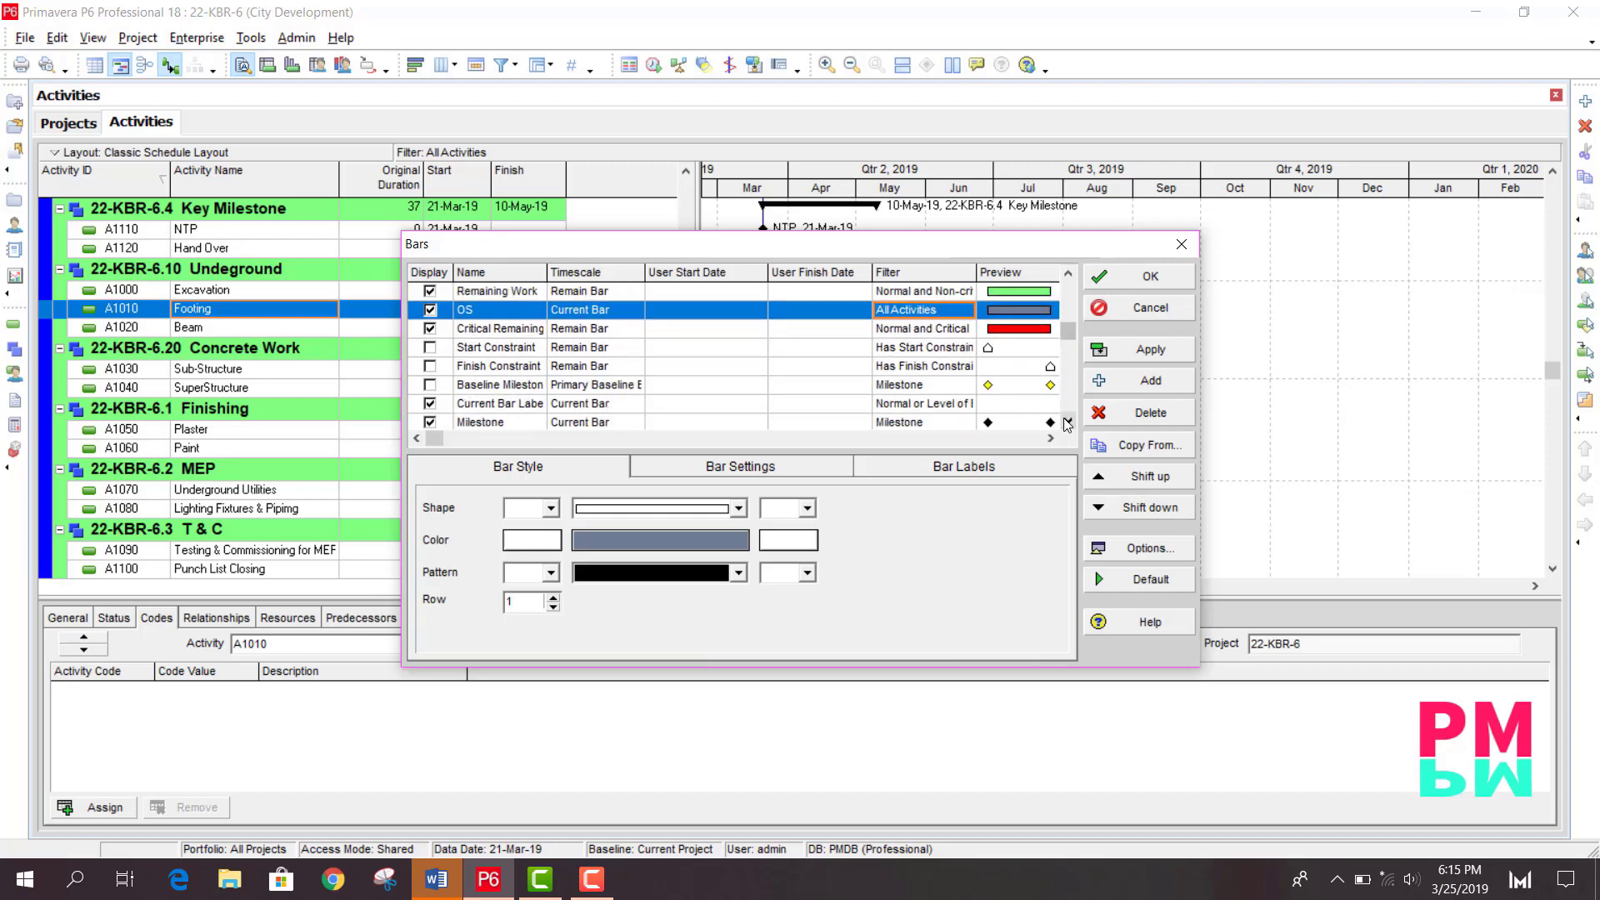
left_click(1154, 510)
left_click(1155, 510)
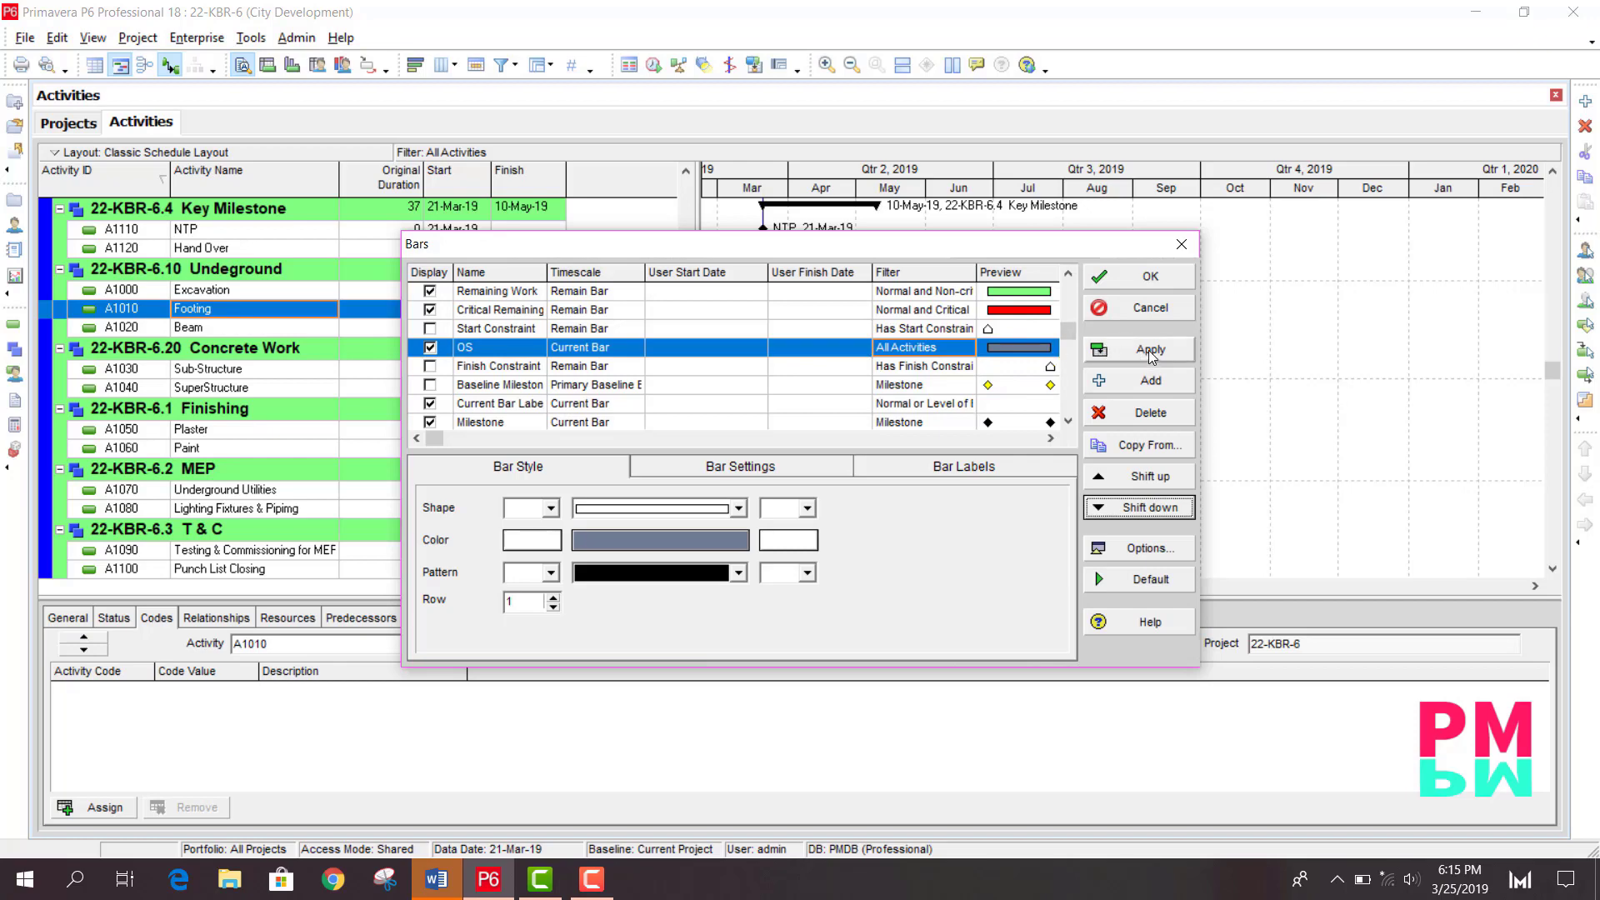
- Open the OS bar's filter list and start a new filter named OS
left_click(970, 347)
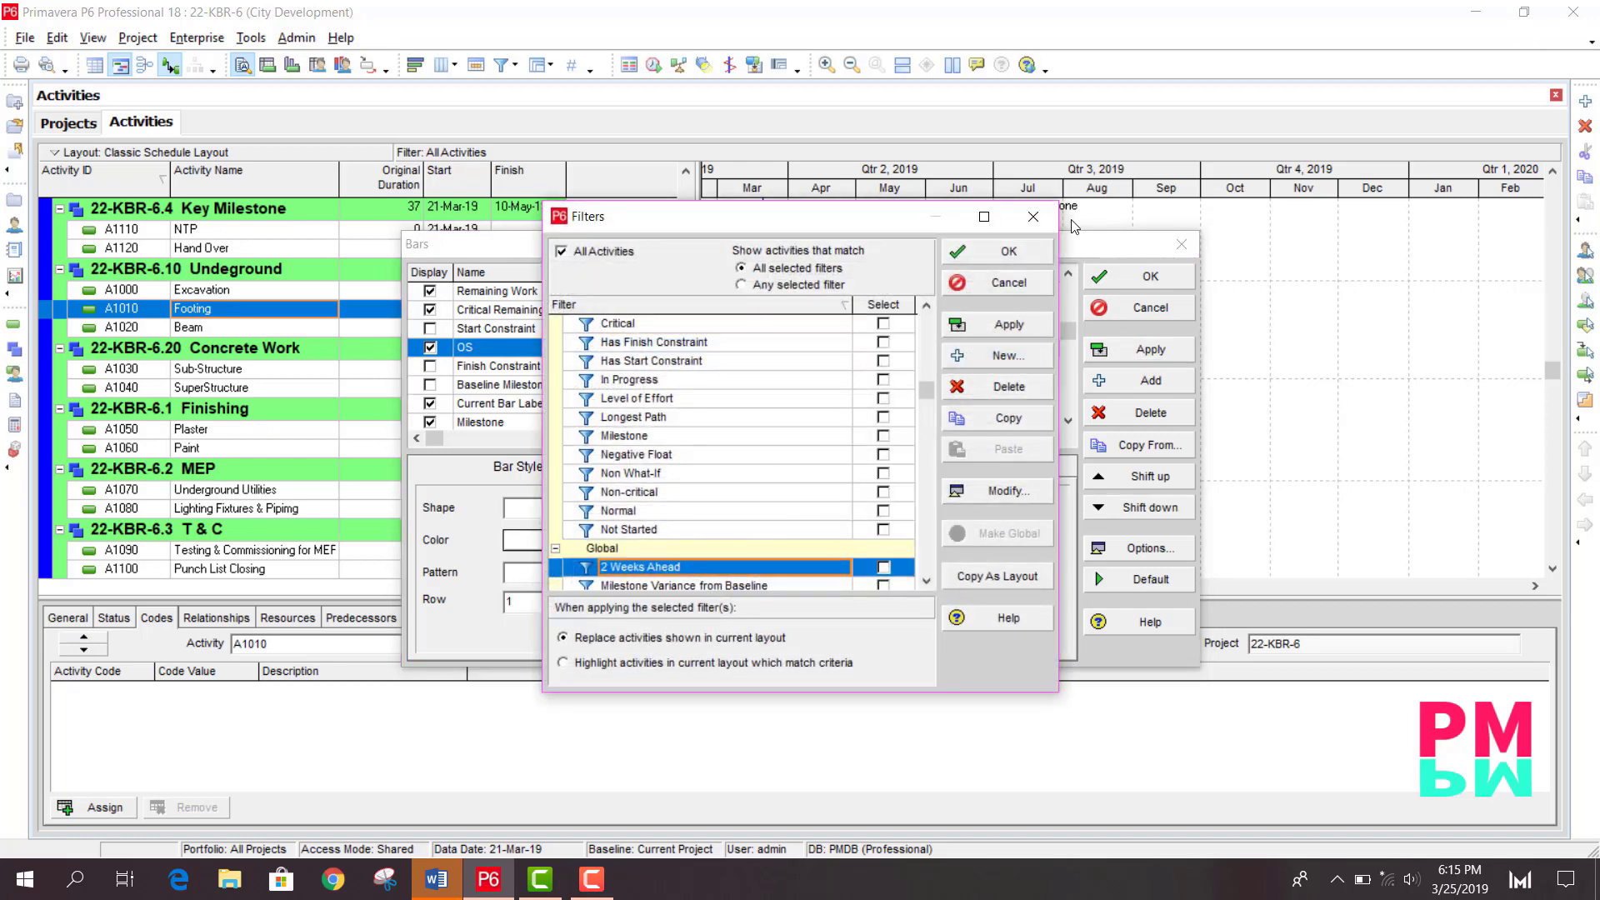
left_click(1033, 217)
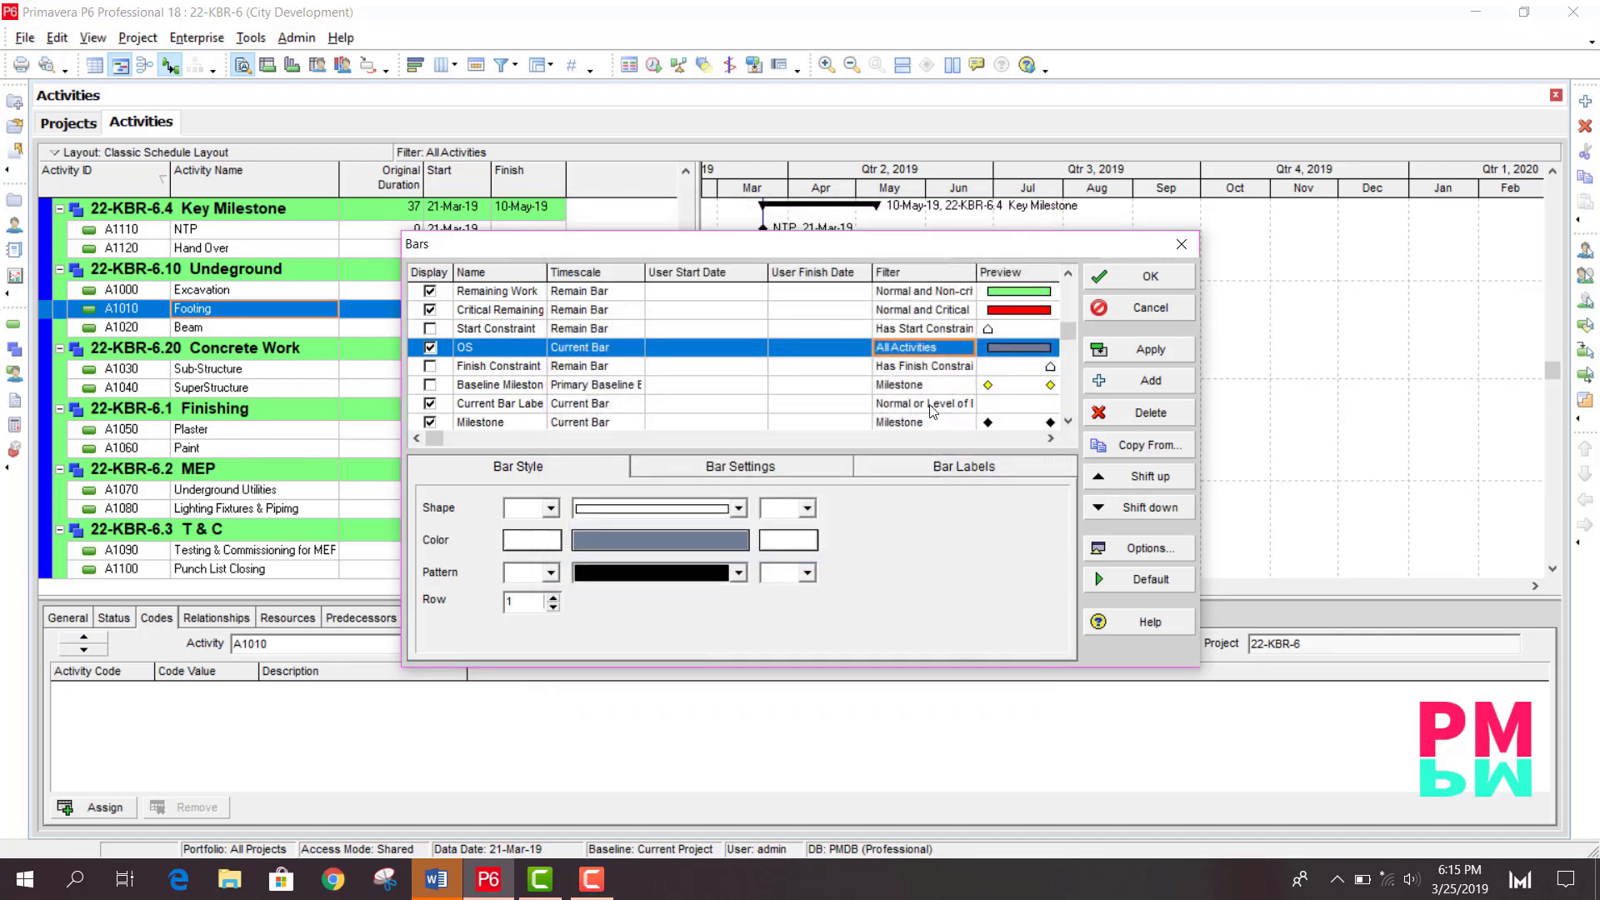
left_click(927, 349)
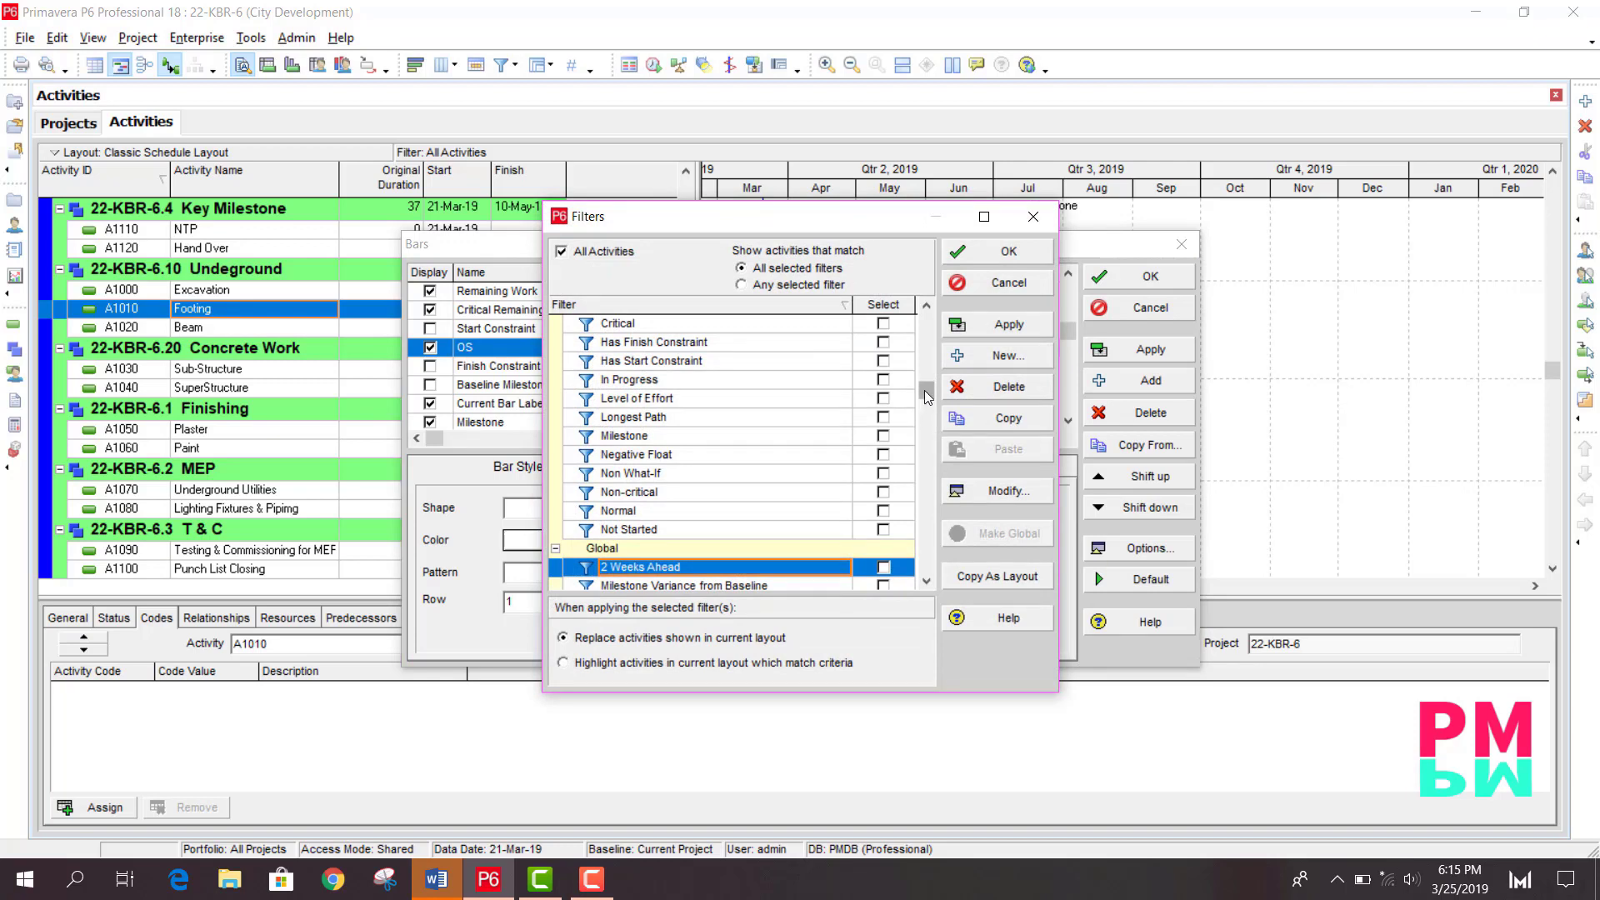
left_click_drag(923, 390, 928, 577)
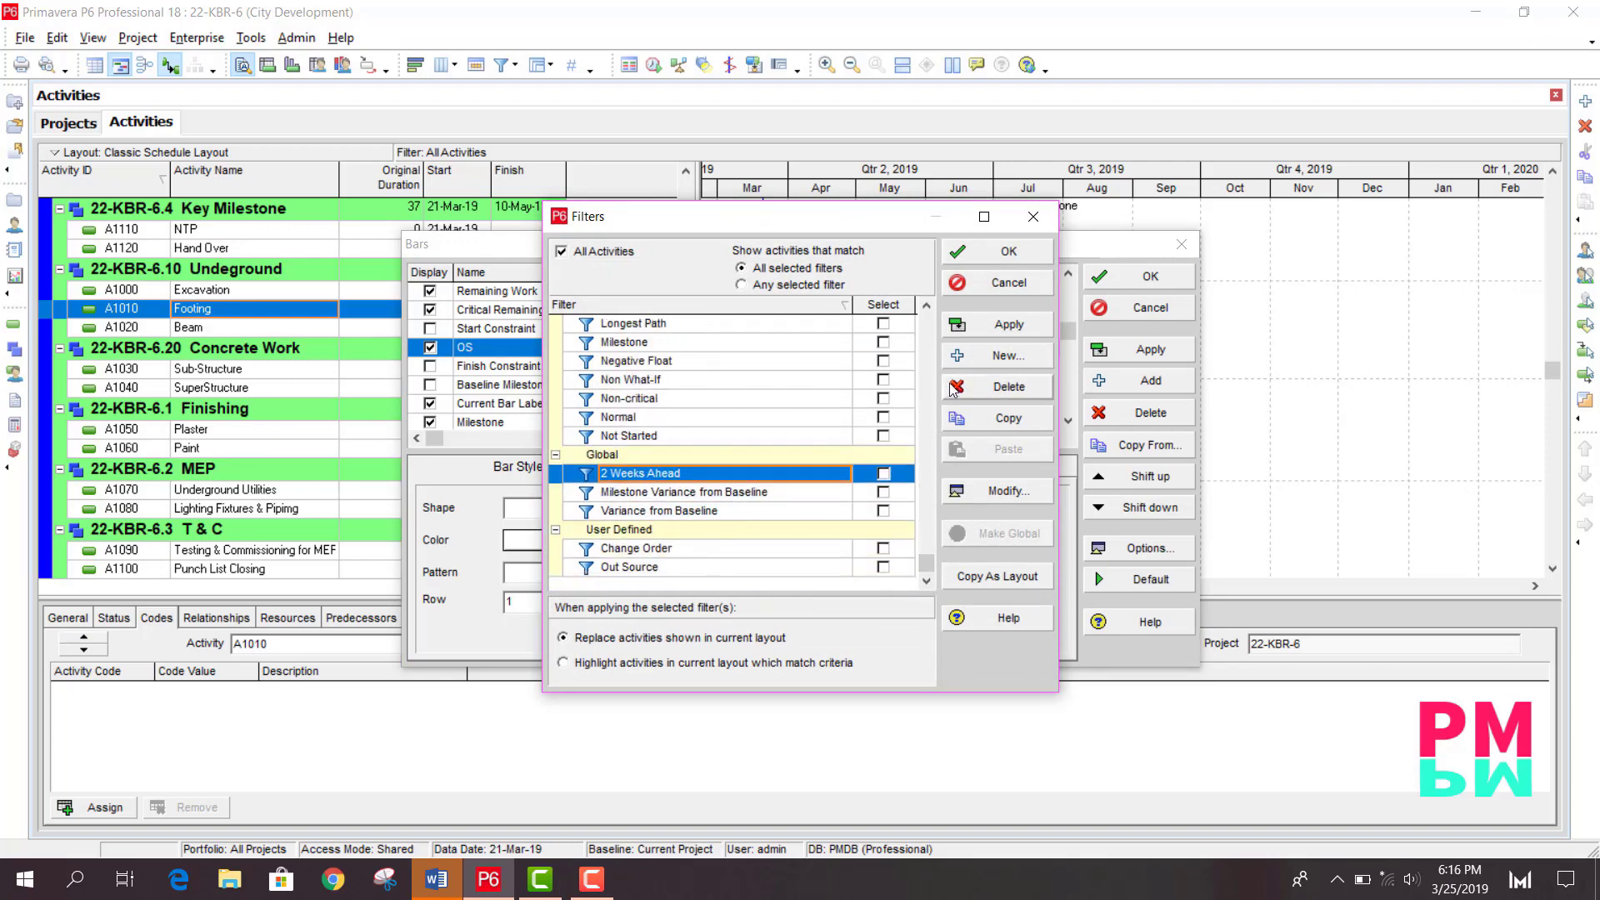
left_click(668, 568)
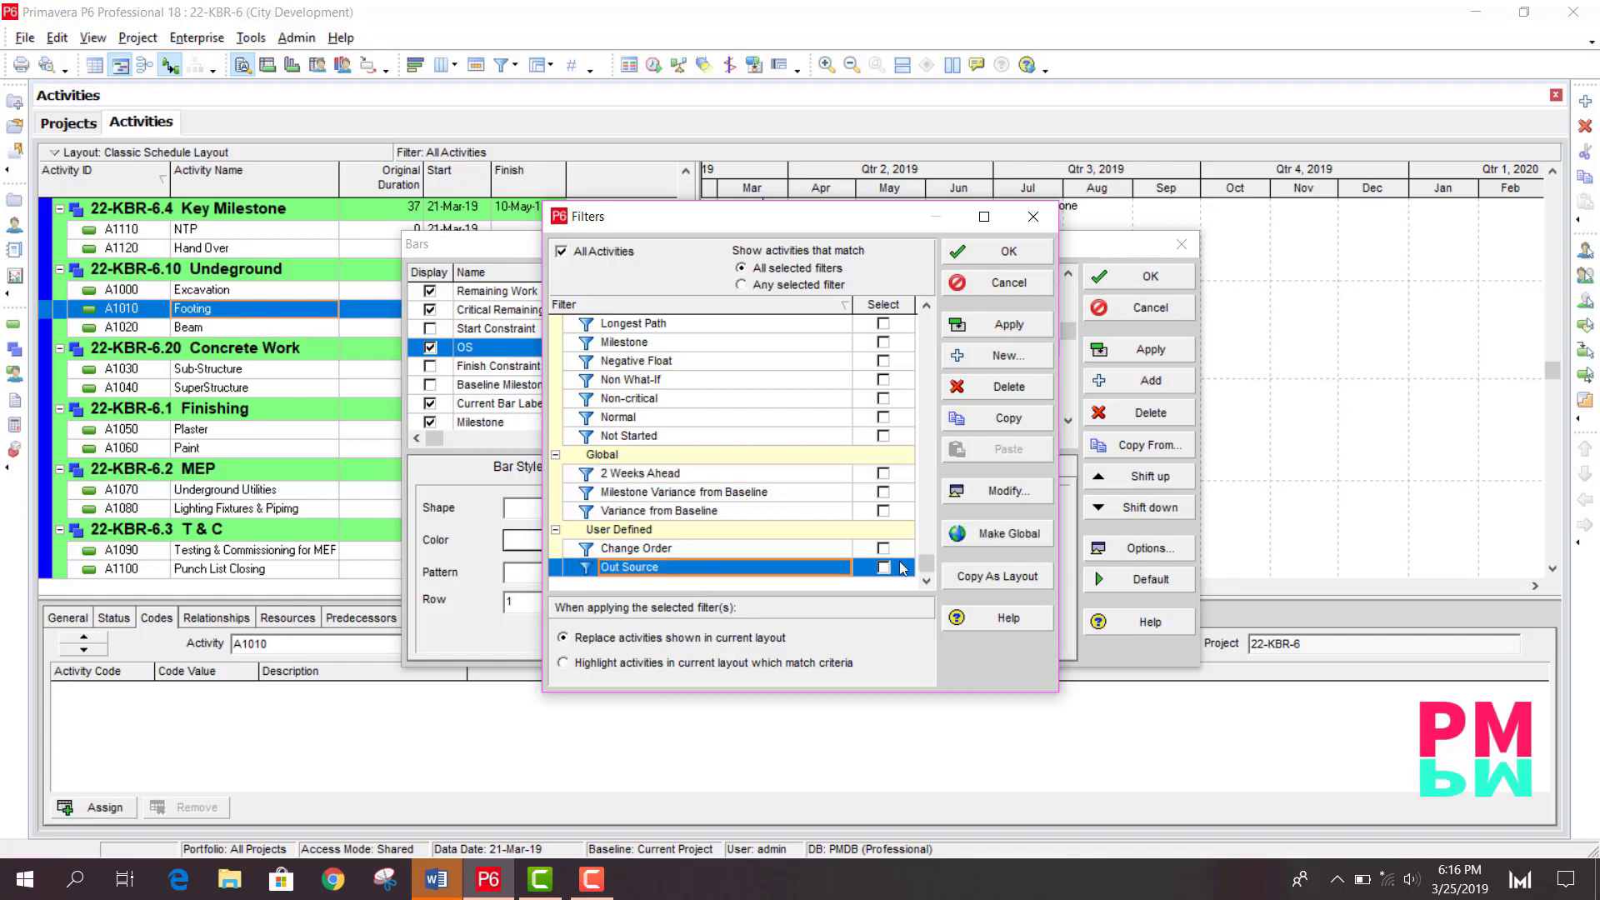
left_click(988, 359)
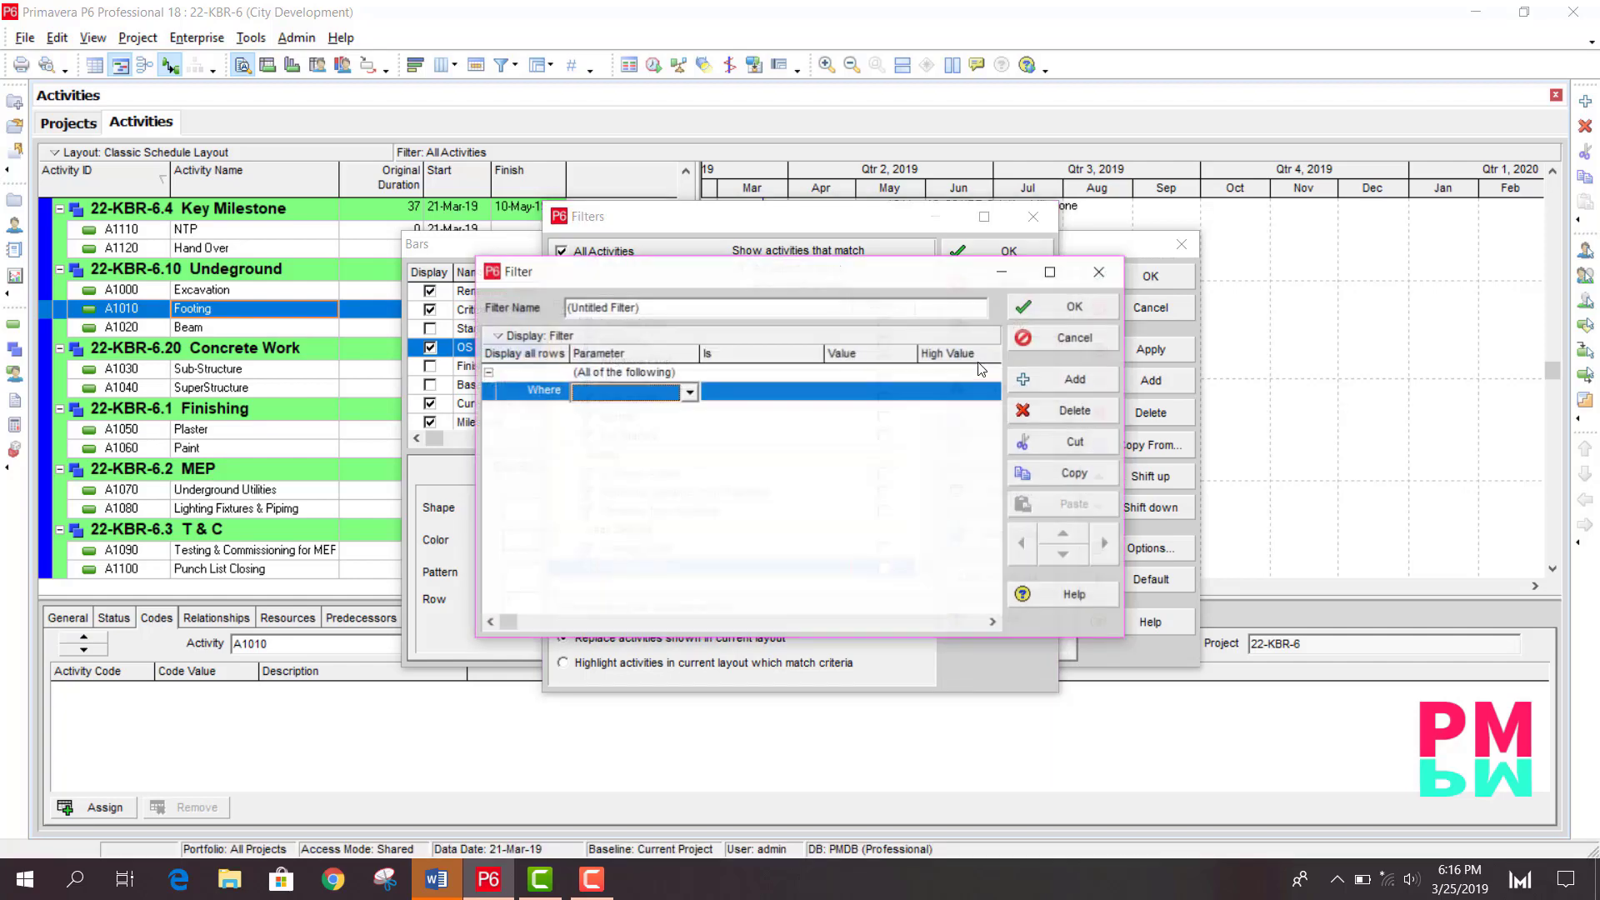
left_click(649, 303)
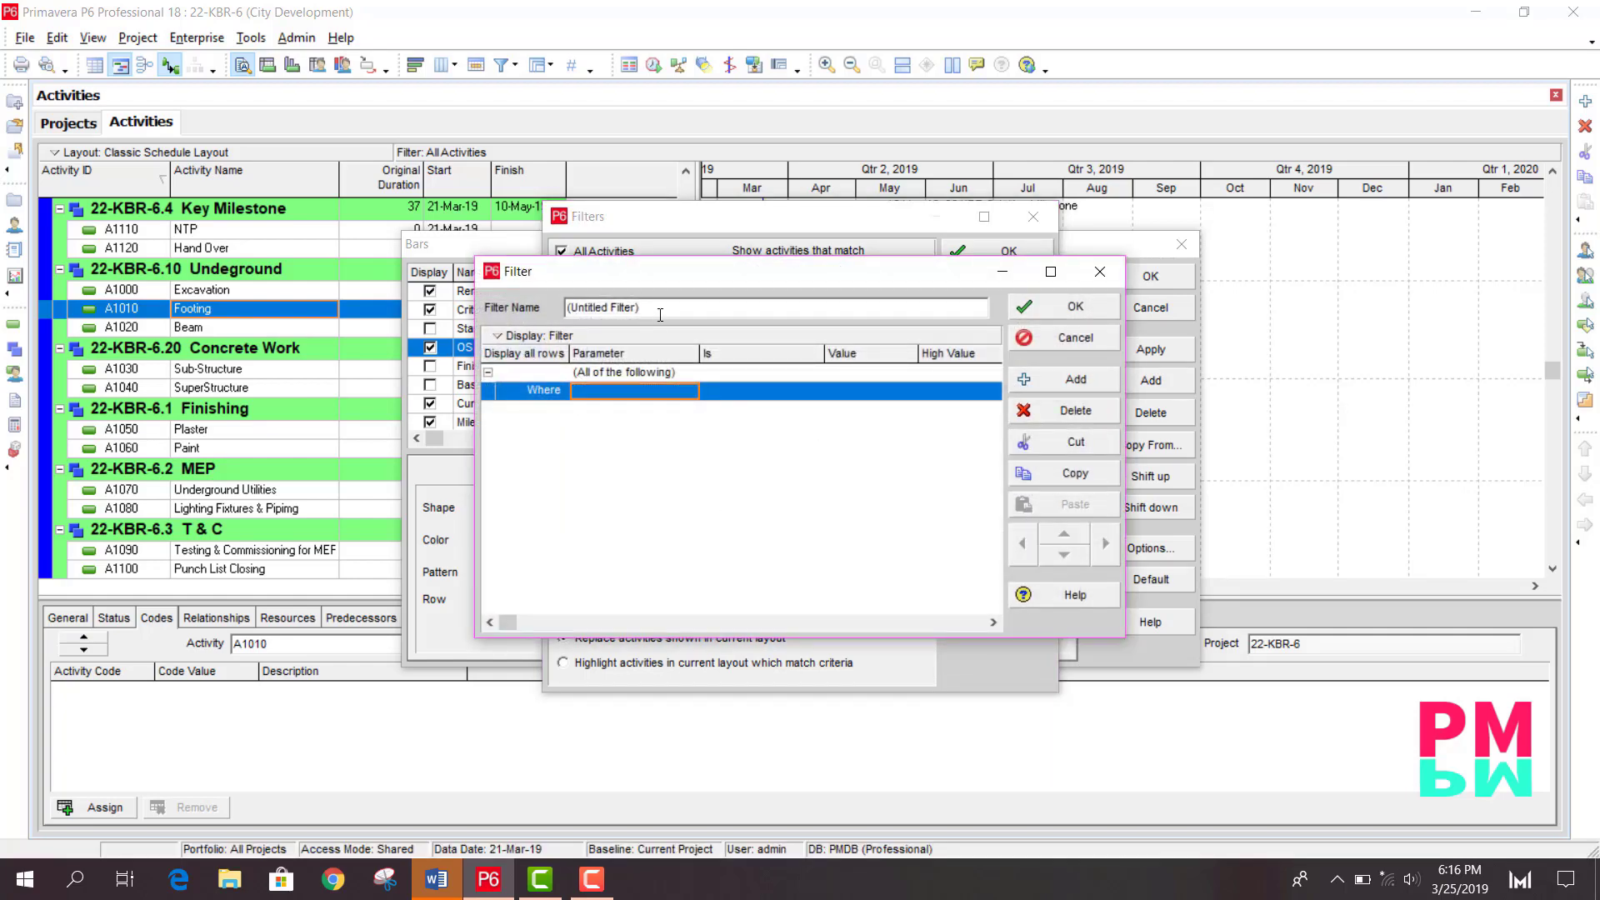
left_click_drag(660, 315, 549, 307)
- Set the filter condition to Out Source is under OS and save the filter
left_click(637, 391)
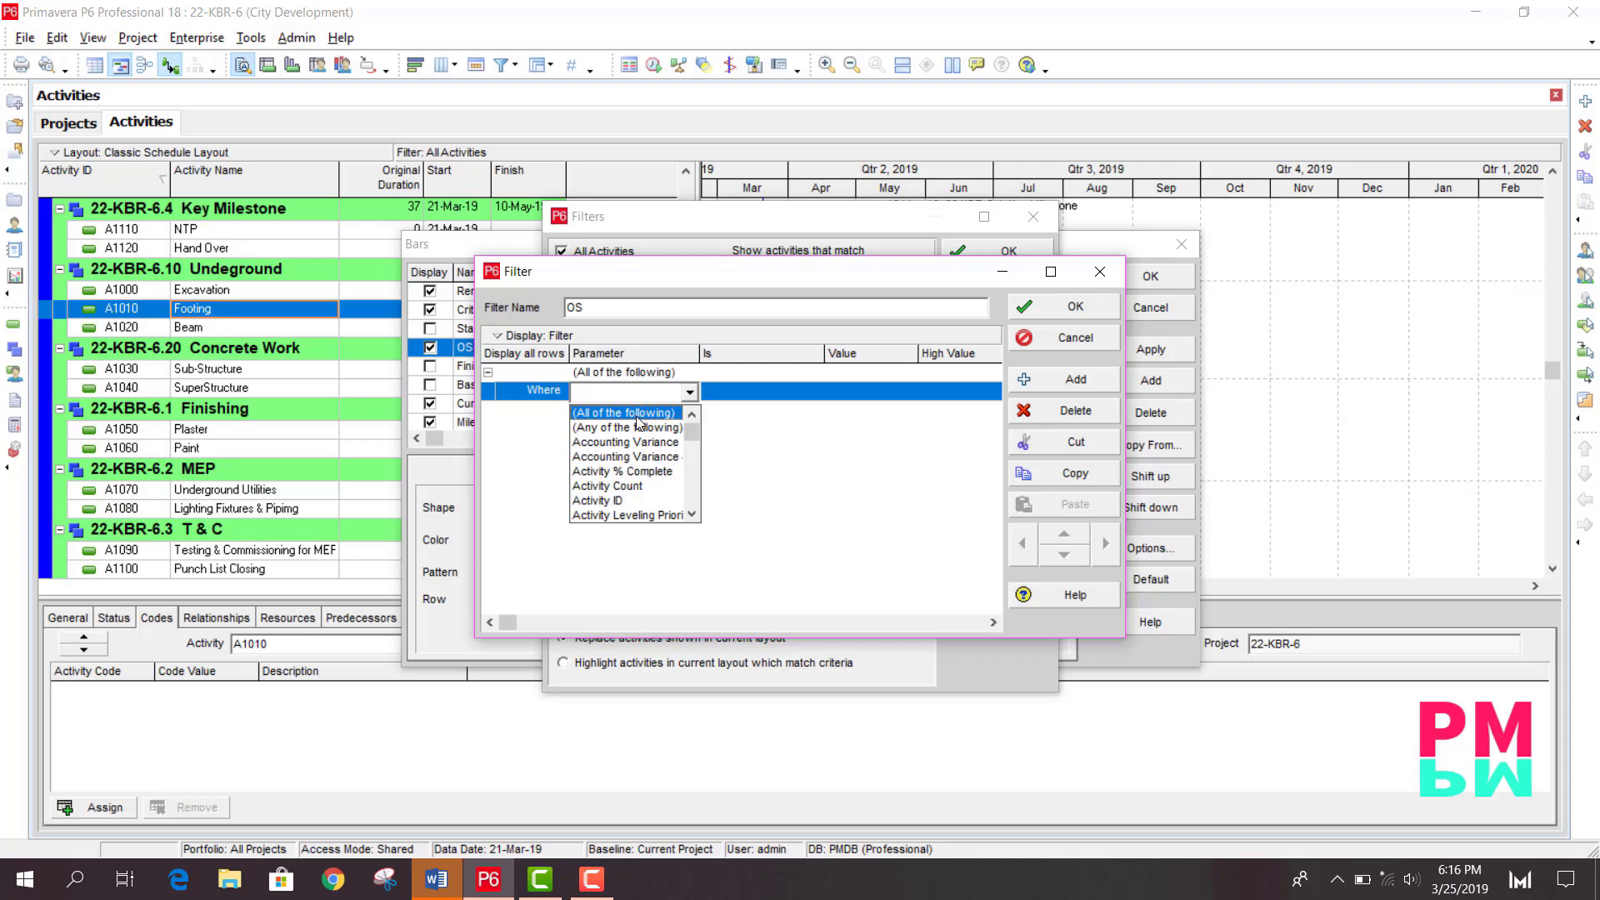
key("o")
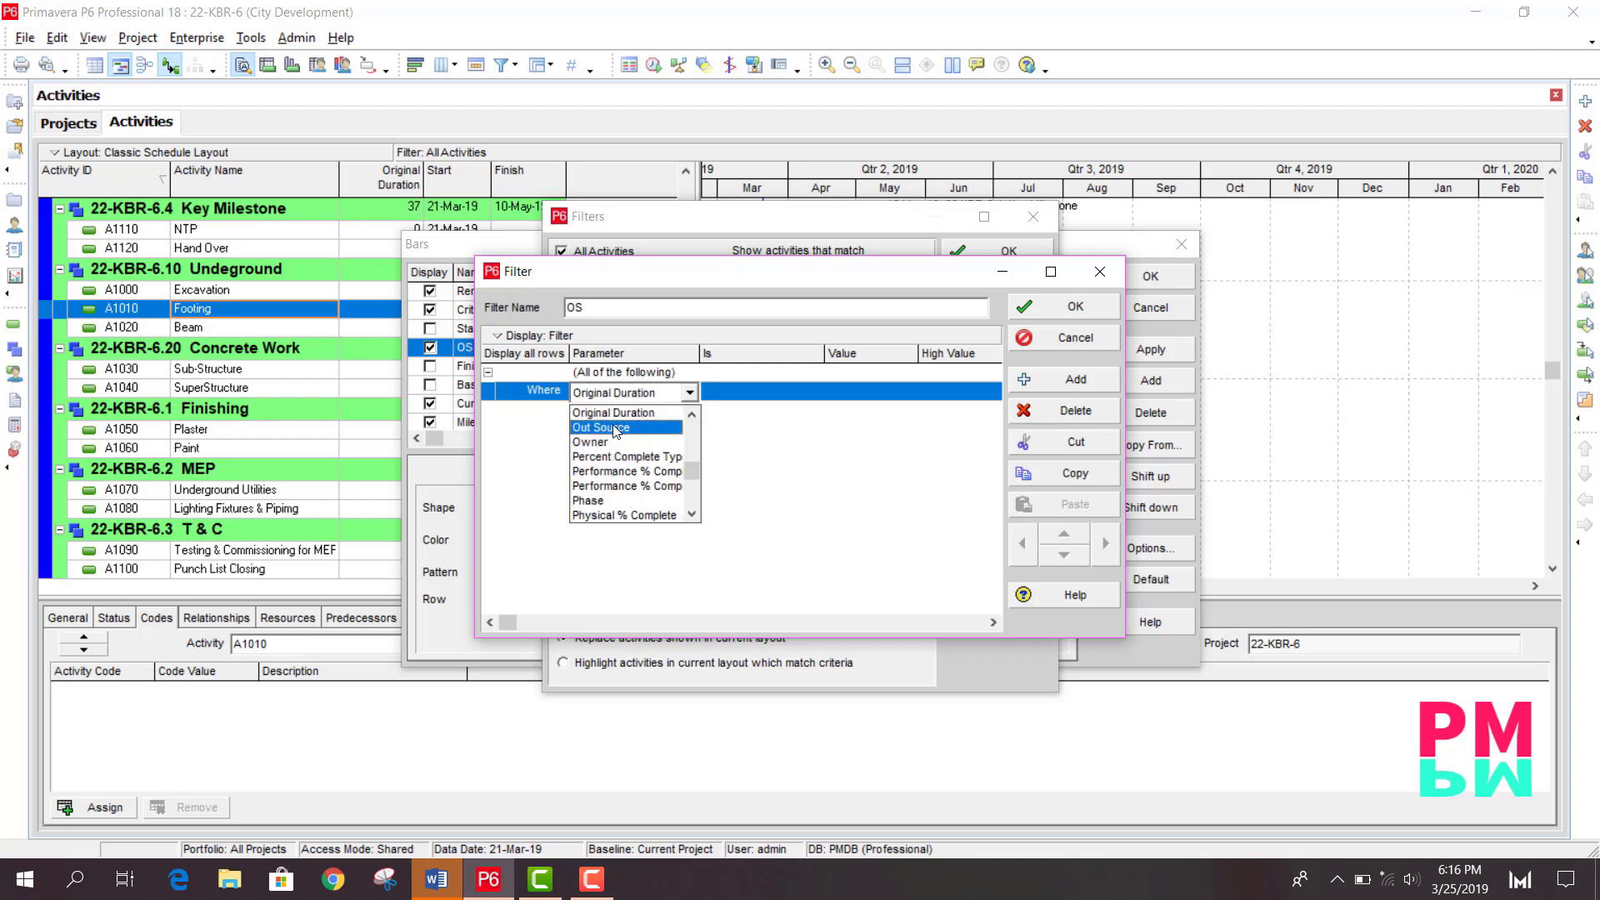
left_click(612, 431)
left_click(614, 429)
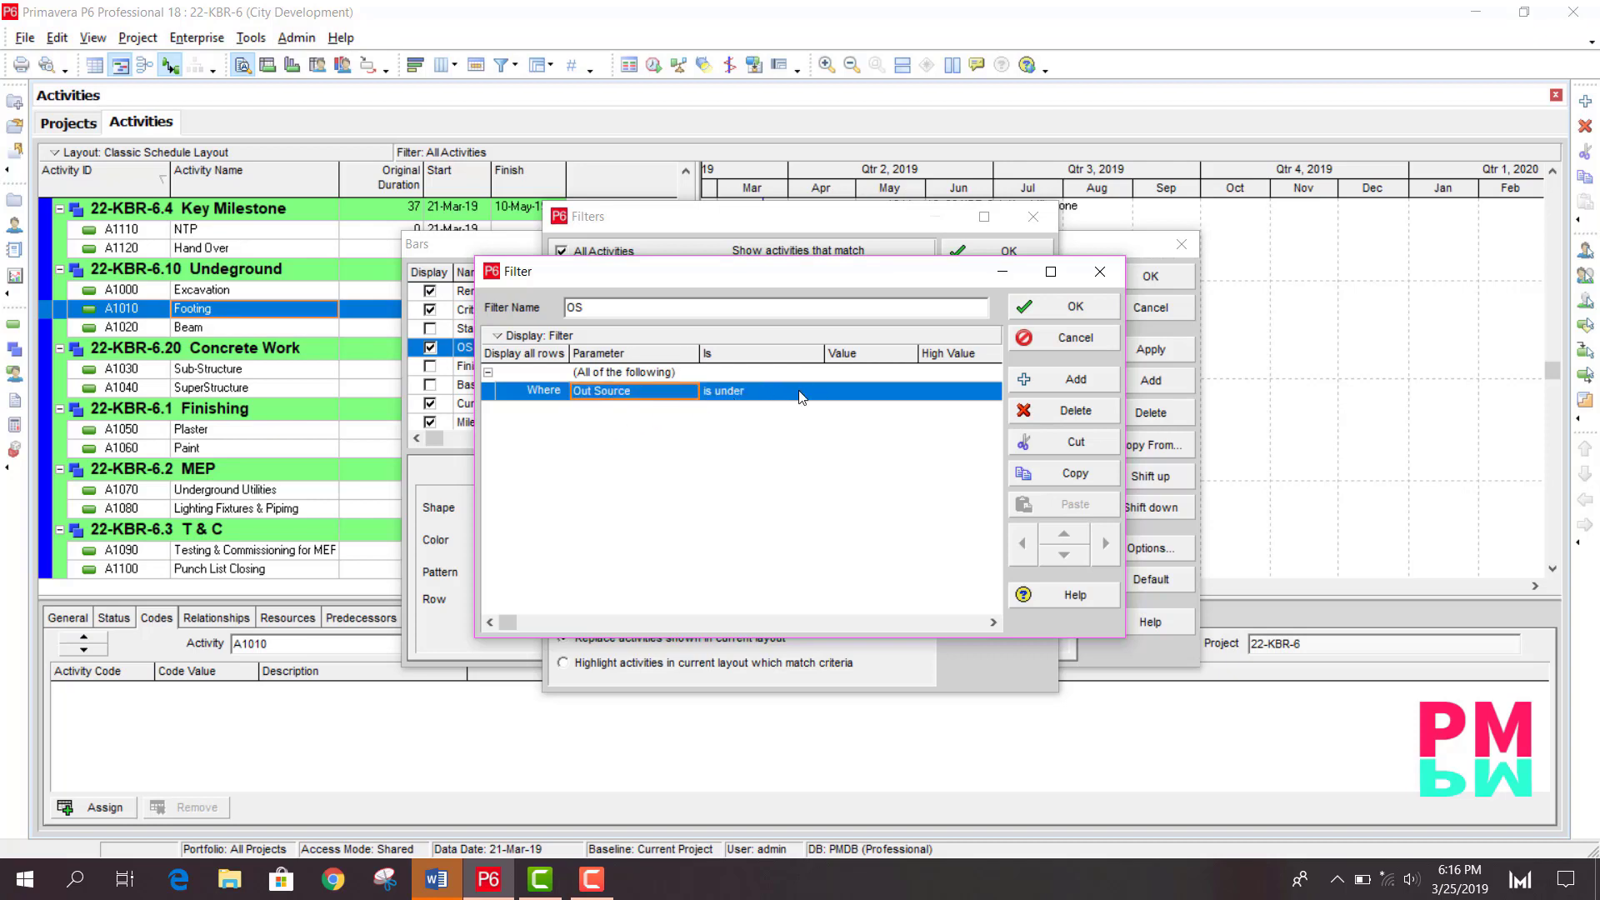
double_click(843, 391)
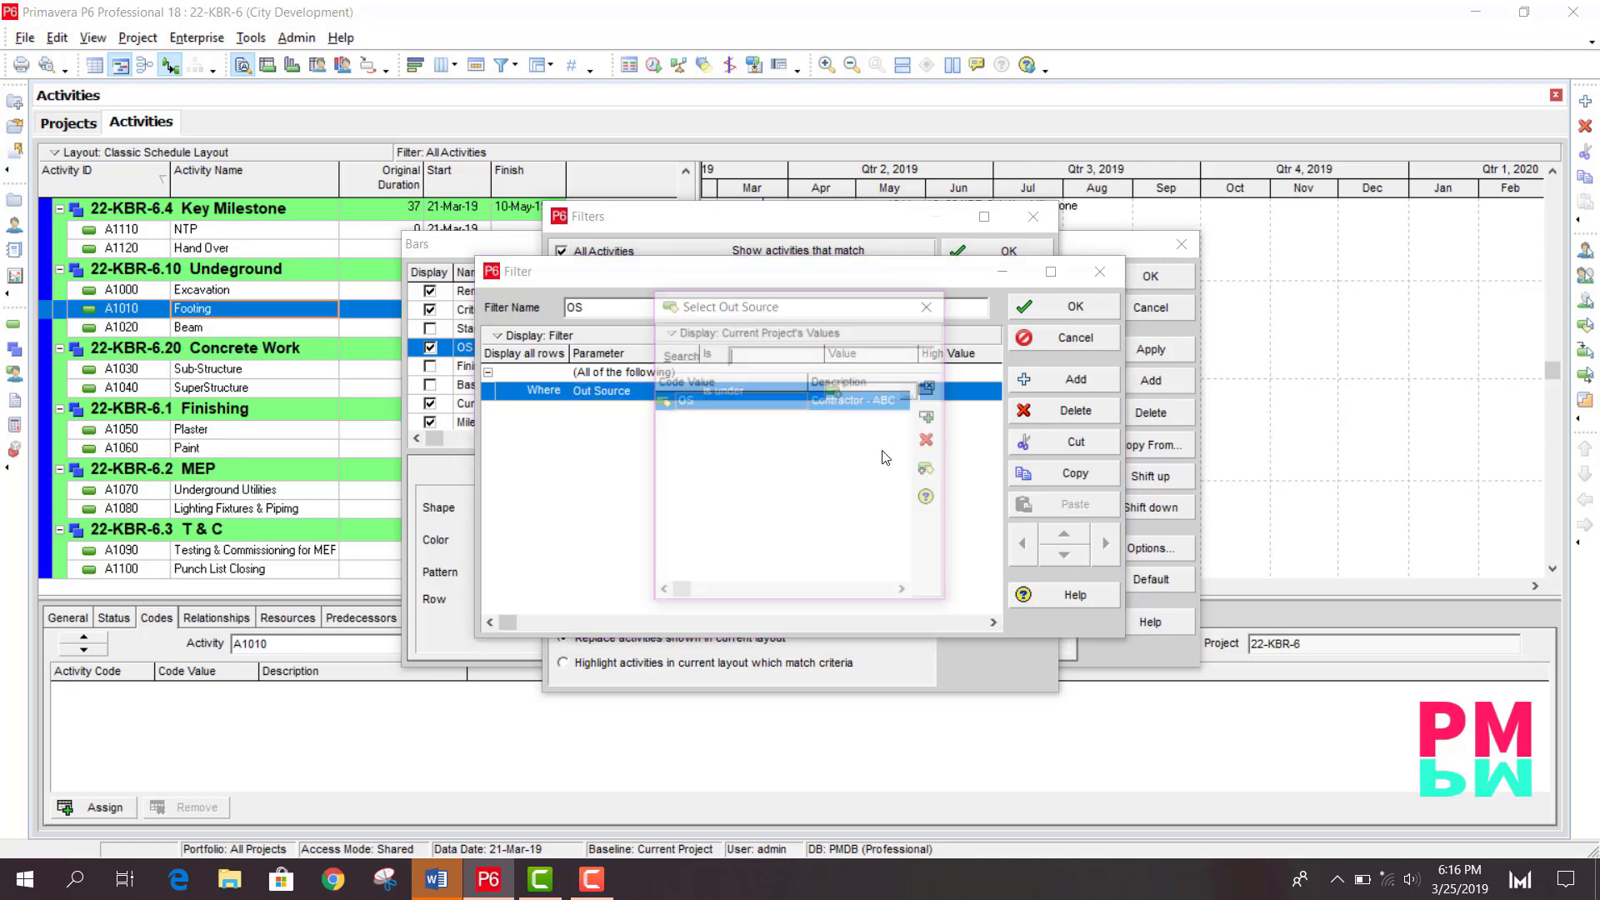
double_click(804, 402)
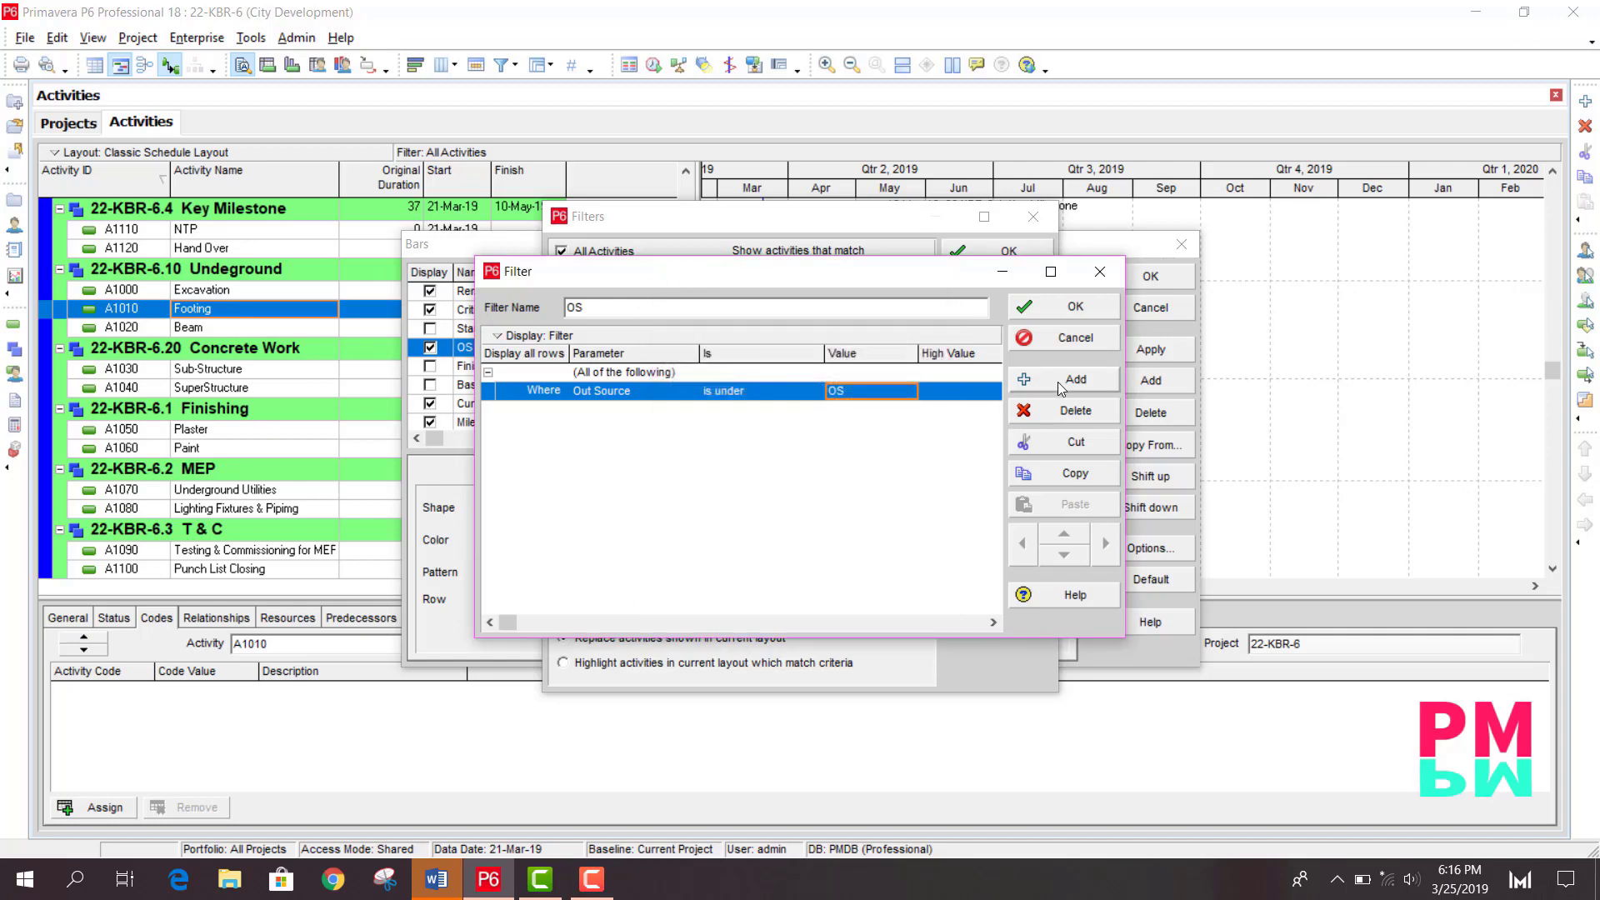
left_click(1076, 308)
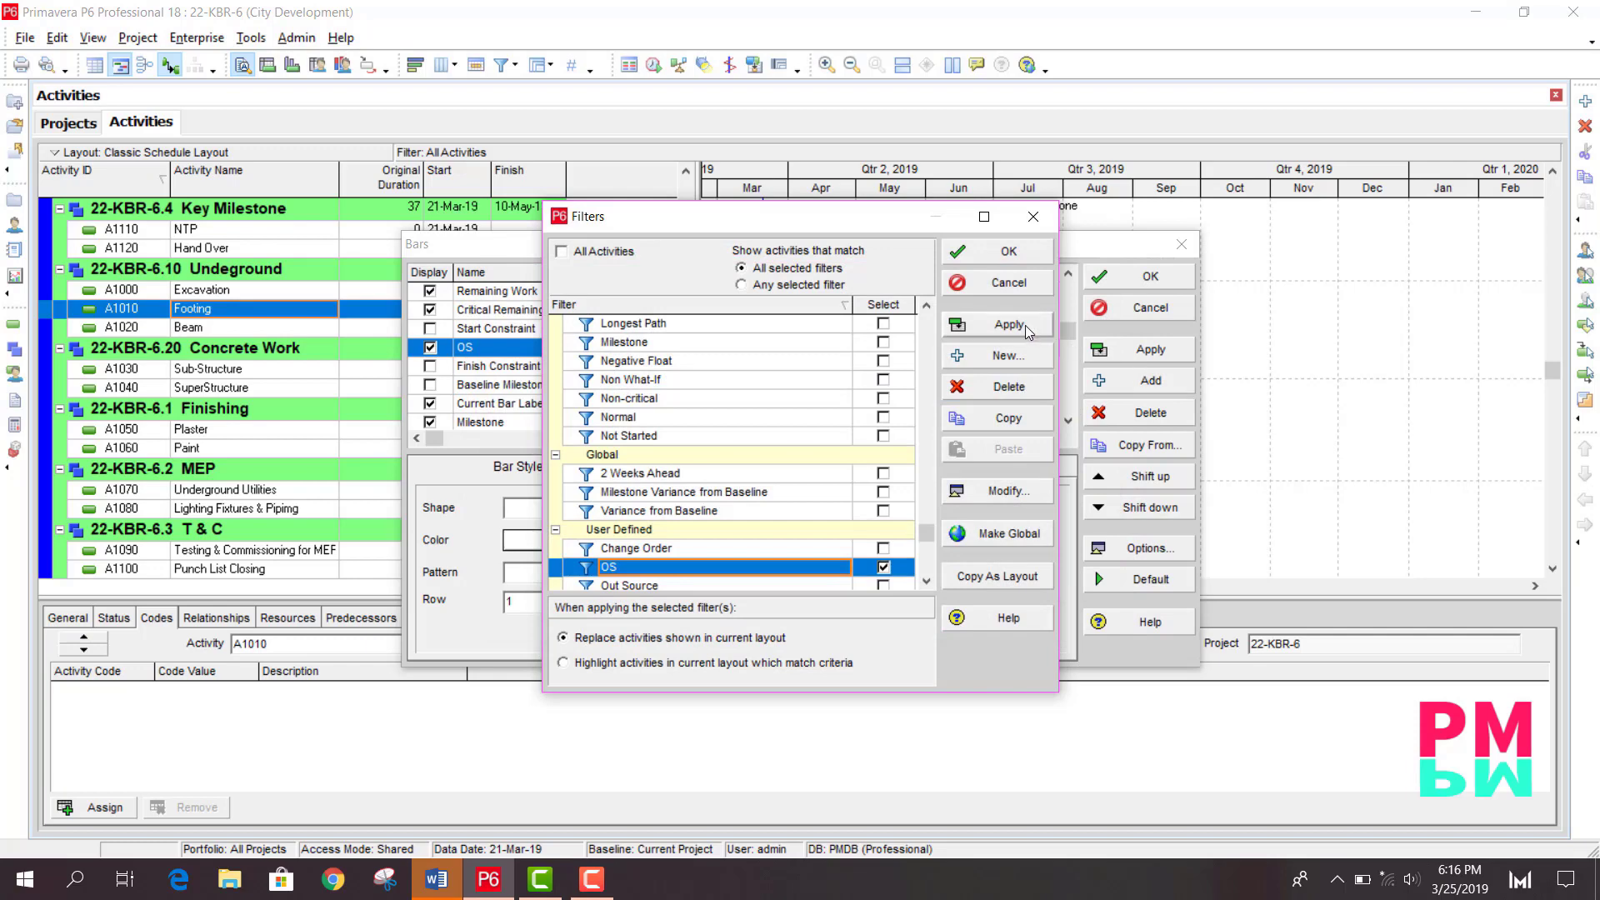
- Apply the OS filter to the OS bar and close the Bars dialog
left_click(1030, 332)
left_click(1005, 252)
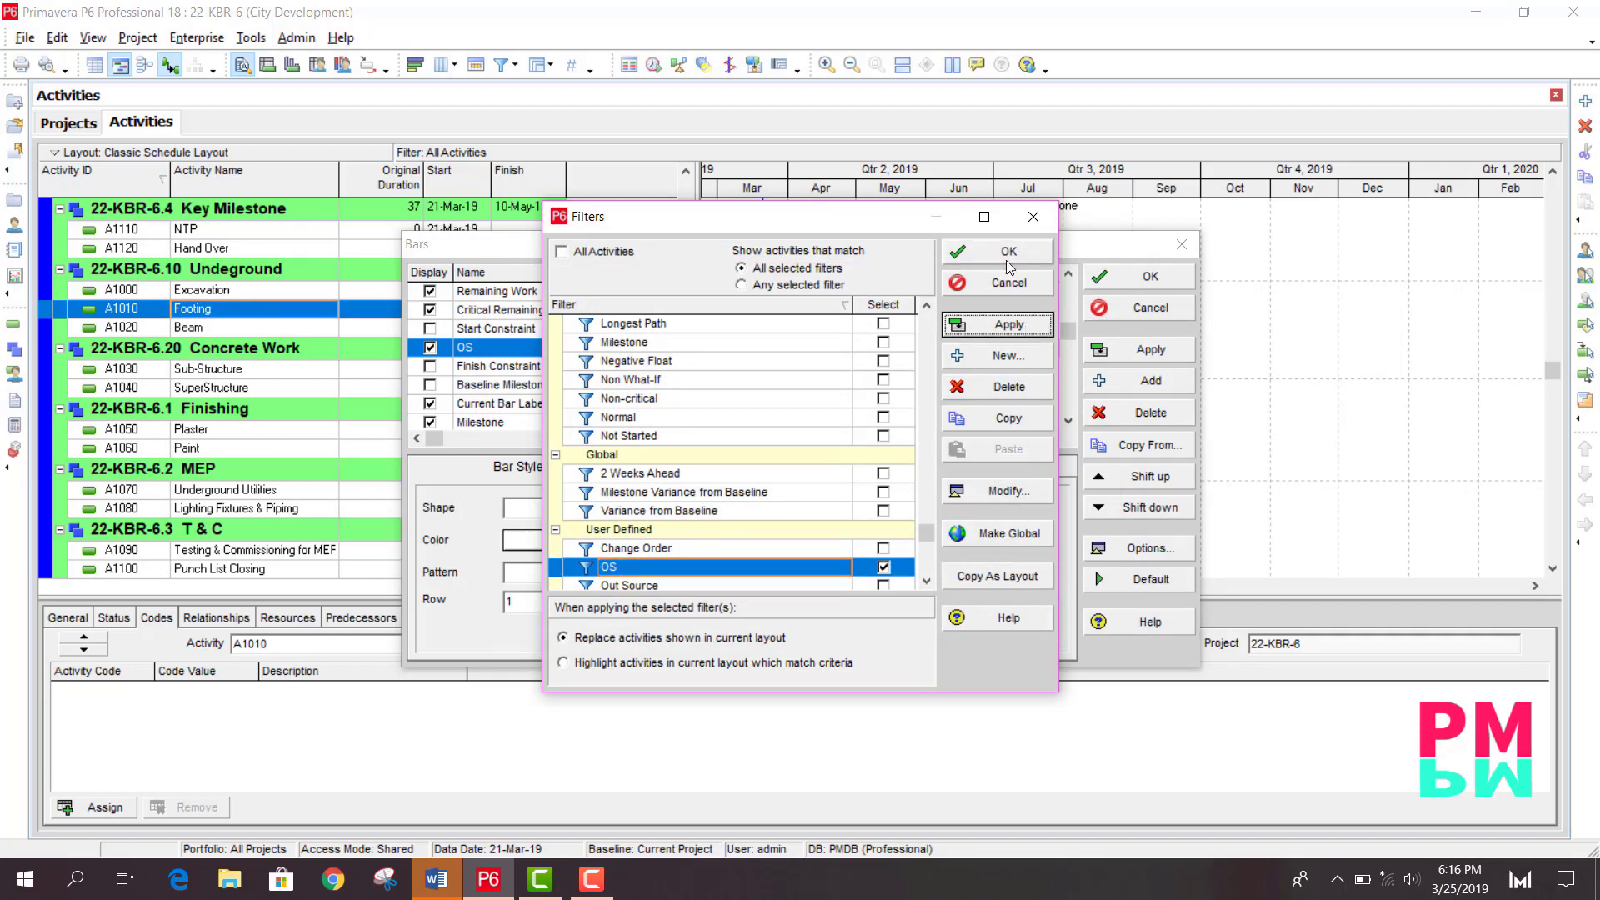
left_click(1088, 345)
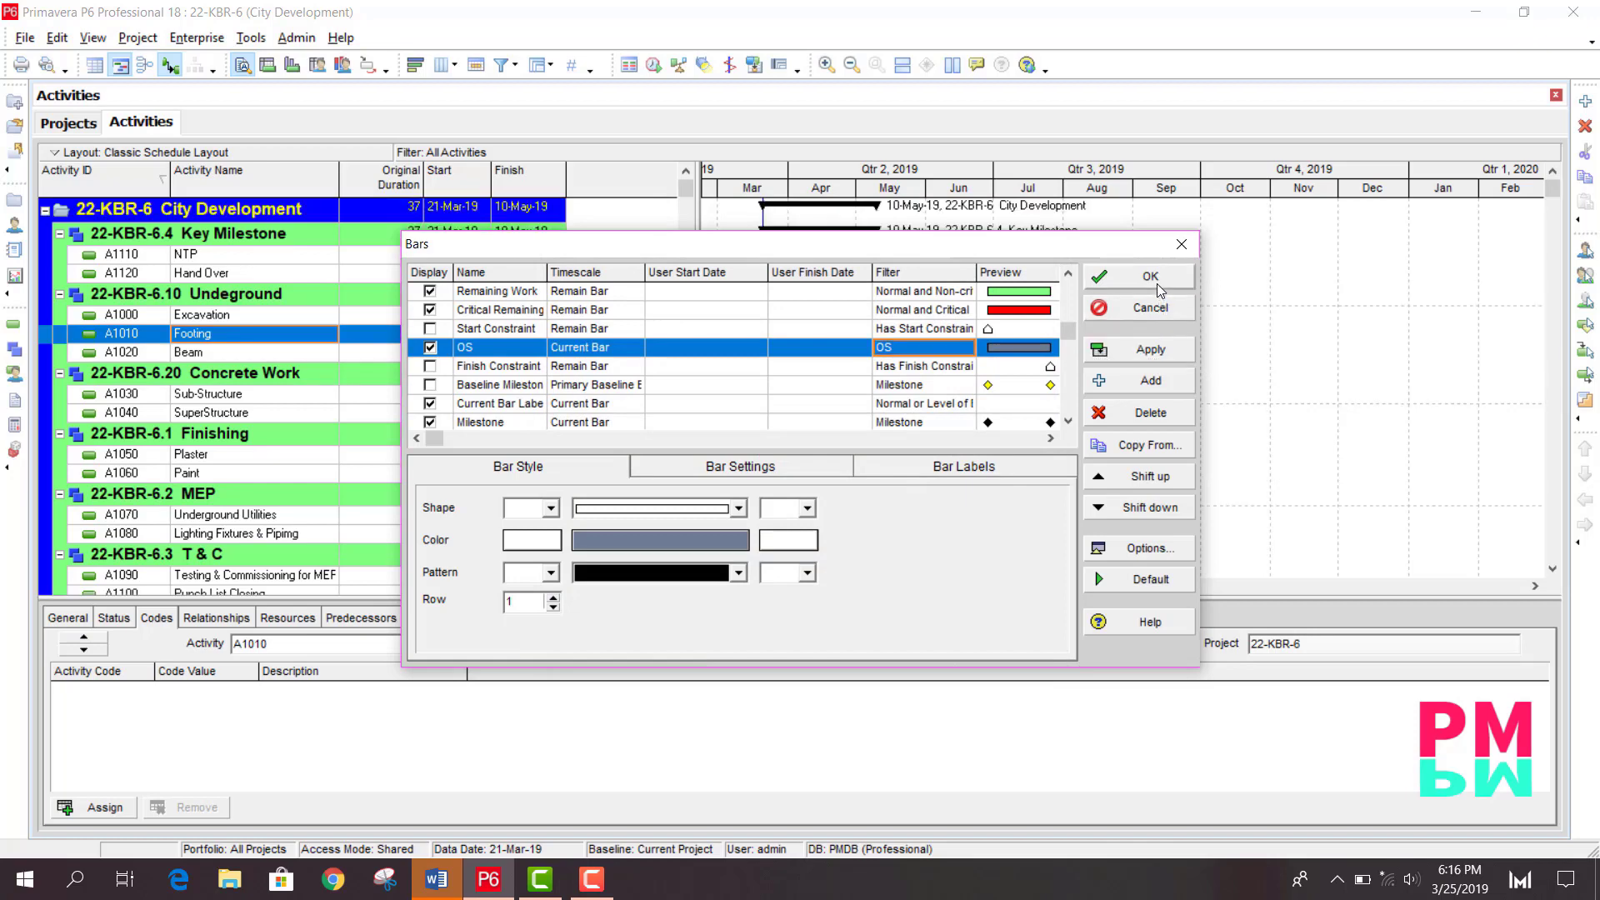
left_click(1106, 279)
scroll(988, 483, "down", 2)
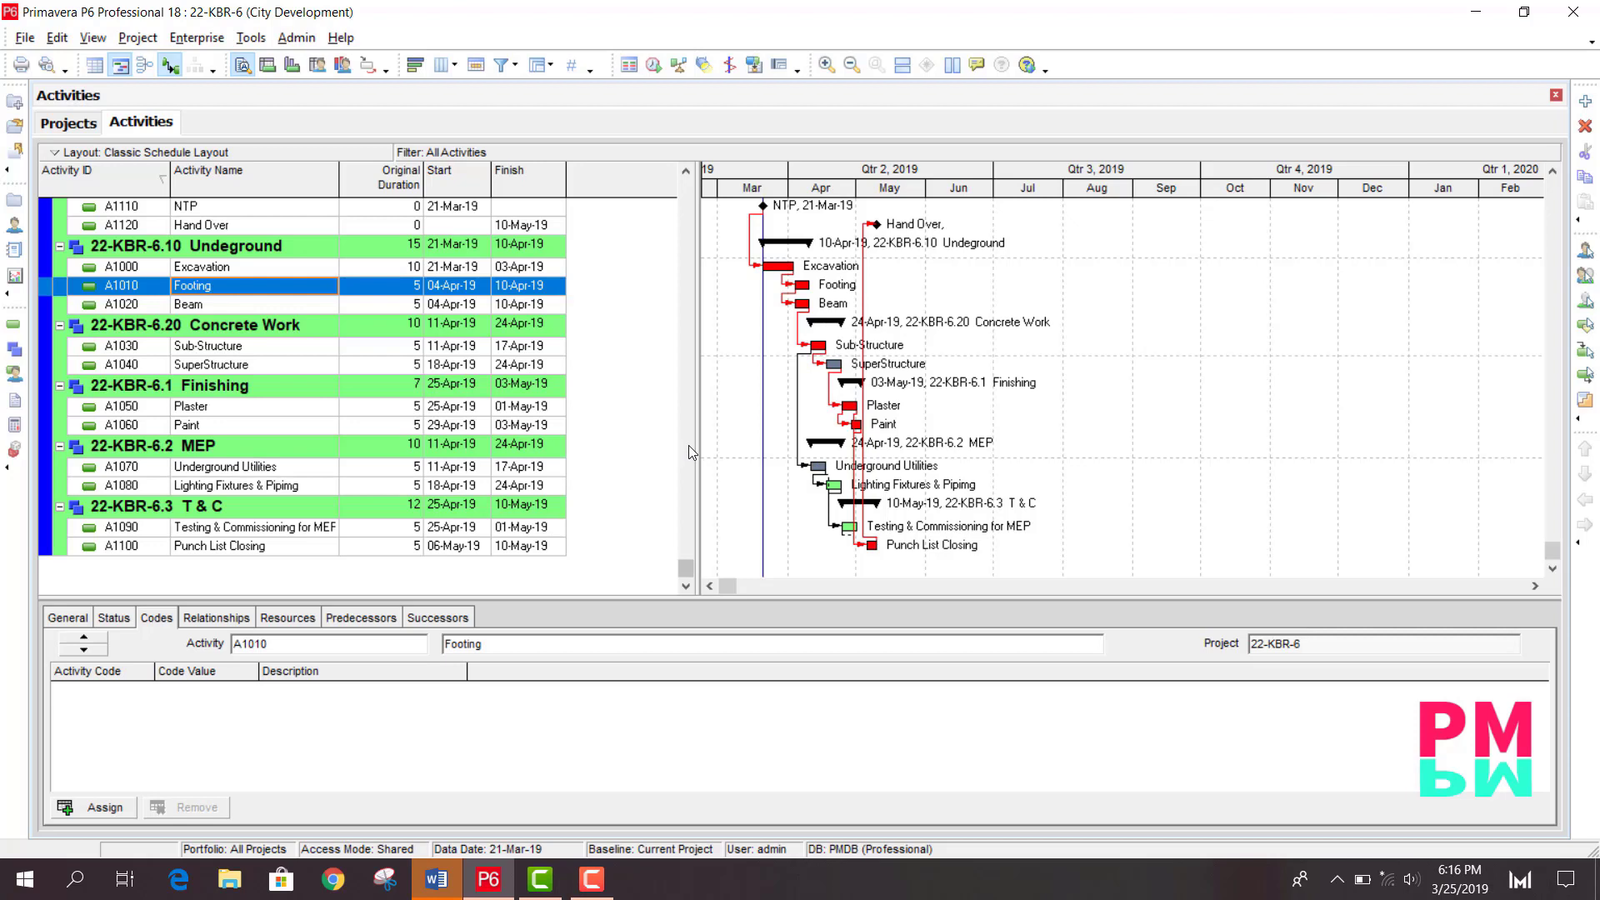
scroll(690, 443, "up", 1)
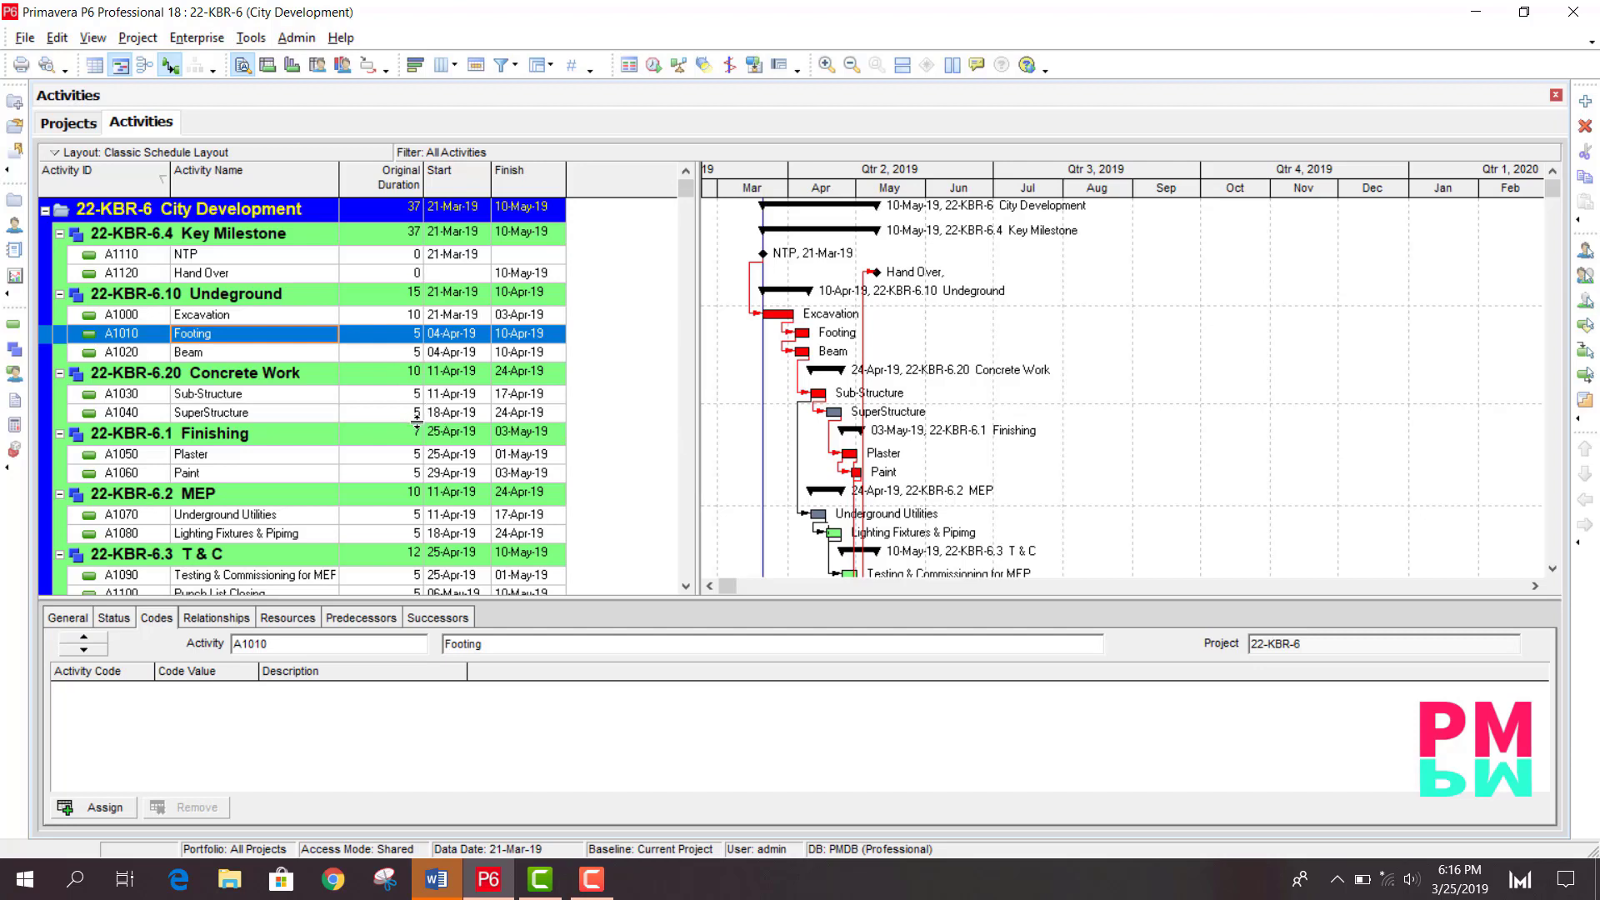
- Add a new activity A1130 named EOT -1 below the SuperStructure activity
left_click(250, 412)
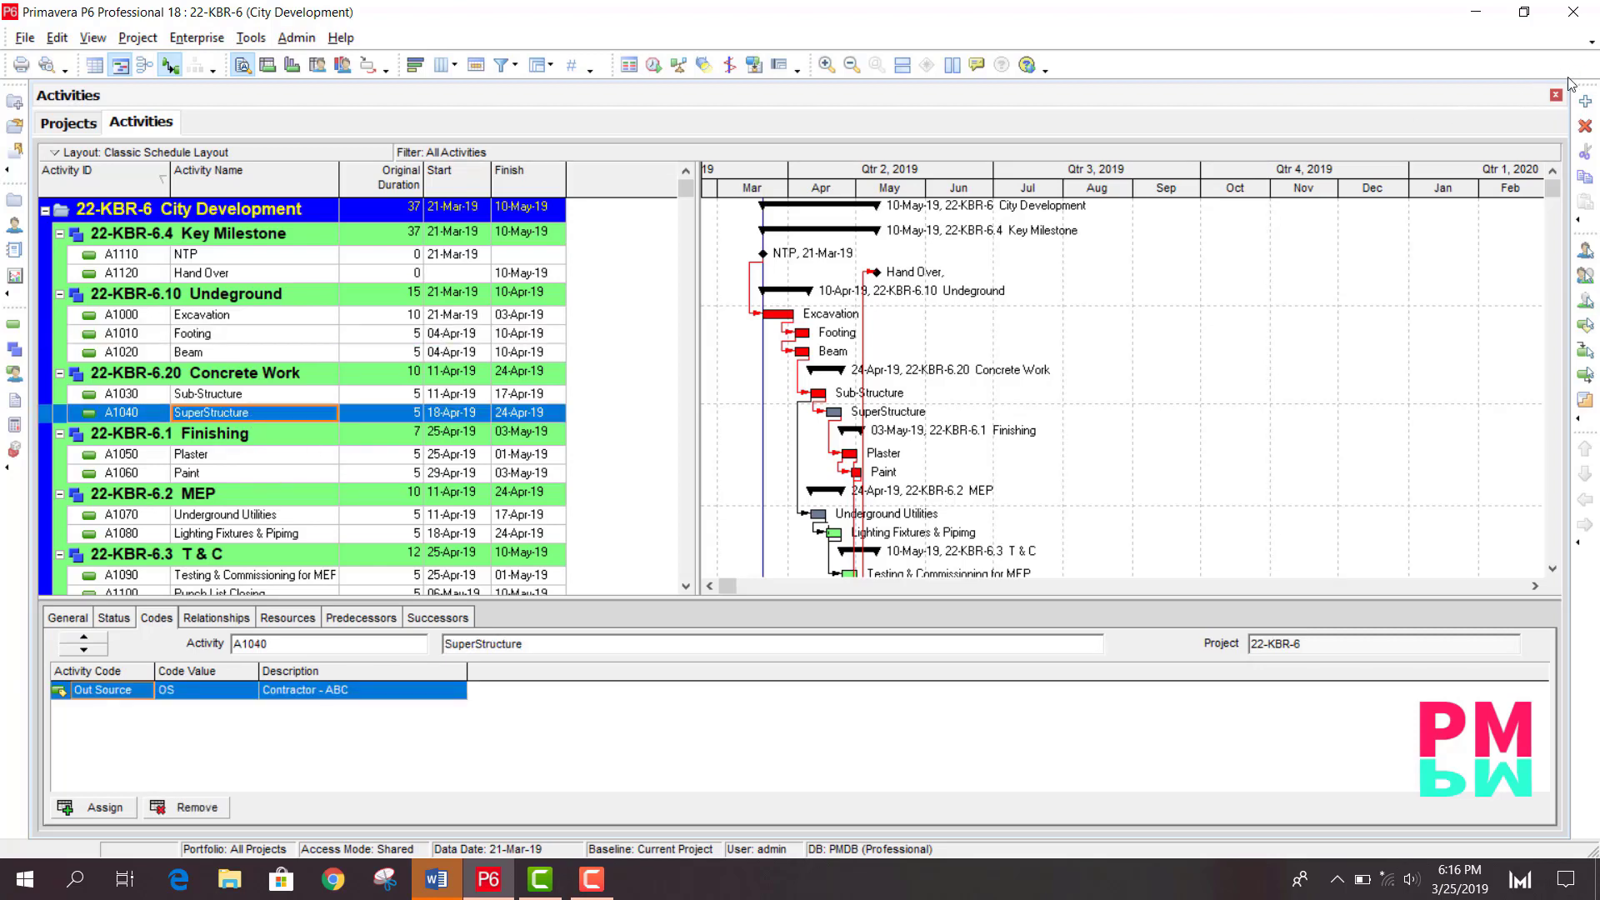
left_click(1586, 101)
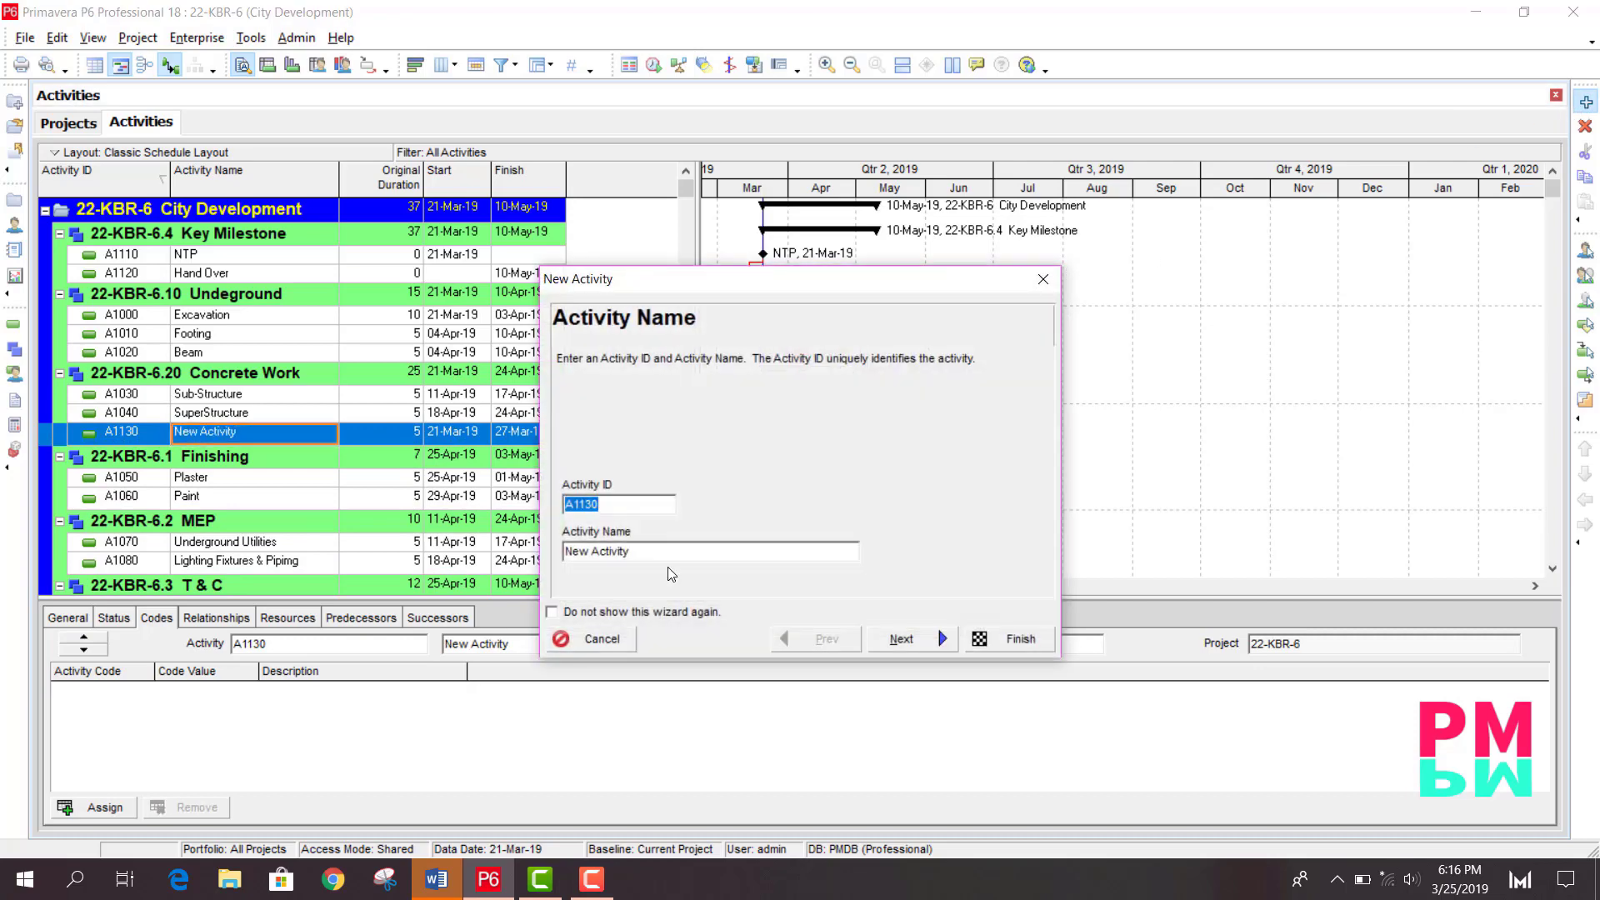
key("Tab")
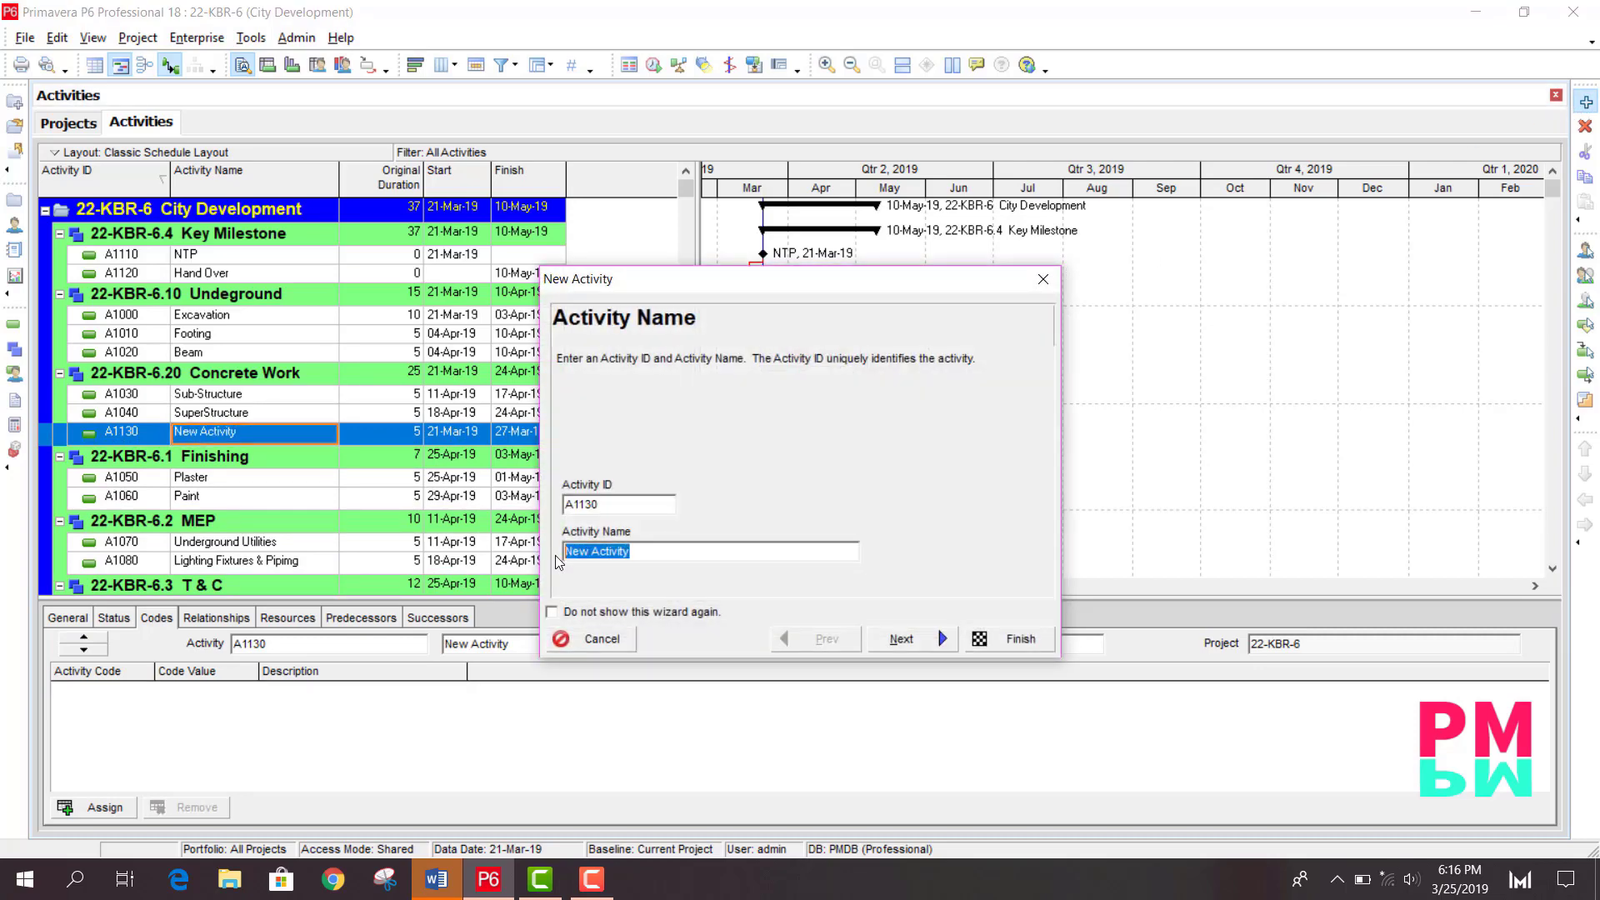
type("EOT -1")
left_click(1011, 639)
- Link EOT -1 with SuperStructure as its predecessor and Testing & Commissioning for MEP as its successor
left_click(105, 807)
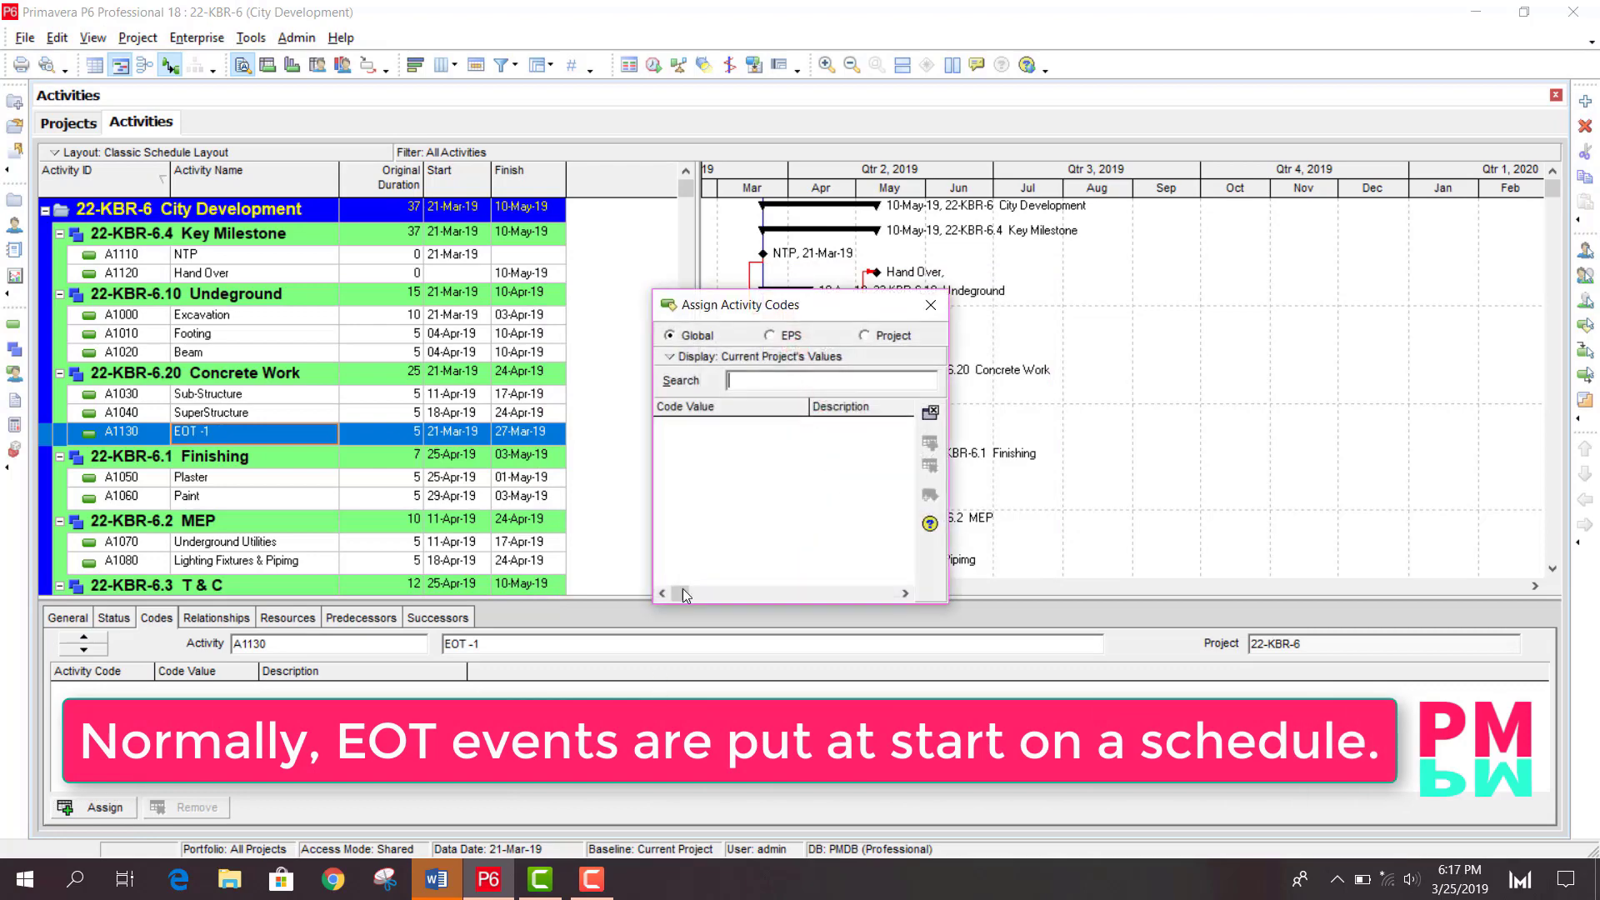
left_click(930, 305)
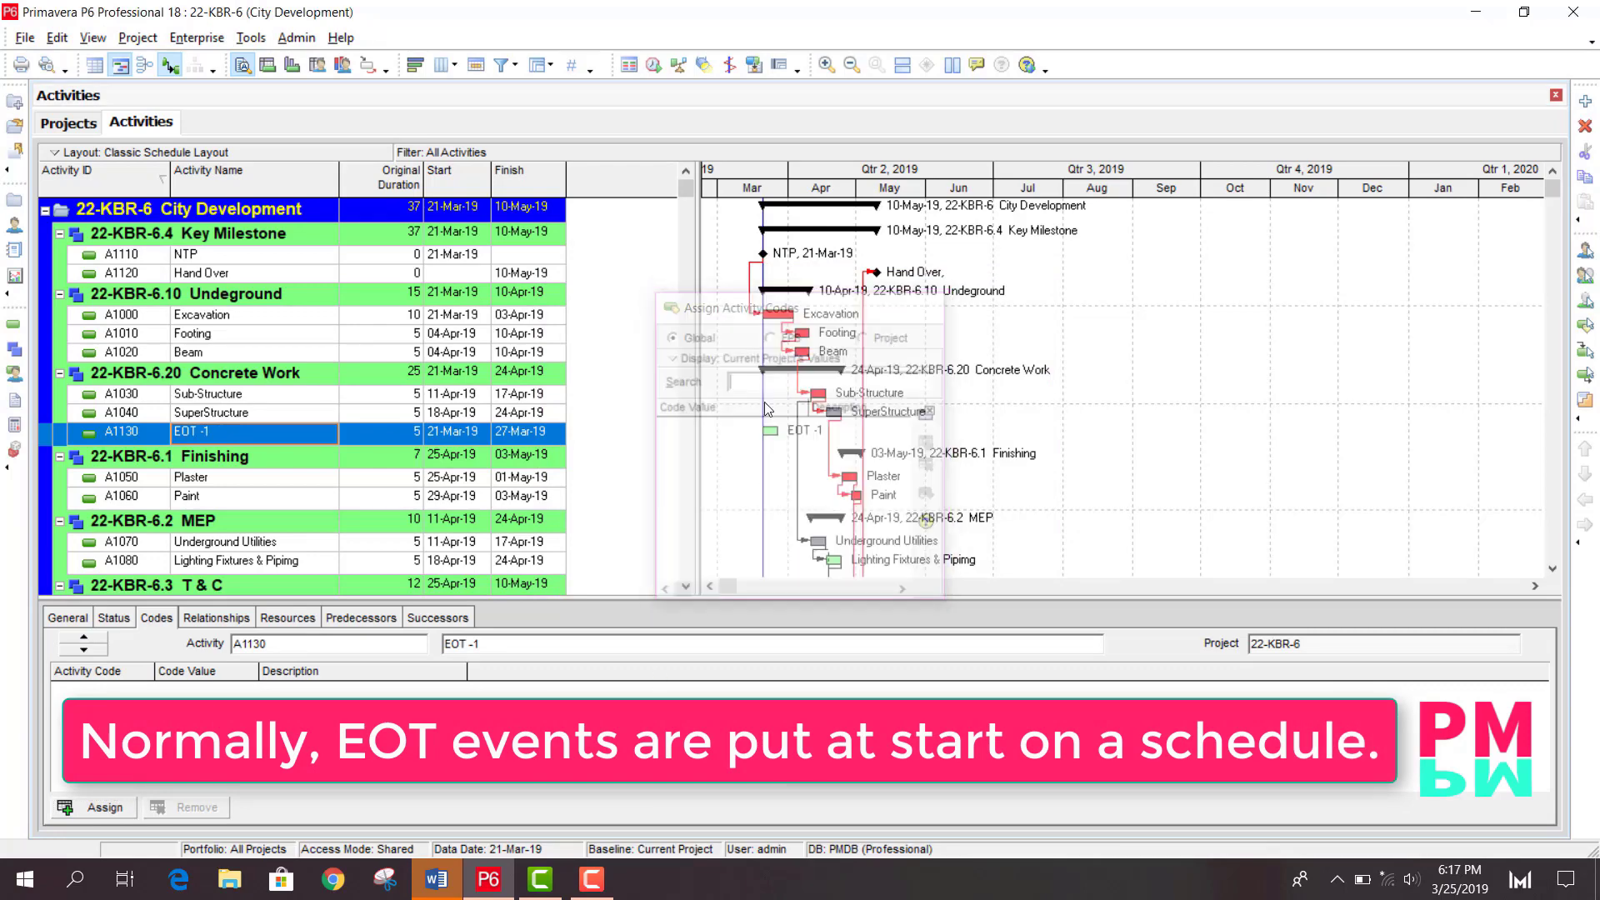
left_click(221, 617)
left_click(92, 801)
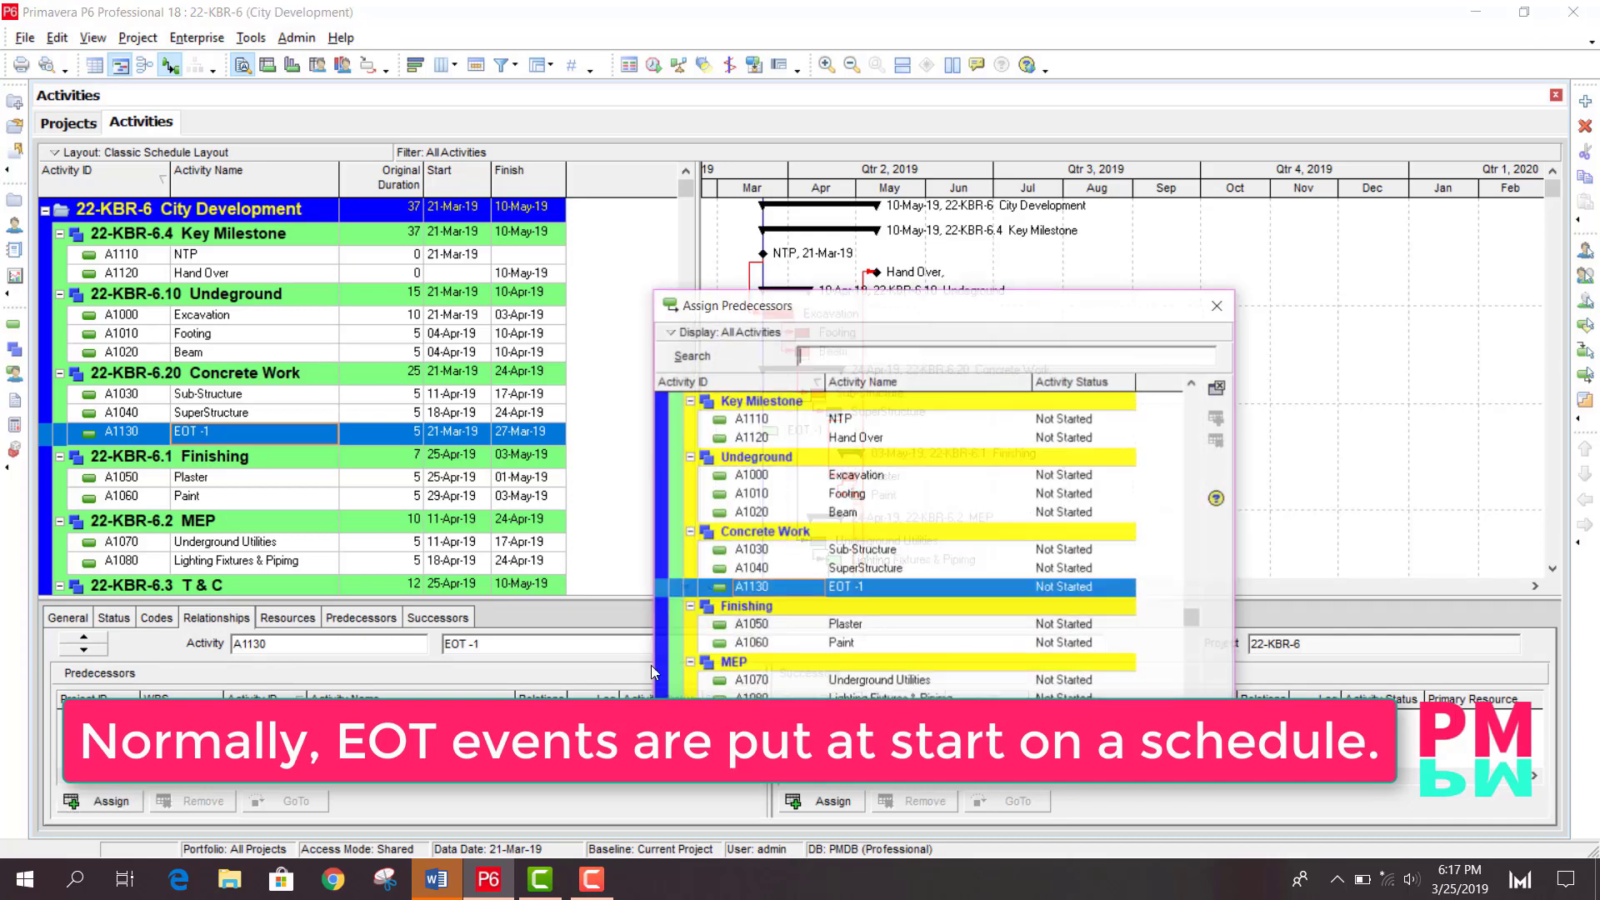
left_click(881, 570)
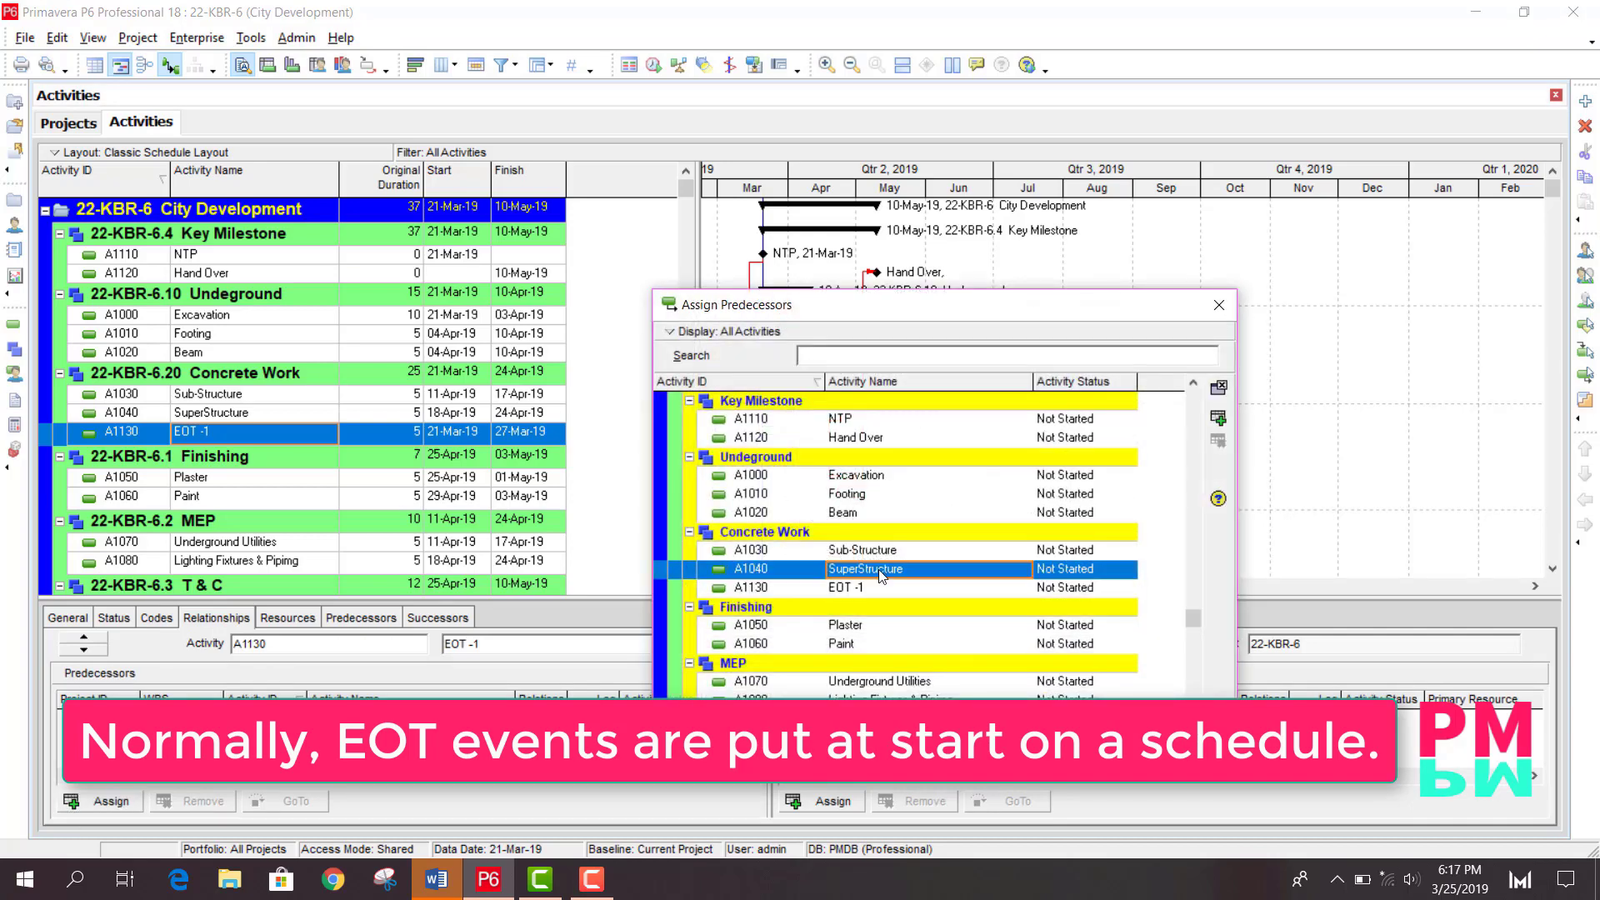
left_click(821, 801)
scroll(1163, 467, "down", 3)
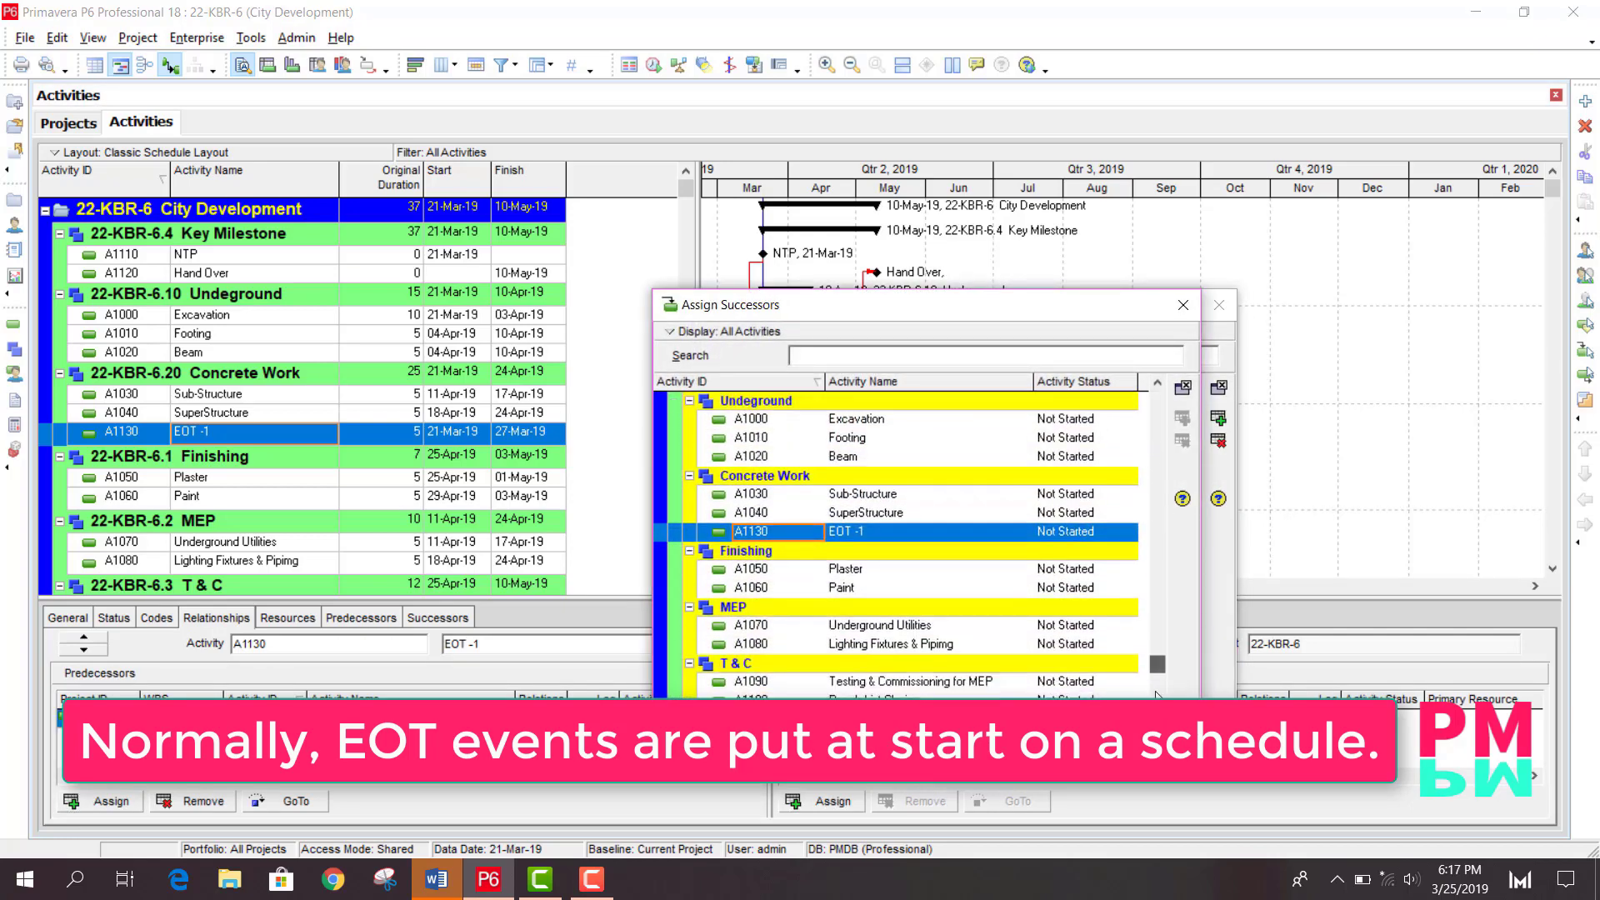
double_click(925, 683)
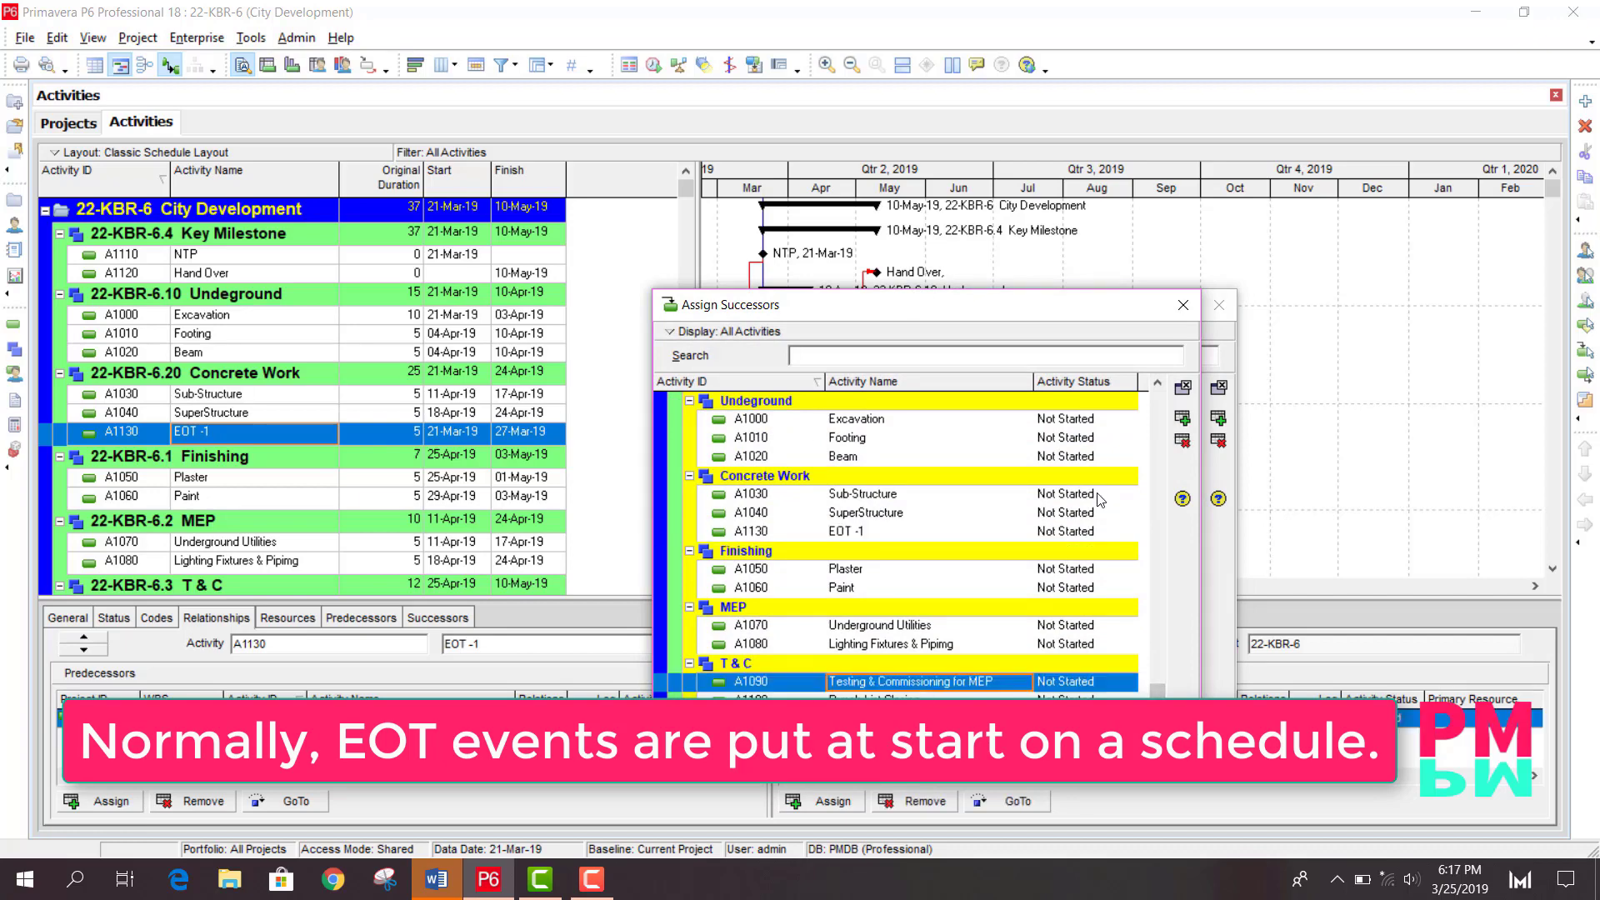
left_click(1182, 304)
key("Escape")
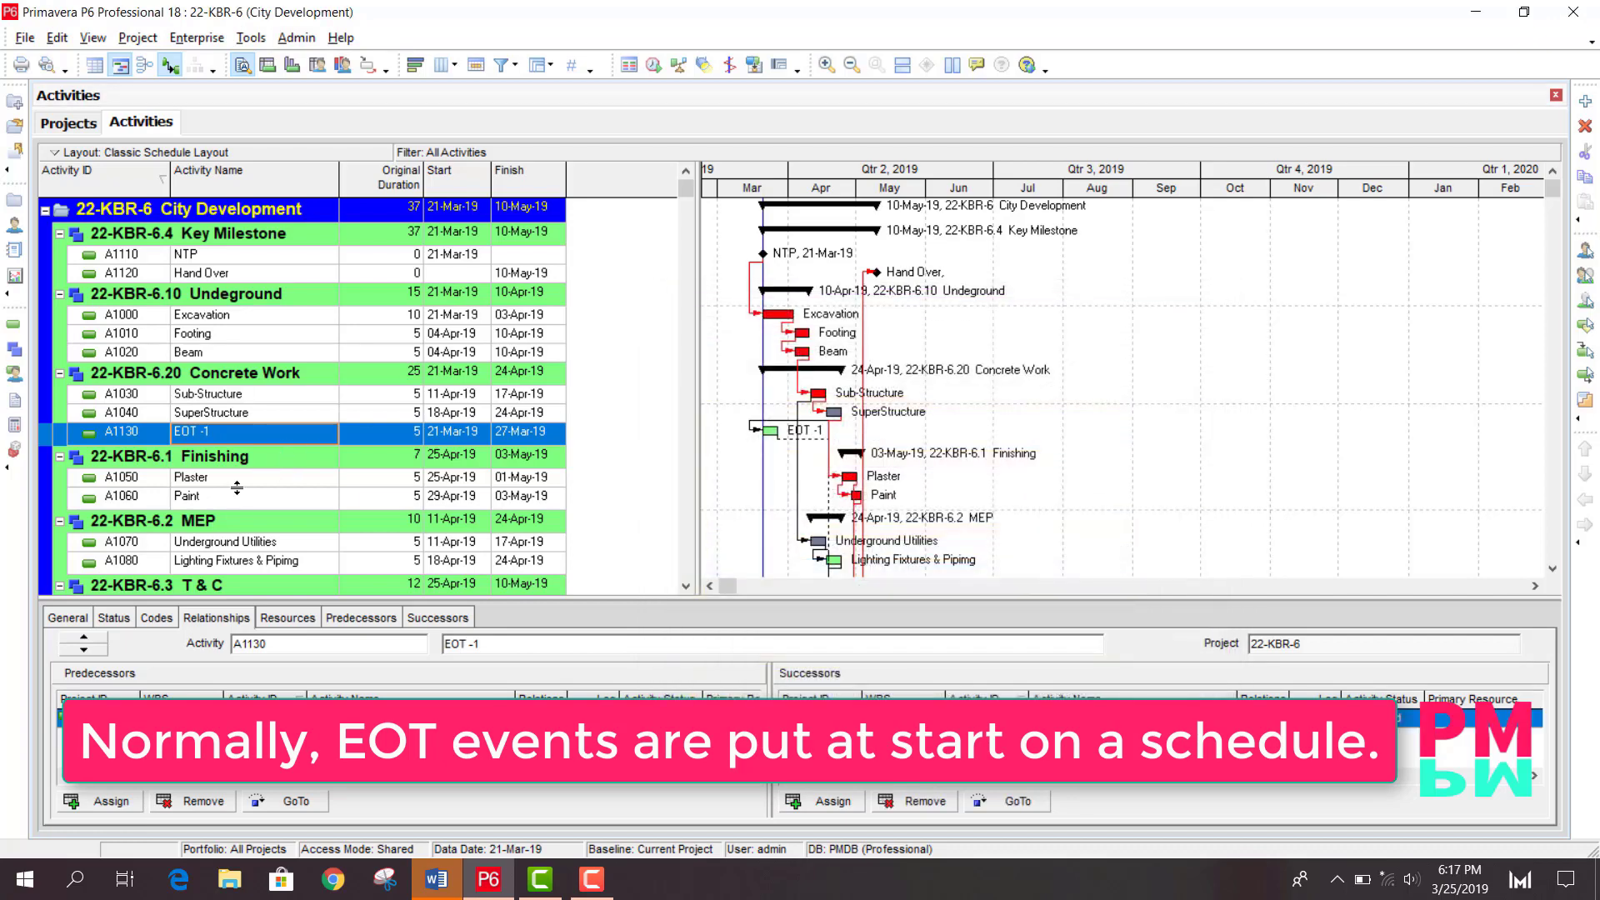
- Add a new activity A1140 named EOT - 2 below Lighting Fixtures & Piping
left_click(239, 497)
scroll(250, 508, "down", 1)
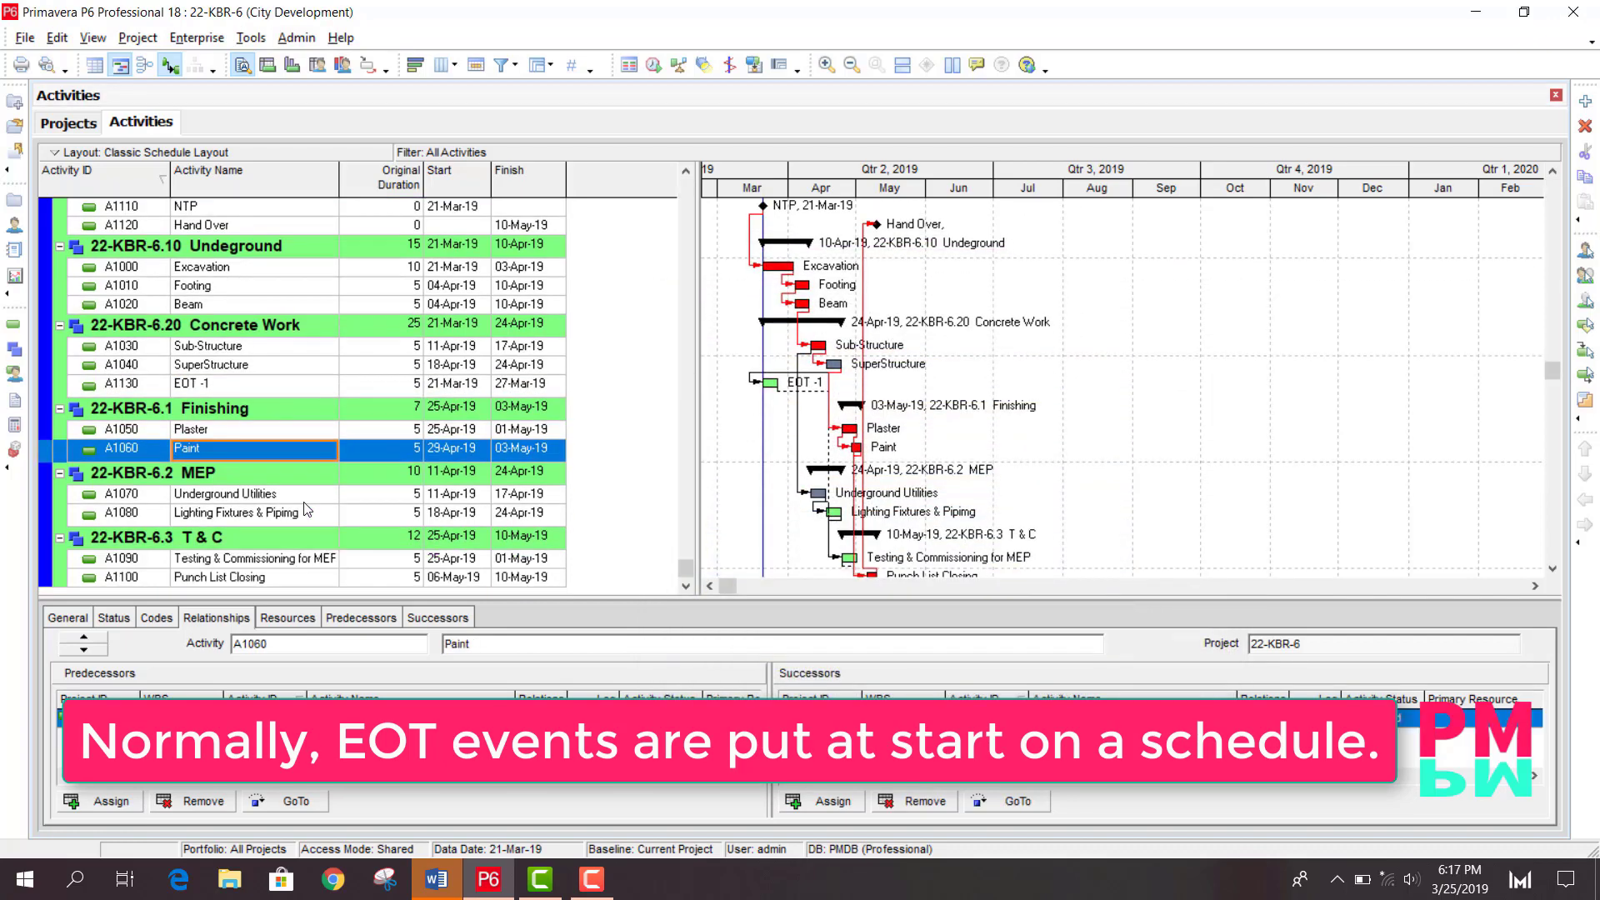
left_click(204, 512)
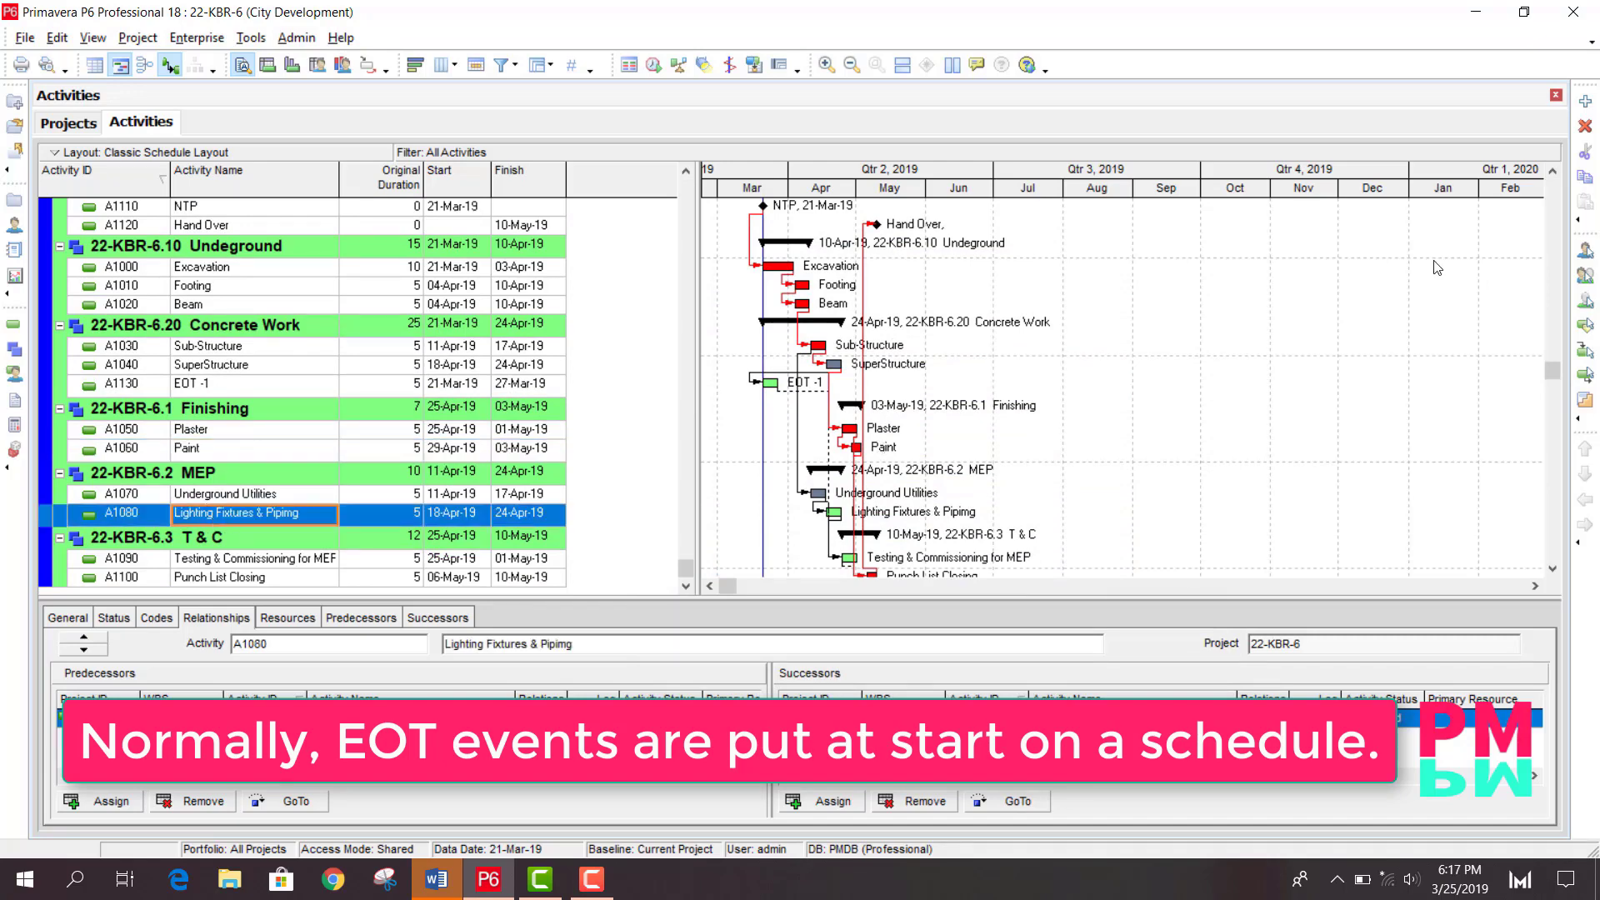
left_click(1584, 101)
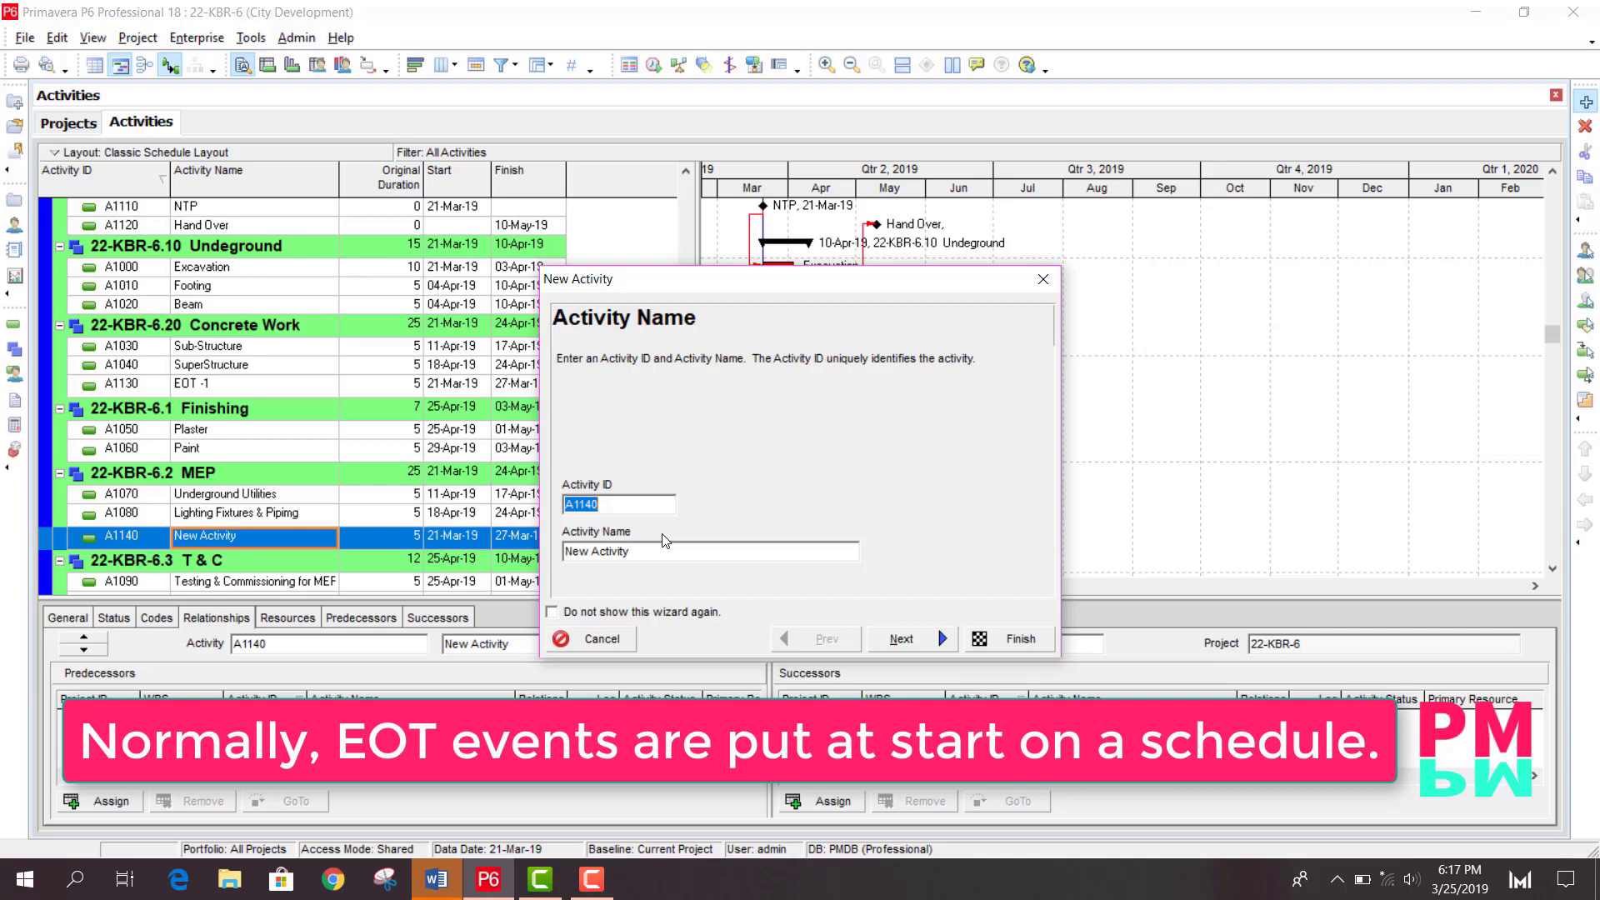
double_click(632, 552)
type("EOT - 2")
left_click(998, 646)
- Link EOT - 2 with Lighting Fixtures & Piping as its predecessor and Punch List Closing as its successor
left_click(100, 806)
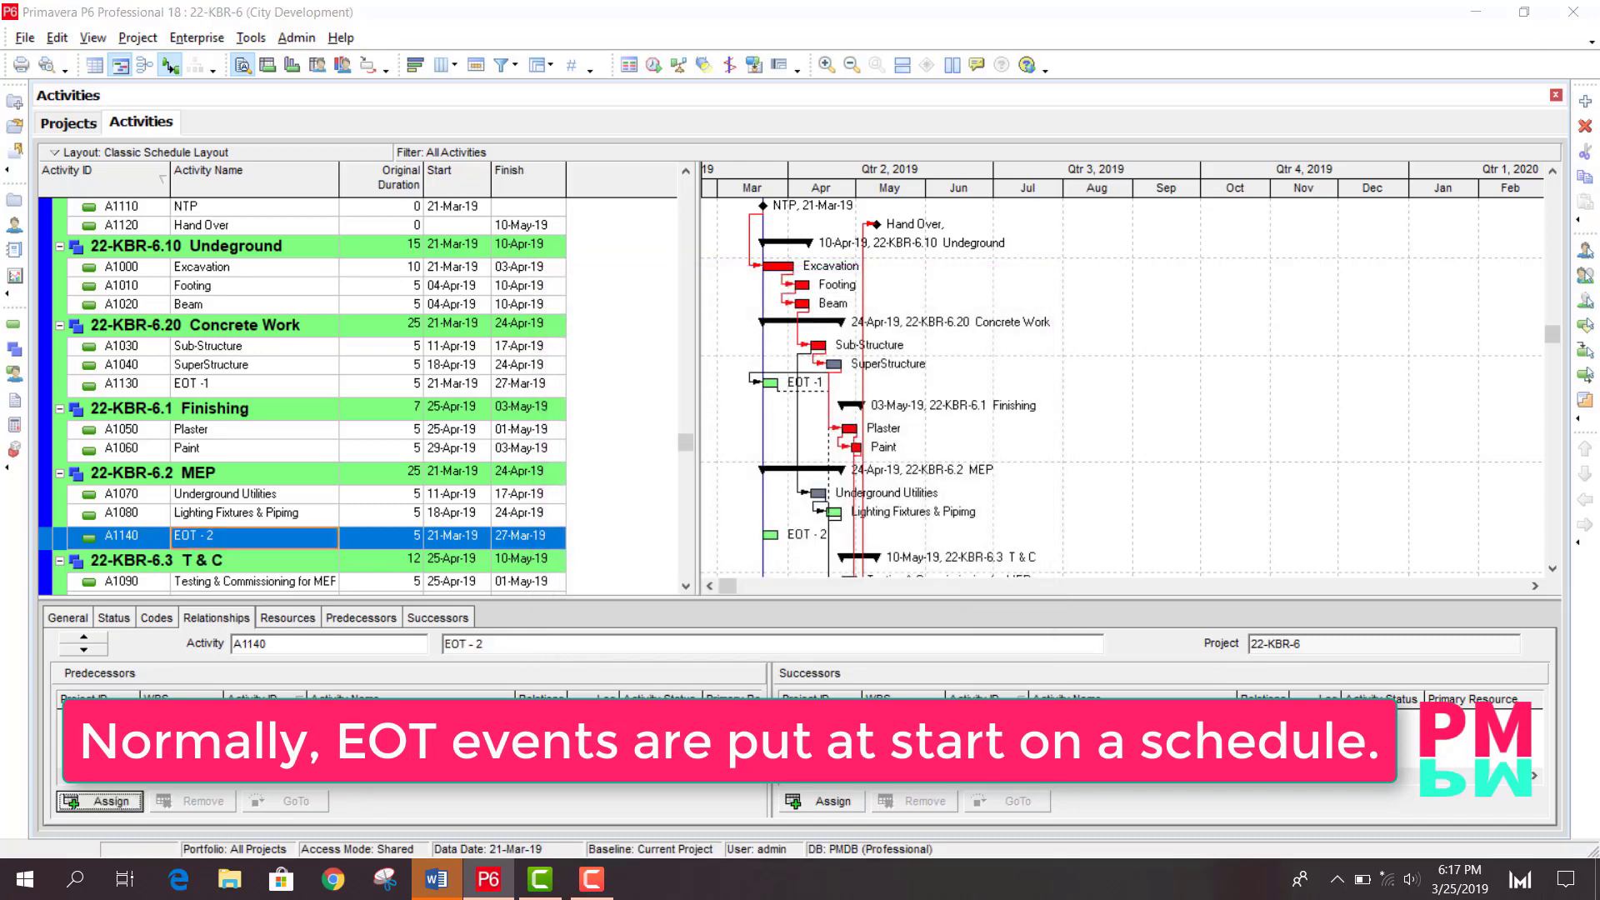
left_click(882, 663)
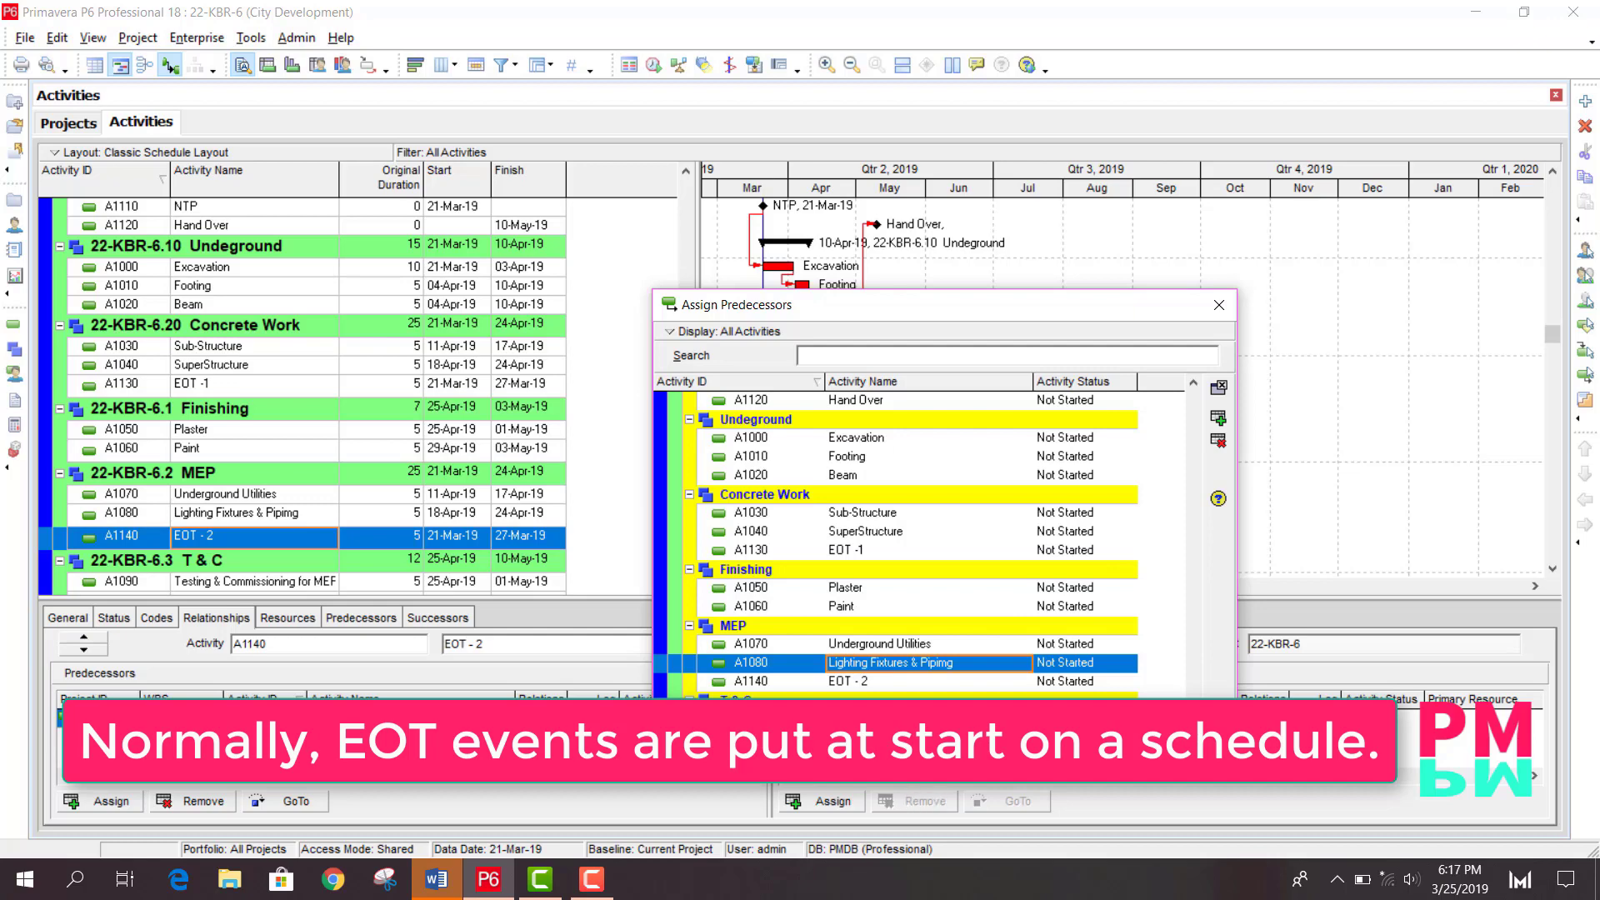
left_click(826, 801)
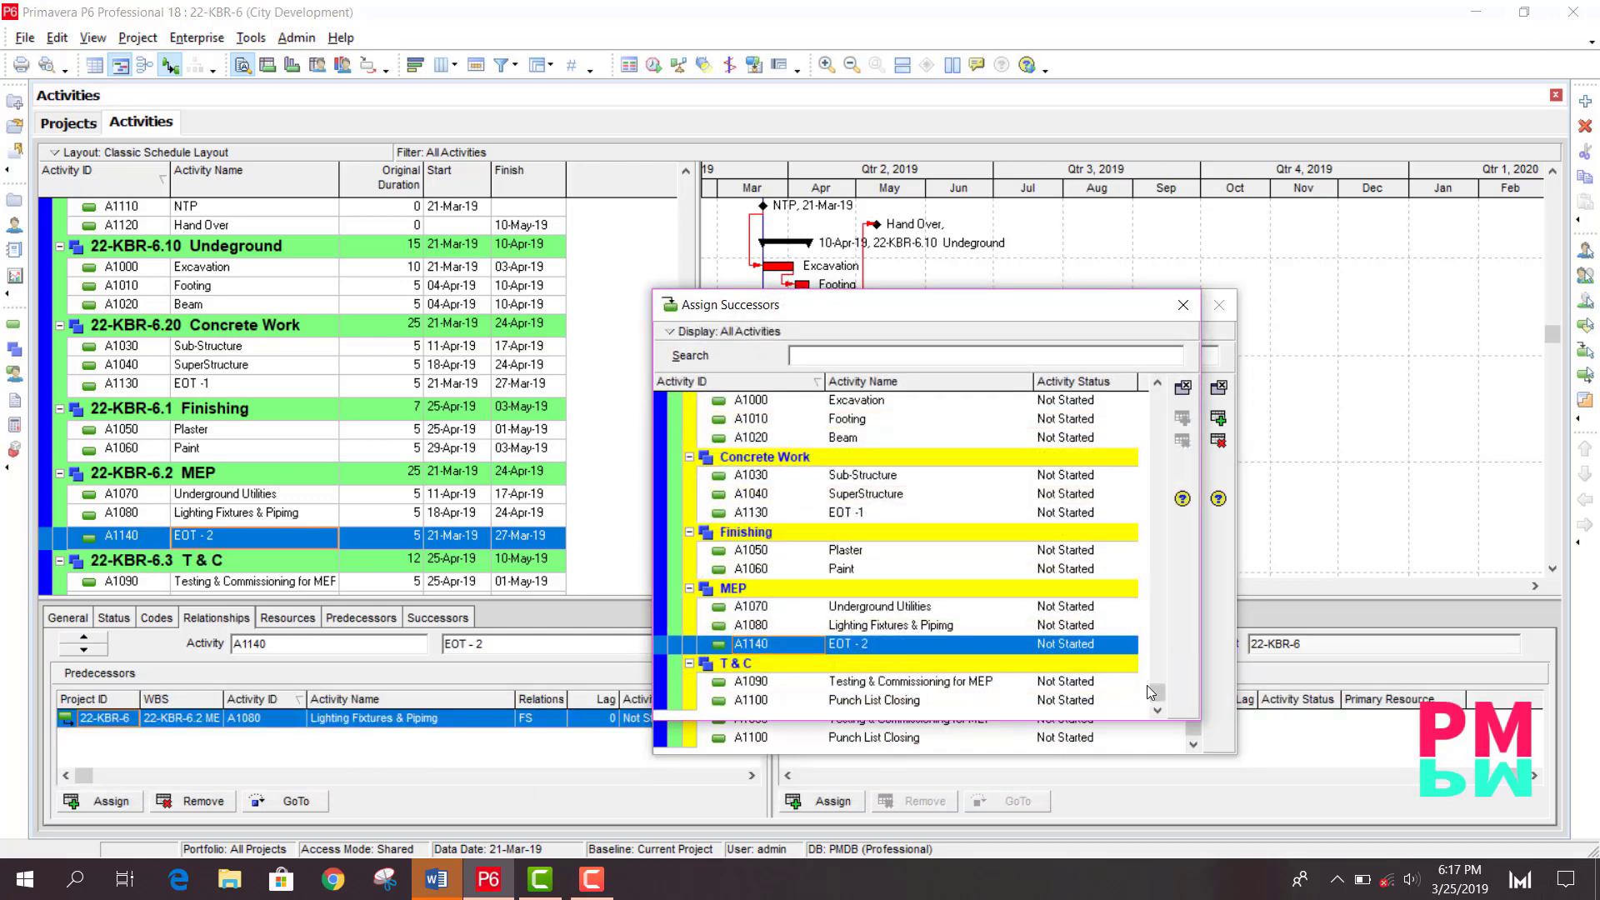
double_click(916, 703)
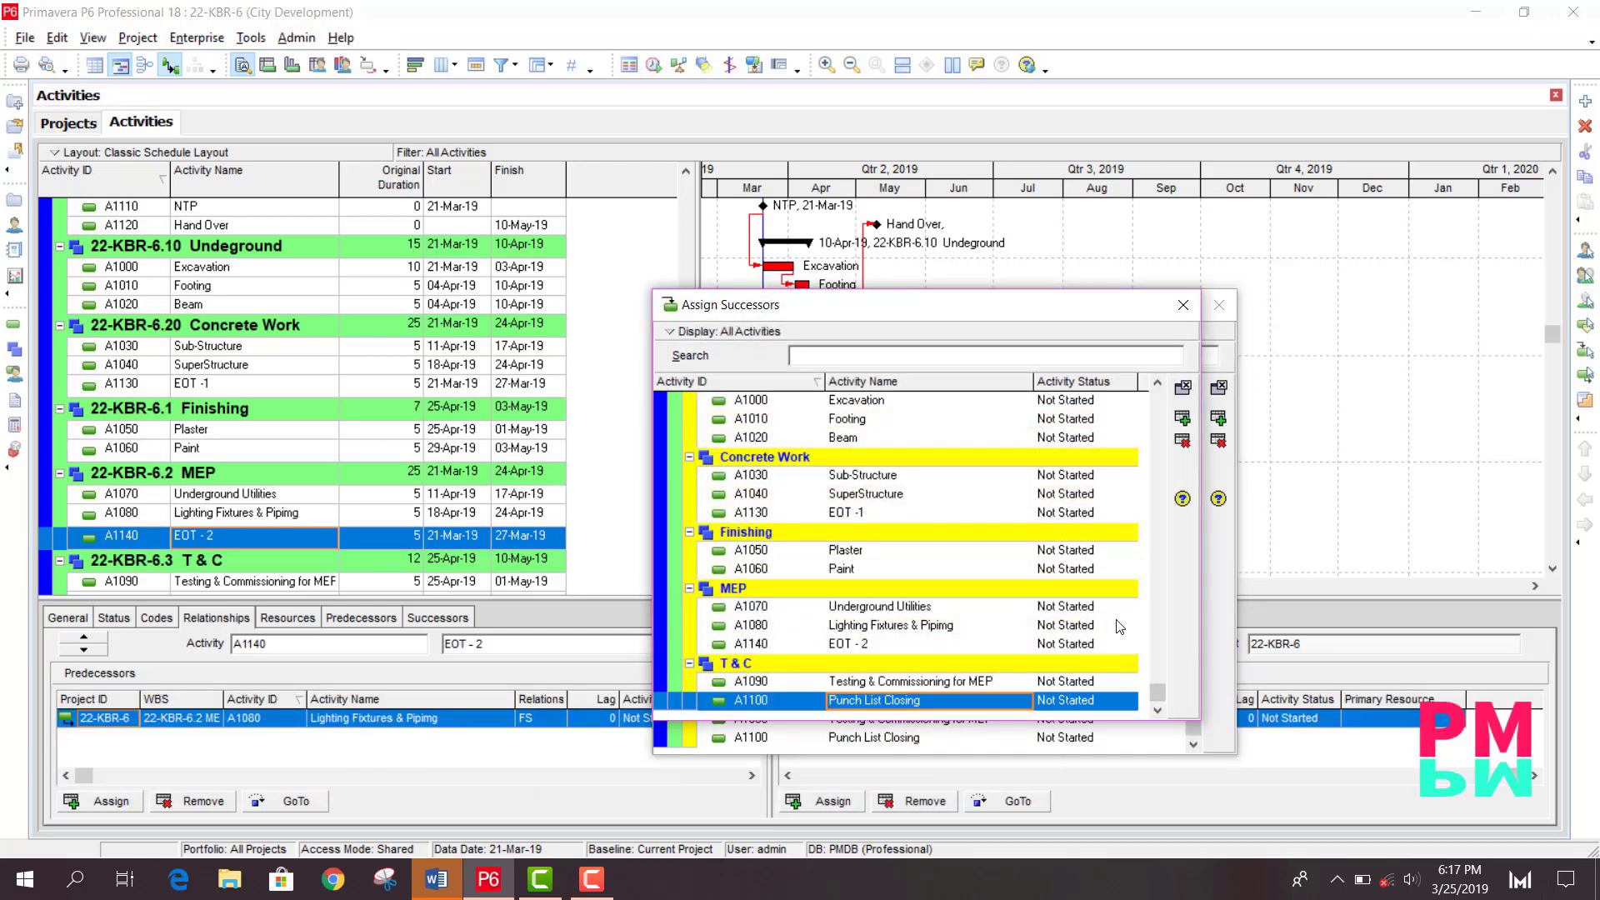
left_click(1181, 306)
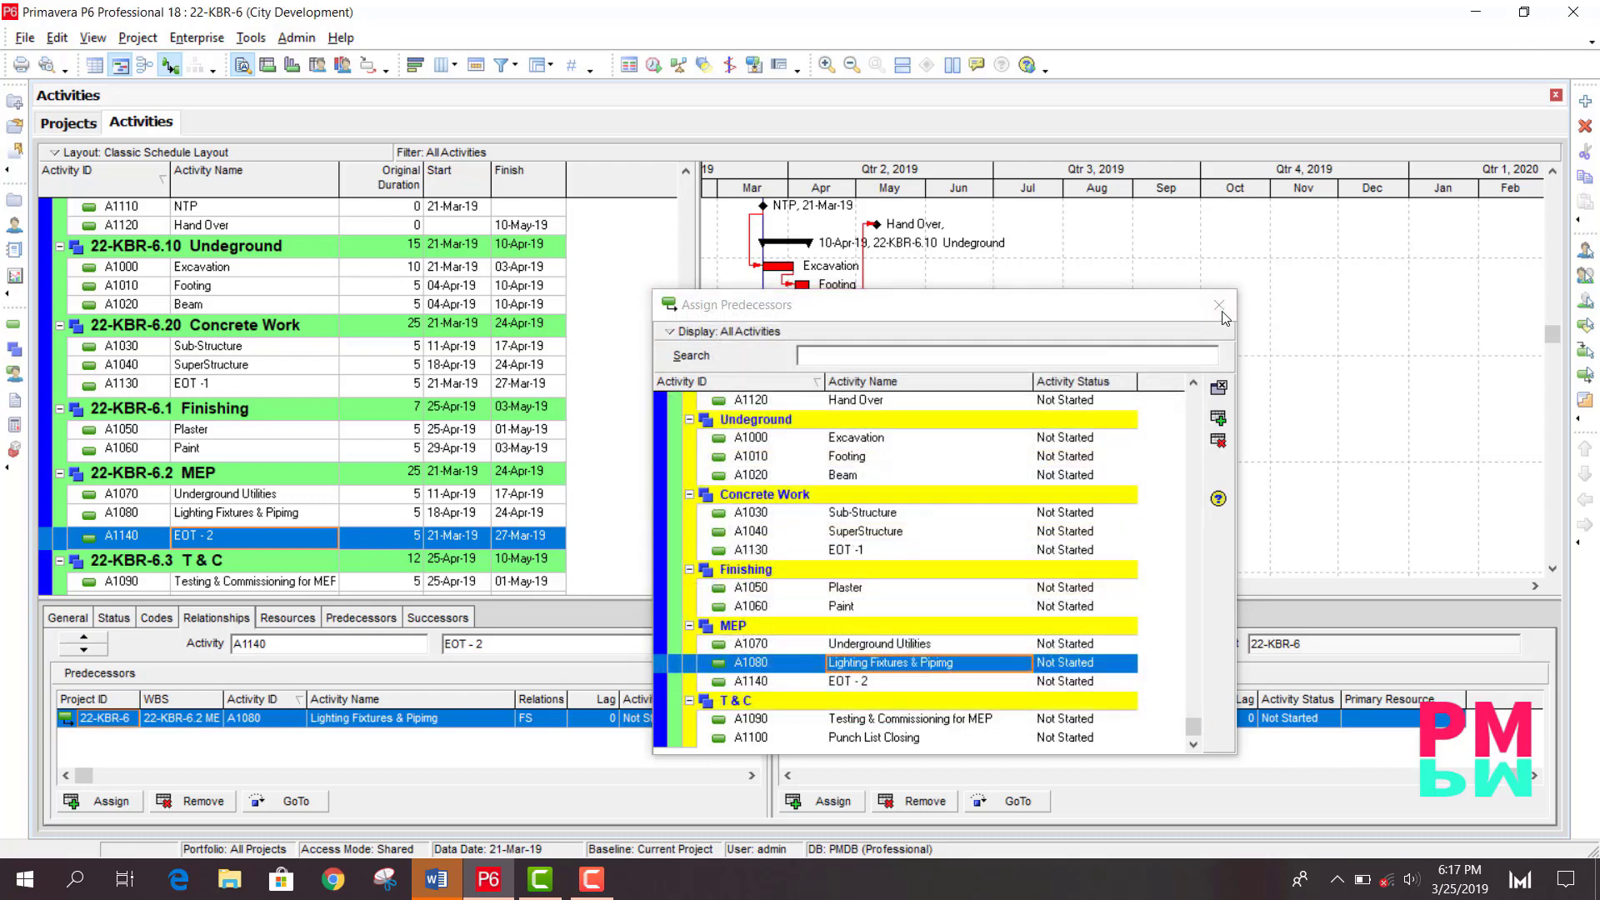
left_click(1219, 307)
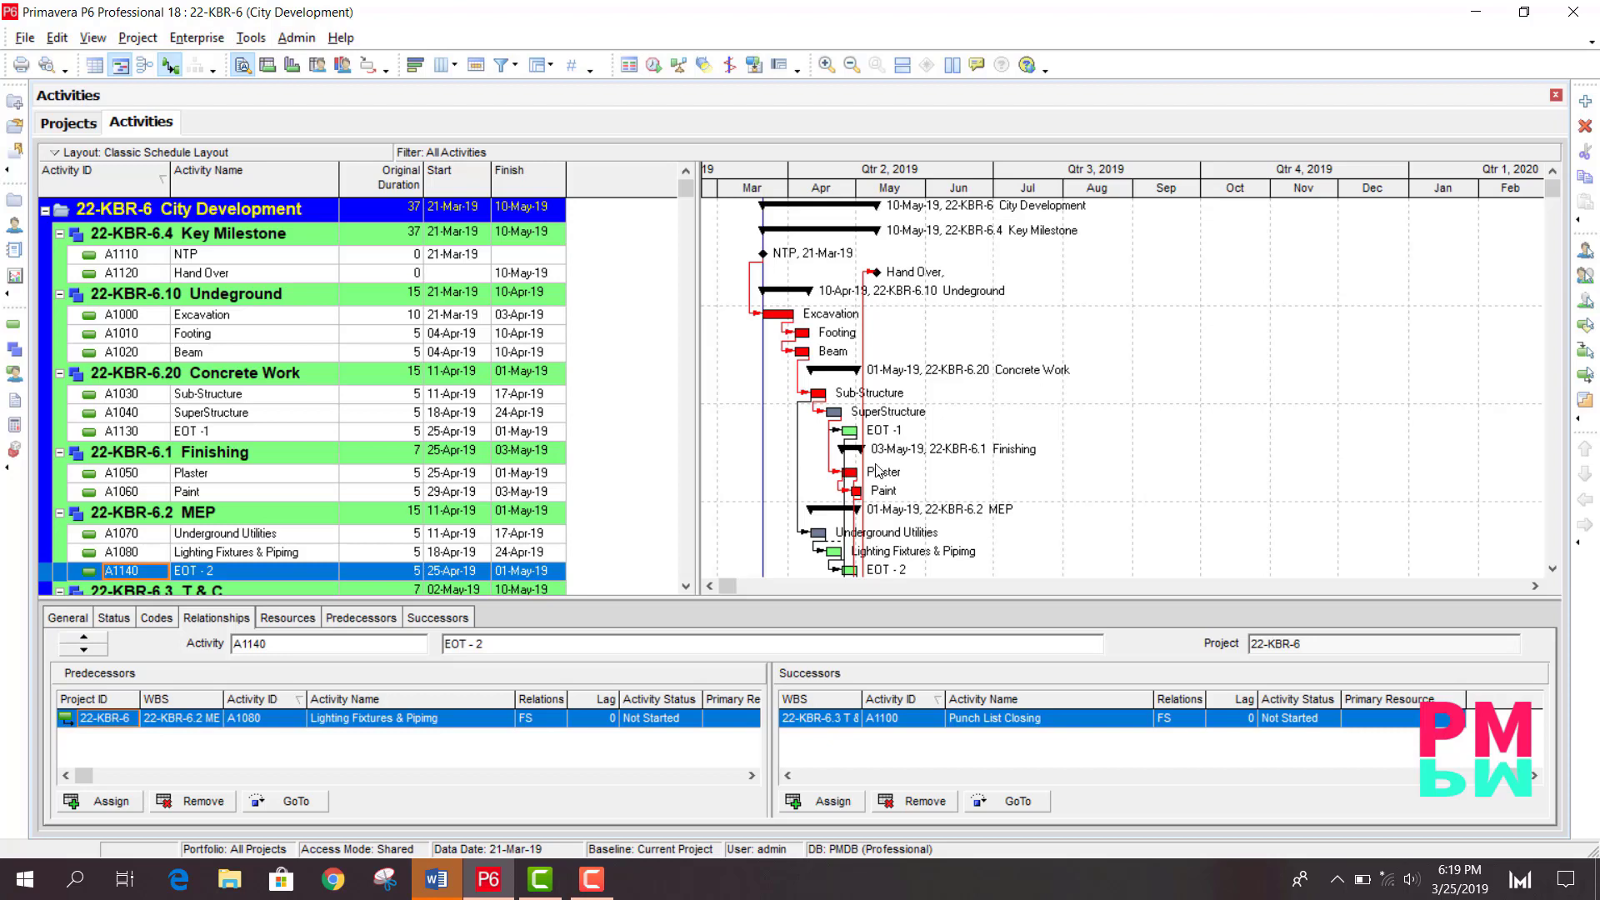
- Add a code value EOT with description Events to the project's Out Source activity code
left_click(197, 40)
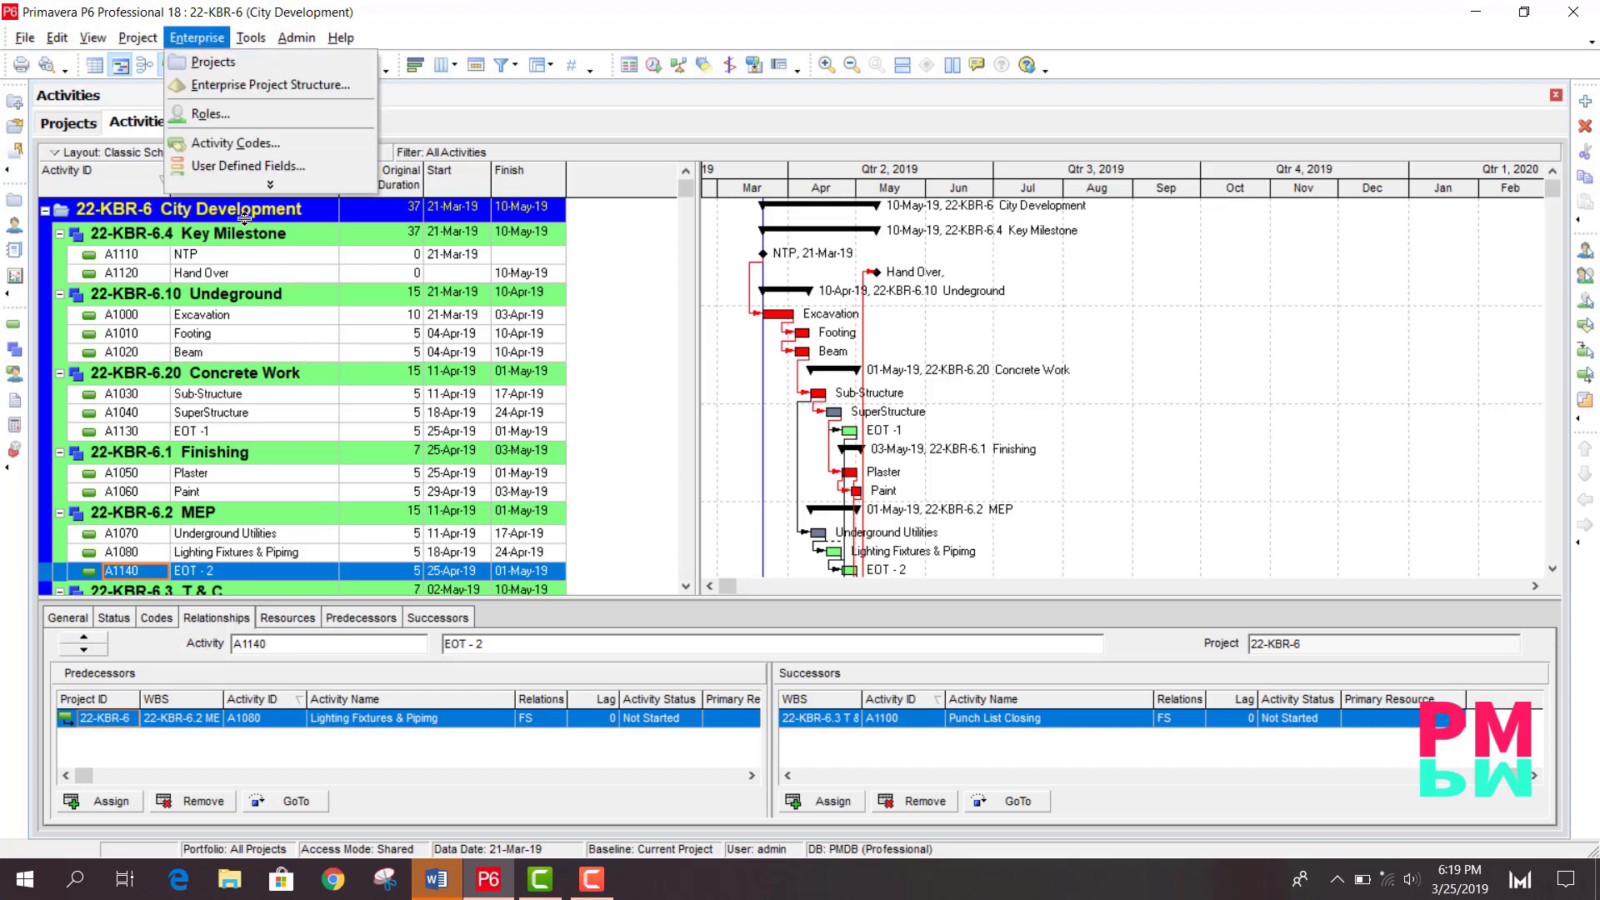
left_click(225, 143)
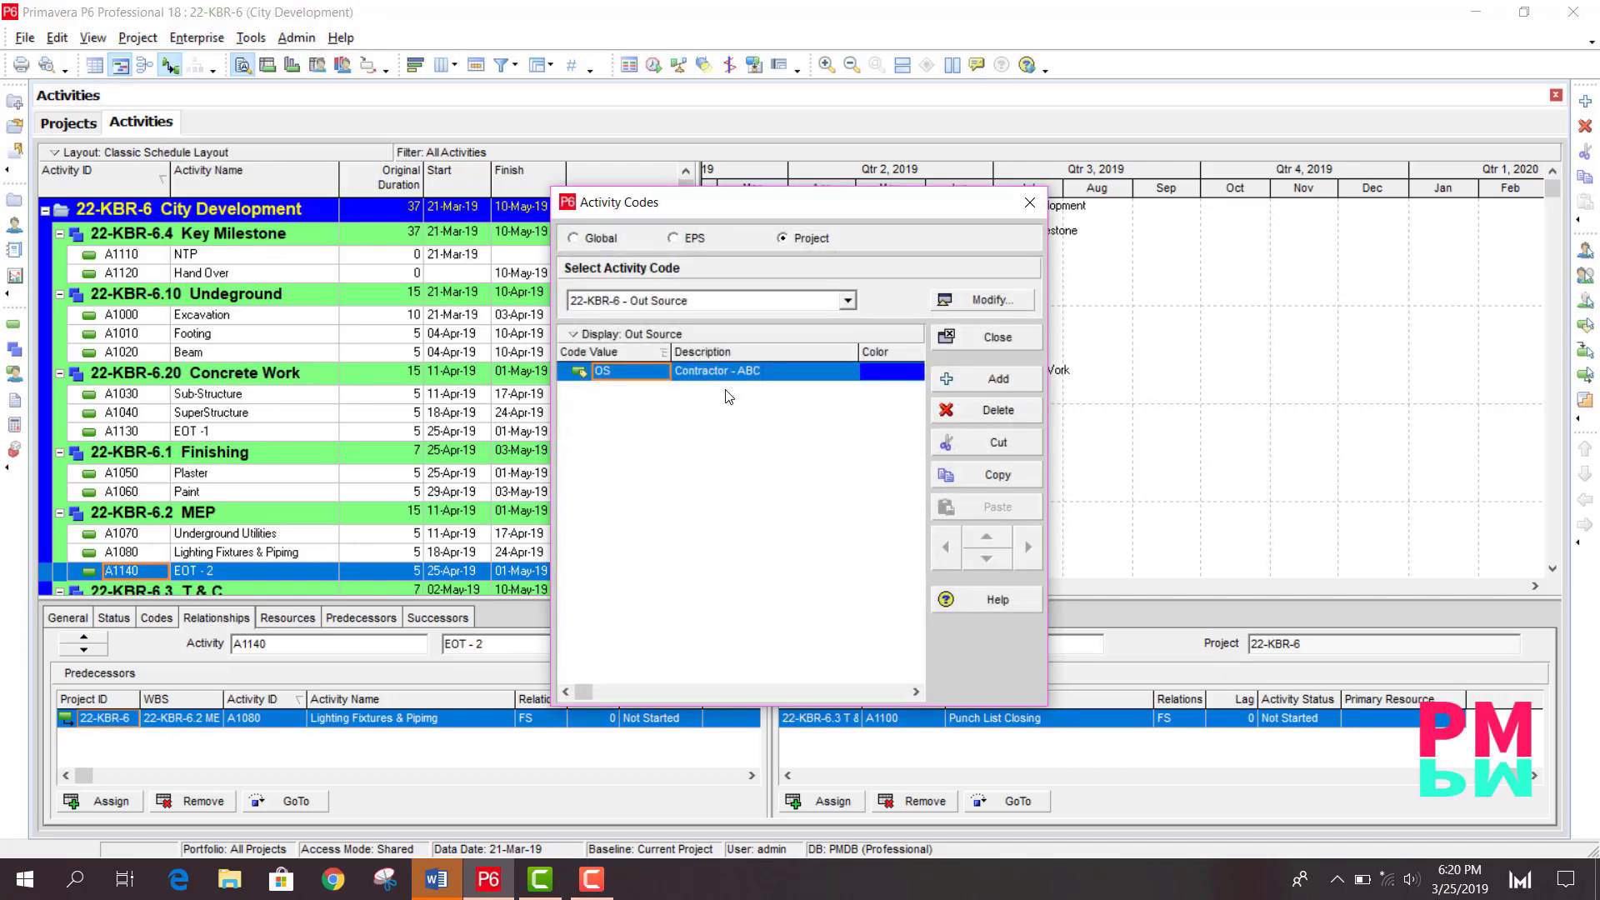
left_click(993, 382)
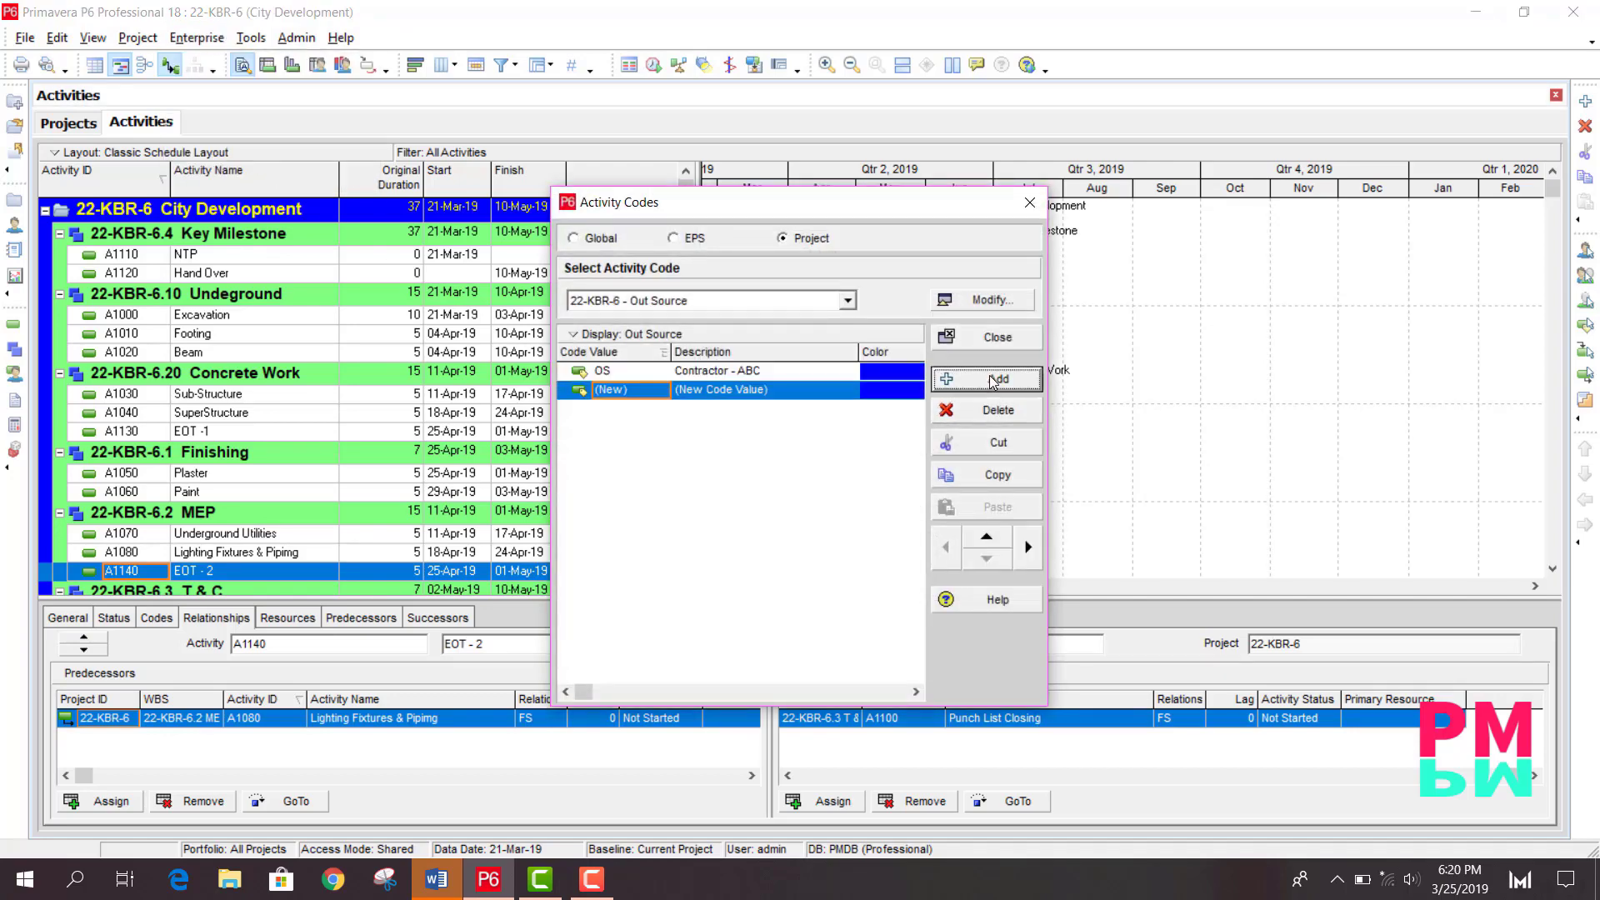
left_click(641, 396)
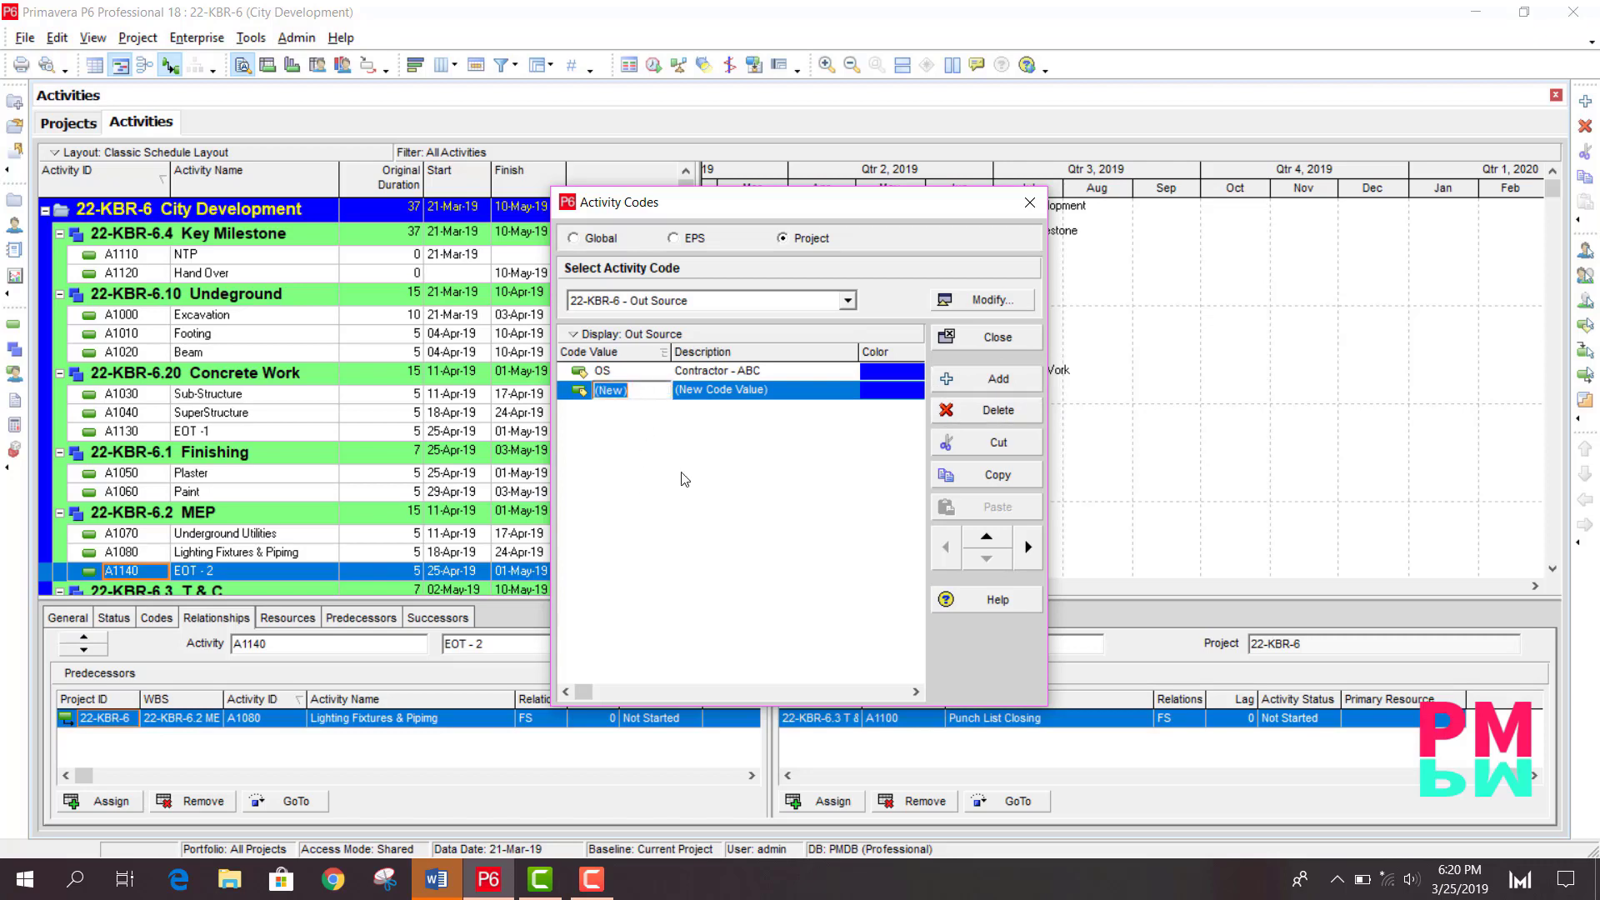
type("EOT")
key("Tab")
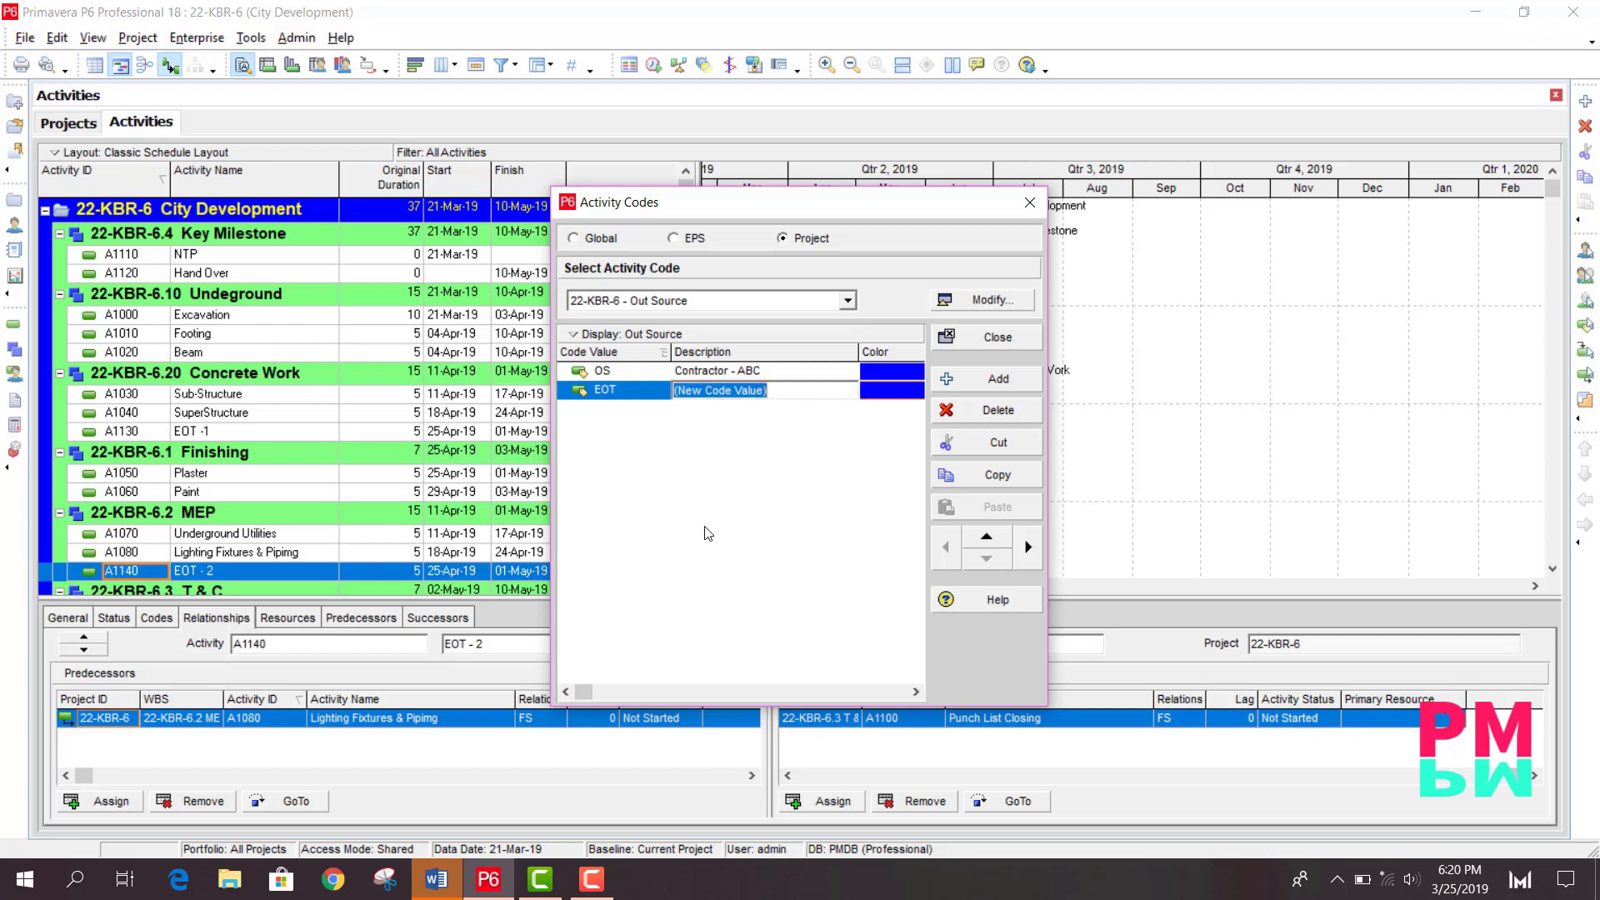
type("Events")
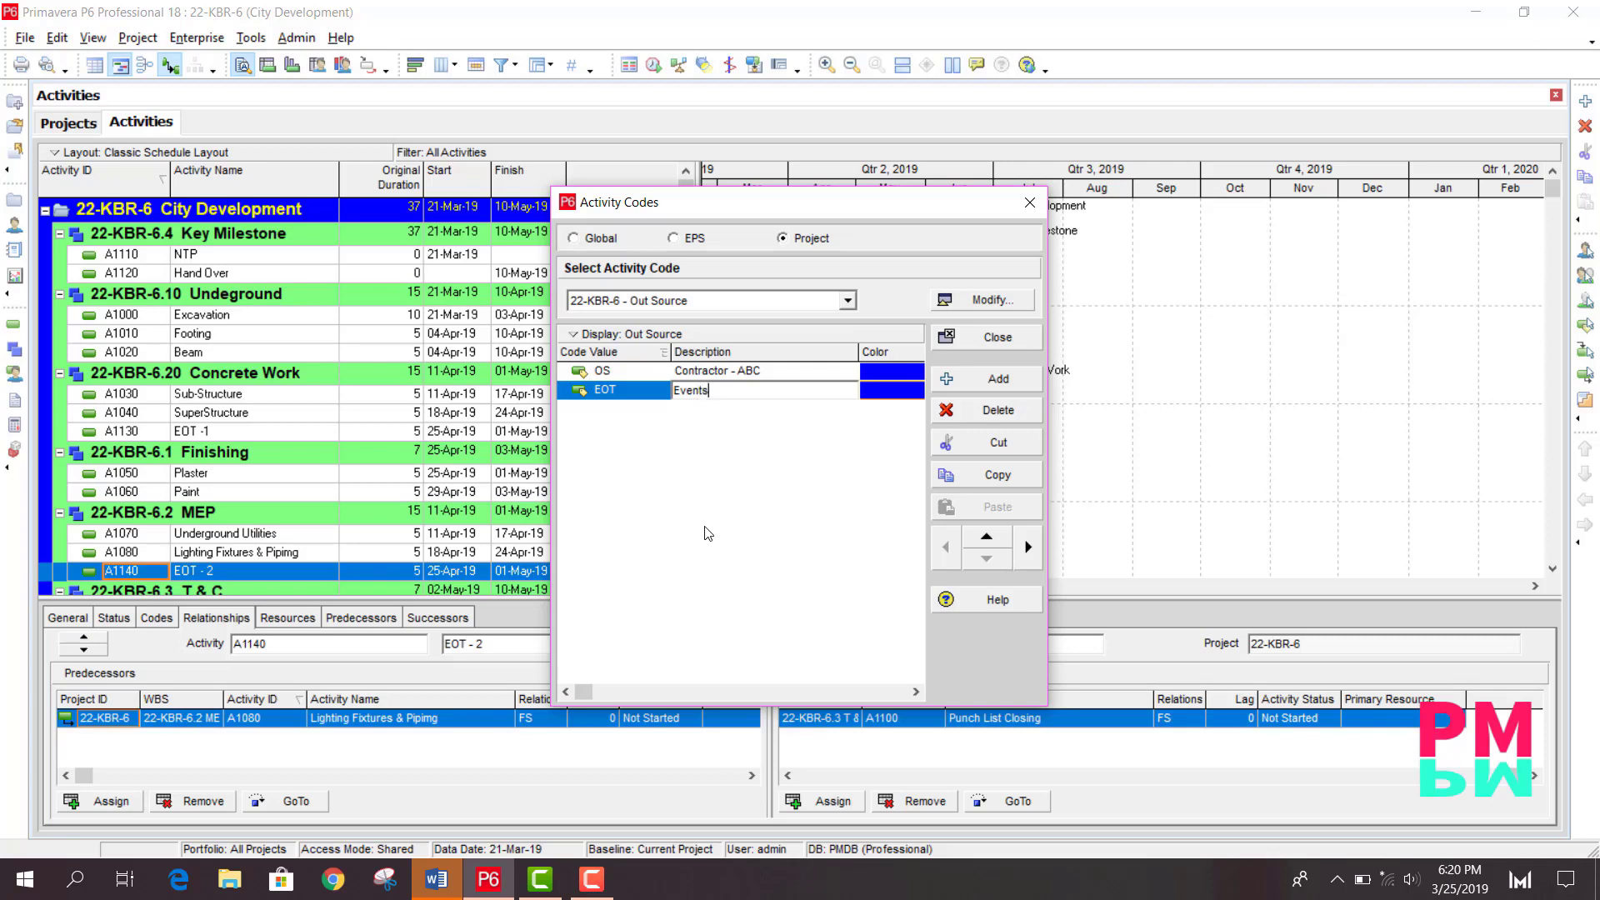
left_click(992, 345)
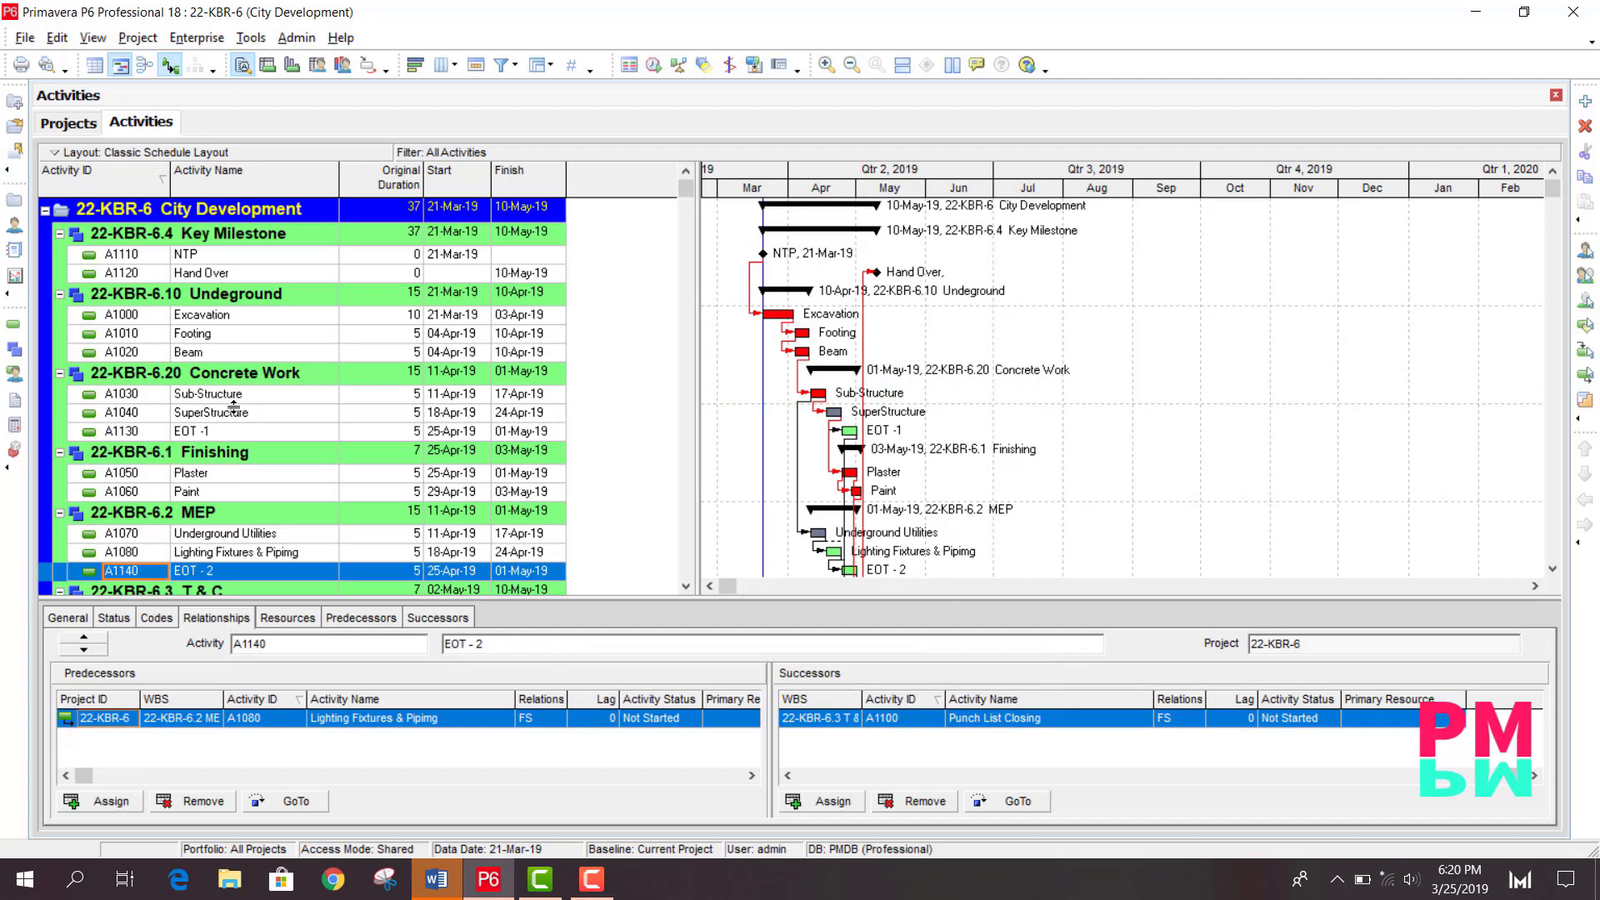
- Assign the Out Source code value EOT to activity EOT -1
left_click(213, 429)
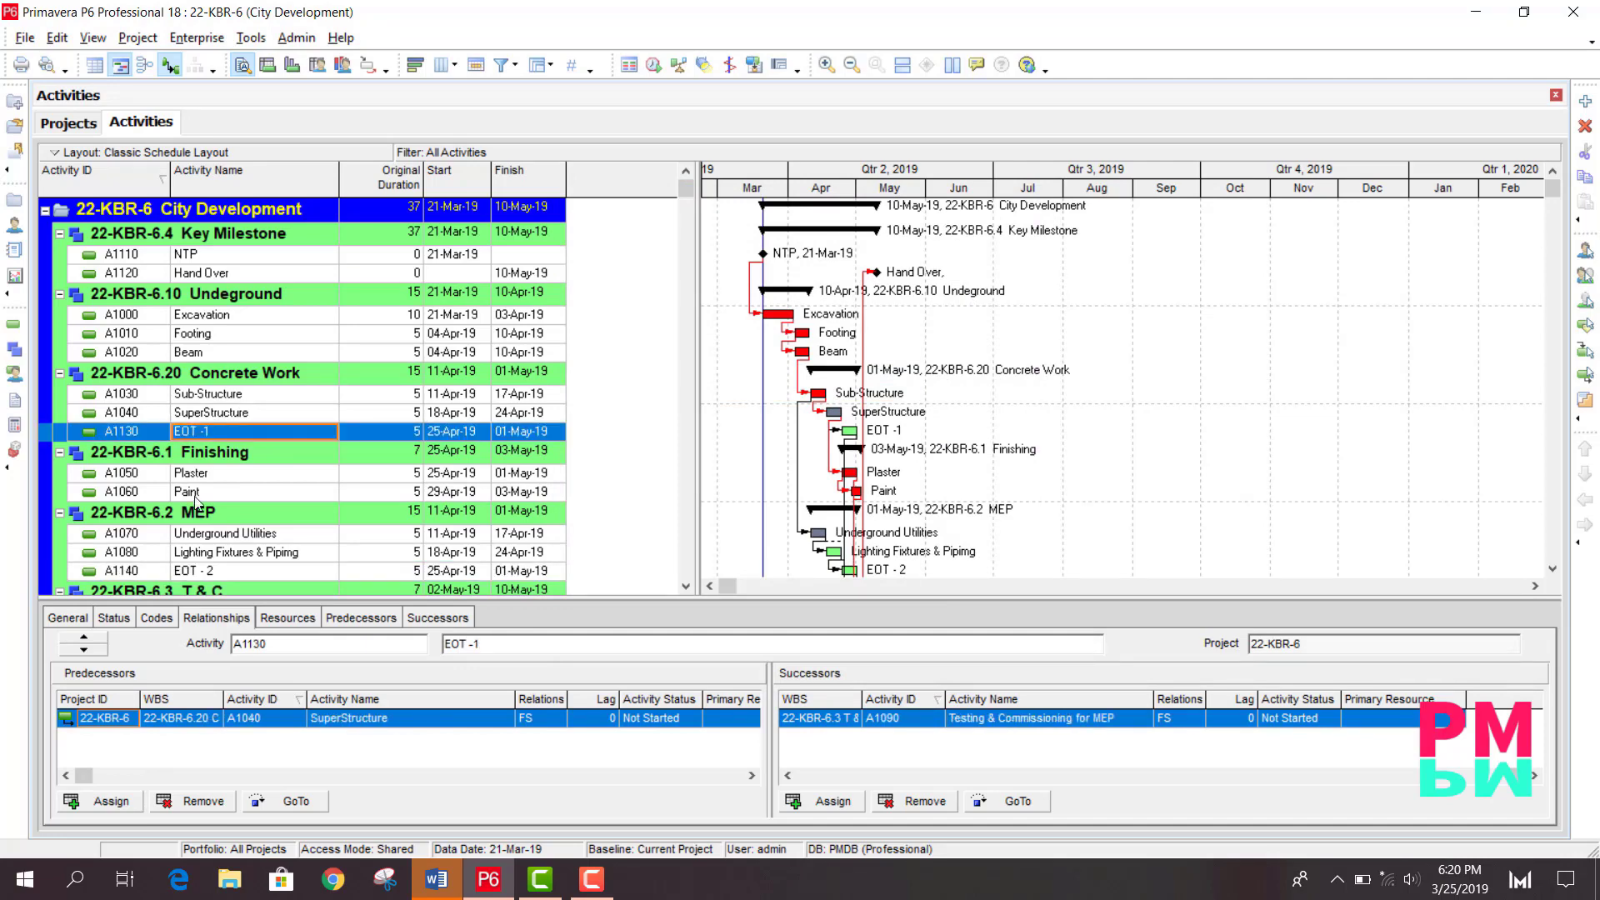
left_click(155, 617)
left_click(98, 808)
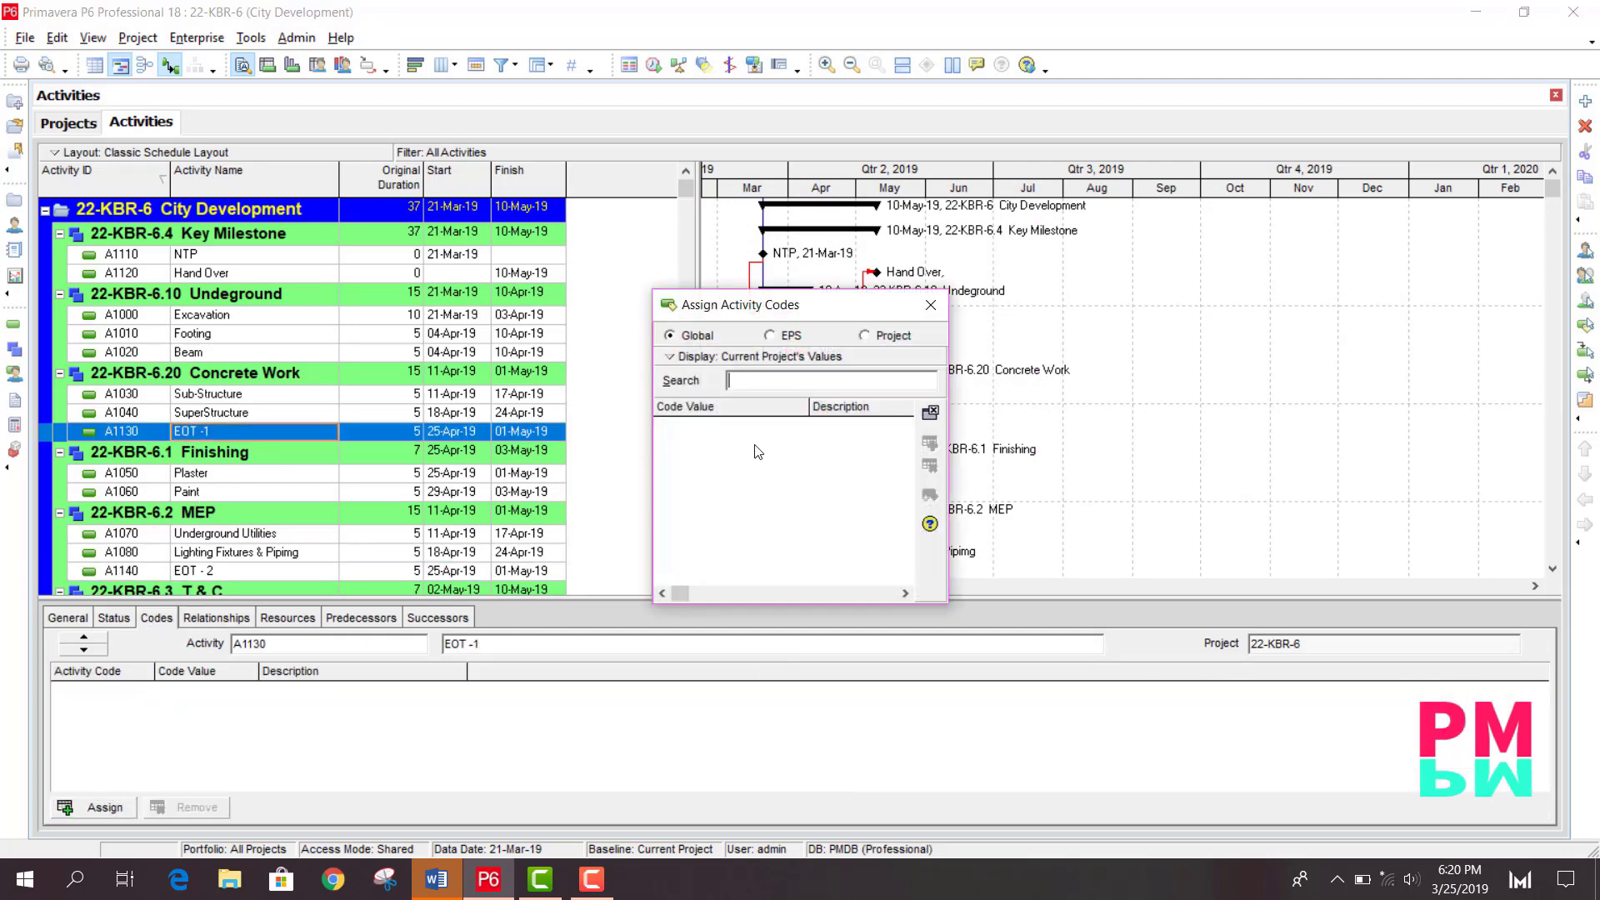
left_click(865, 336)
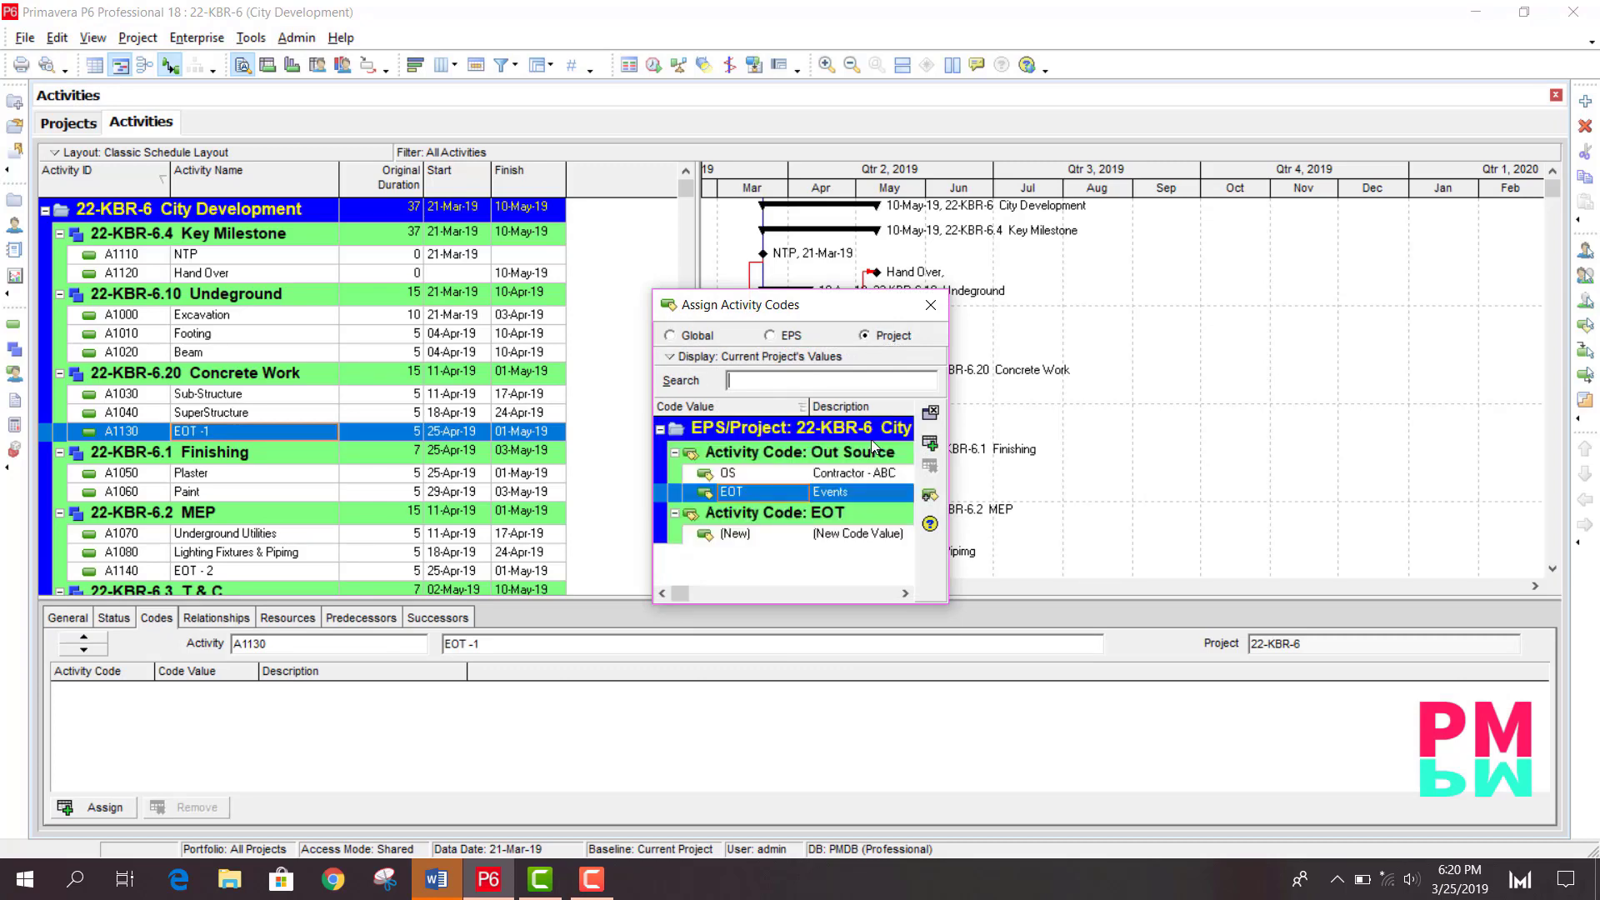
double_click(806, 498)
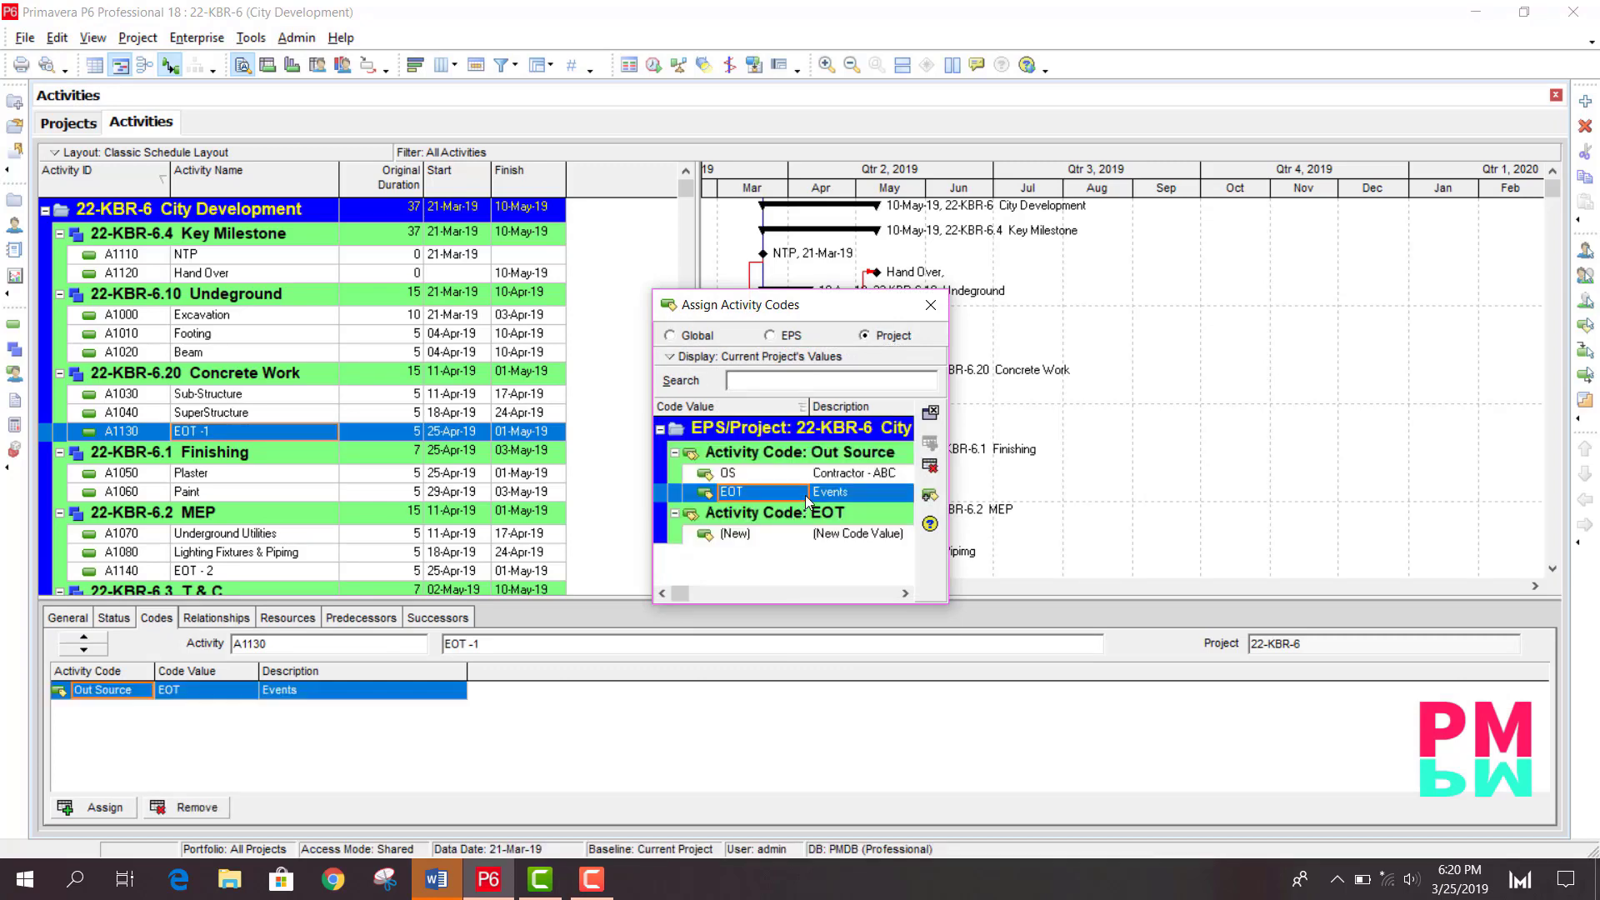
left_click(930, 307)
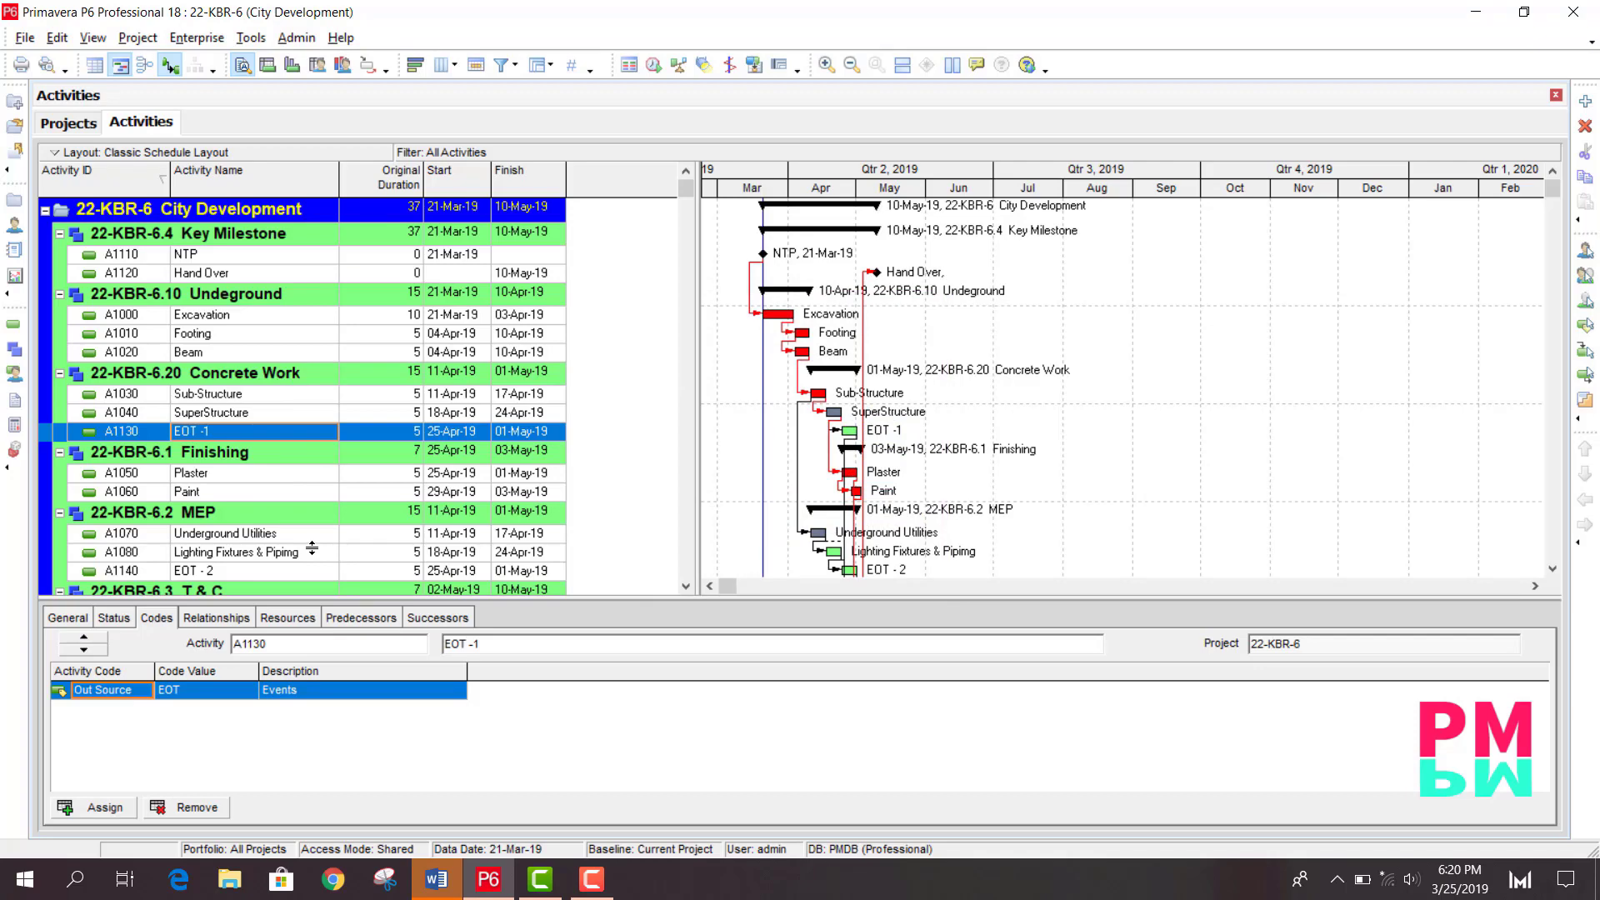
- Assign the Out Source code value EOT to activity EOT - 2
left_click(231, 572)
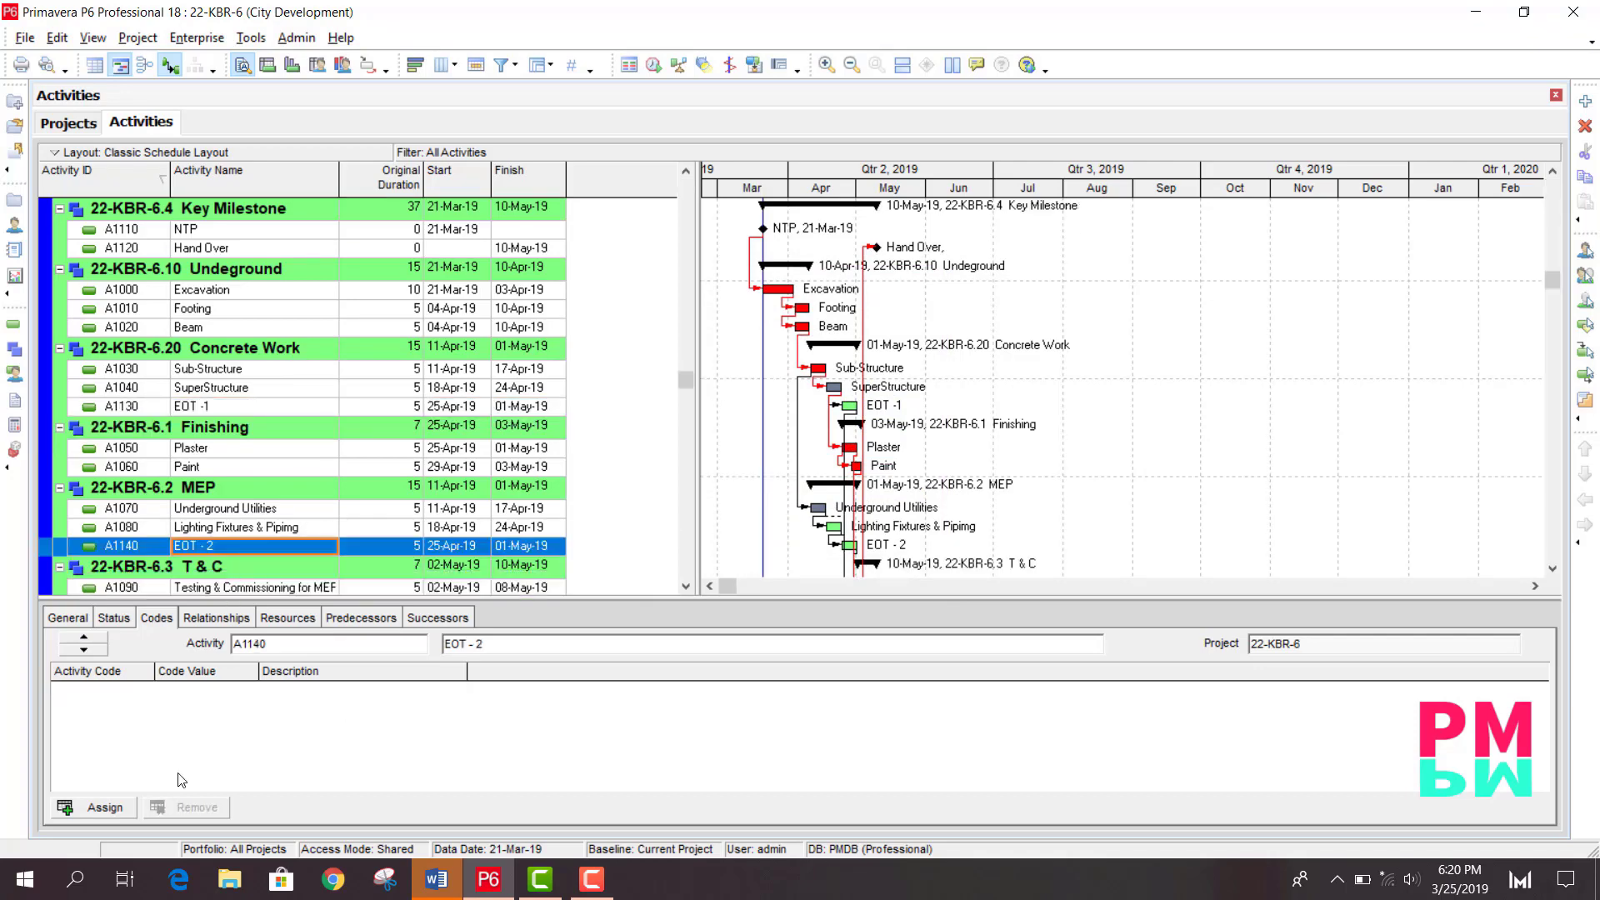
left_click(91, 806)
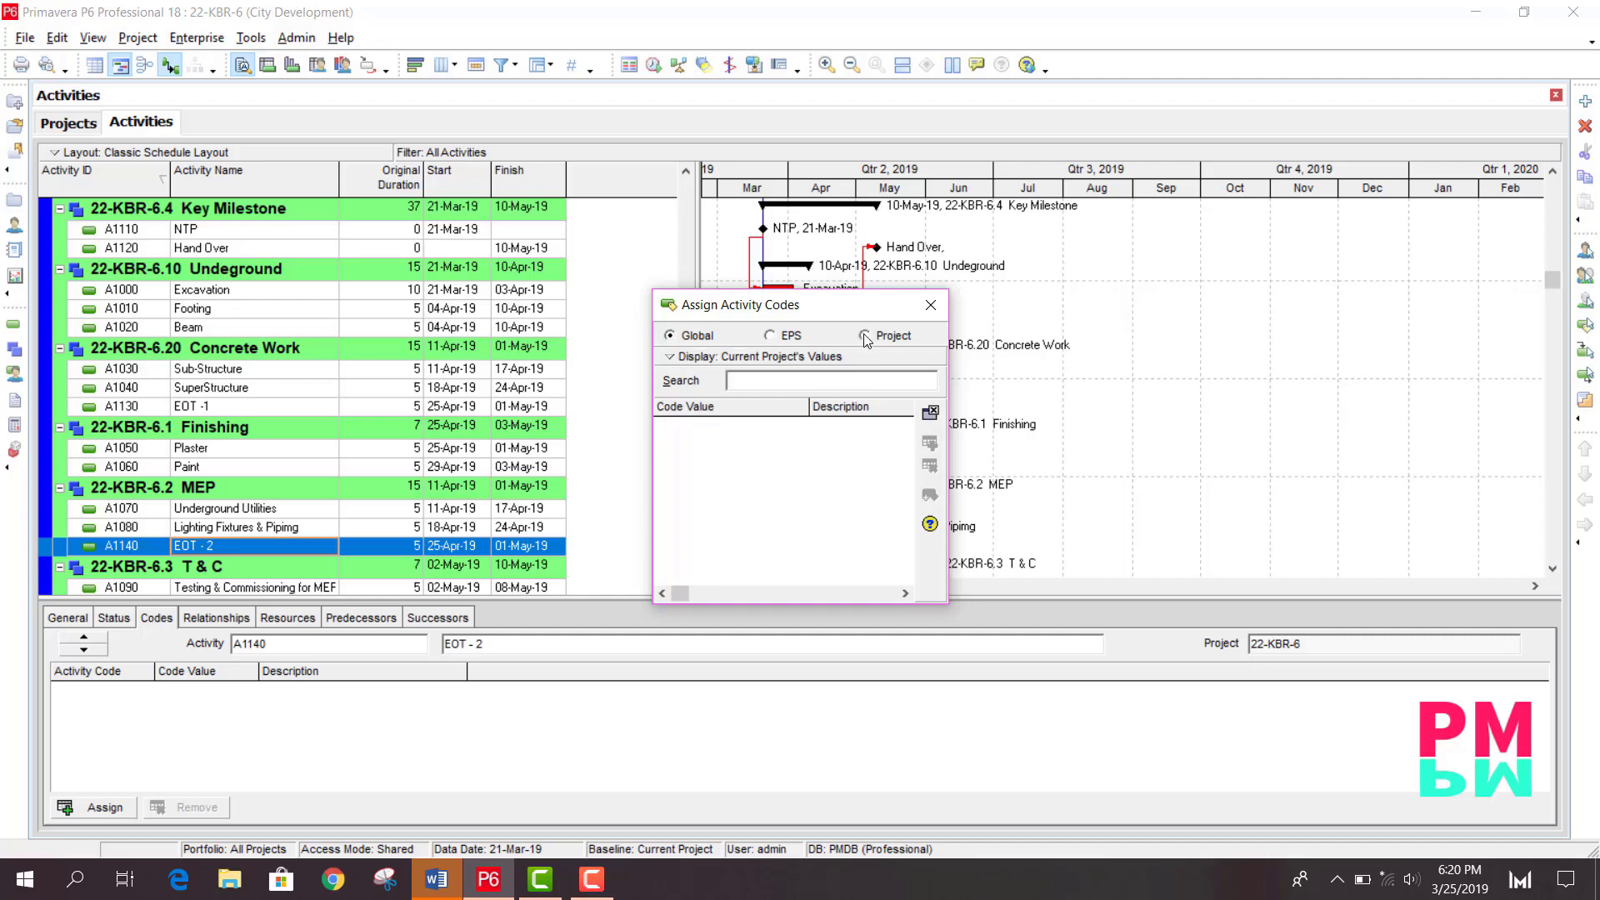
left_click(865, 336)
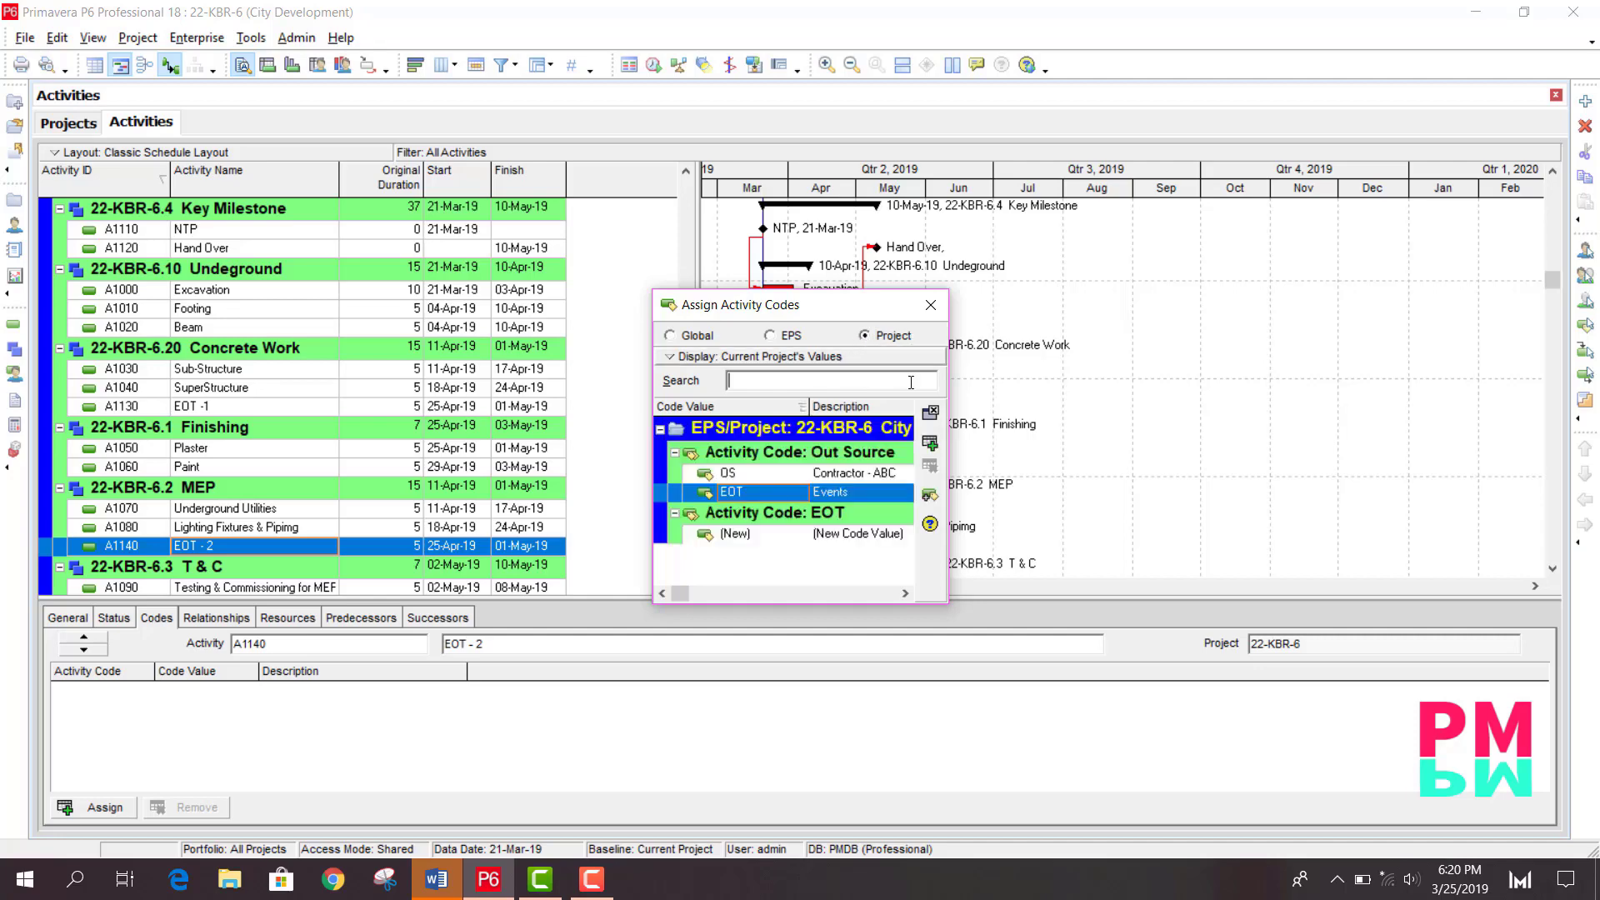
double_click(771, 492)
left_click(931, 305)
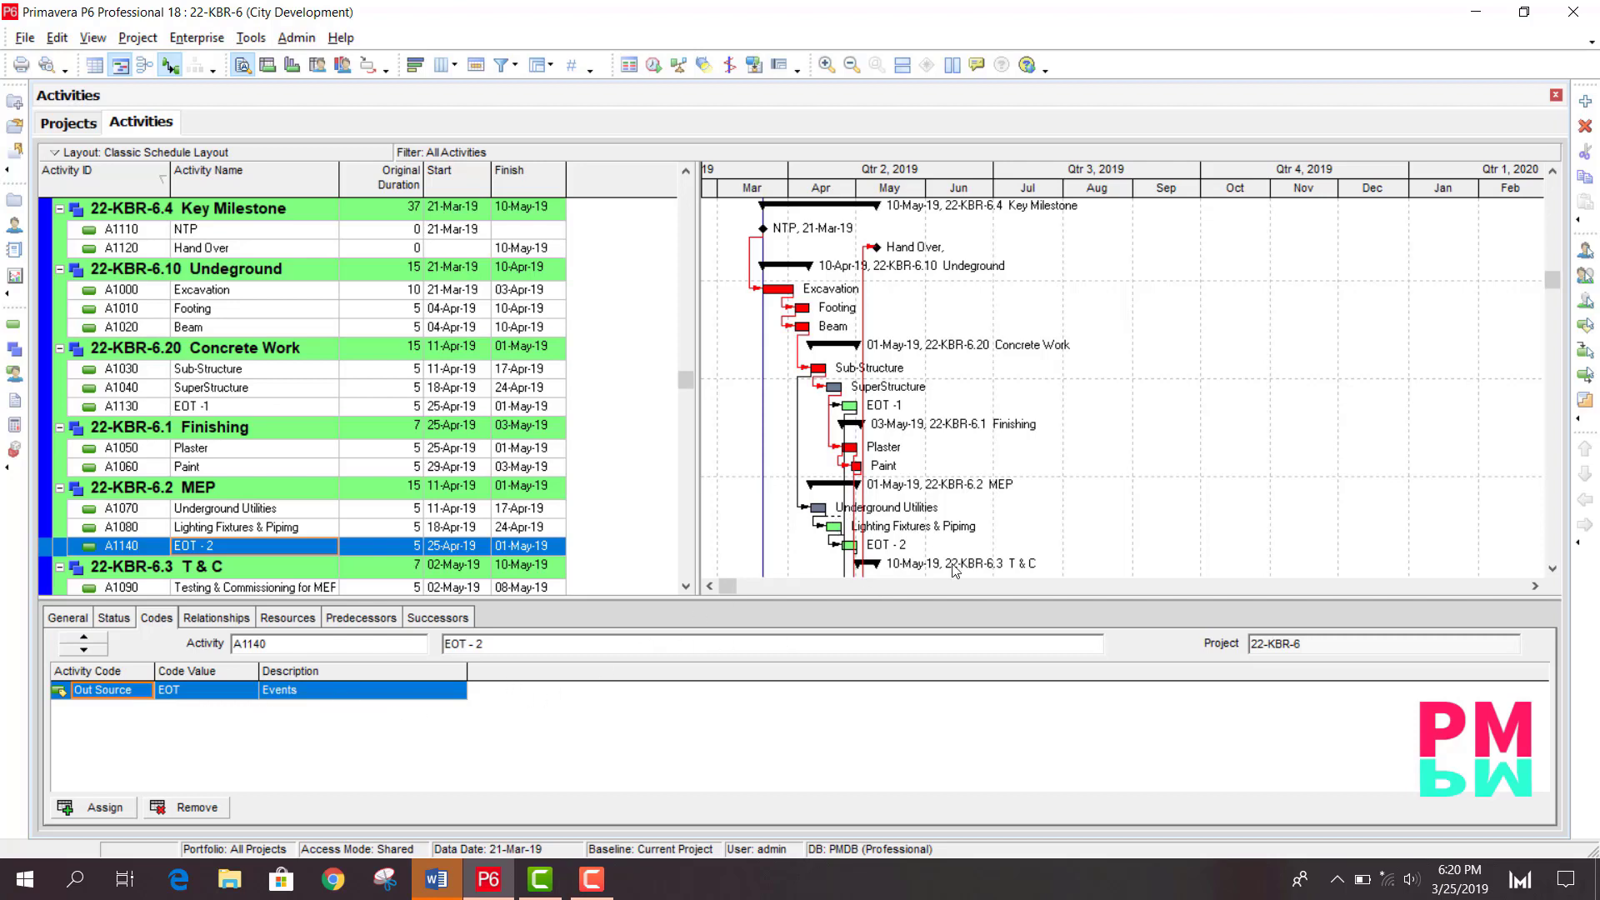
- Add a new Gantt bar named EOT and set its color to white
right_click(1109, 394)
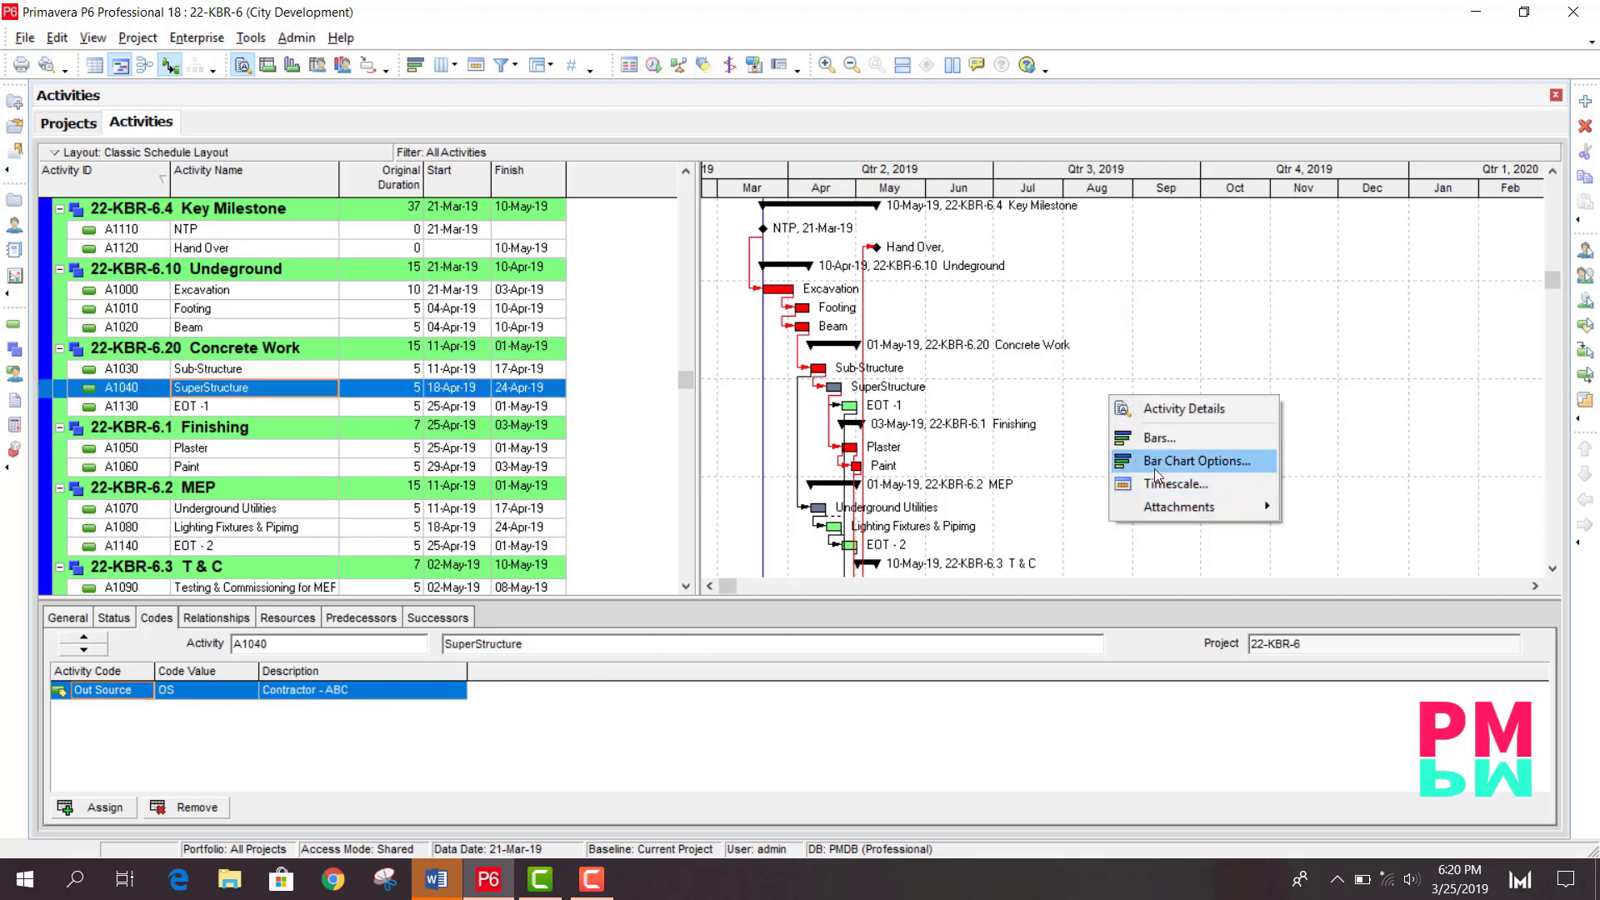
left_click(1138, 442)
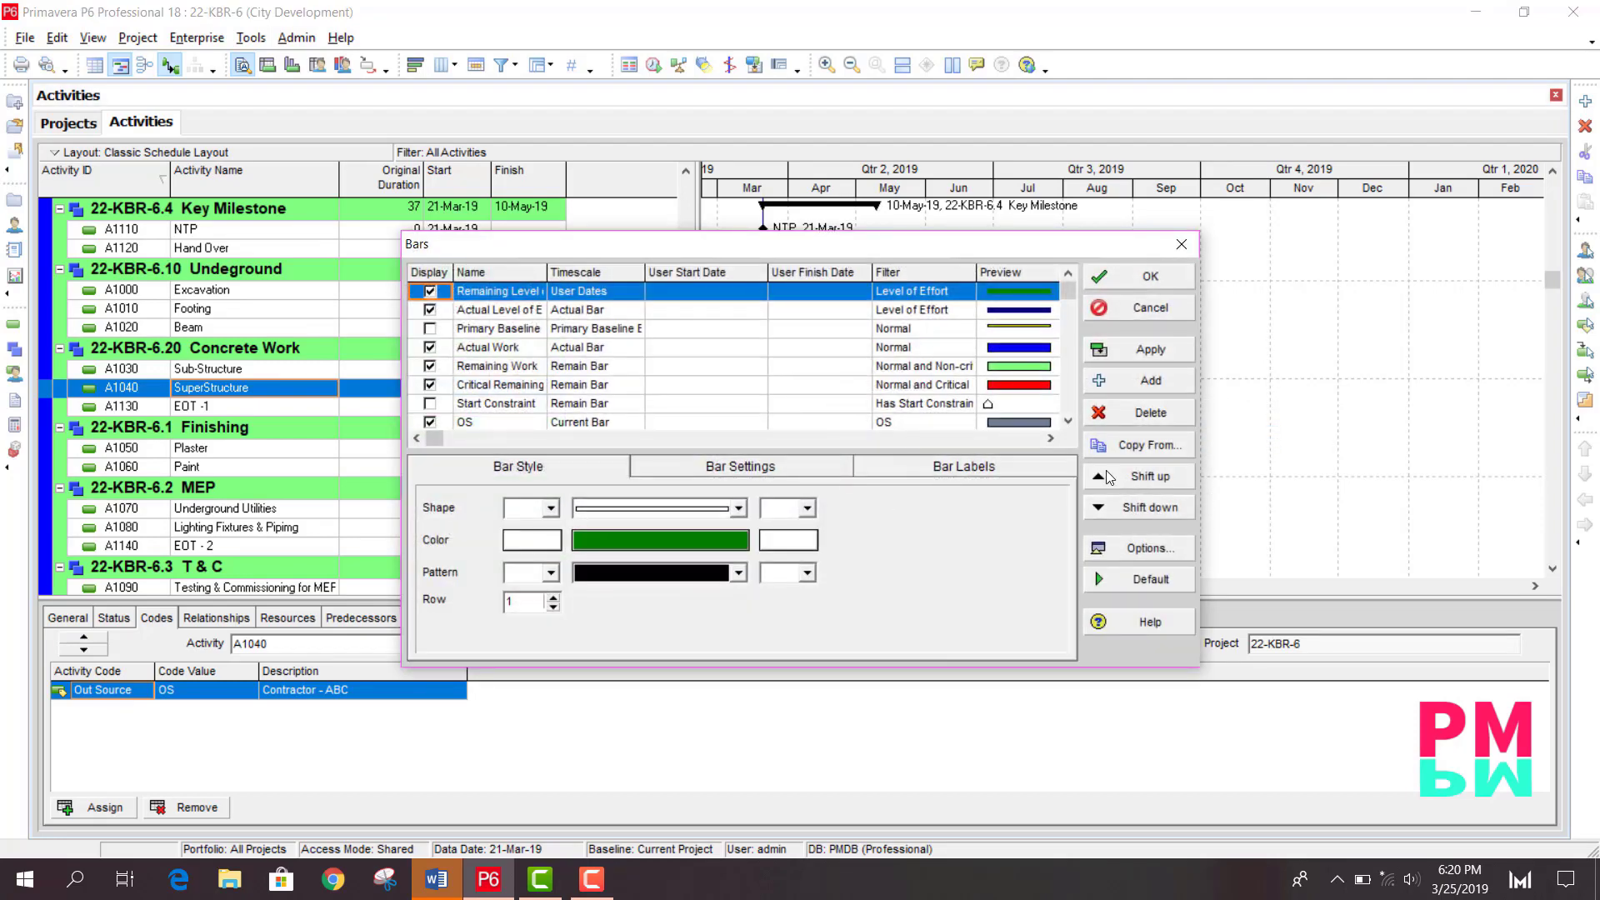
left_click(1148, 381)
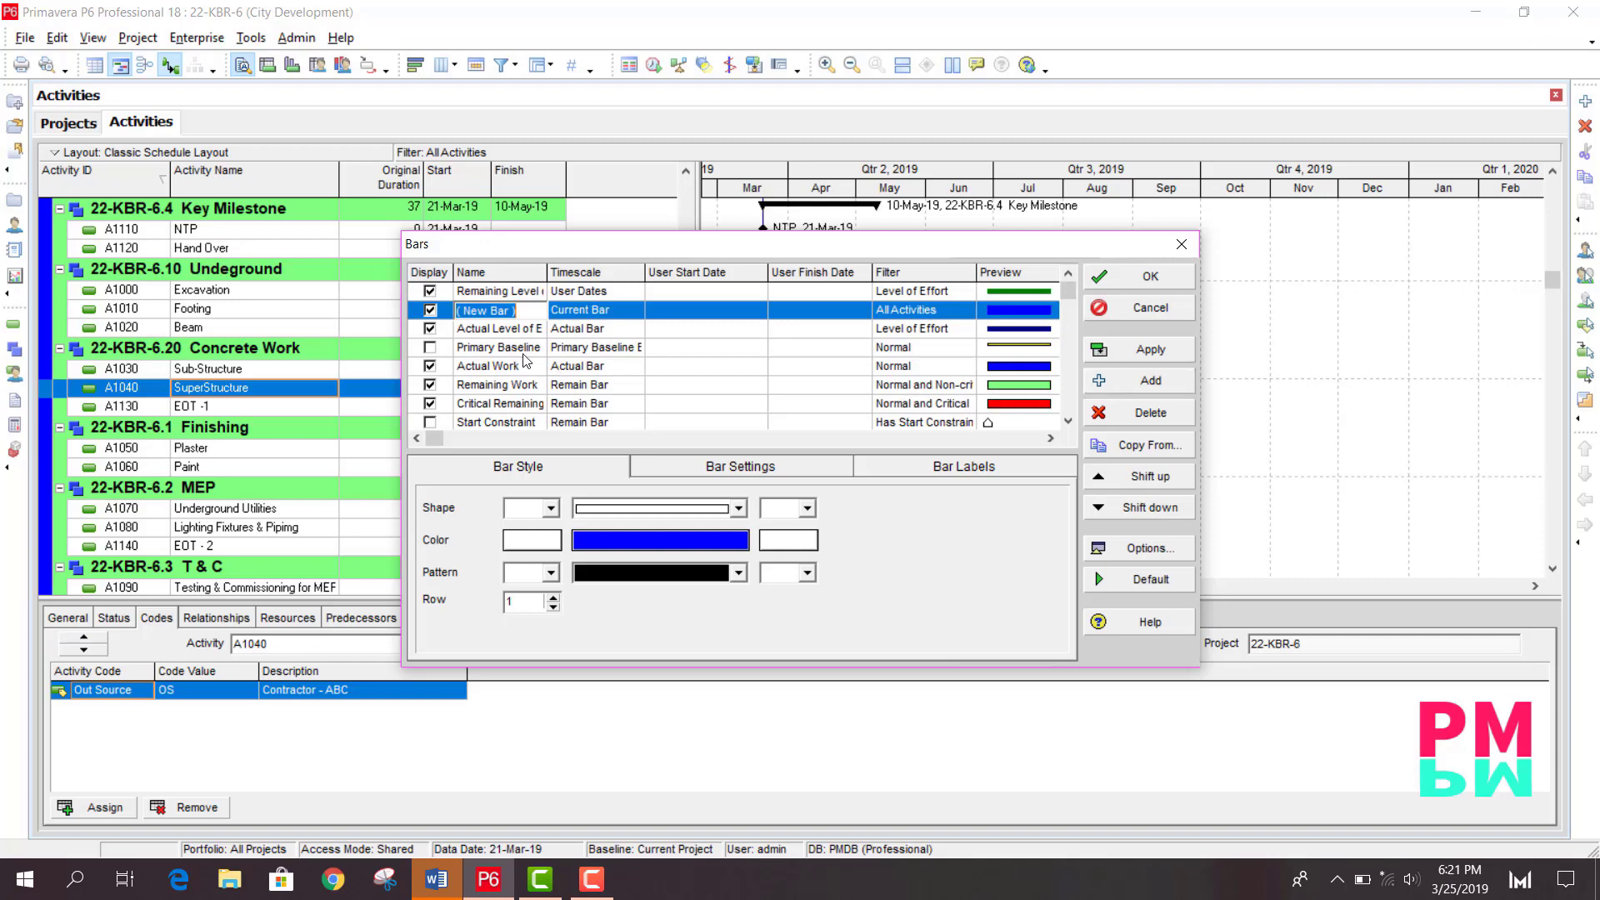
type("EOT")
left_click(1009, 314)
left_click(666, 548)
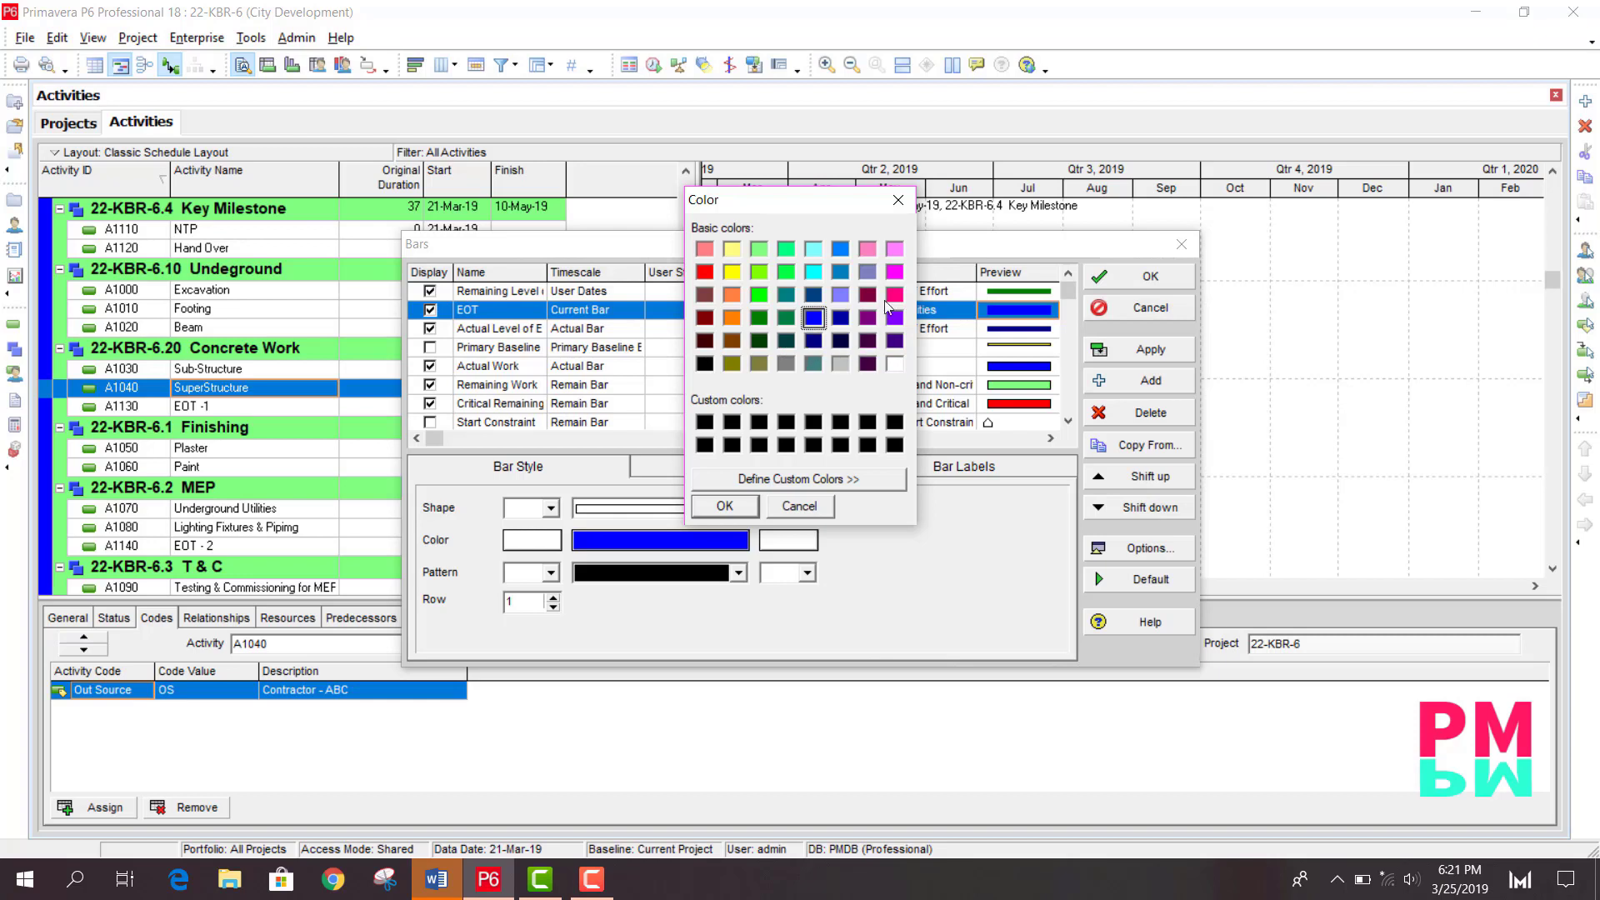
left_click(894, 364)
left_click(742, 509)
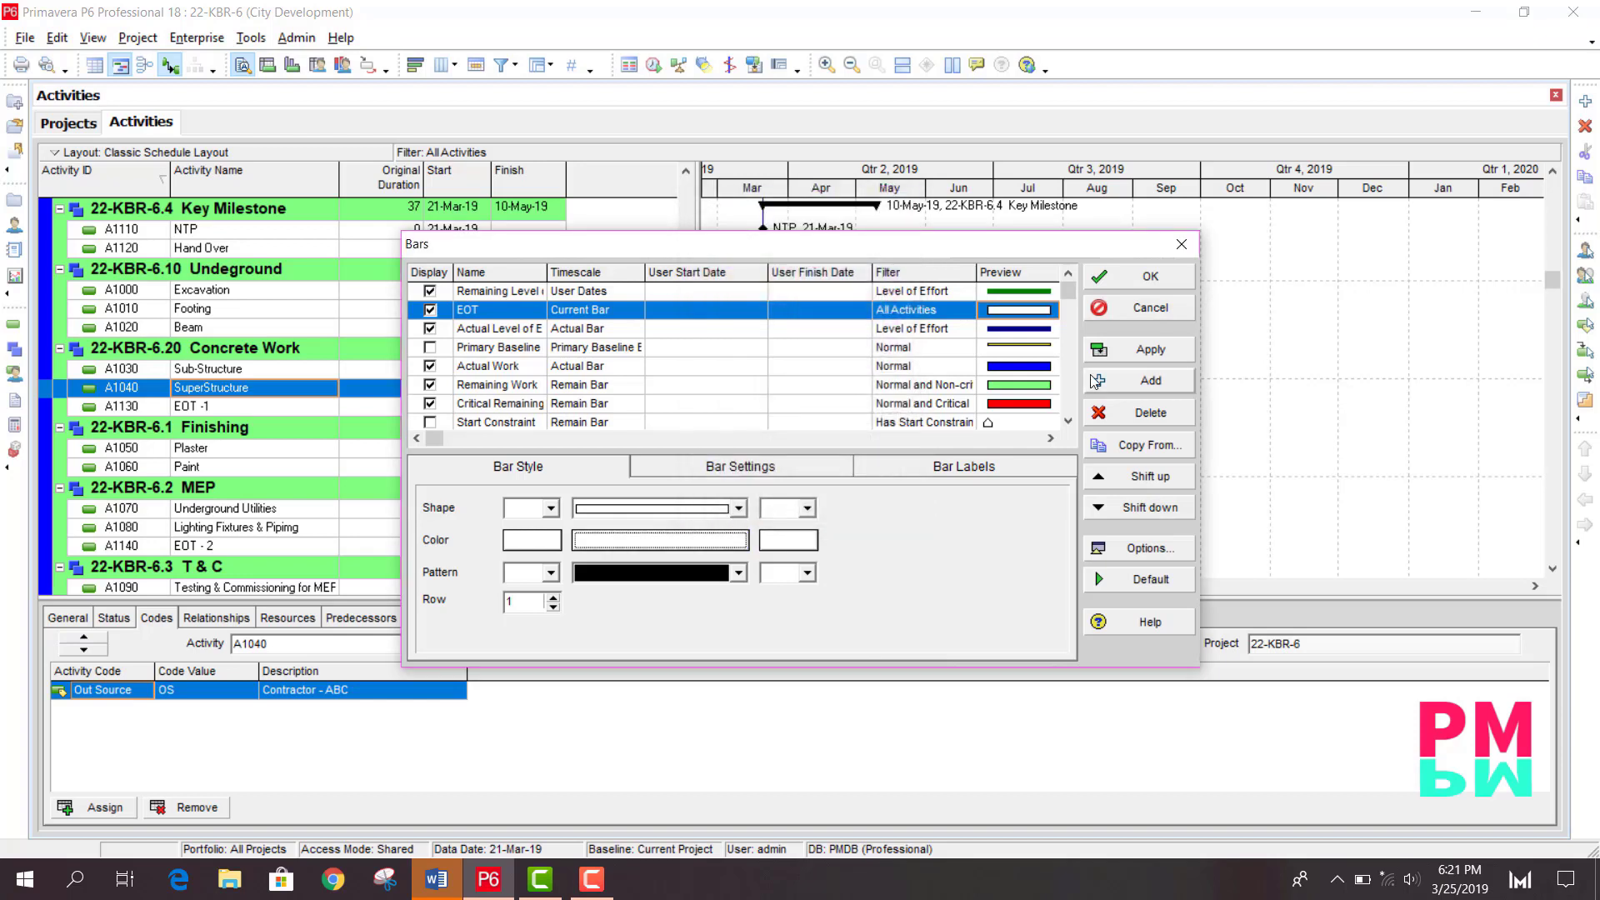
- Move the EOT bar down to the bottom of the bar list
left_click(1157, 509)
left_click(1157, 509)
left_click(1157, 508)
left_click(1157, 509)
left_click(1157, 509)
left_click(1157, 508)
left_click(1157, 509)
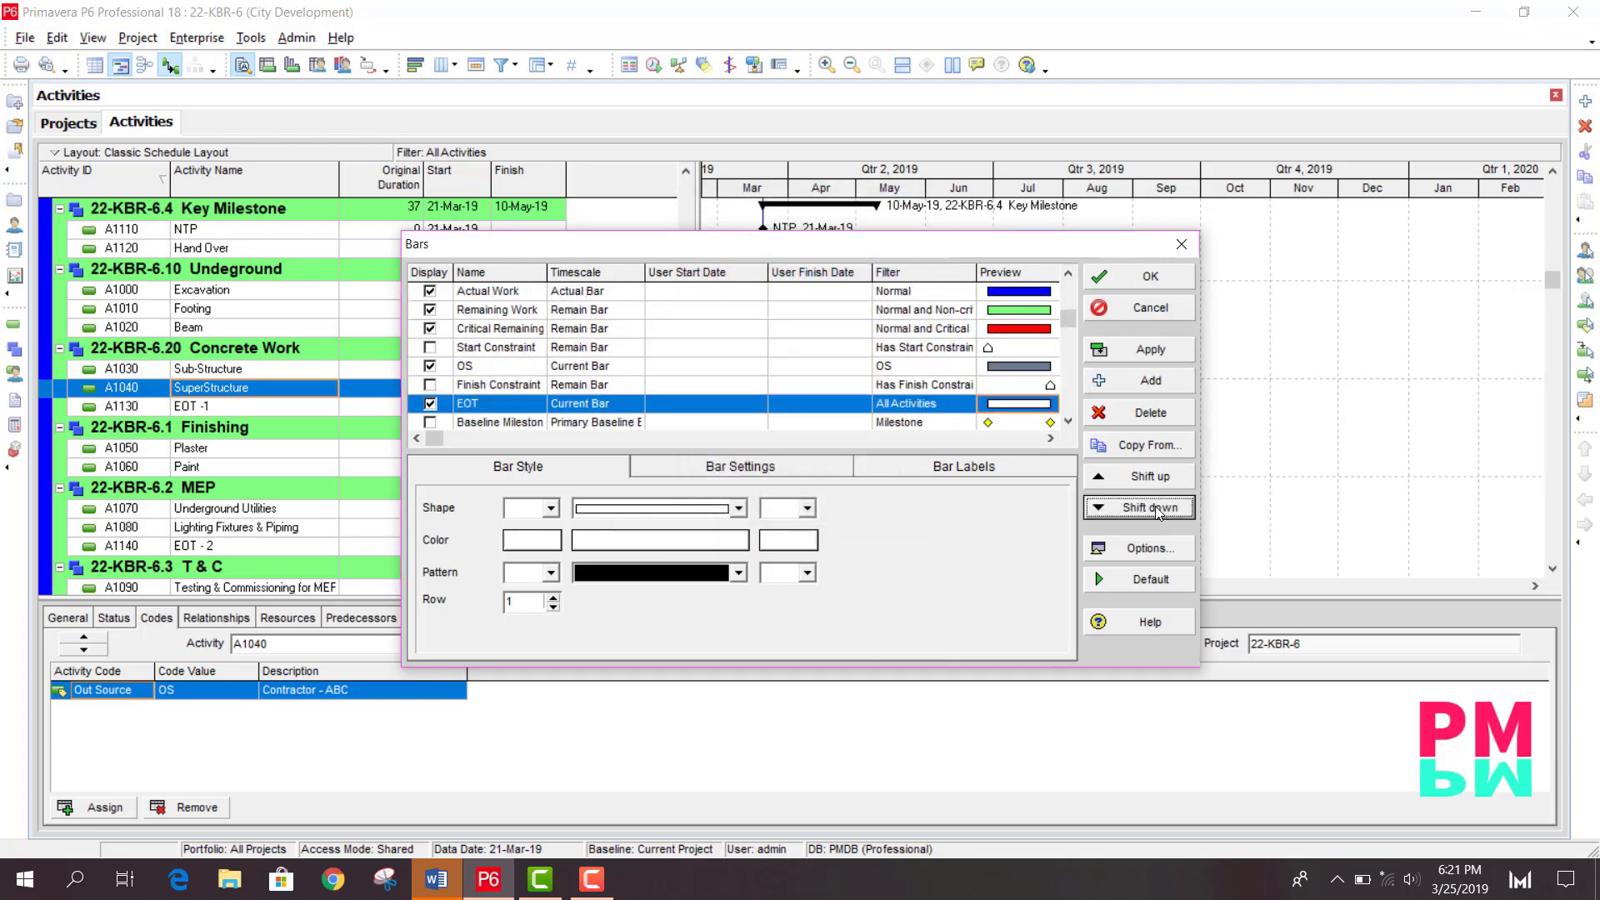
left_click(1157, 508)
left_click(1157, 508)
left_click(1157, 508)
left_click(1158, 508)
left_click(1157, 509)
left_click(1157, 509)
left_click(1158, 508)
left_click(1157, 508)
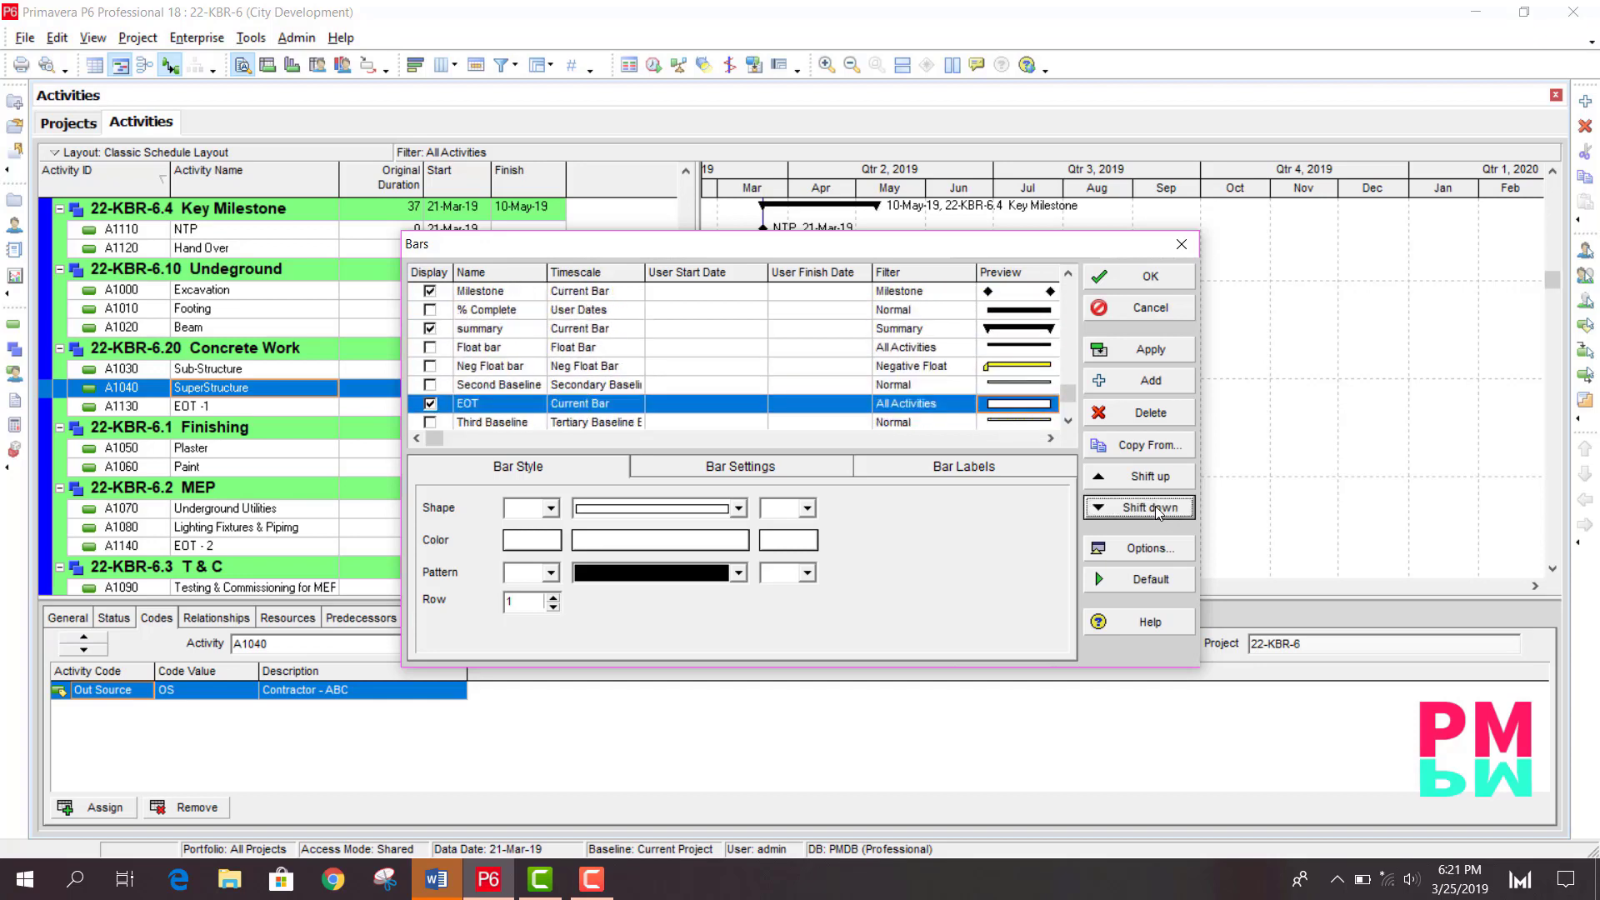
left_click(1157, 508)
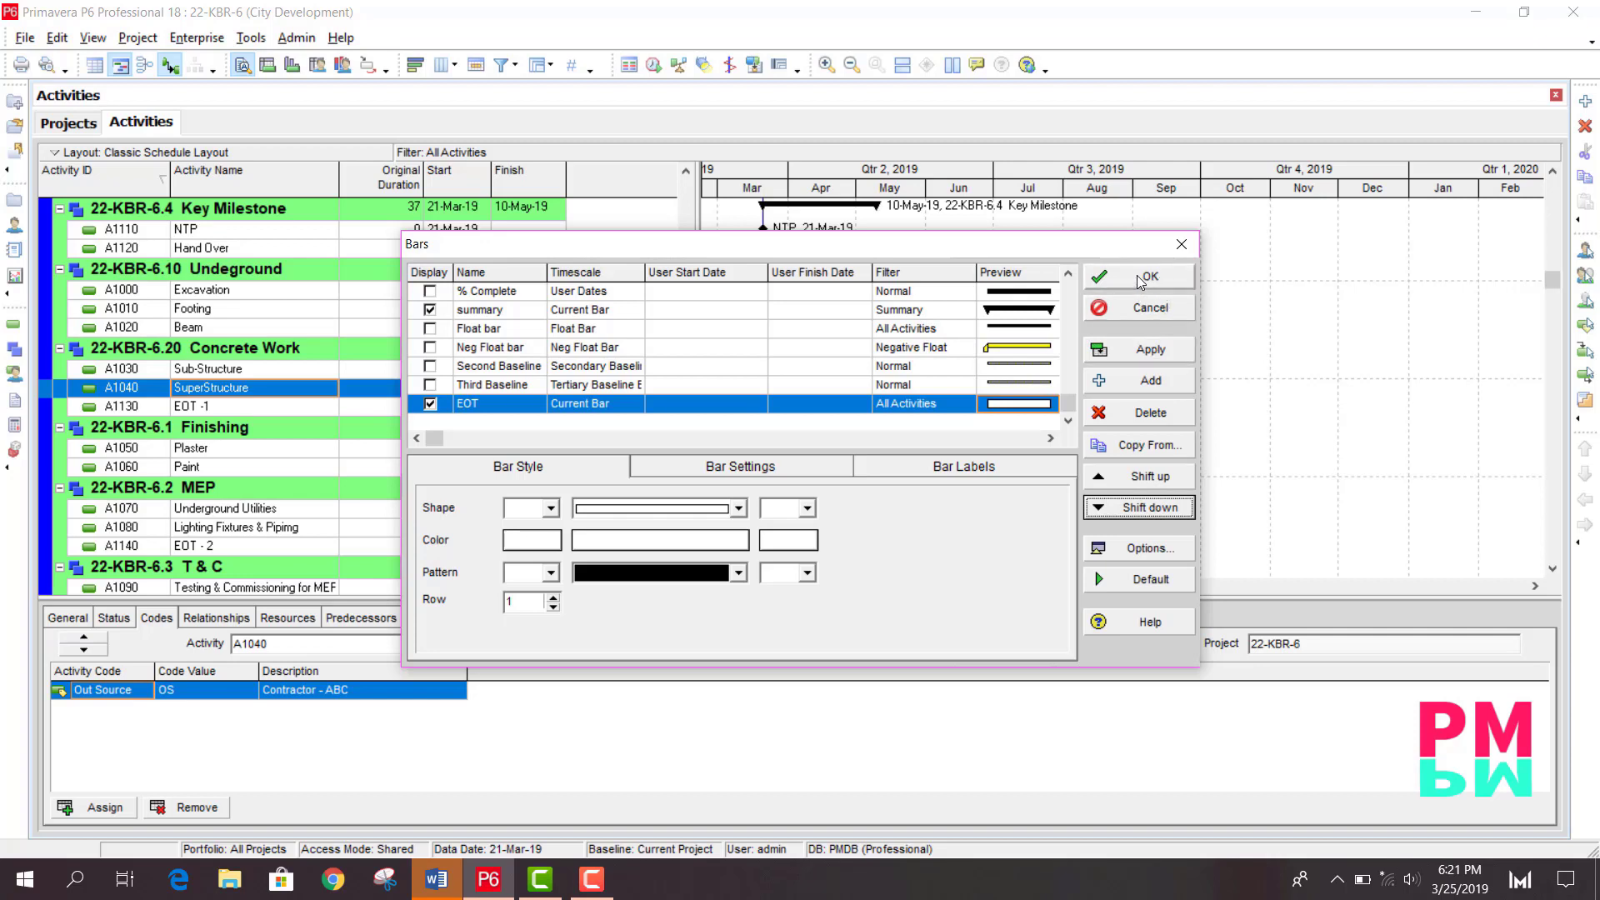
- Create a new filter named EOT where Out Source is under EOT for the EOT bar
left_click(915, 405)
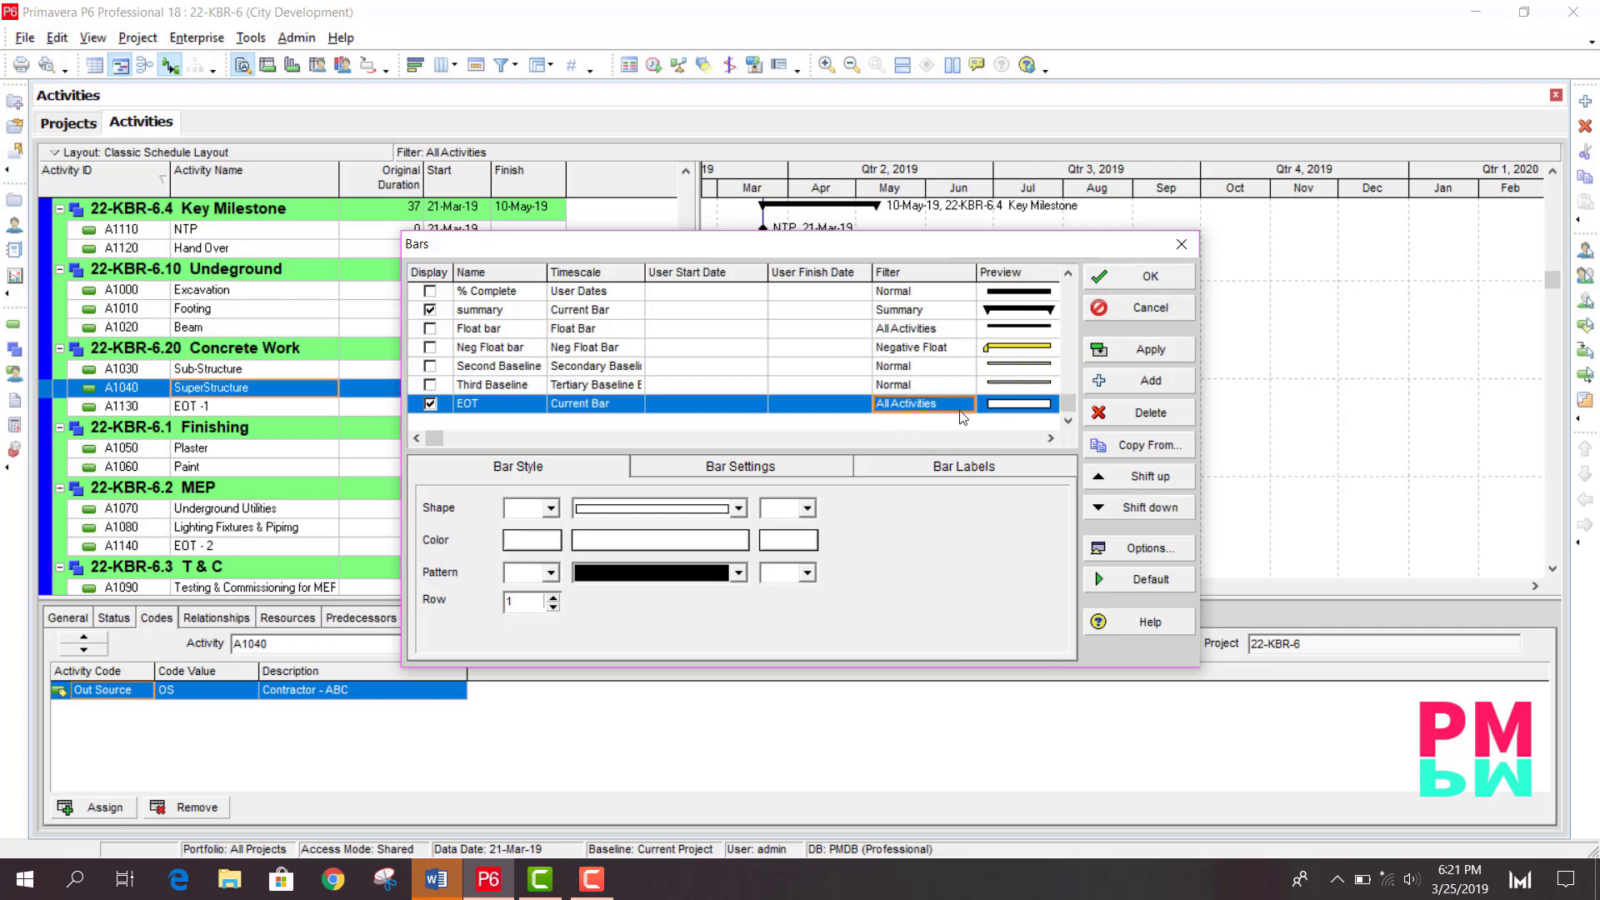
double_click(939, 408)
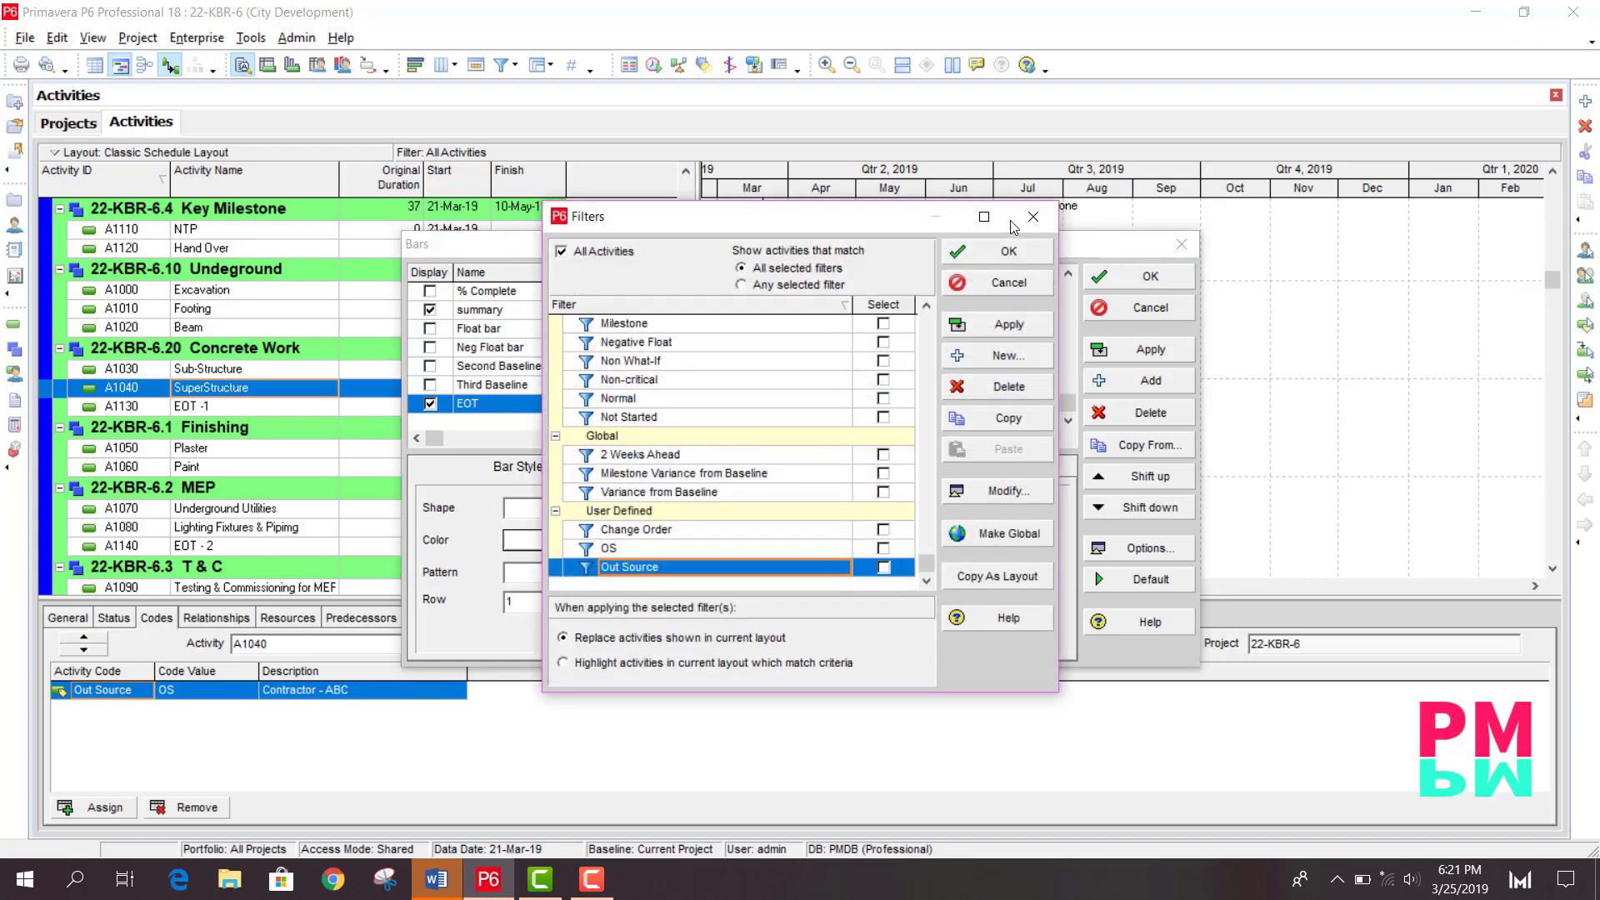
left_click_drag(840, 216, 764, 150)
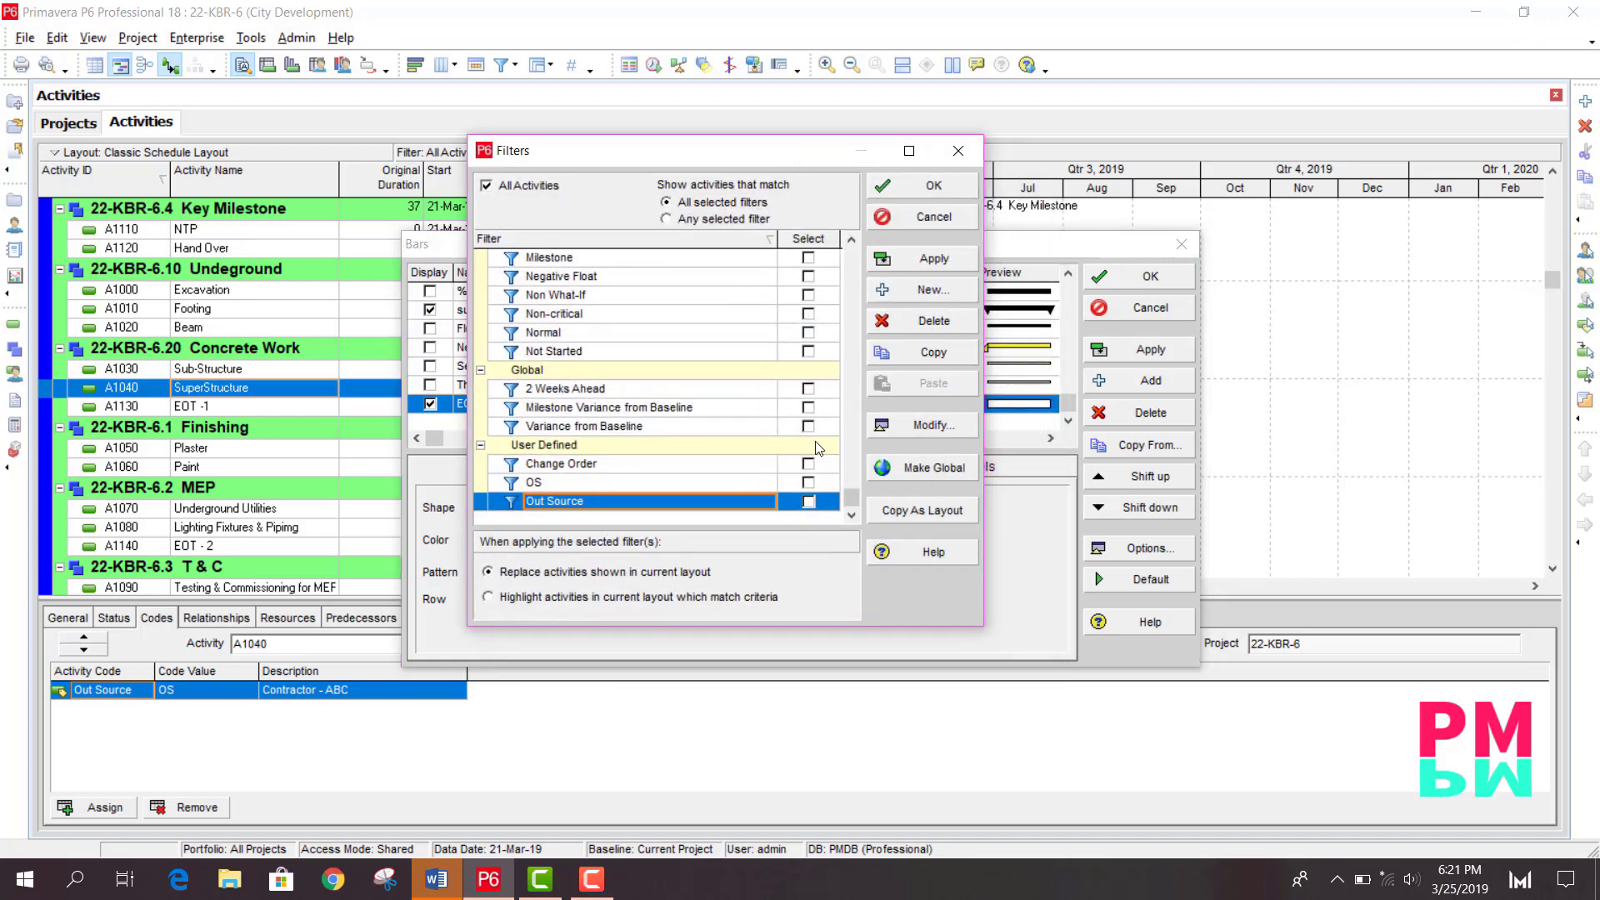
left_click(925, 288)
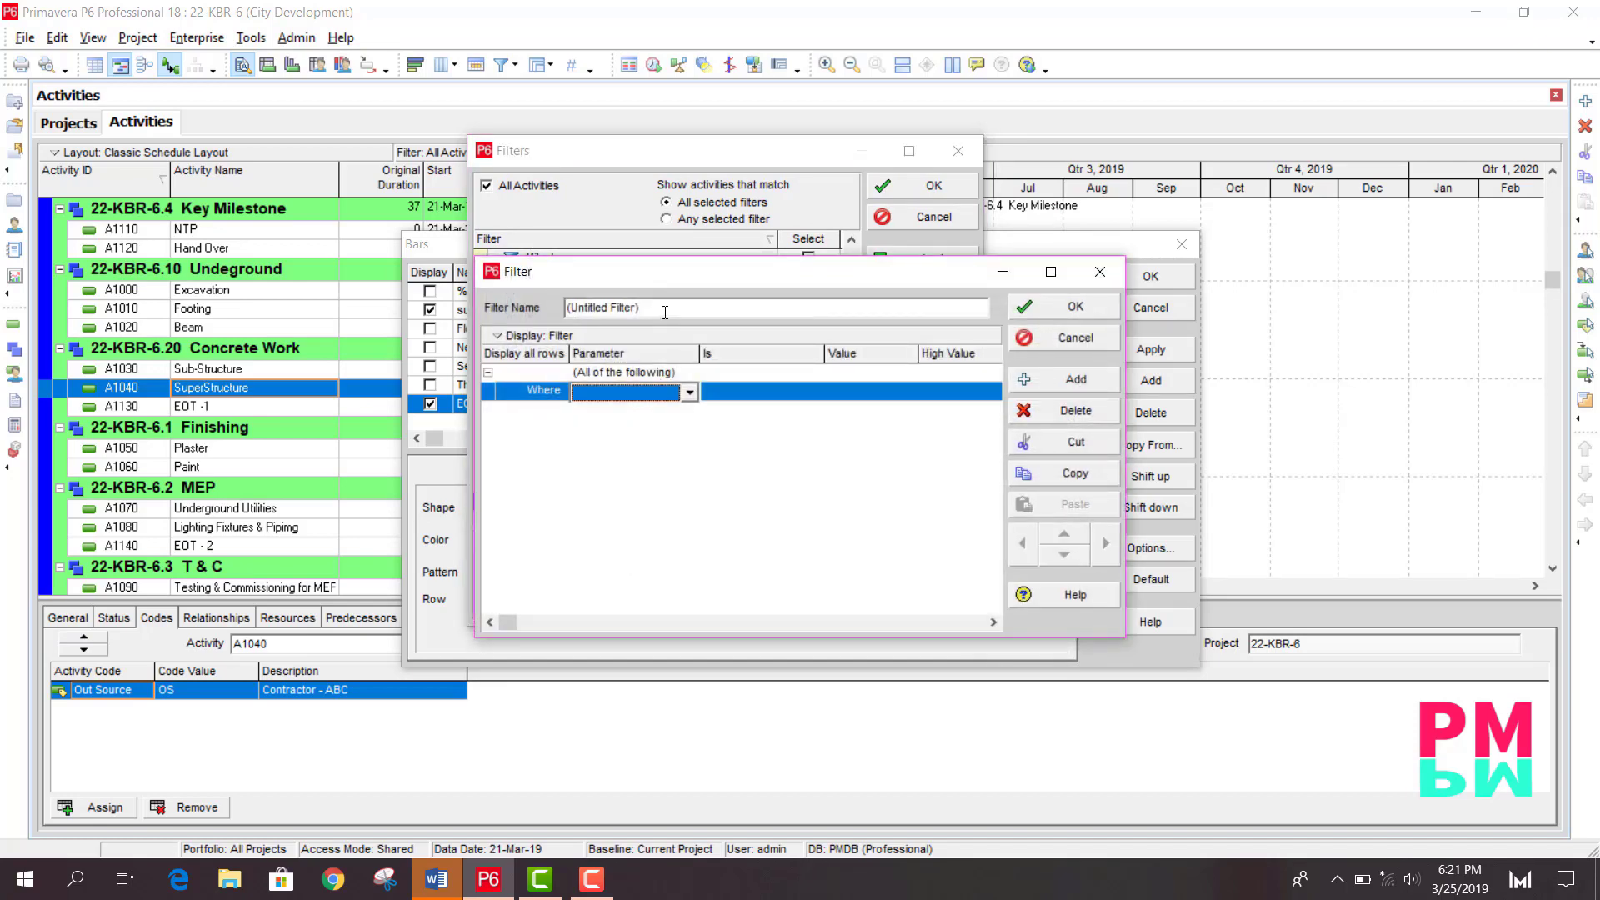
left_click_drag(643, 307, 488, 303)
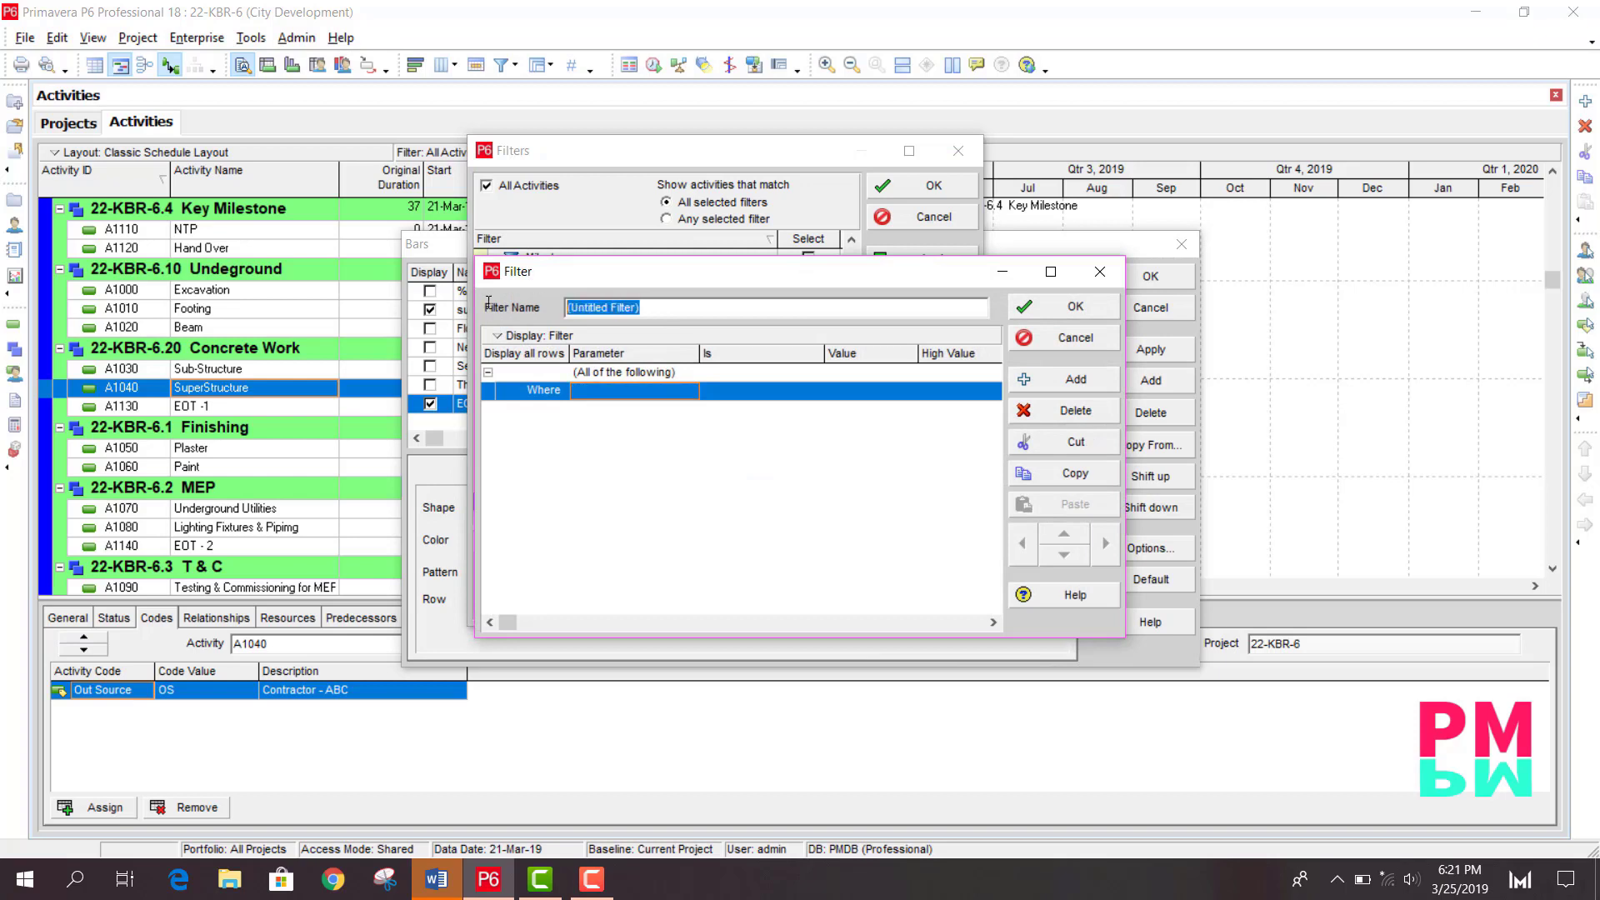
type("EOT")
left_click(631, 398)
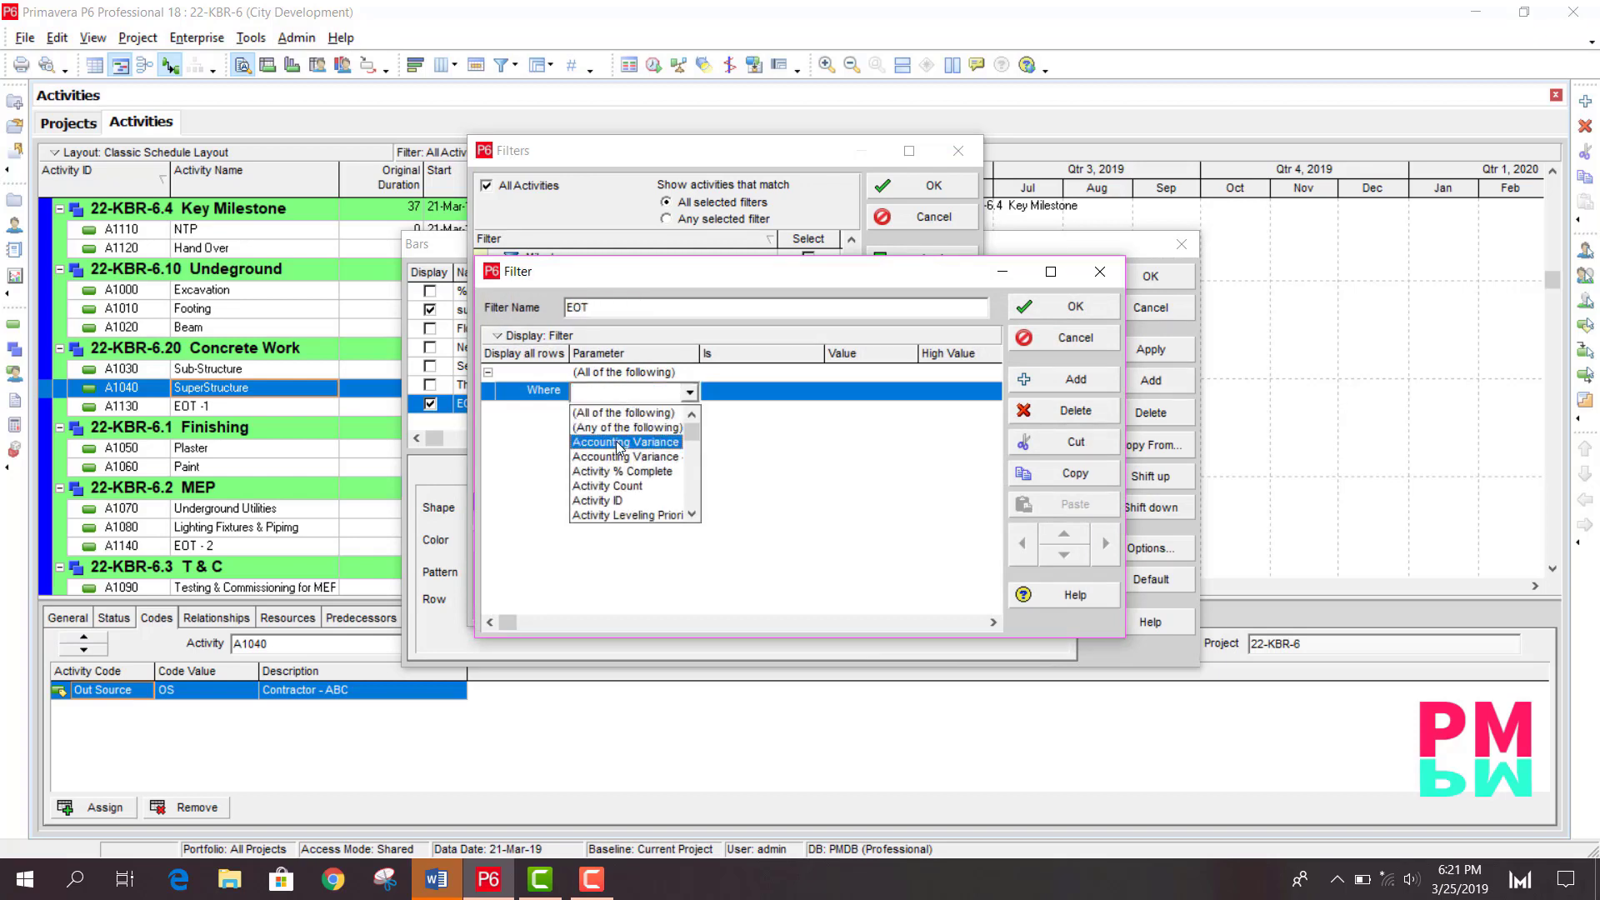
key("o")
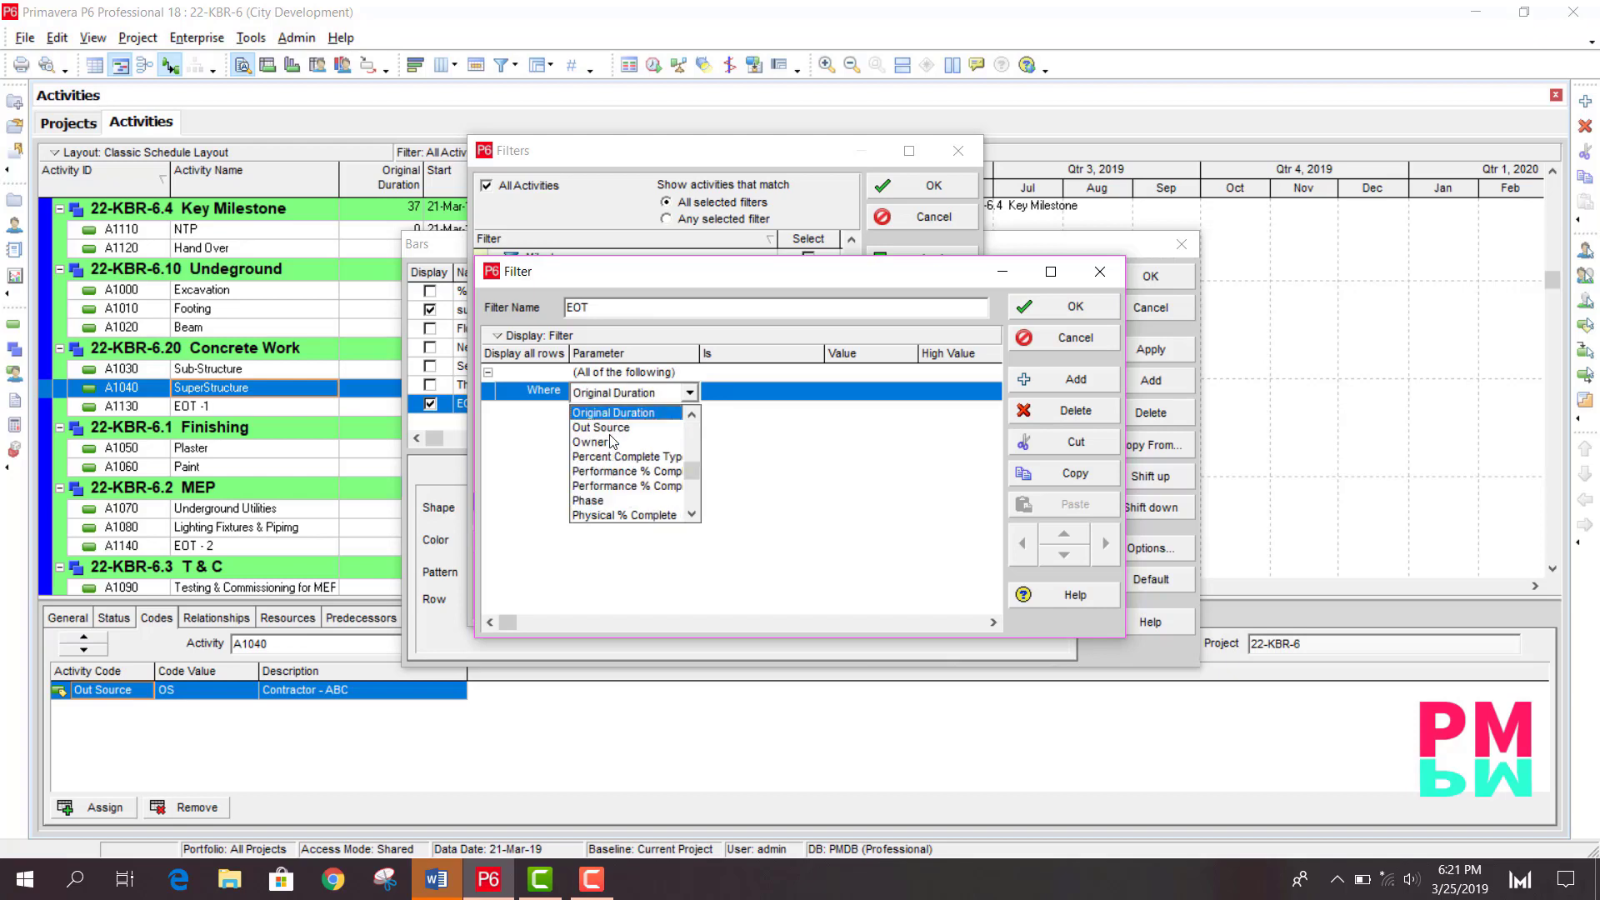
left_click(614, 429)
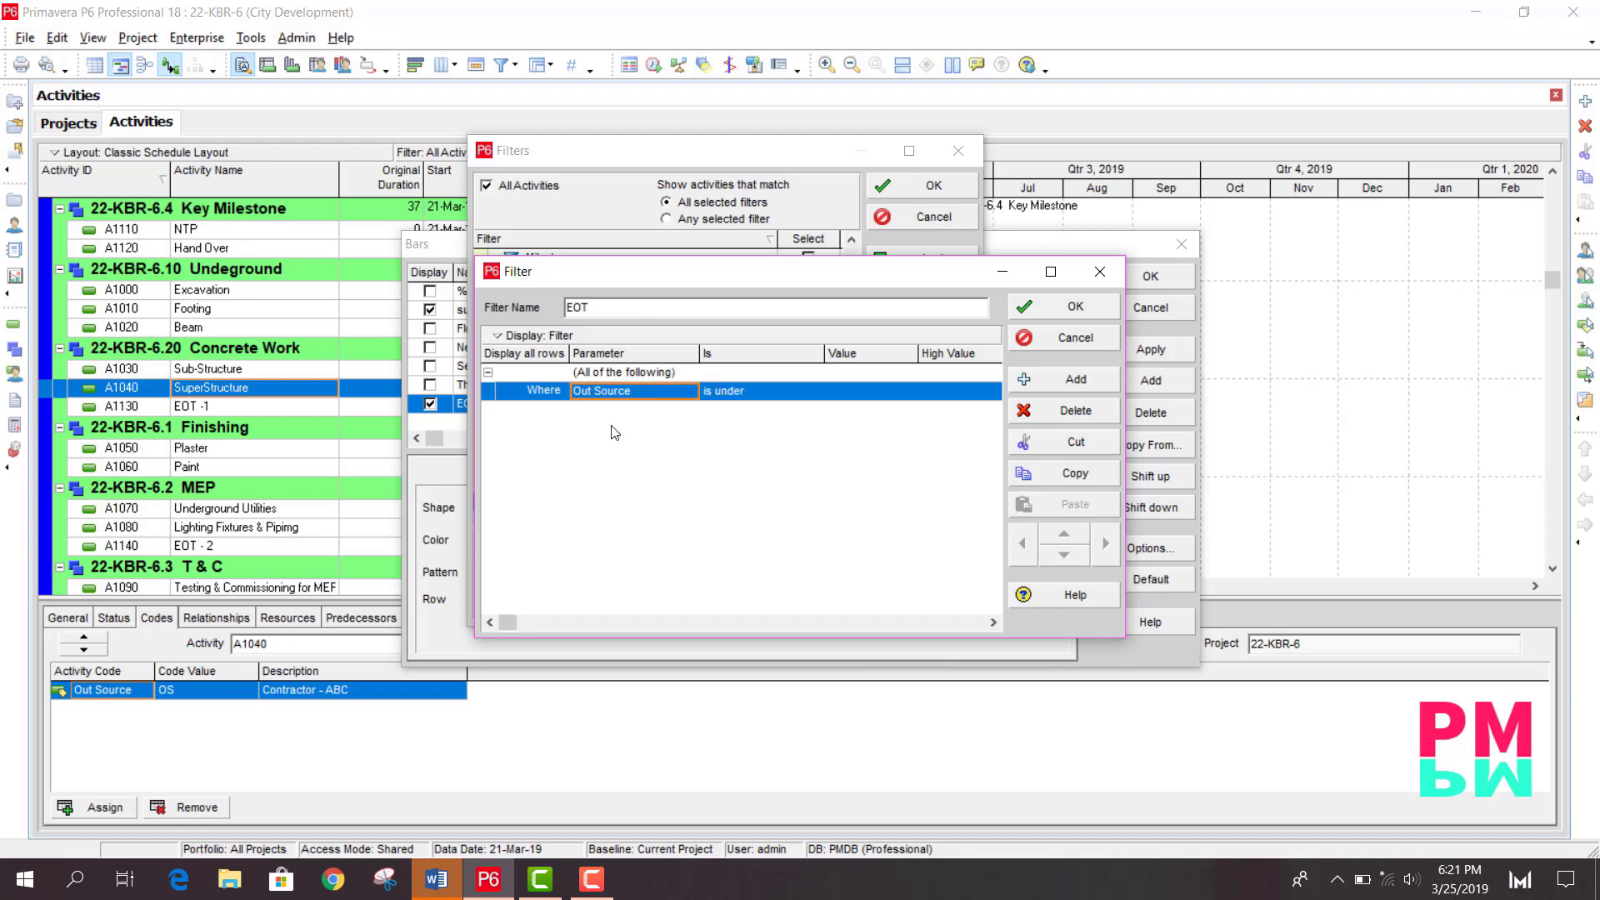
left_click(834, 391)
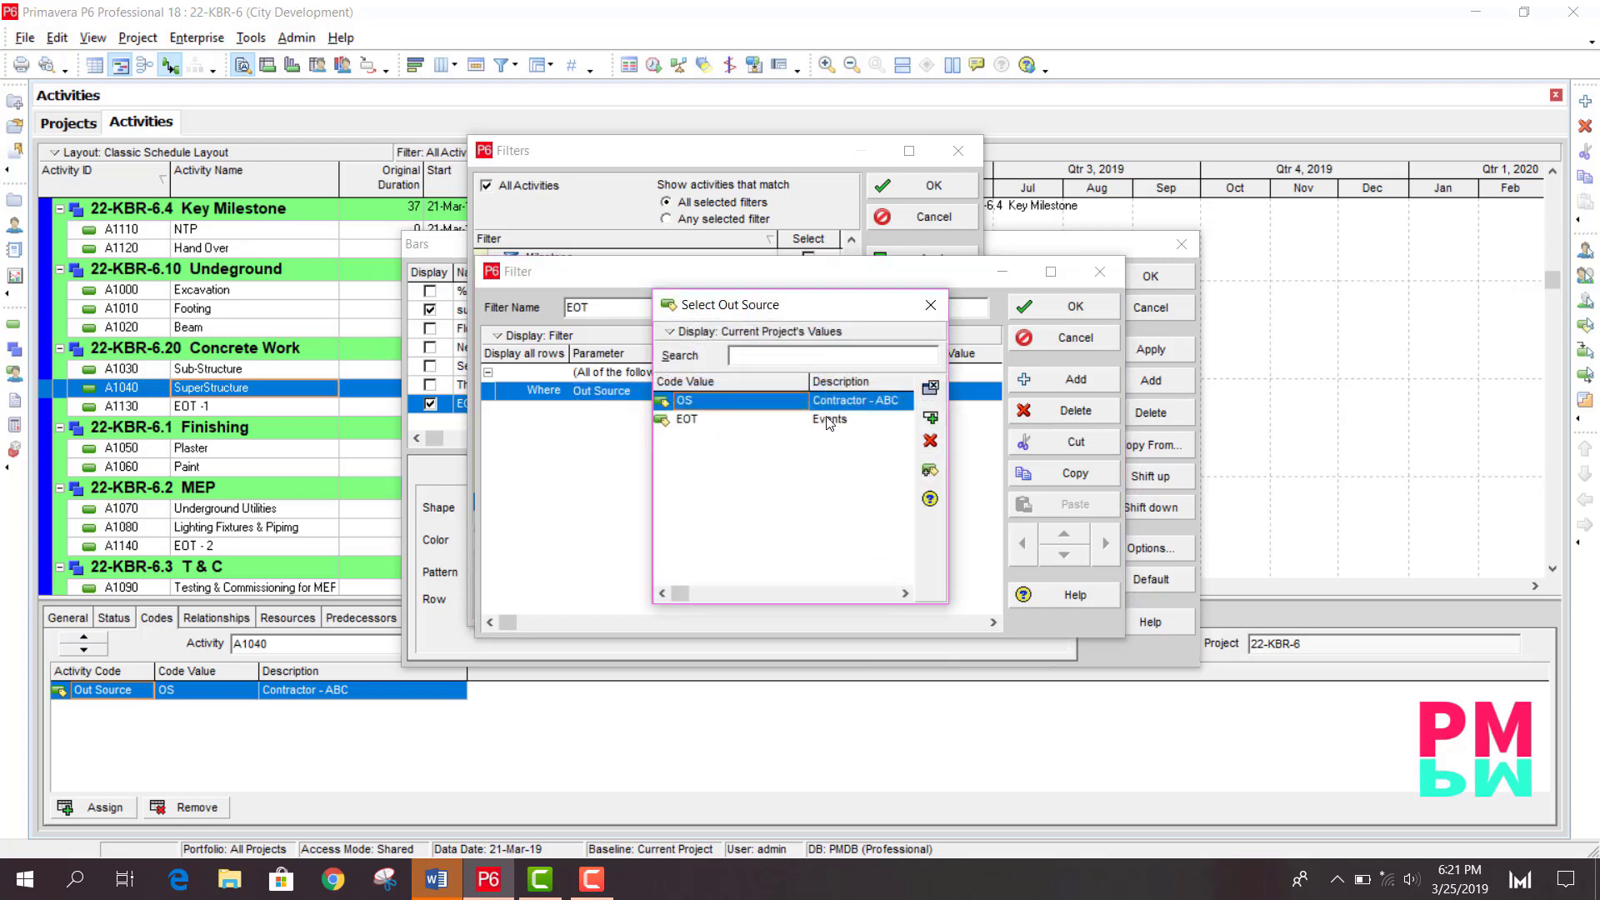
double_click(829, 420)
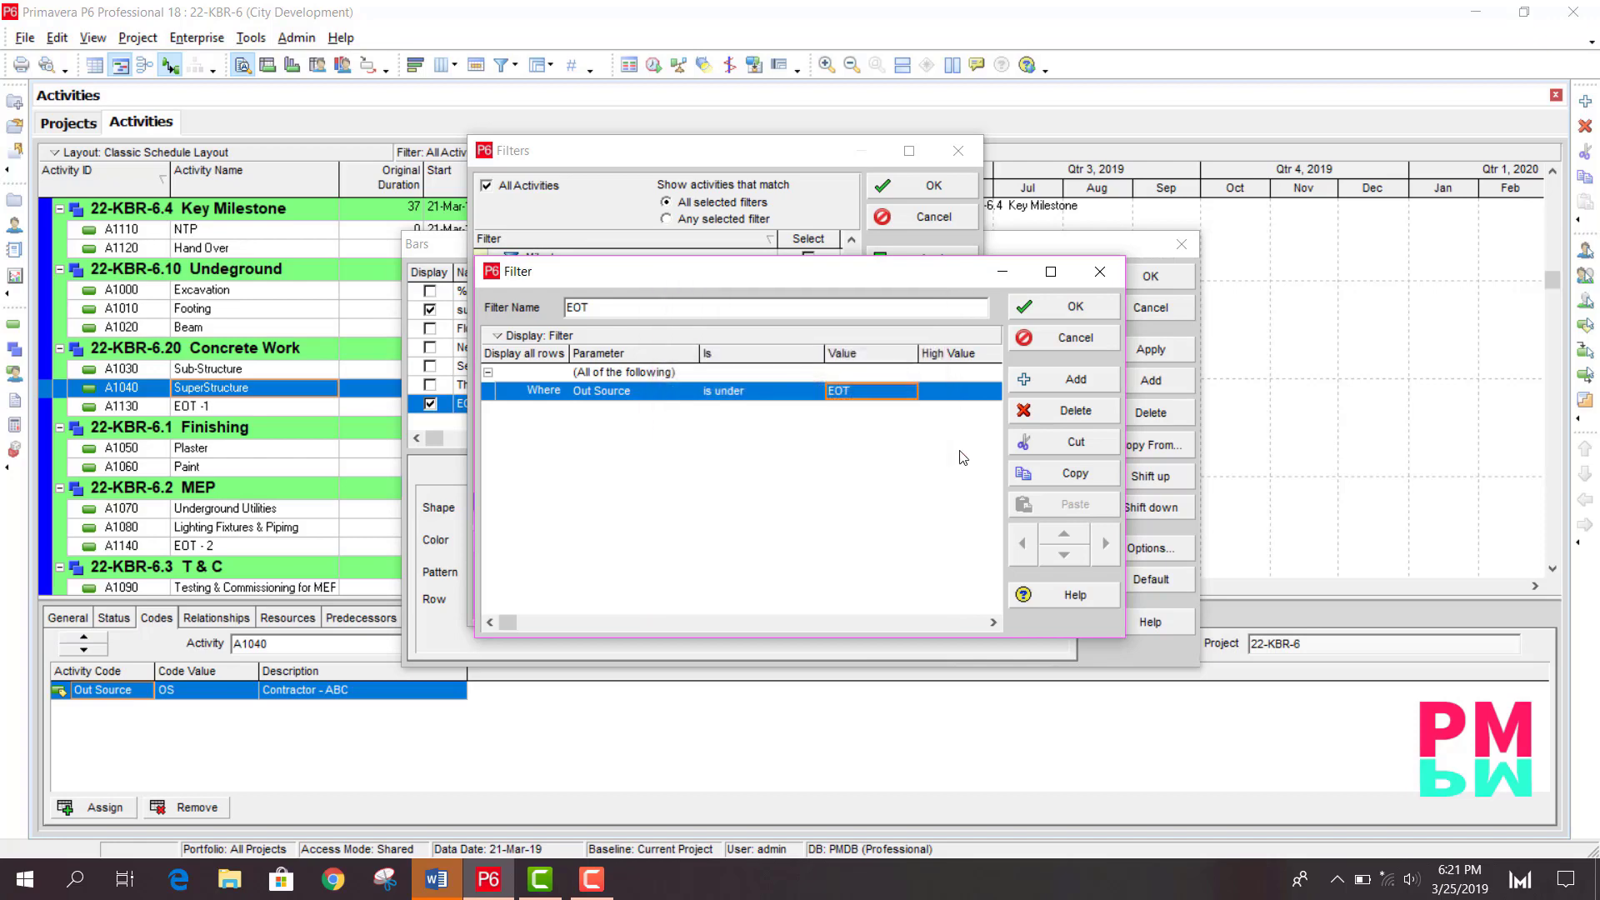
left_click(1075, 308)
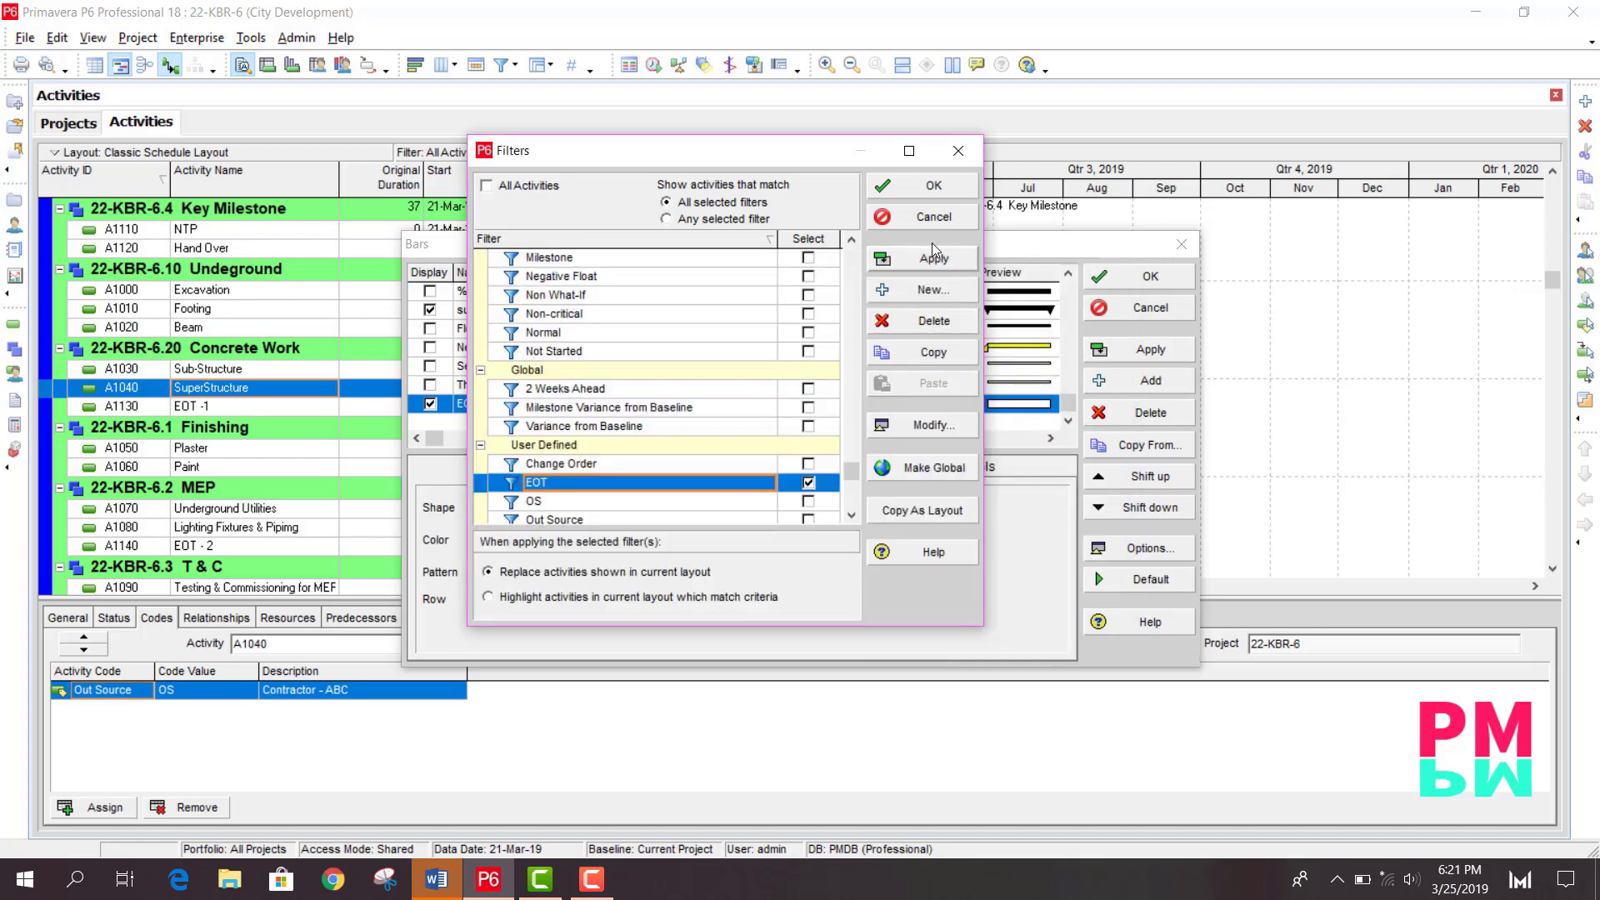
- Apply the EOT filter to the EOT bar and confirm the bar settings
left_click(934, 185)
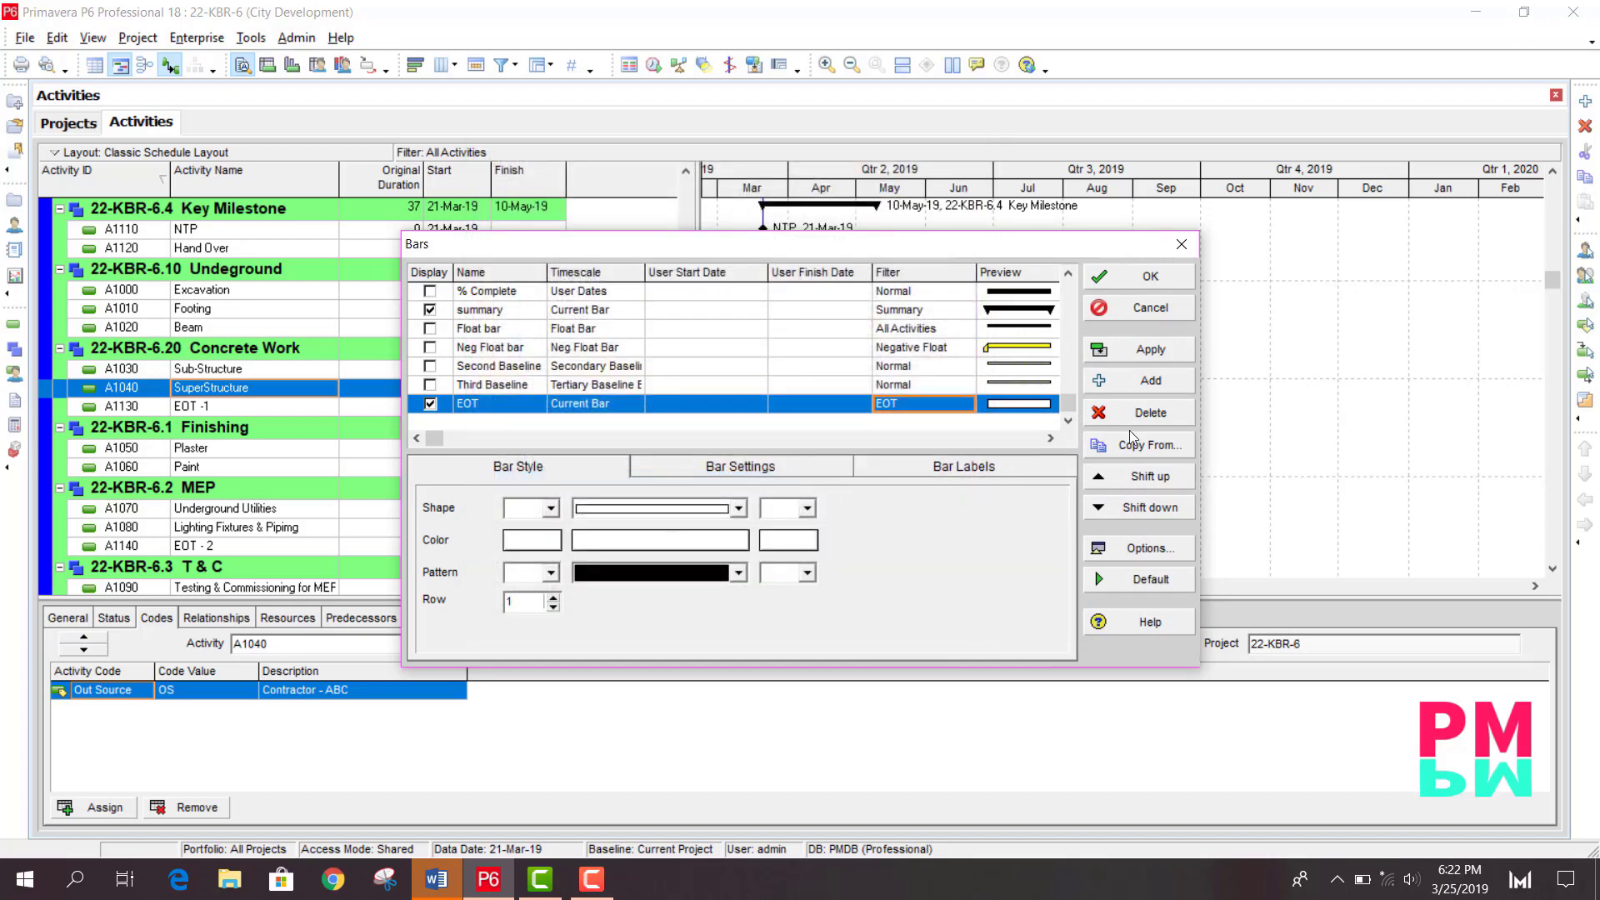
left_click(1147, 349)
left_click(1148, 281)
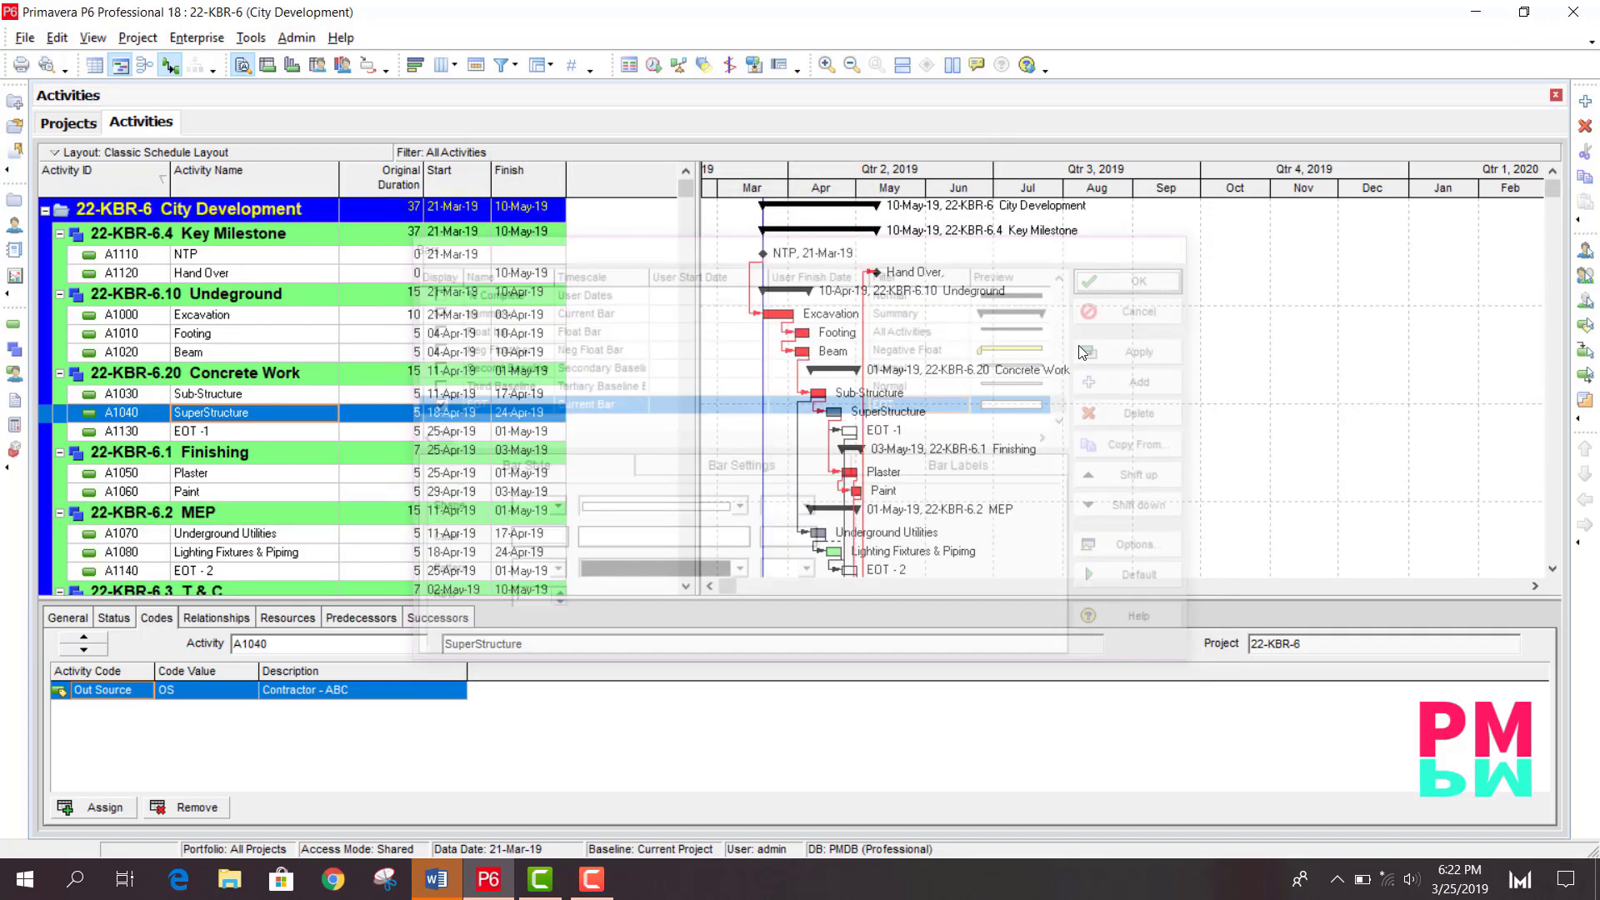
- Zoom into the Gantt chart timeline to examine the custom bars of the coded activities
scroll(816, 504, "down", 2)
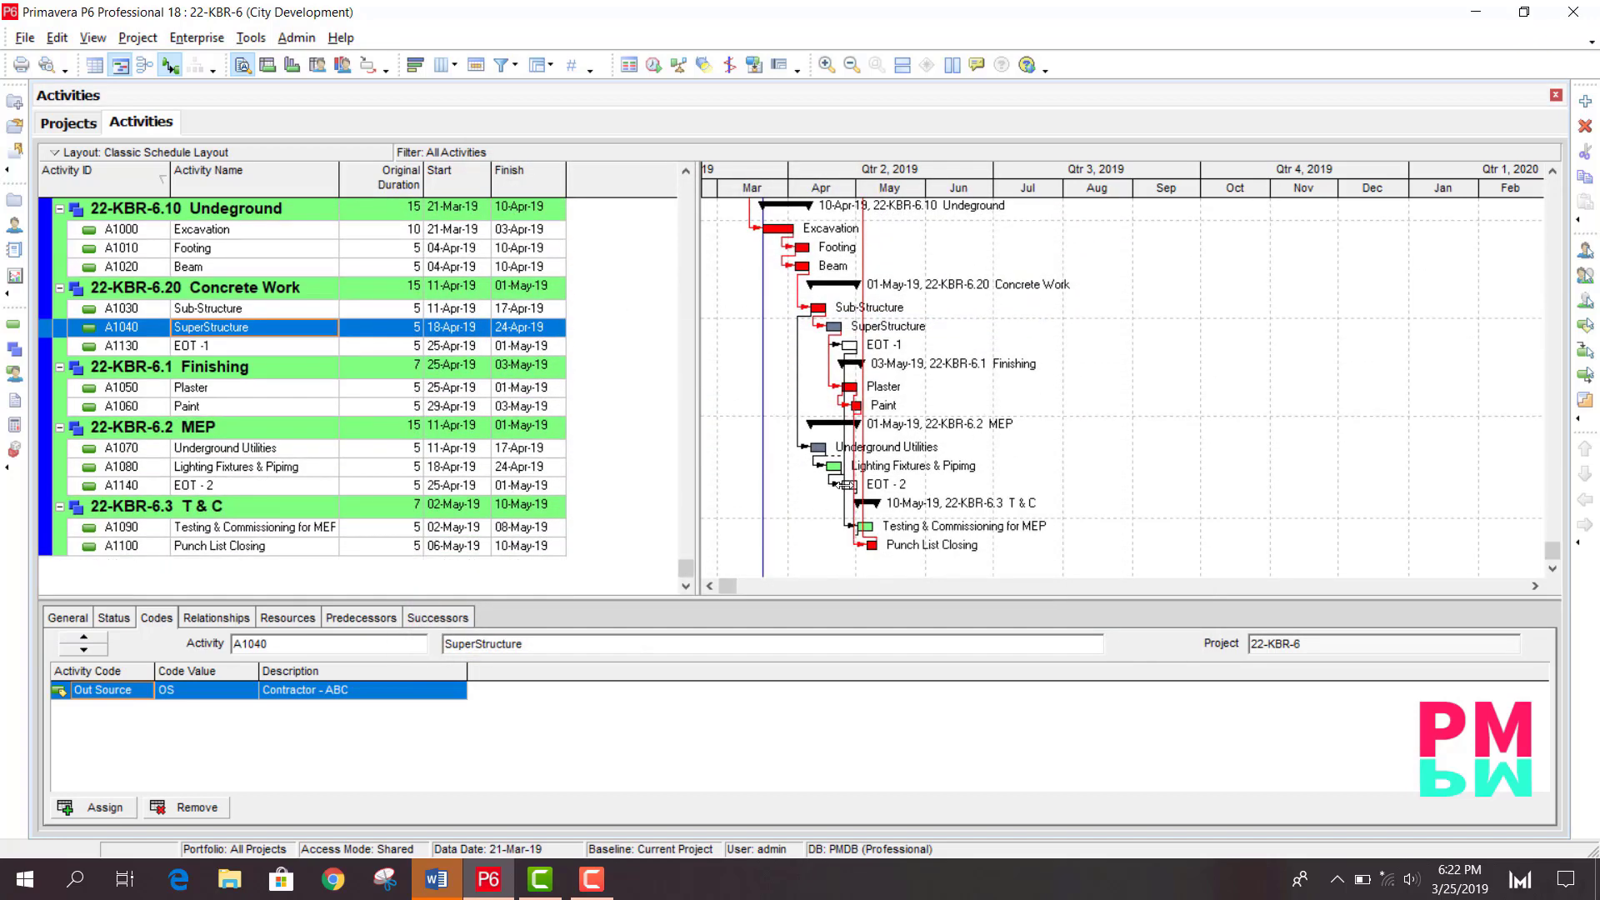
left_click(827, 64)
left_click(709, 587)
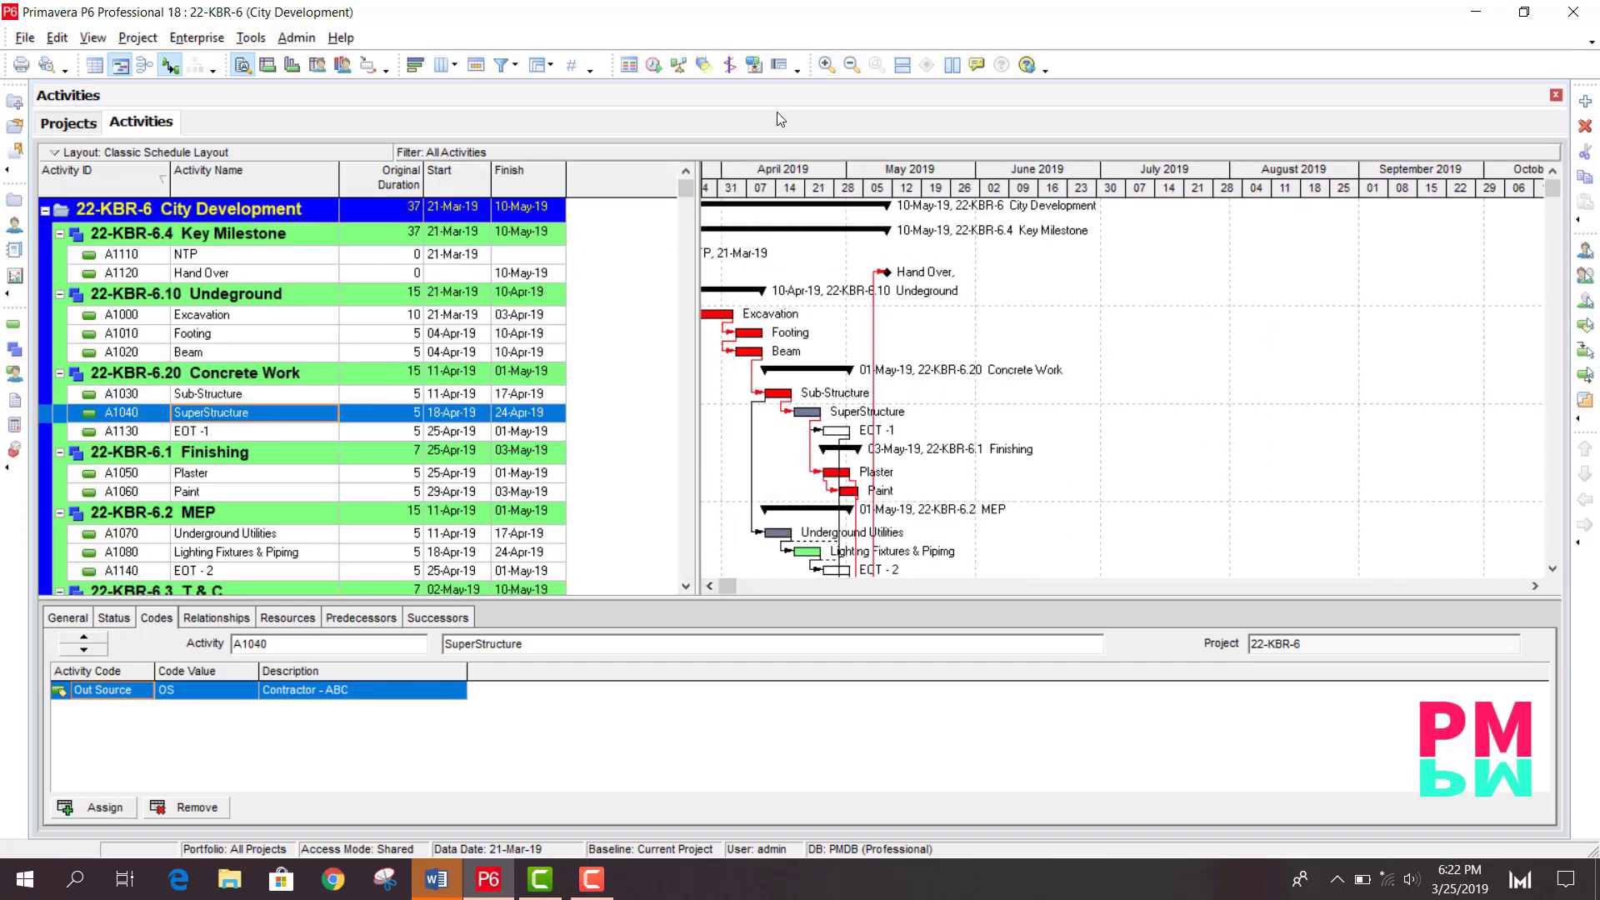
left_click(826, 65)
left_click(707, 583)
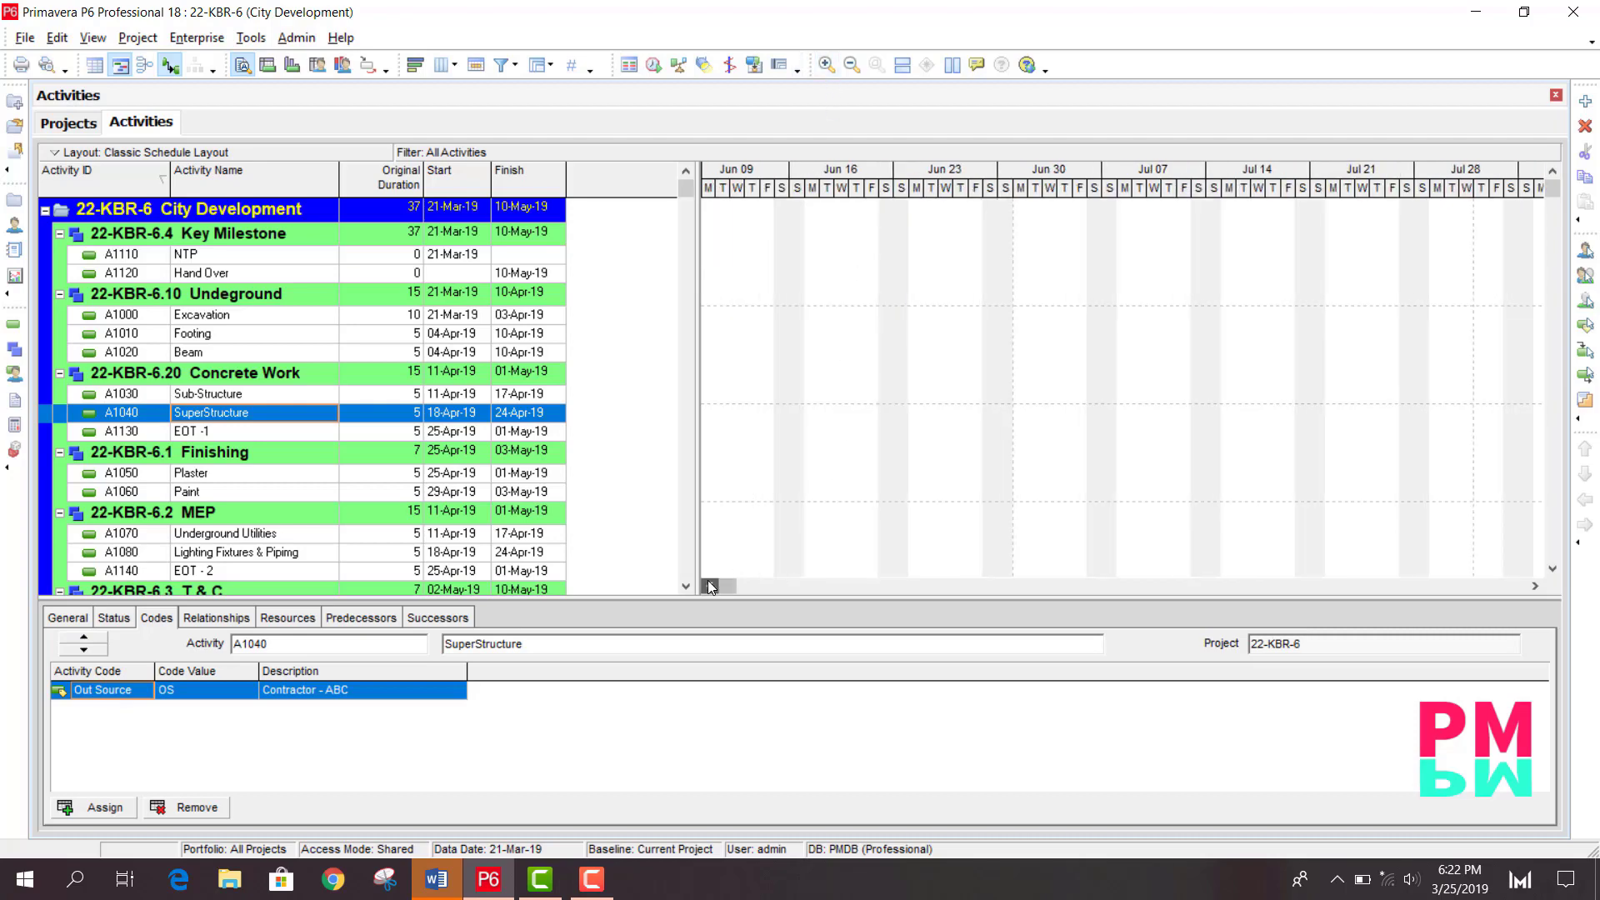
left_click_drag(709, 586, 709, 586)
scroll(1114, 407, "down", 1)
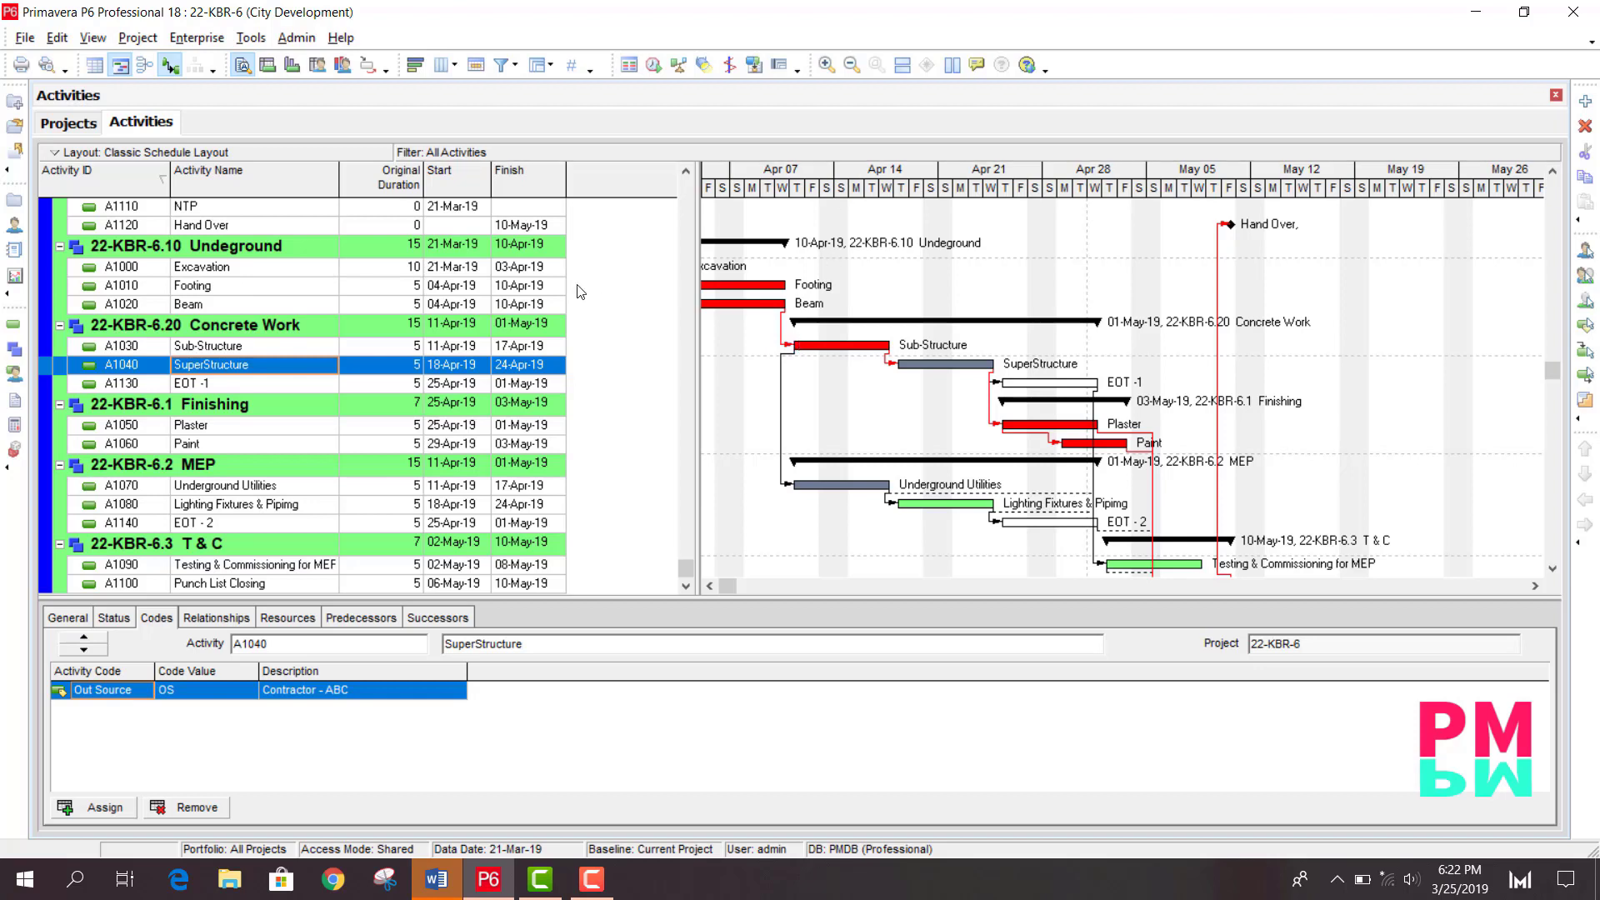
- Save the current layout under the name Bar Colors
left_click(127, 152)
mouse_move(142, 181)
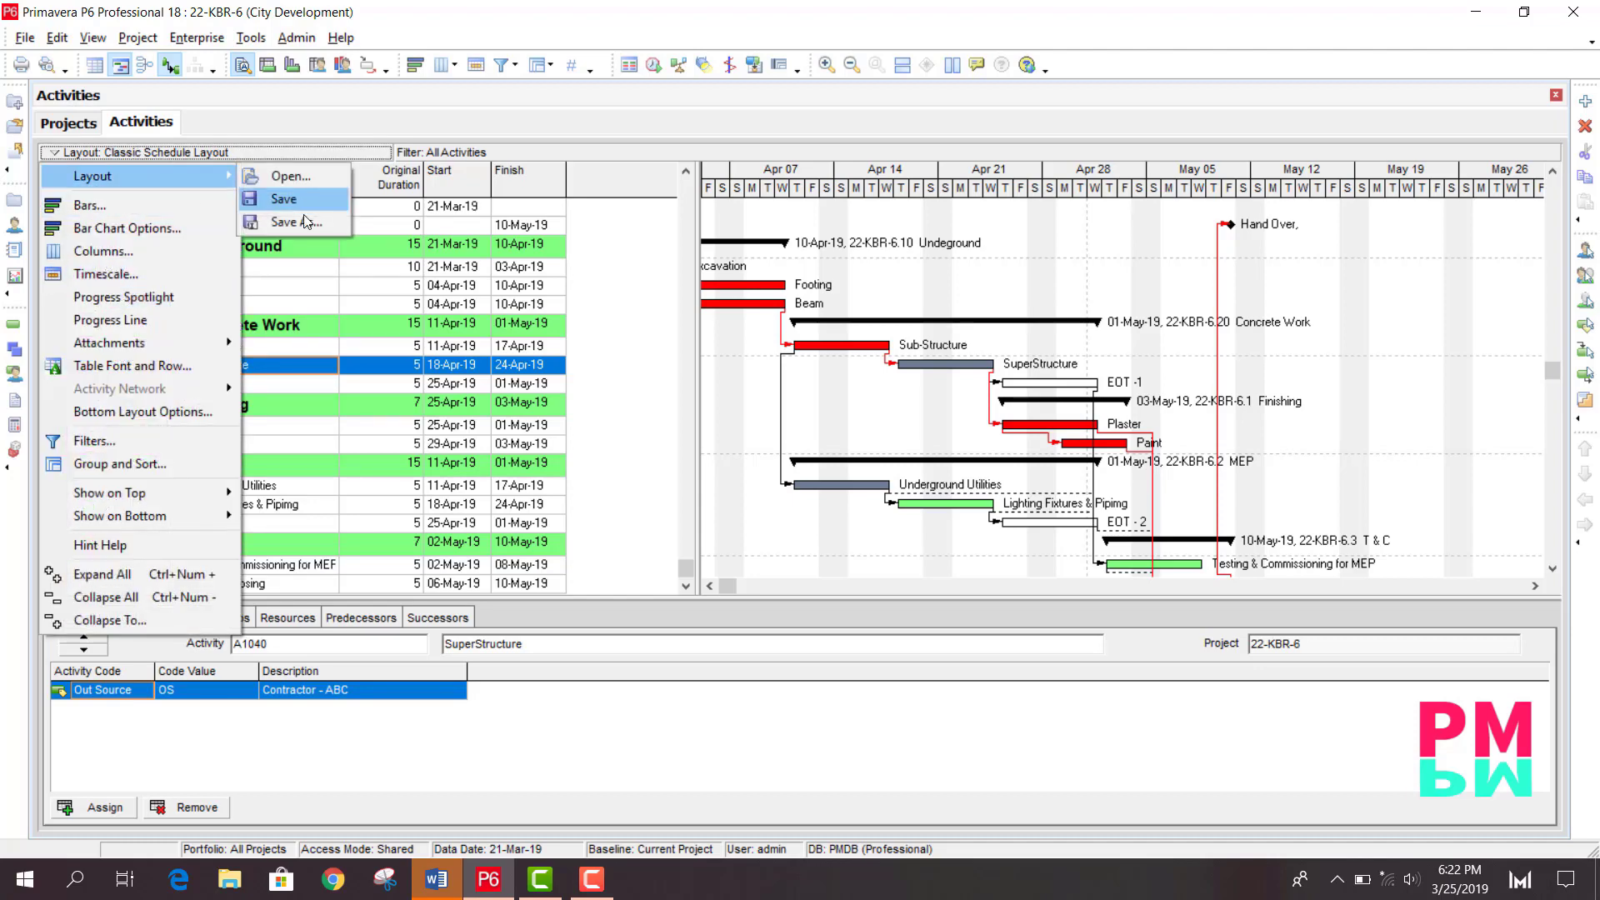
left_click(298, 220)
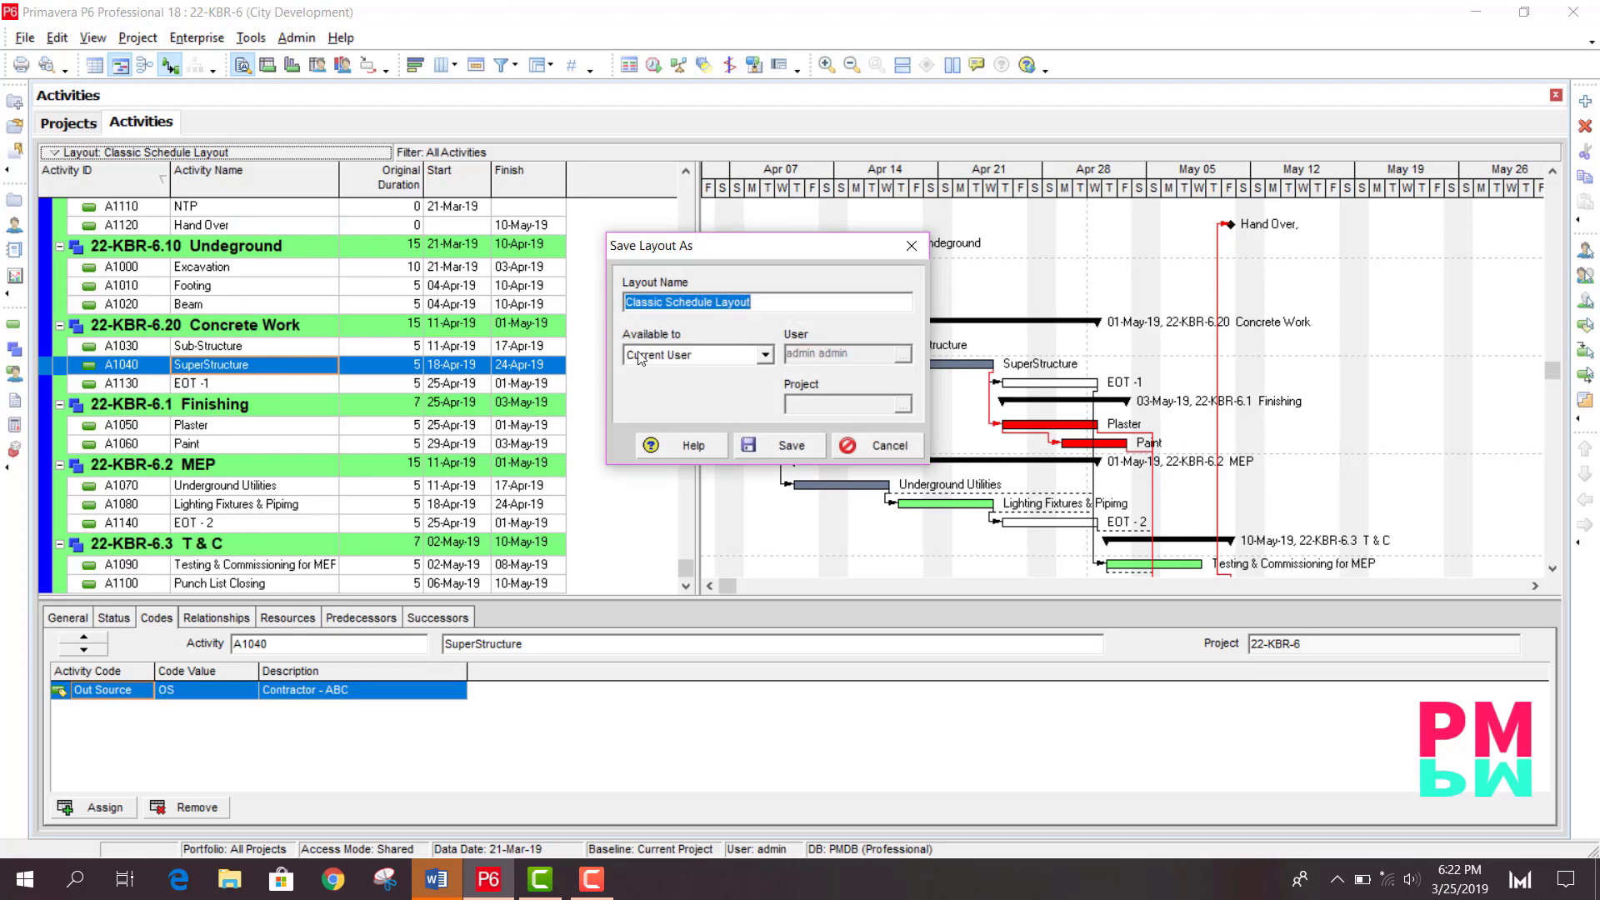
type("Bar Colors")
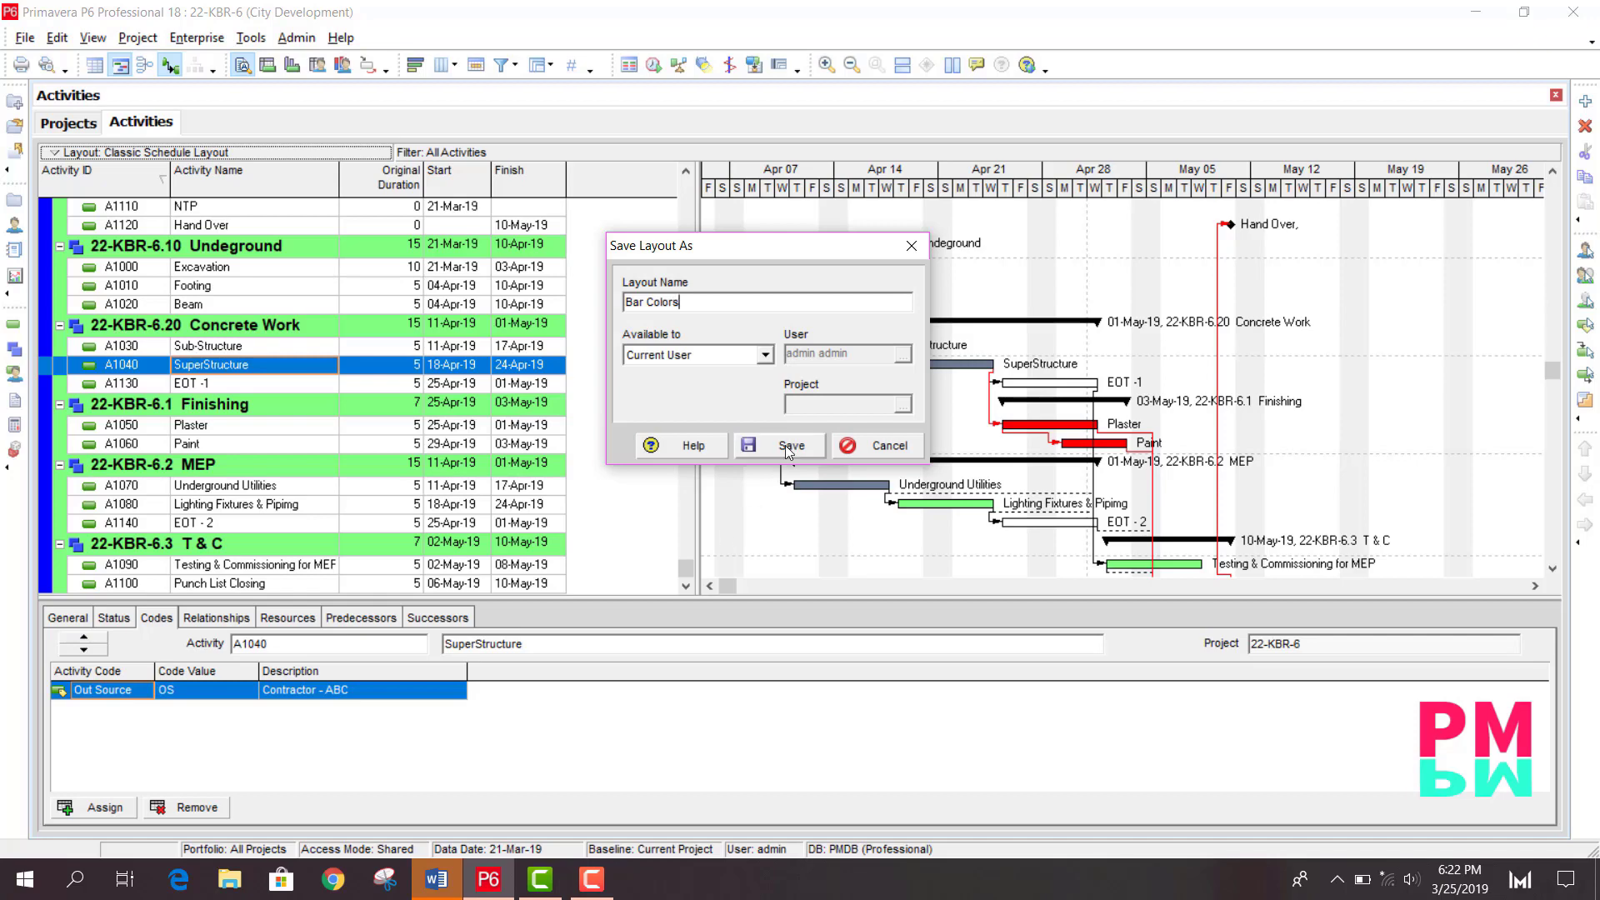
left_click(785, 445)
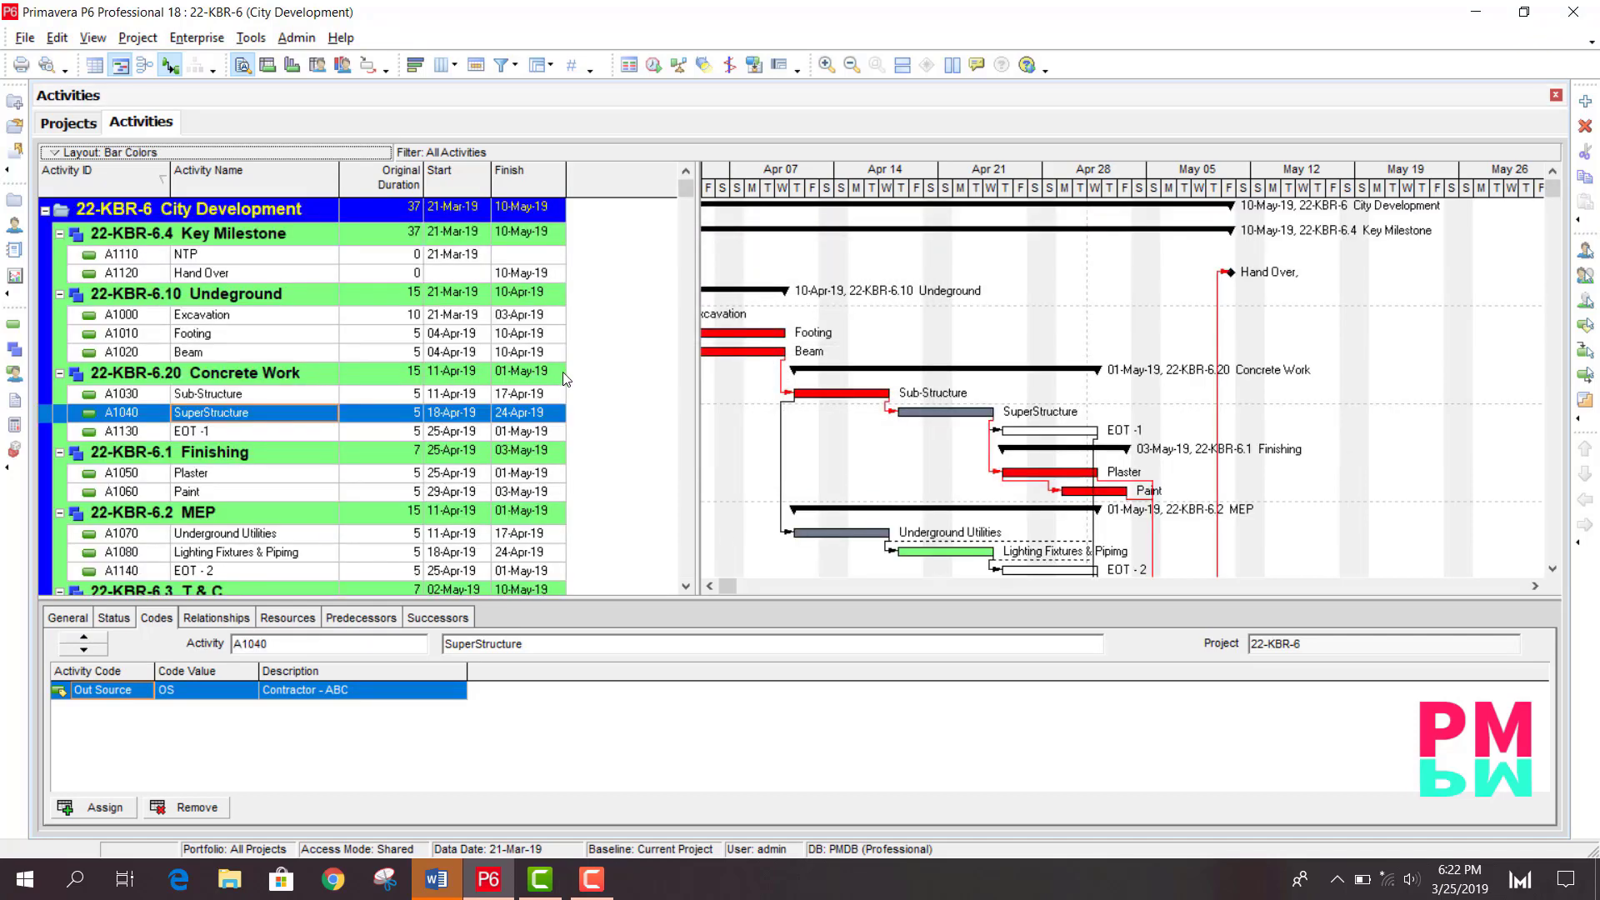
- Open the Projects window
left_click(197, 39)
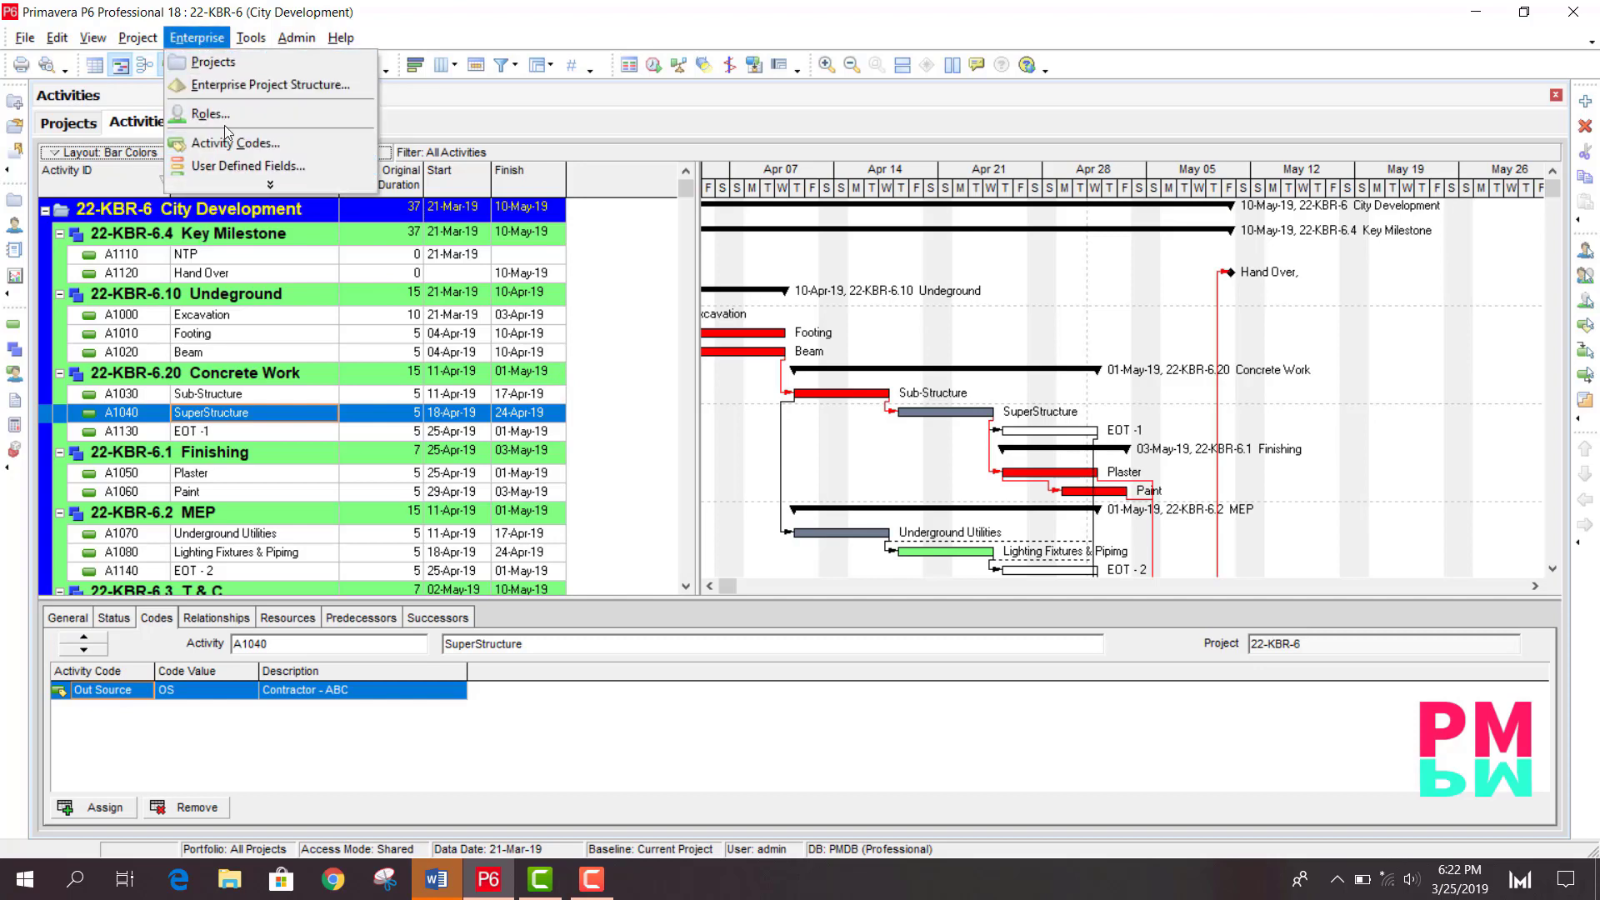
left_click(213, 62)
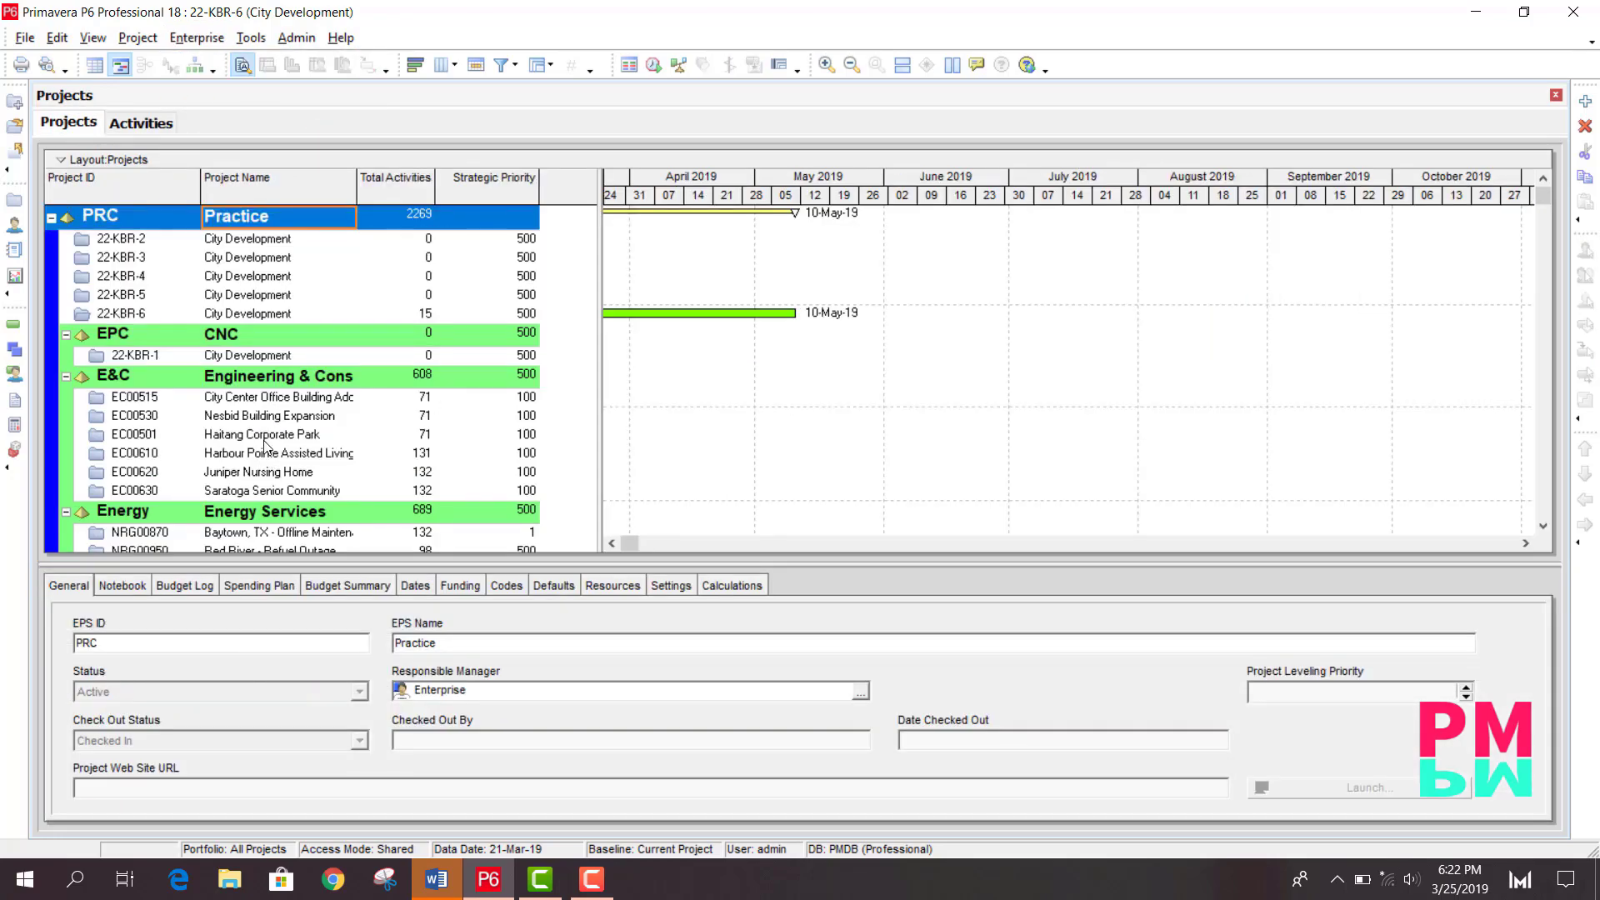
- Open the Ravine - Plant Expansion & Modernization project MFG00497 from the Manufacturing group
scroll(269, 446, "down", 1)
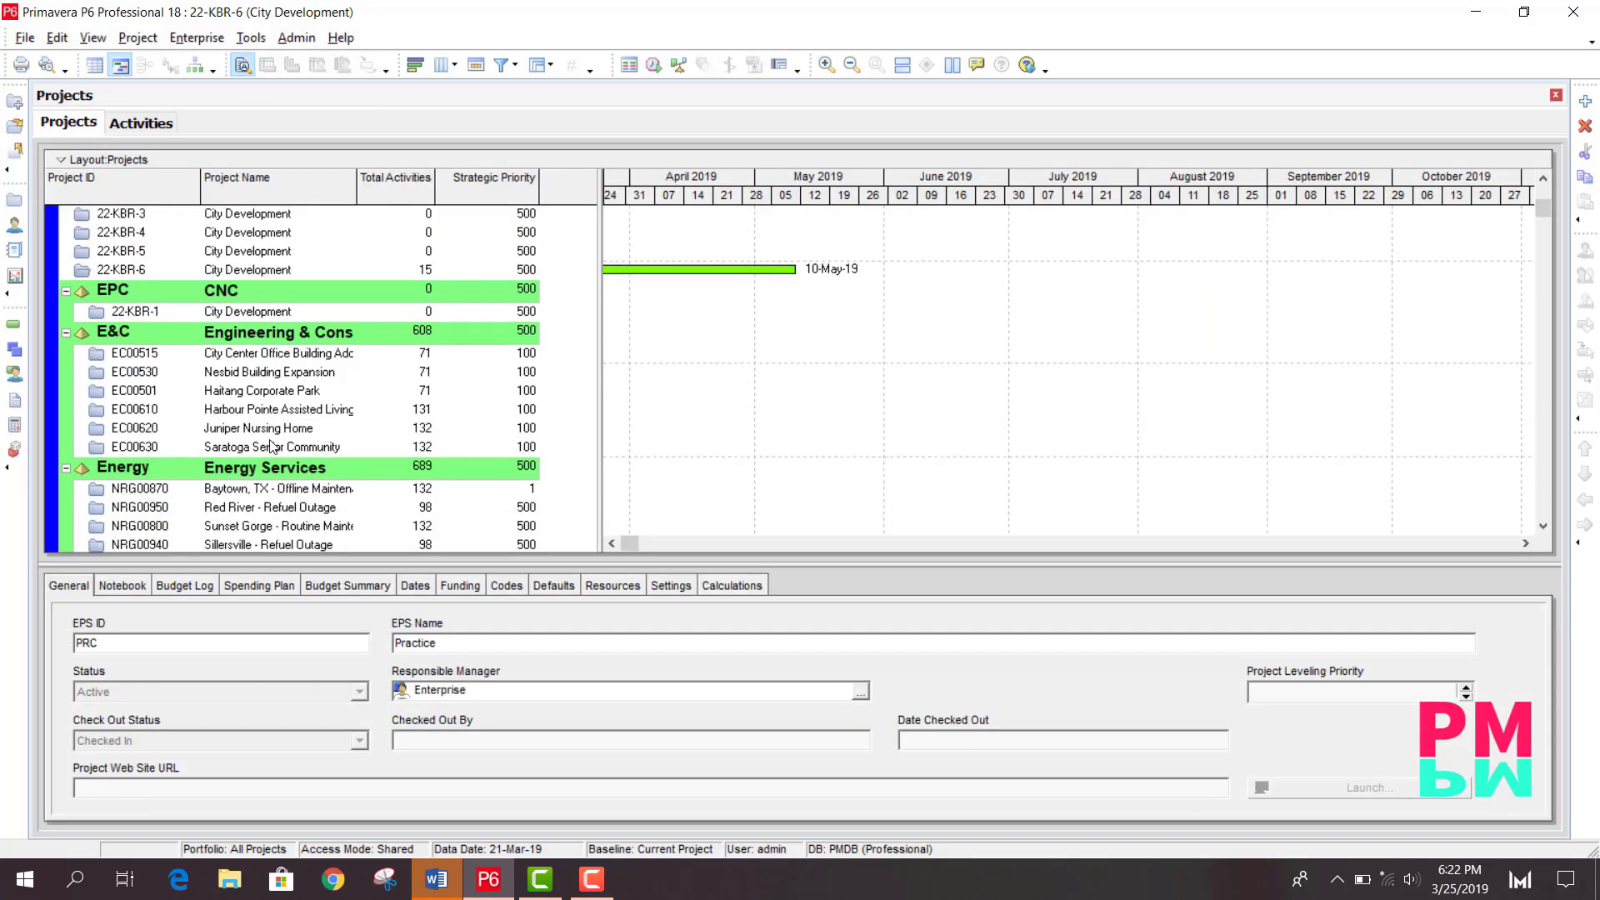
scroll(269, 446, "down", 4)
left_click(263, 429)
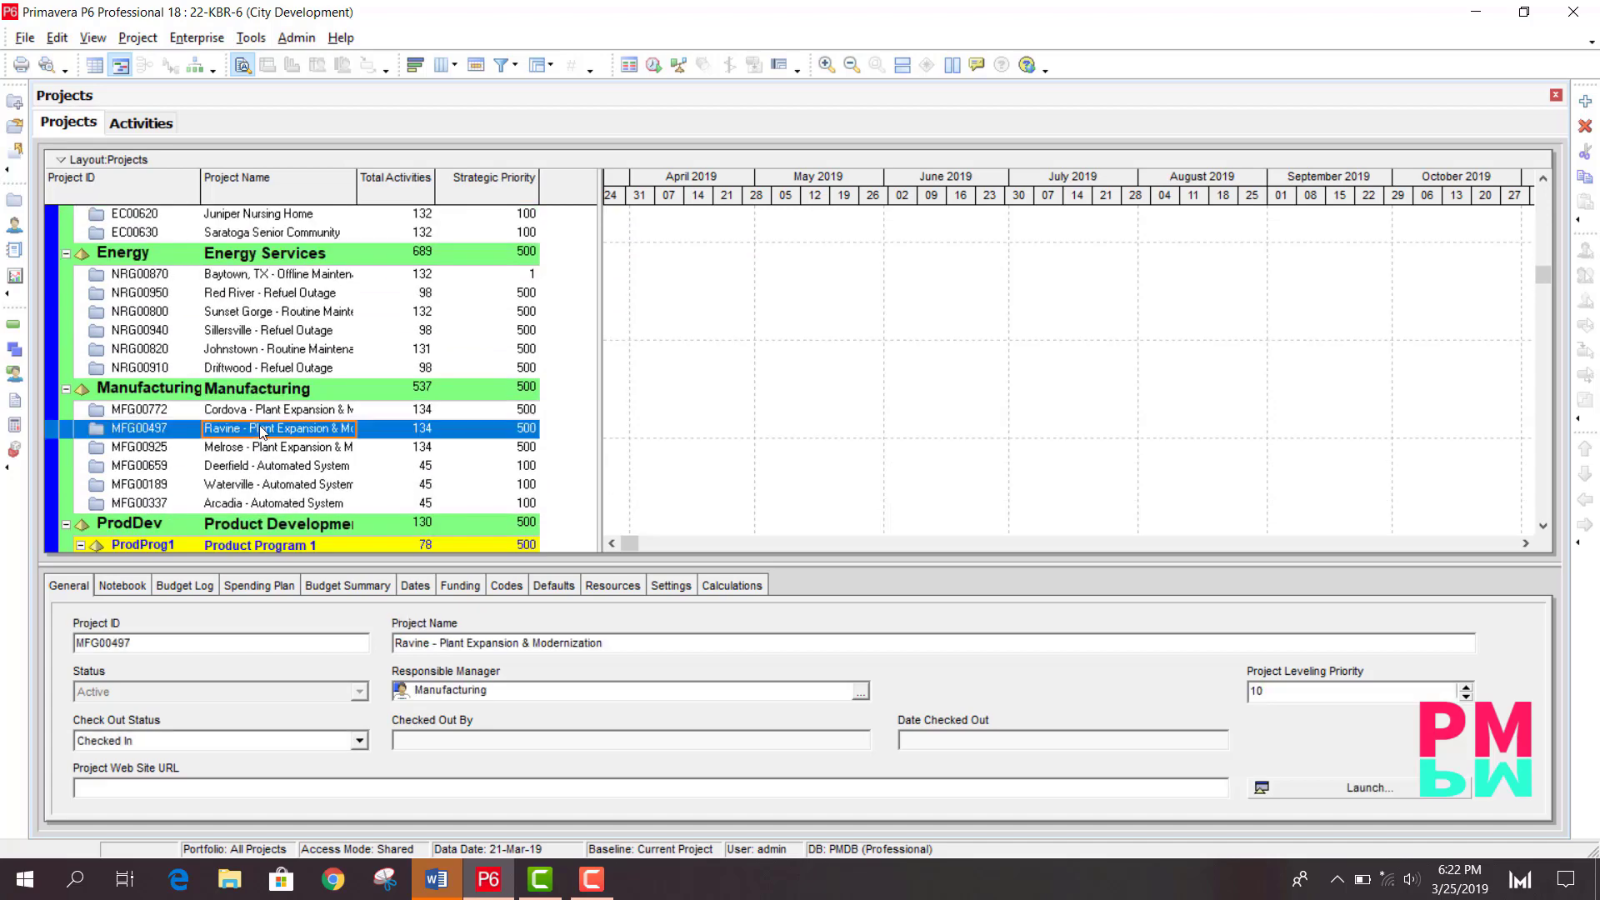
right_click(264, 428)
left_click(366, 348)
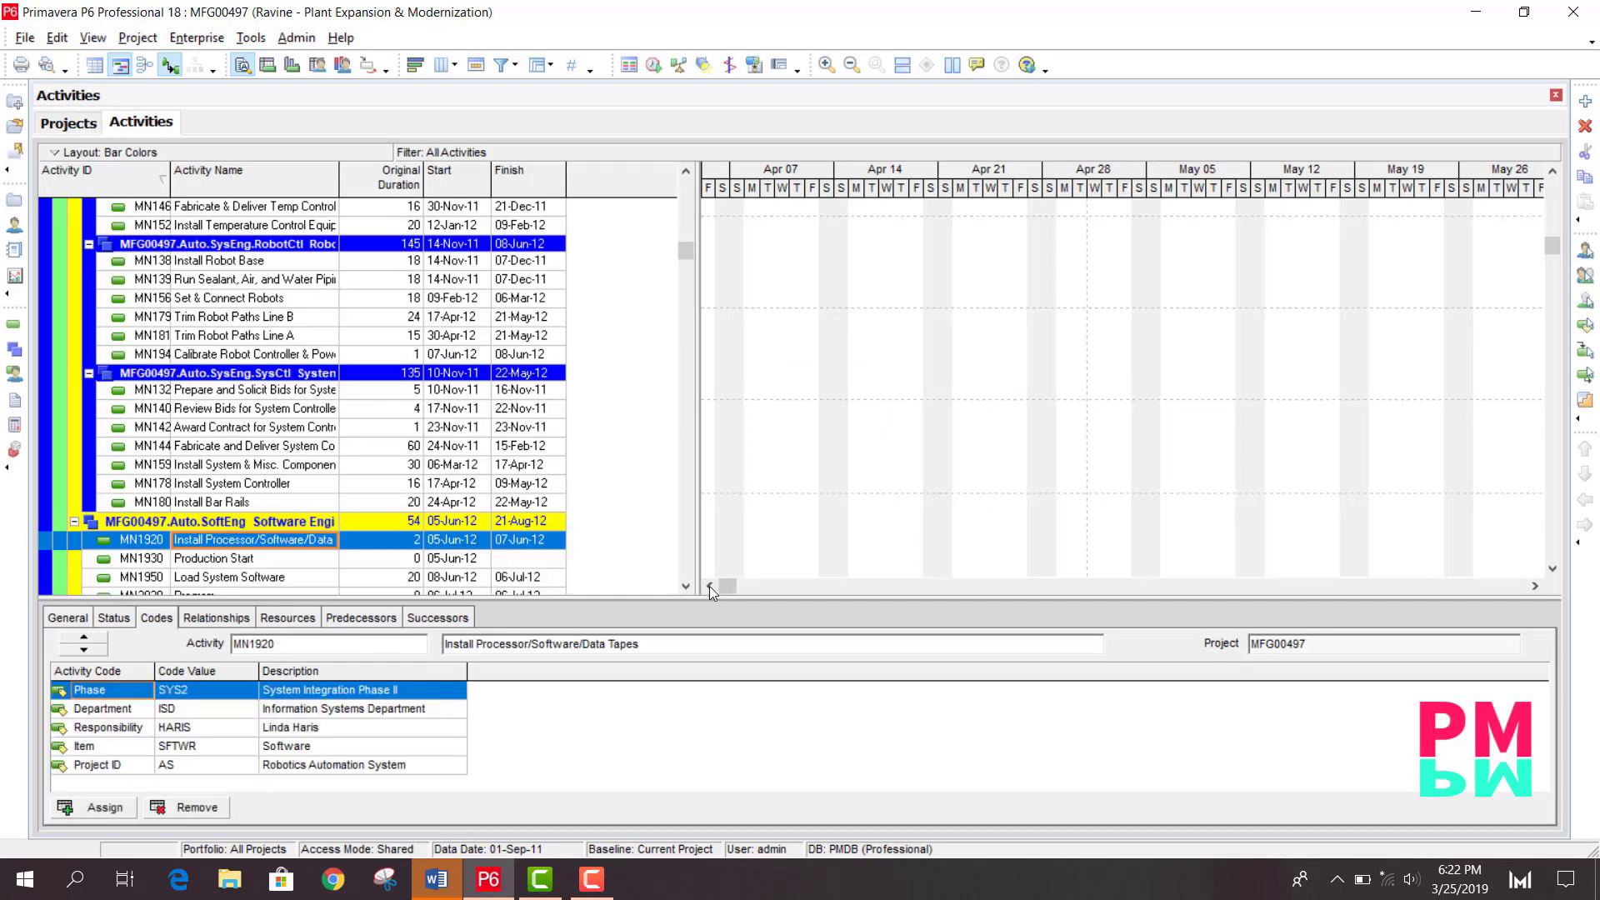
- Examine the project's activities and their bars across the Gantt chart timeline
left_click(710, 587)
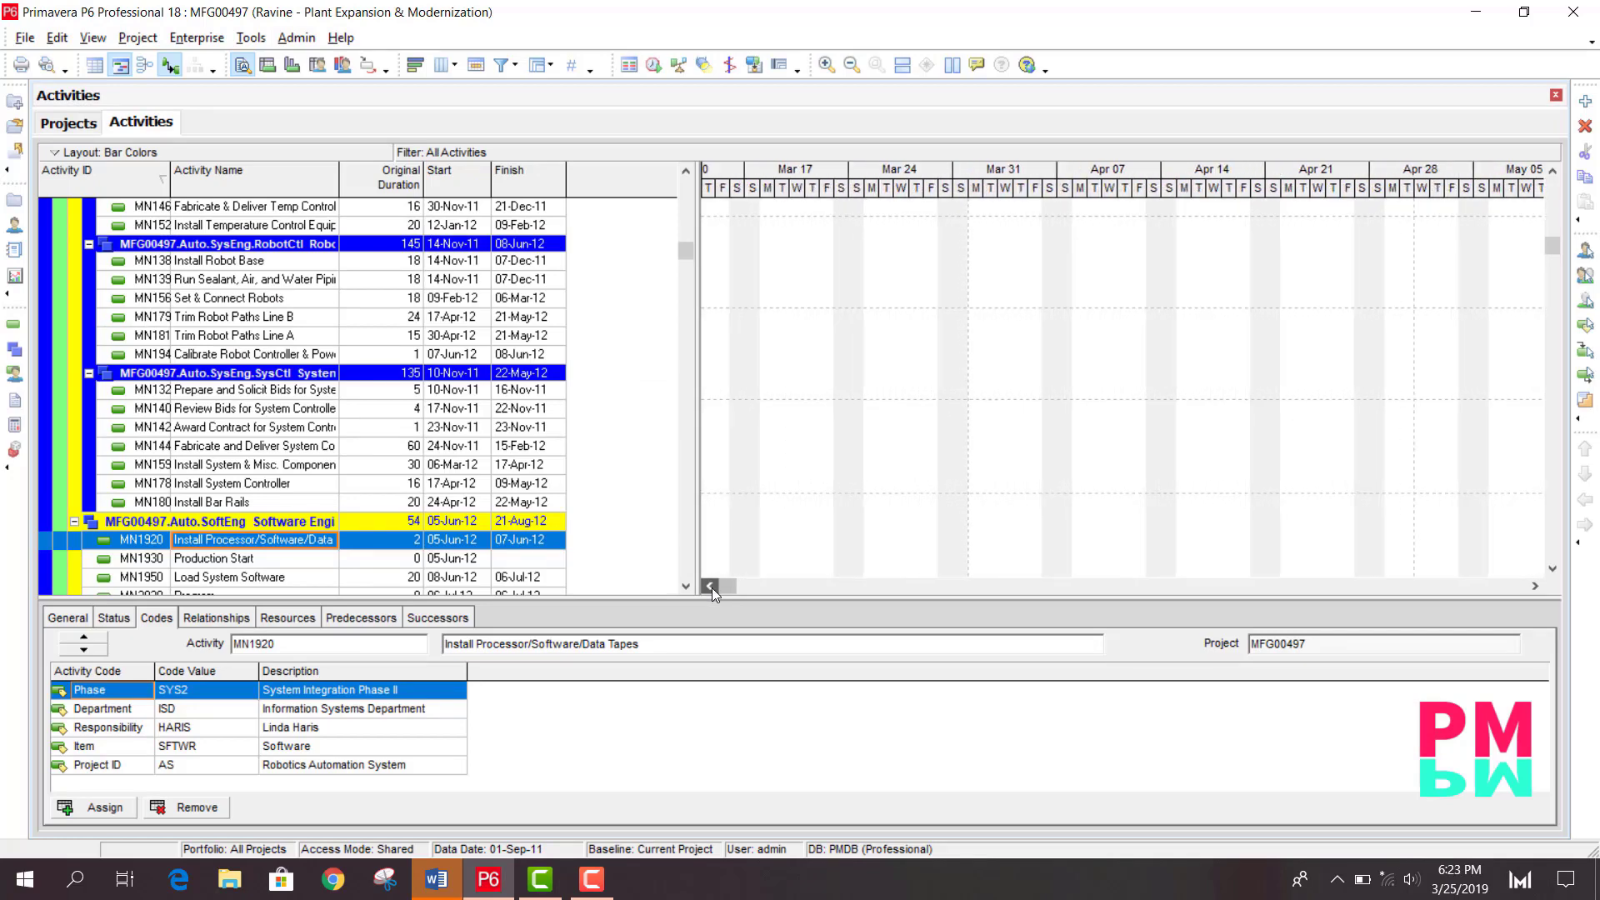
scroll(558, 292, "up", 7)
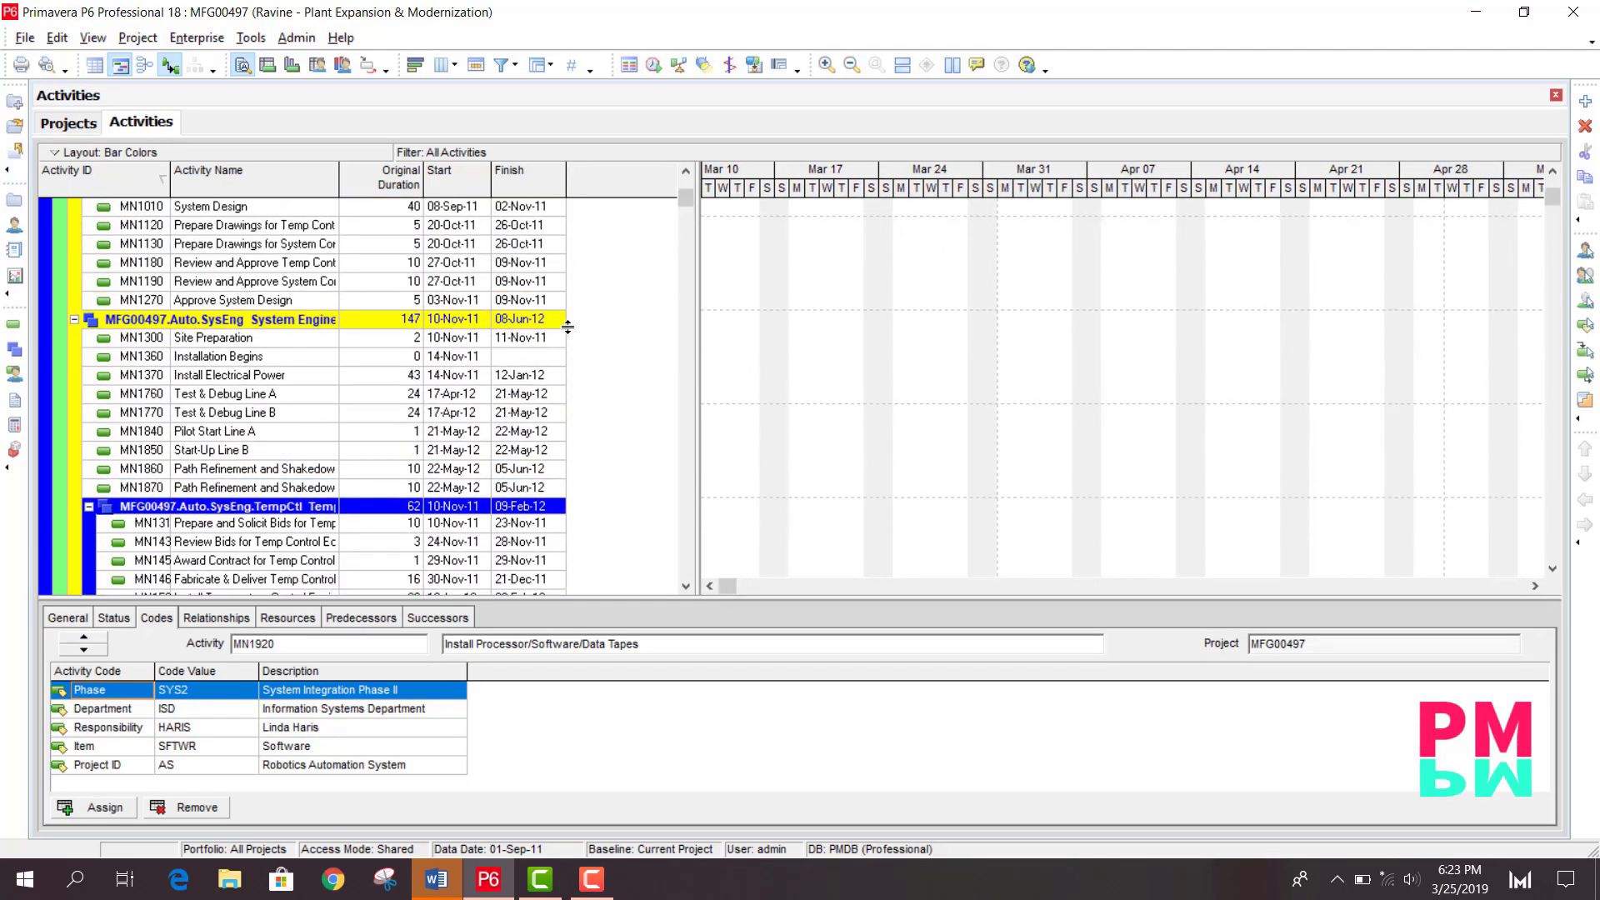
scroll(567, 327, "up", 2)
left_click(440, 210)
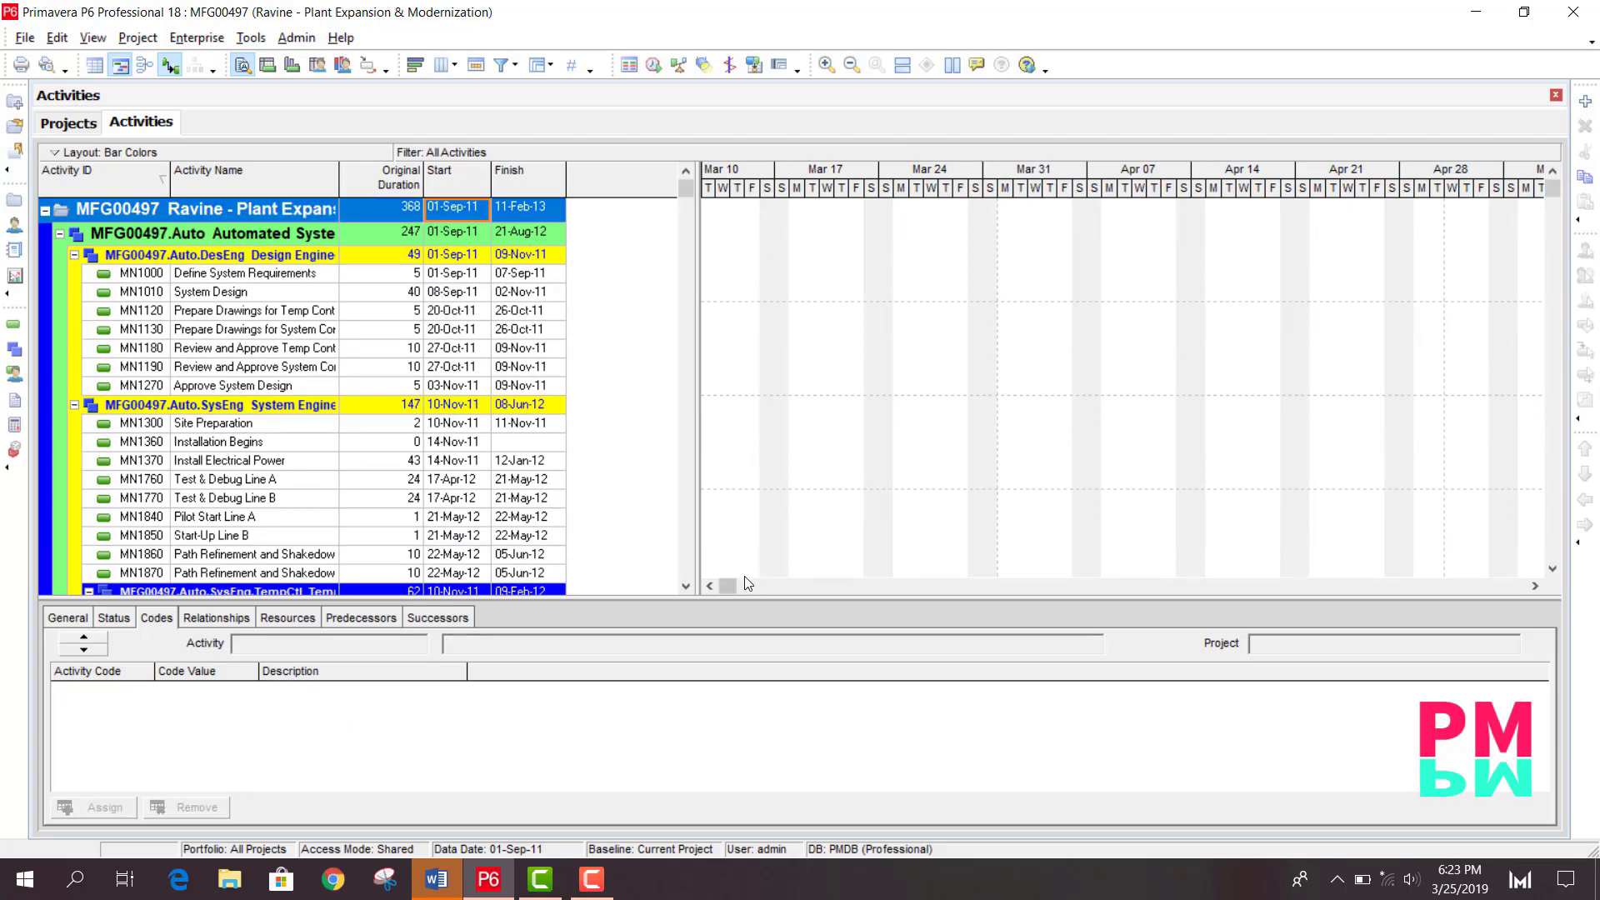
left_click_drag(727, 586, 696, 586)
scroll(1036, 435, "down", 3)
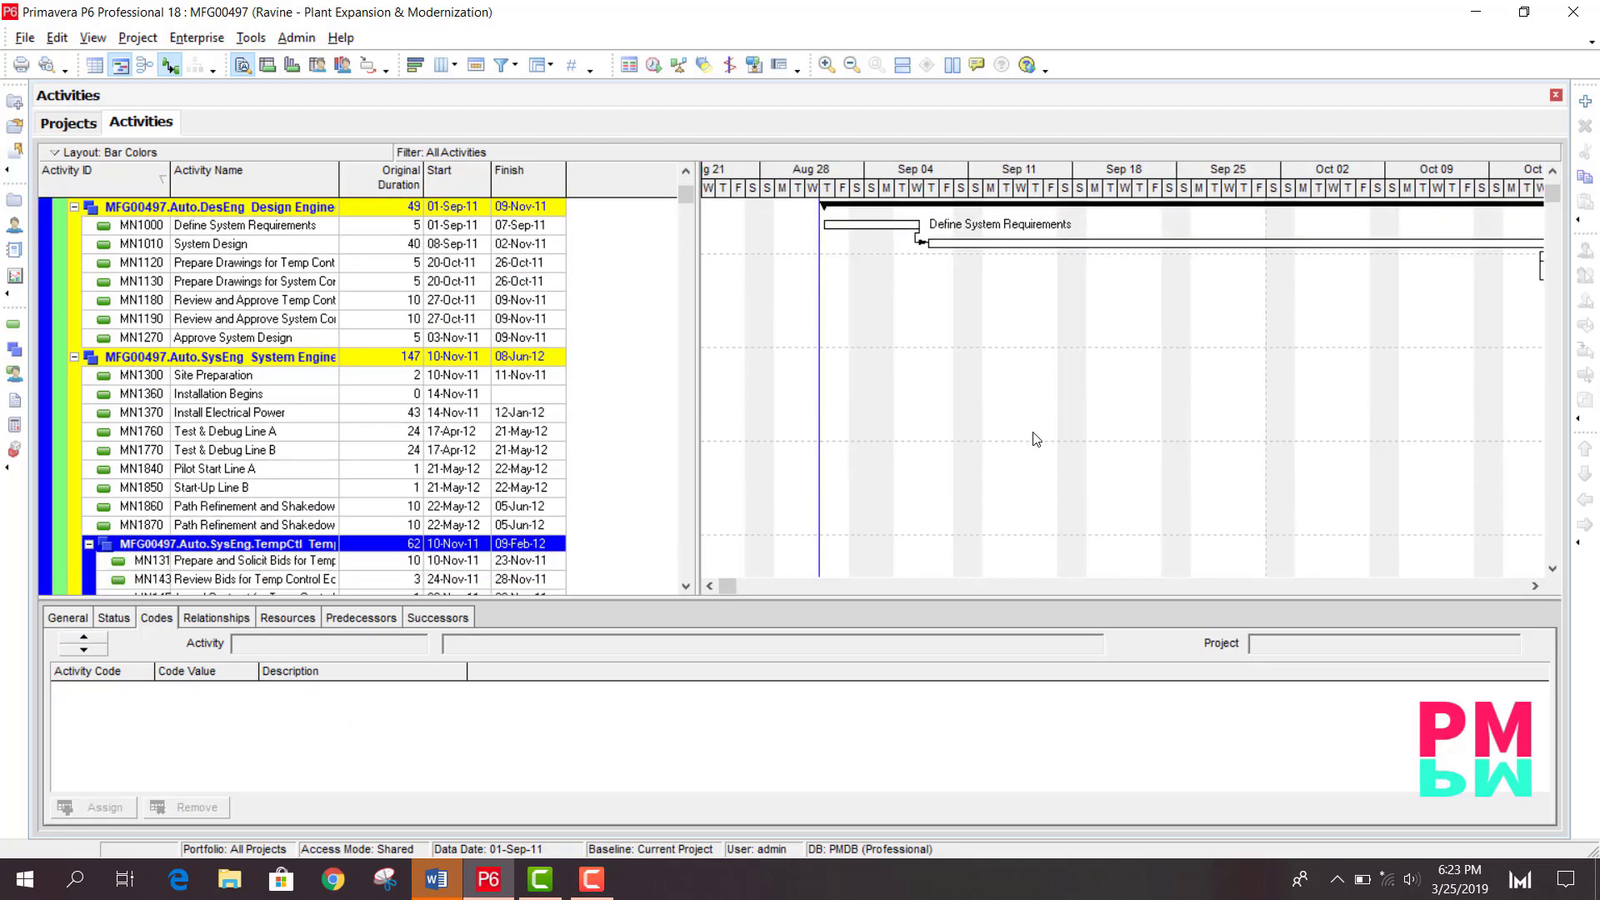
left_click(851, 65)
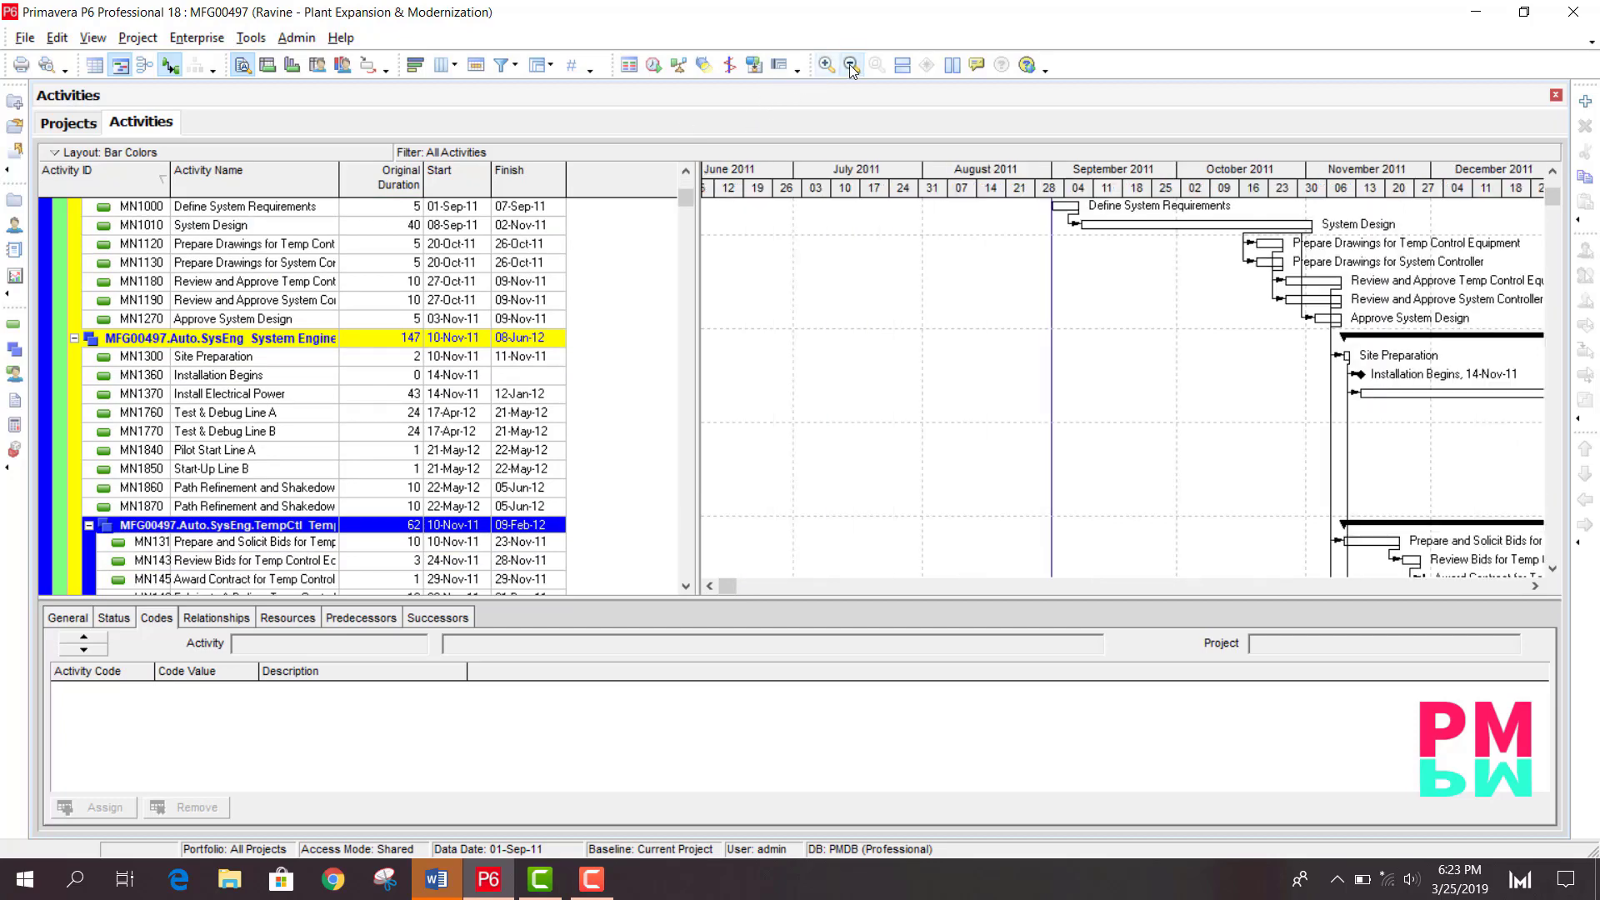
left_click(851, 65)
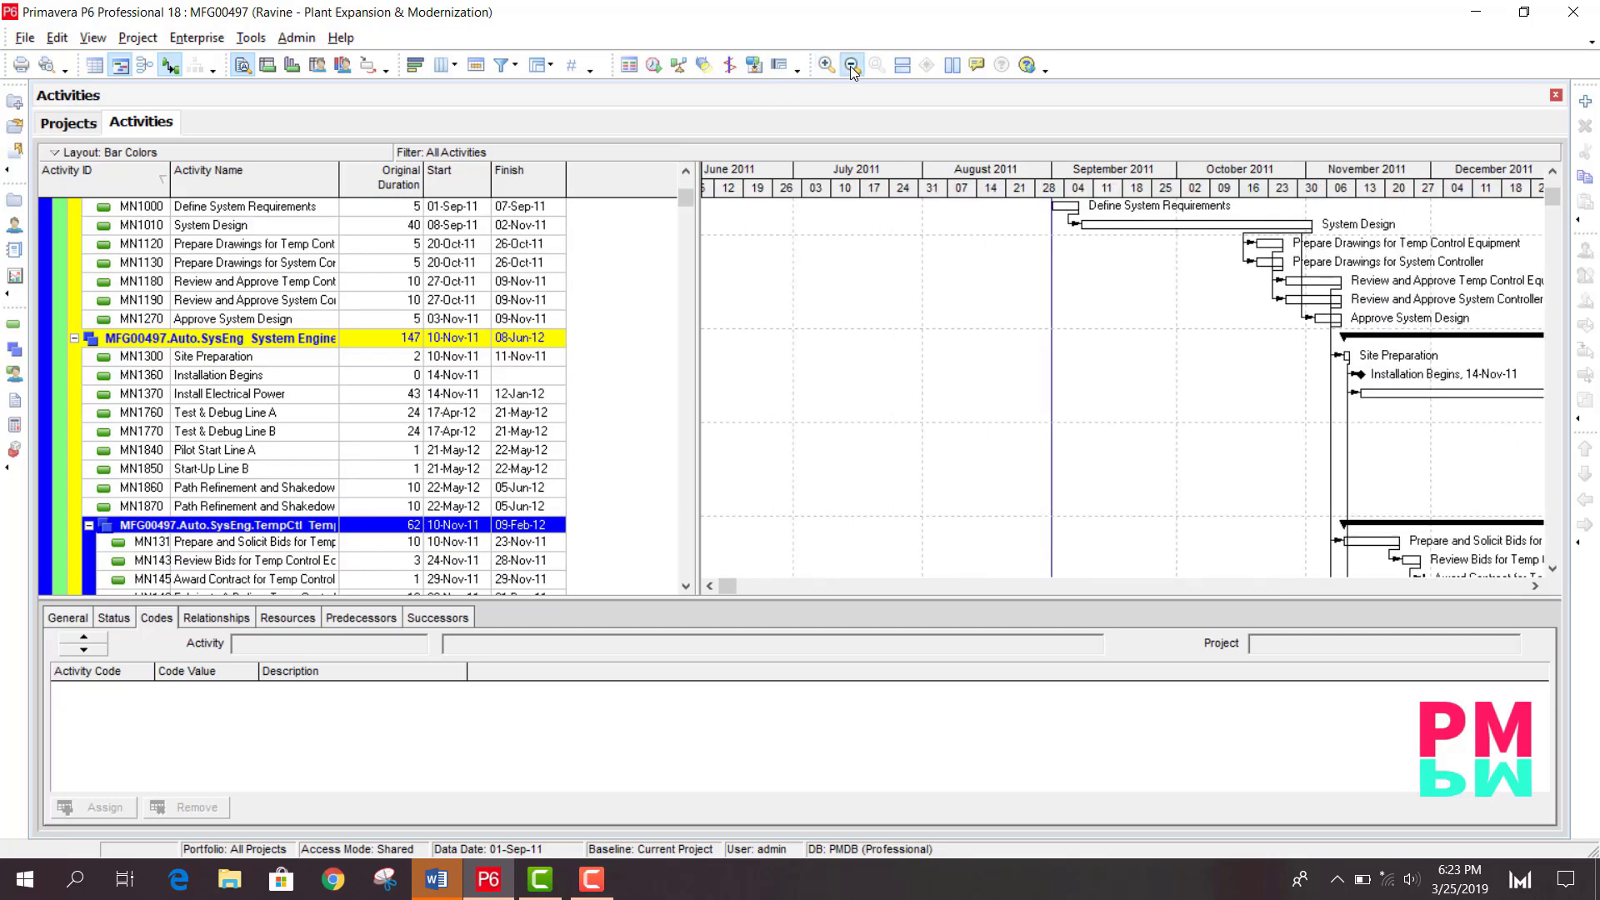
left_click(1535, 587)
left_click(1534, 586)
left_click(1534, 586)
left_click(1535, 586)
left_click(1535, 586)
left_click(1535, 586)
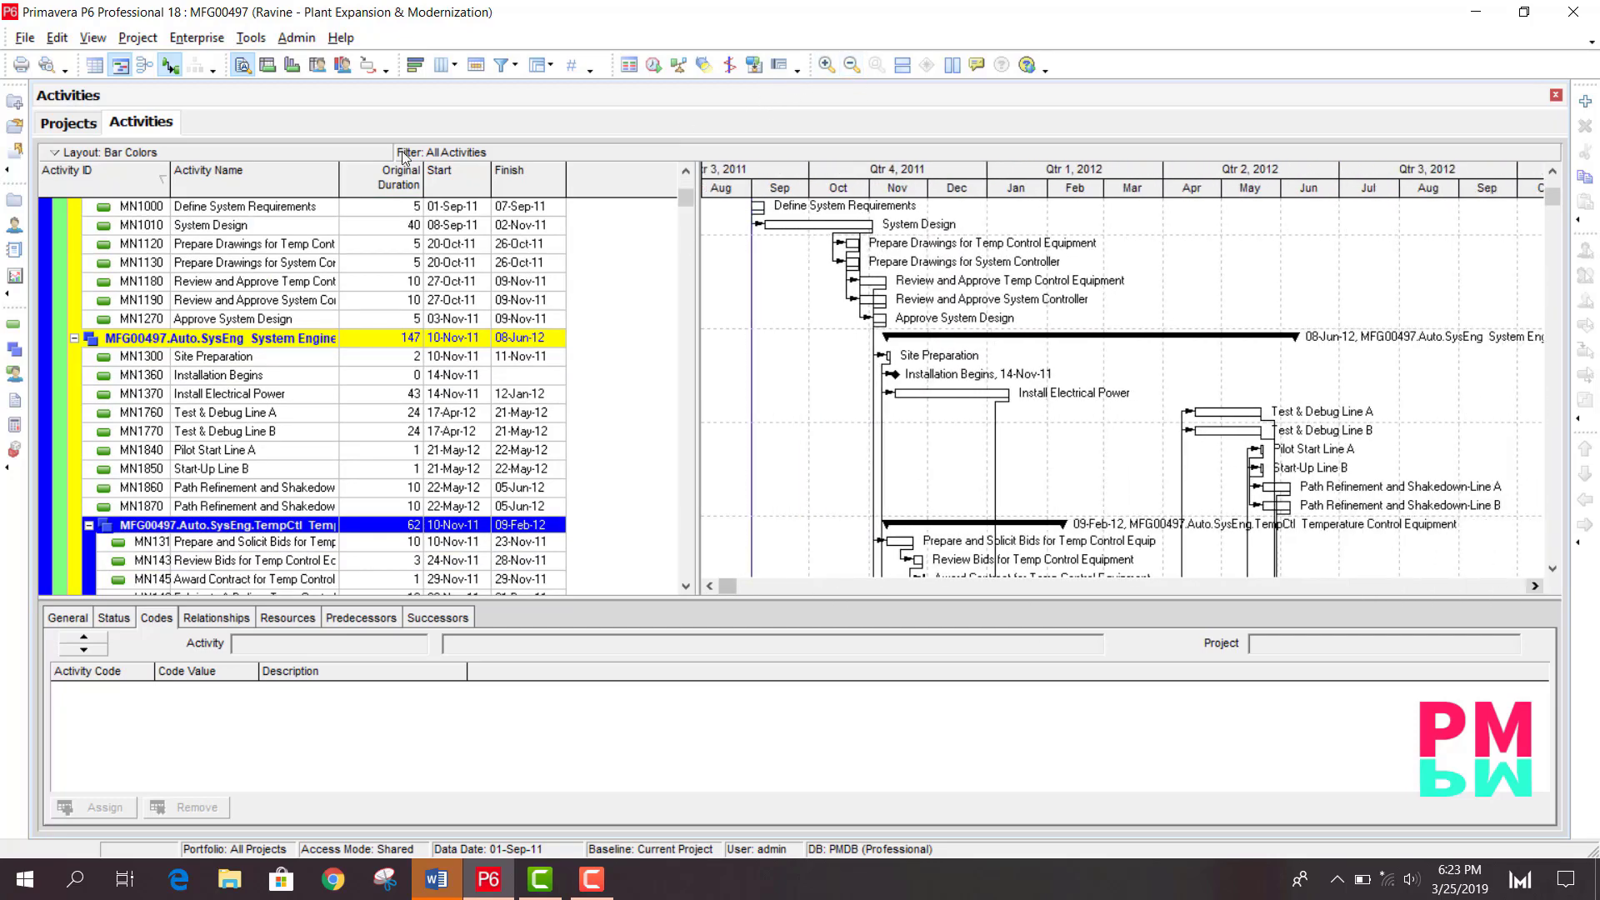
- Open the Standard Activity Status layout and close the layout dialog
left_click(142, 155)
mouse_move(166, 175)
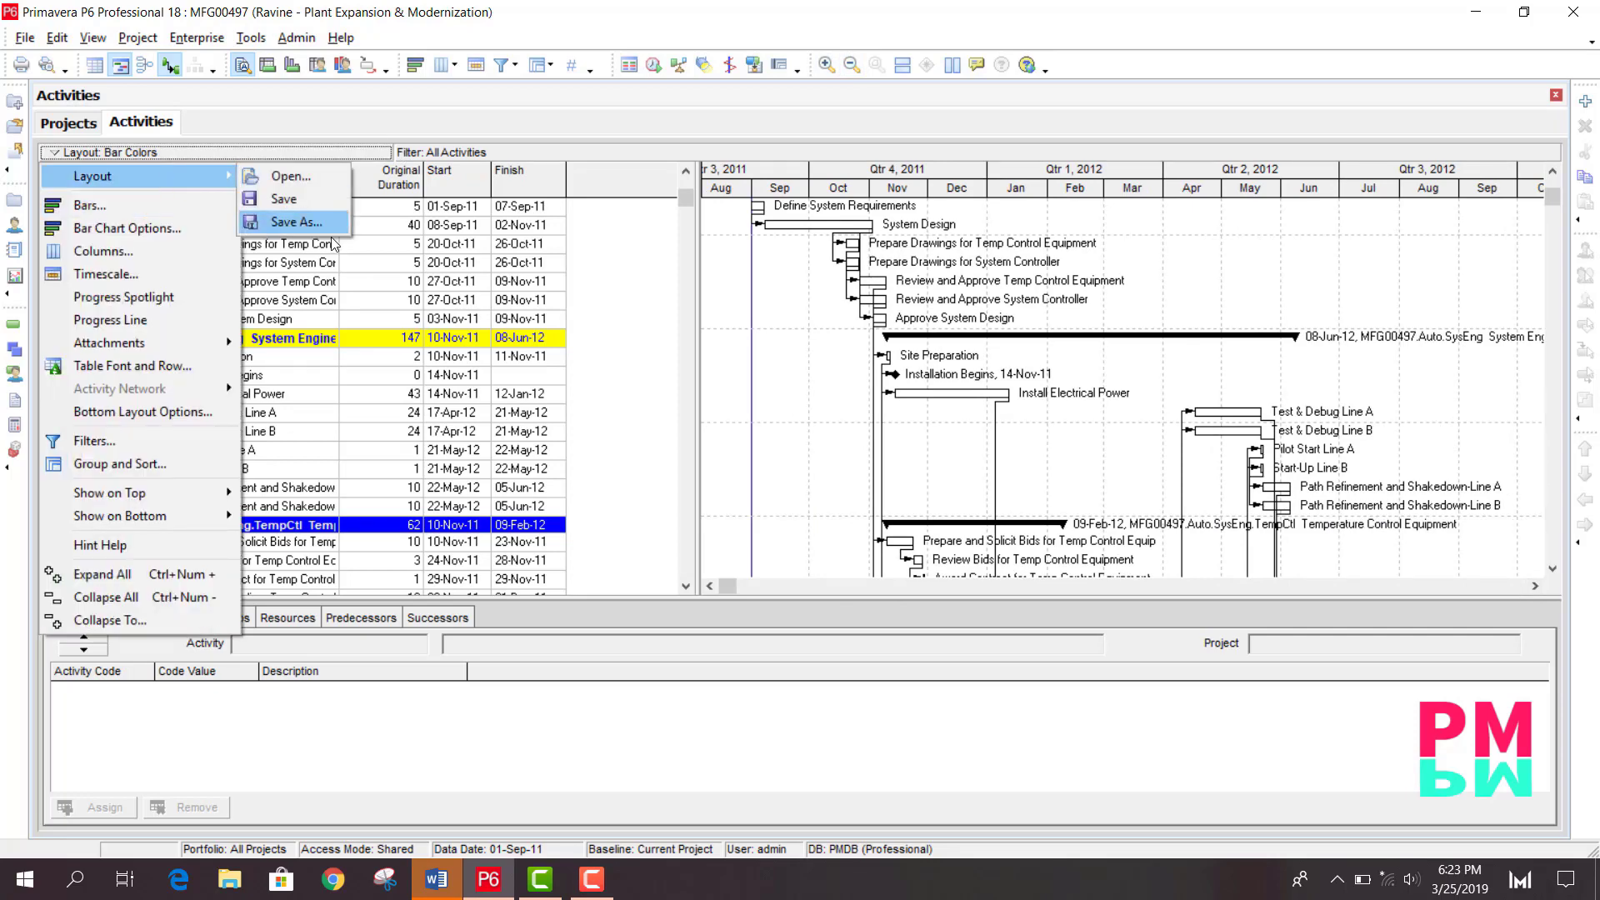
left_click(300, 180)
left_click(787, 482)
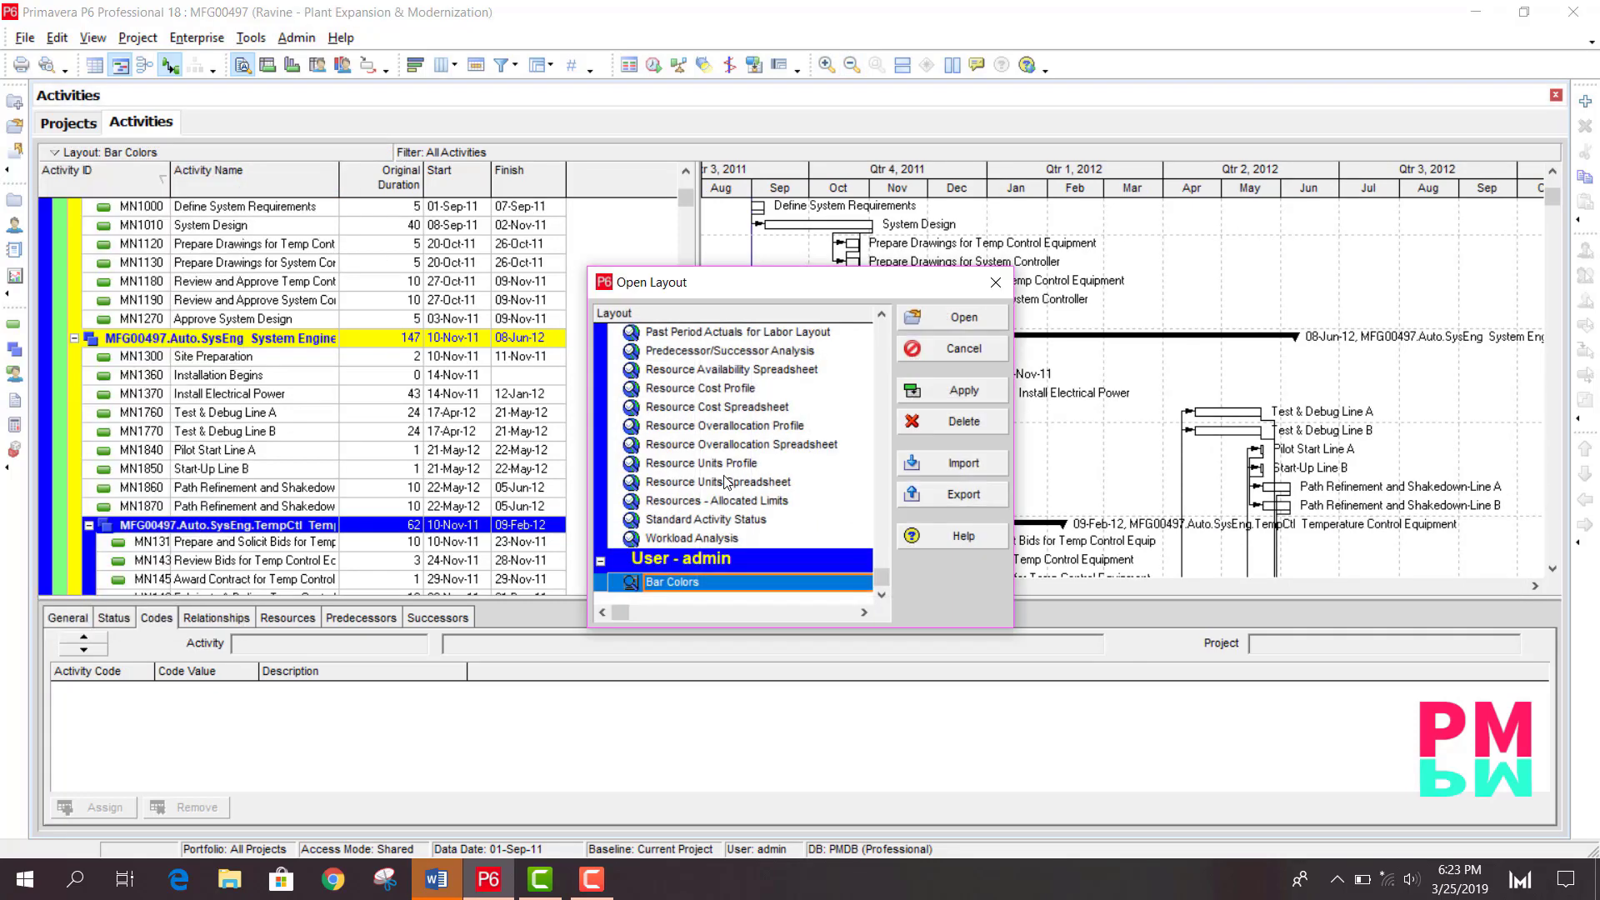
left_click(705, 525)
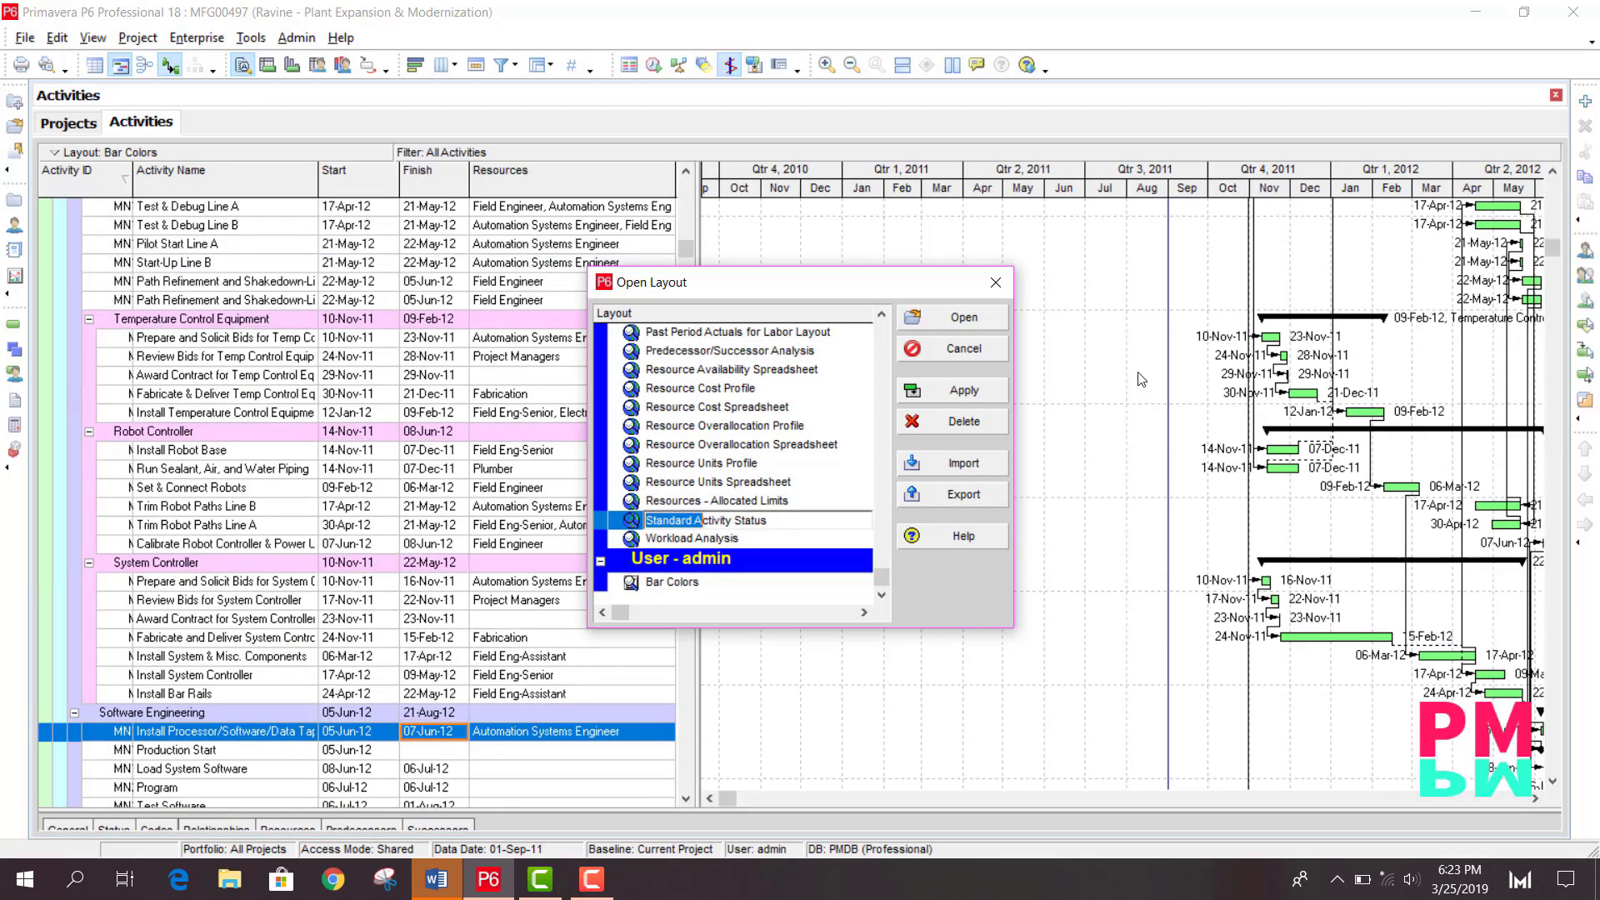
left_click(995, 284)
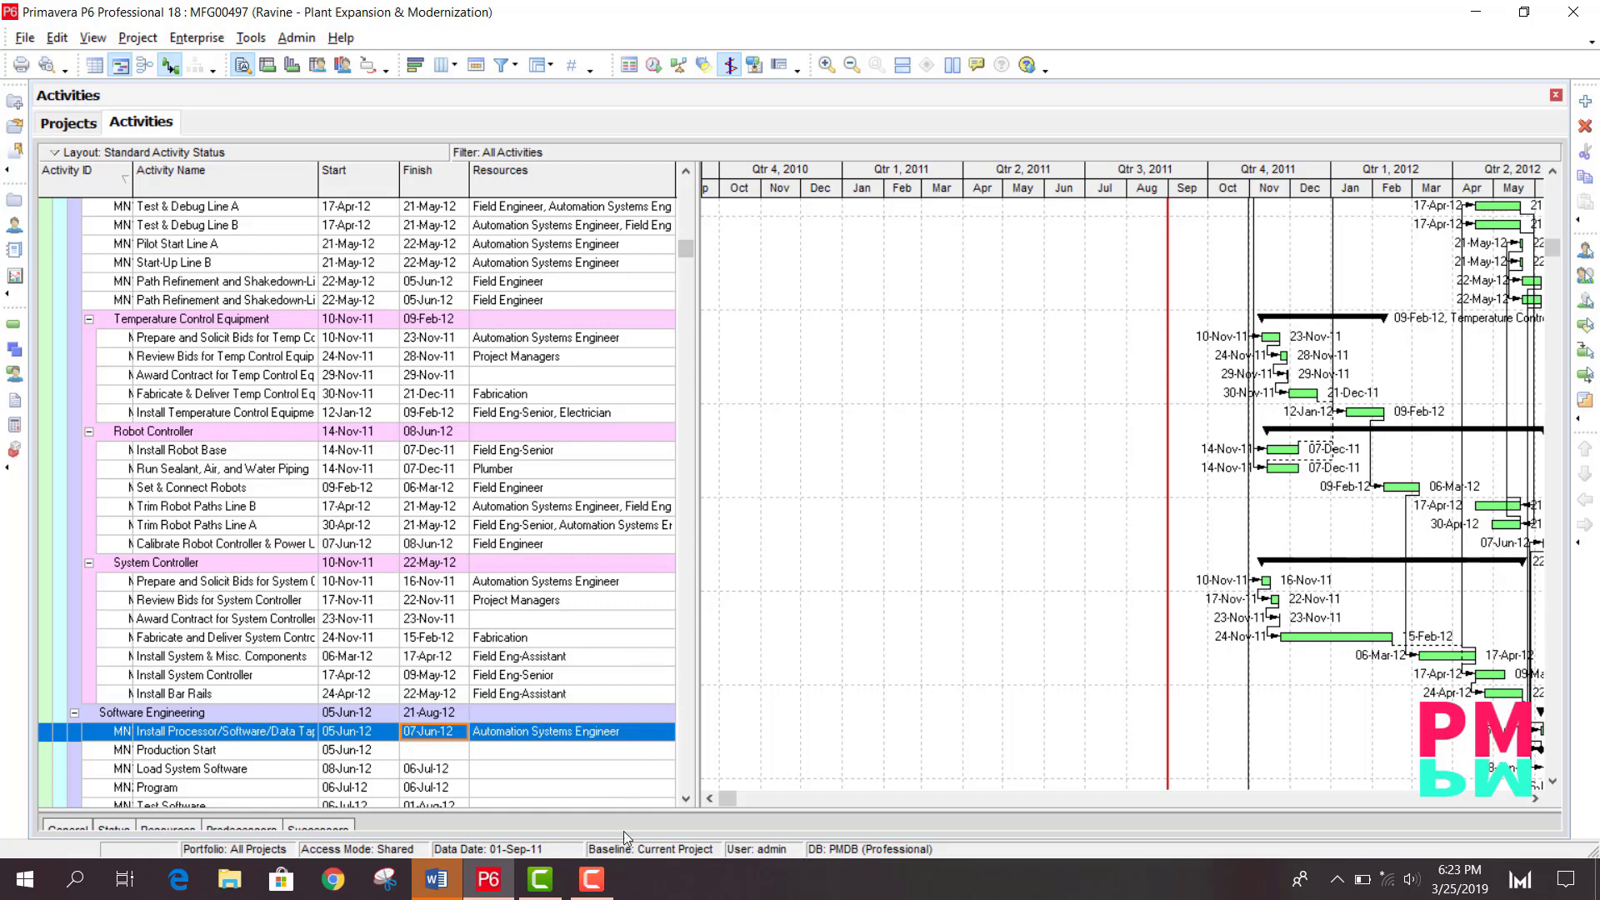
left_click(591, 879)
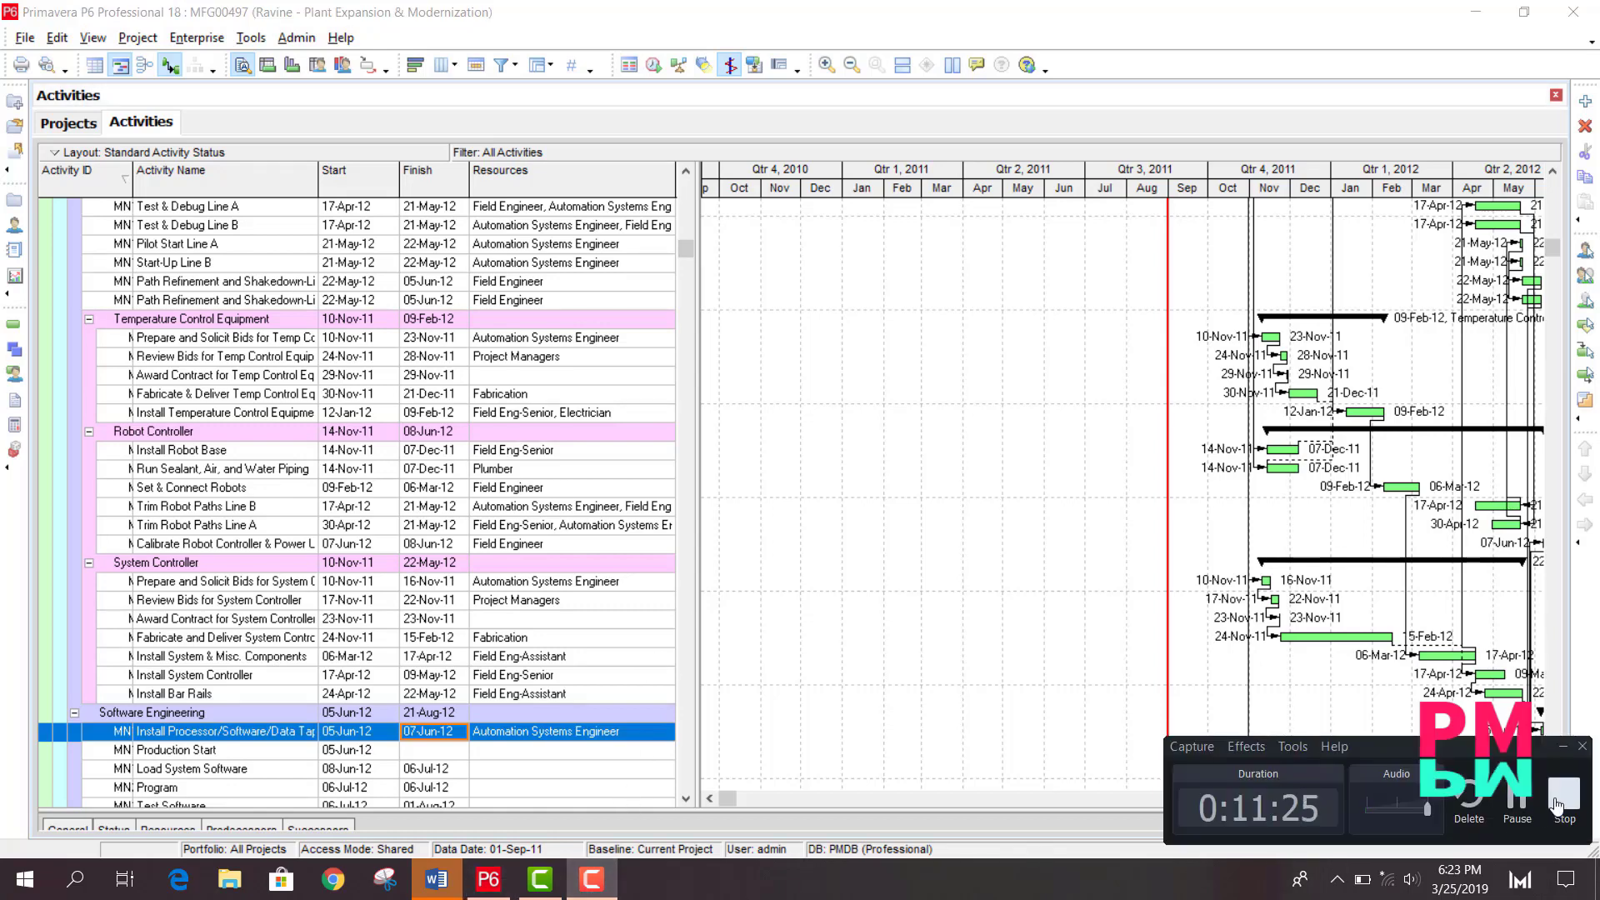